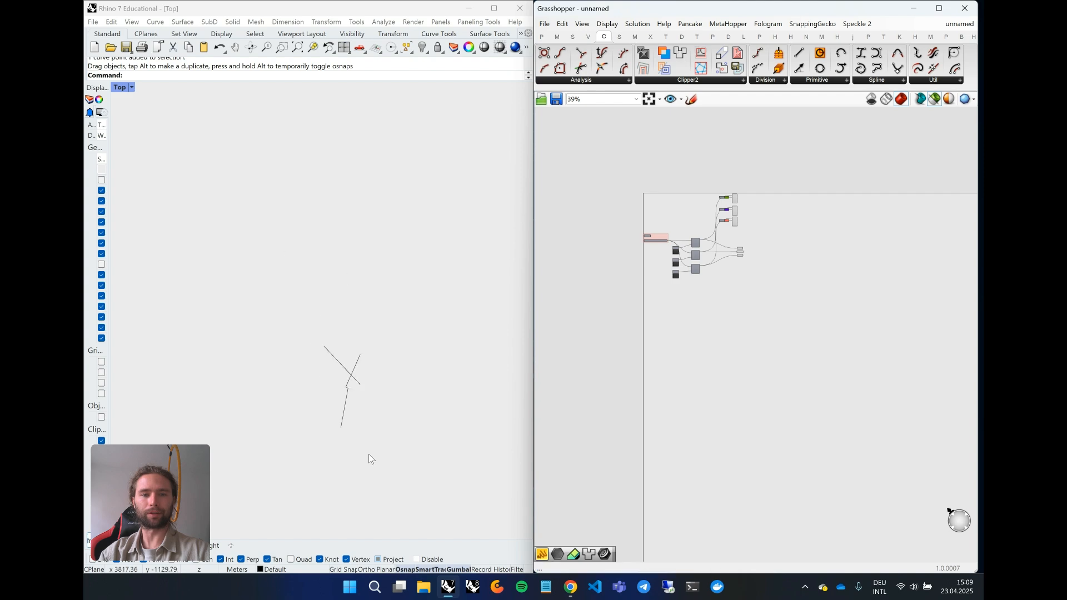
Preview all street curves in the viewport from the three street parameters and inspect the city centre
drag(758, 267, 735, 247)
scroll(374, 410, up, 15)
scroll(373, 405, up, 3)
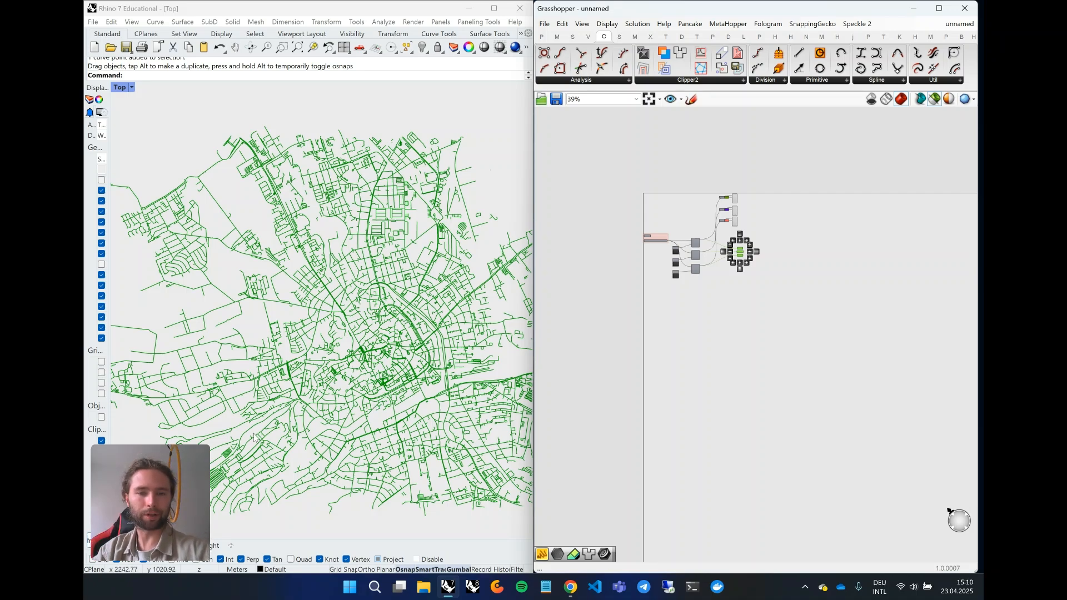
scroll(409, 373, up, 5)
scroll(714, 276, up, 5)
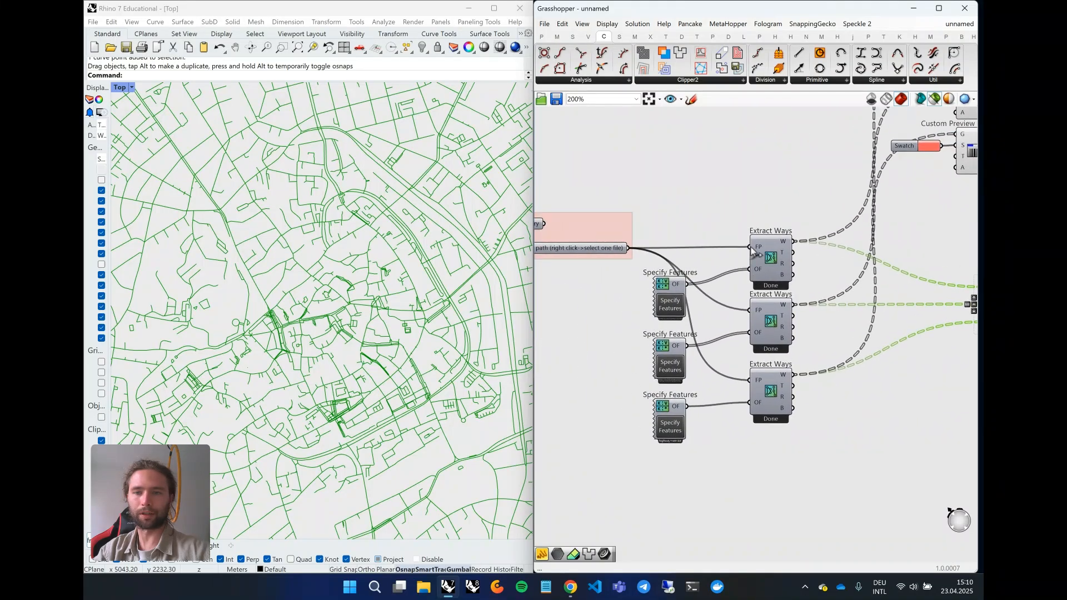
Preview the output of each of the three Extract Ways components to compare the street categories they load
scroll(656, 287, up, 3)
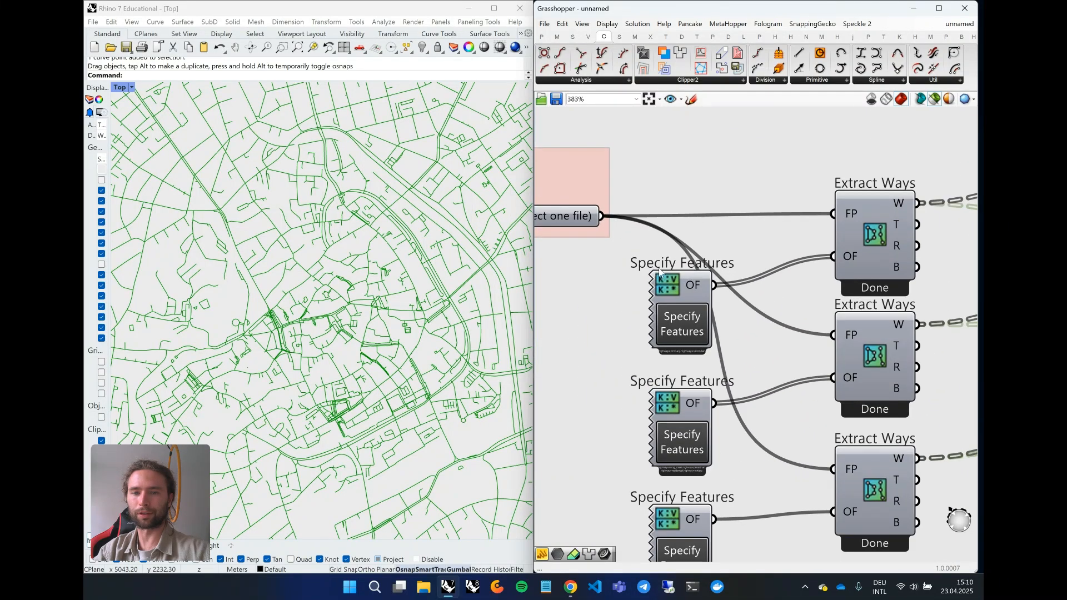
right_drag(739, 243, 717, 201)
click(841, 197)
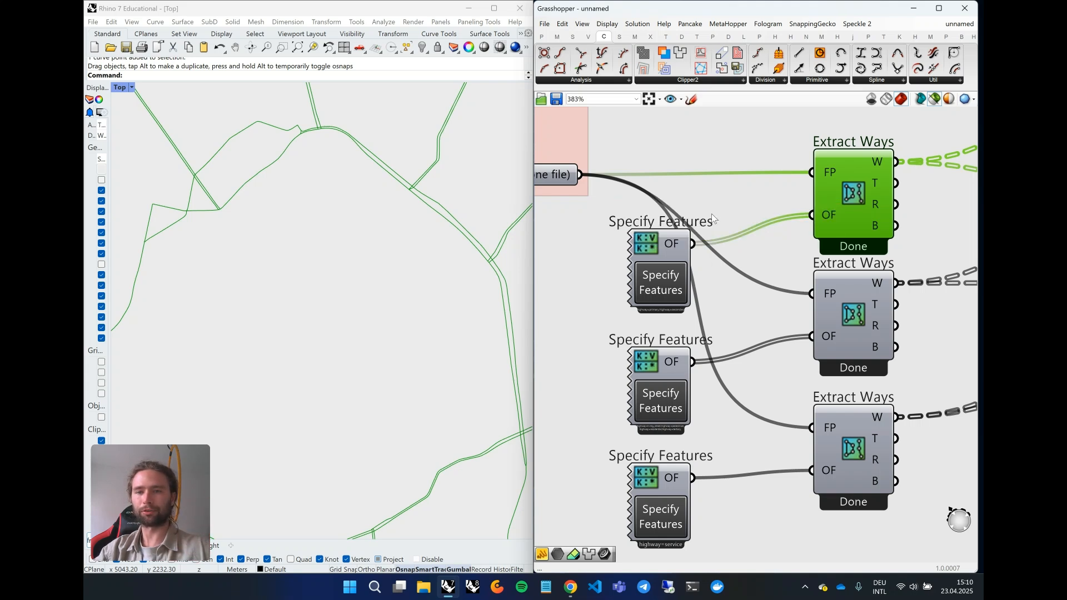
click(862, 319)
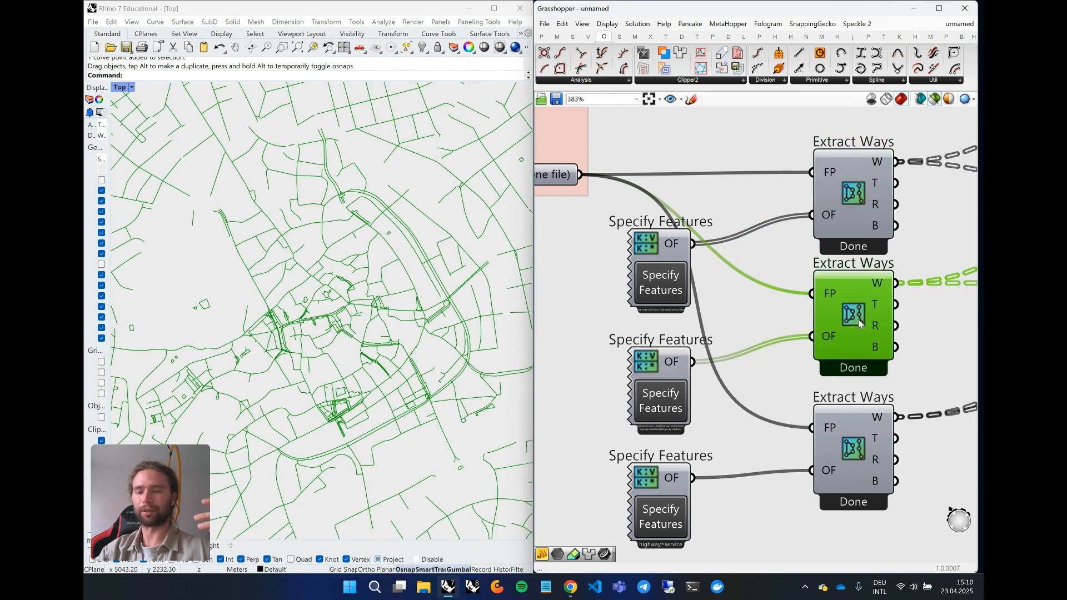
scroll(850, 379, down, 2)
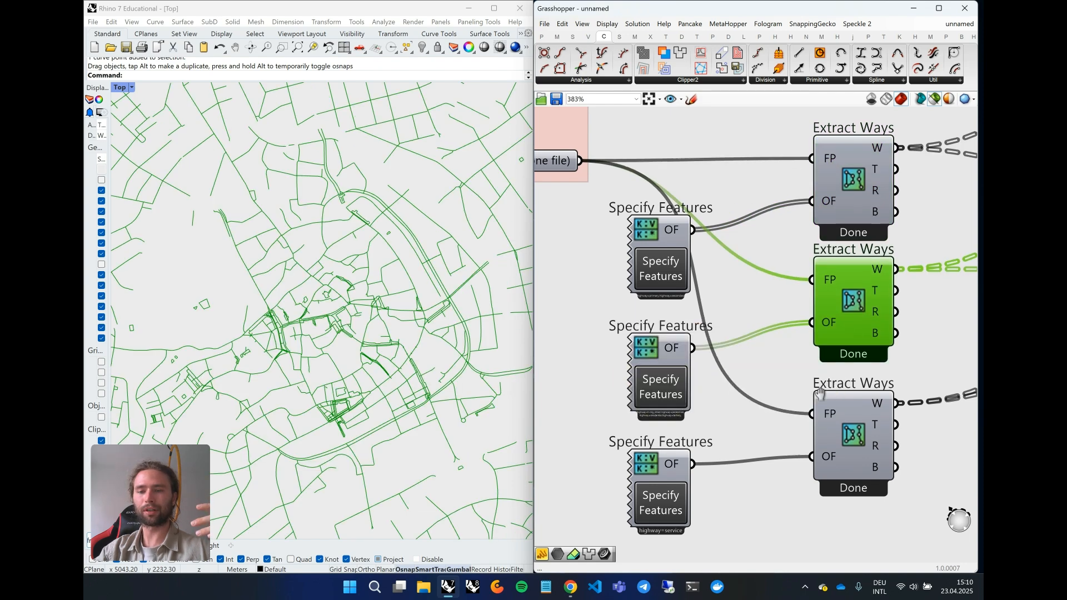
click(853, 380)
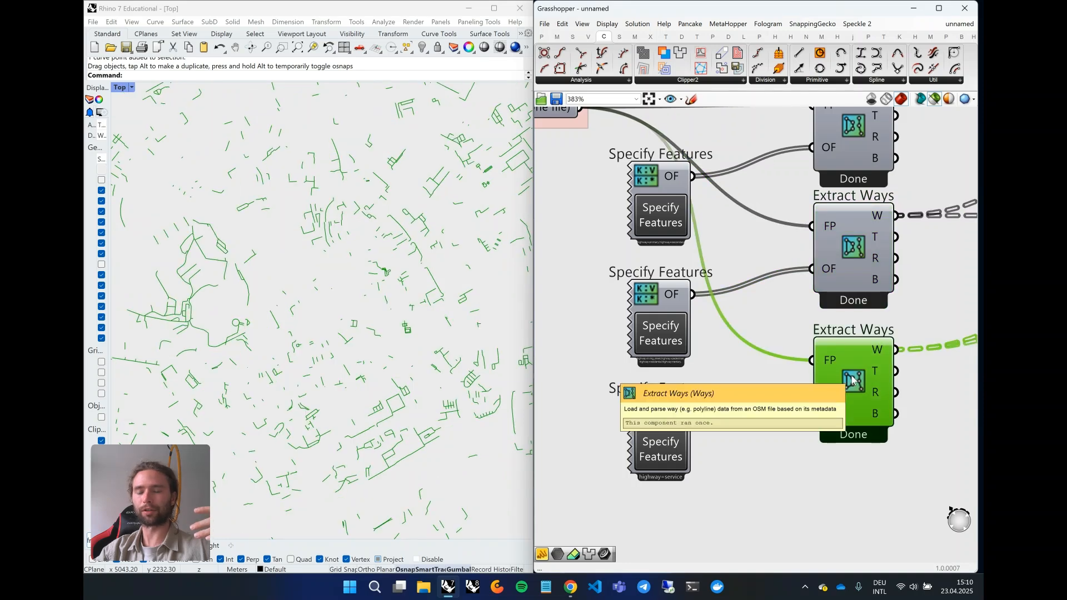
scroll(812, 381, down, 3)
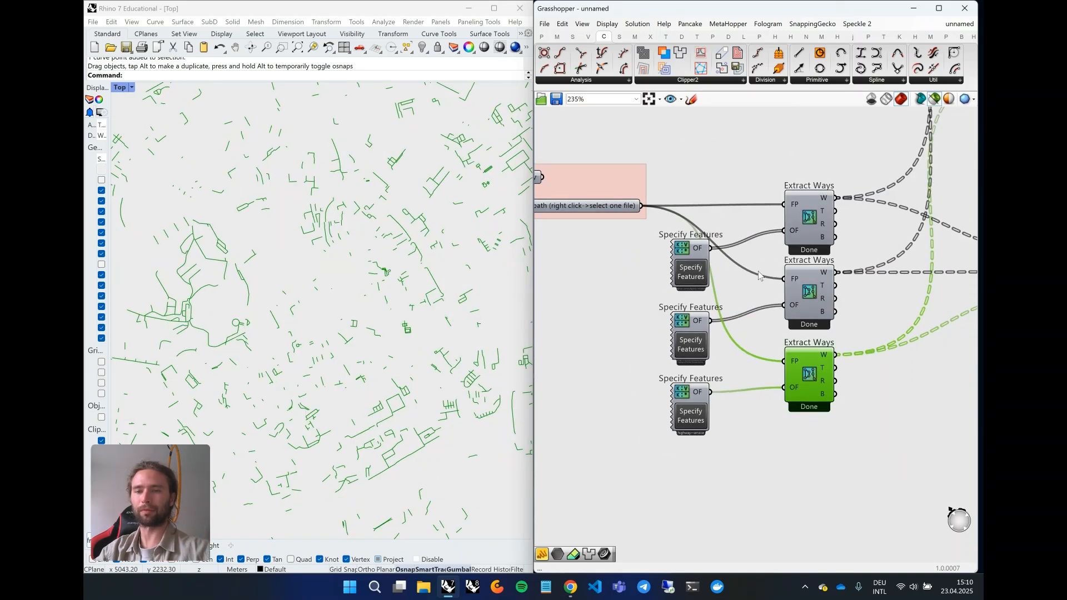
click(811, 220)
click(812, 293)
click(808, 374)
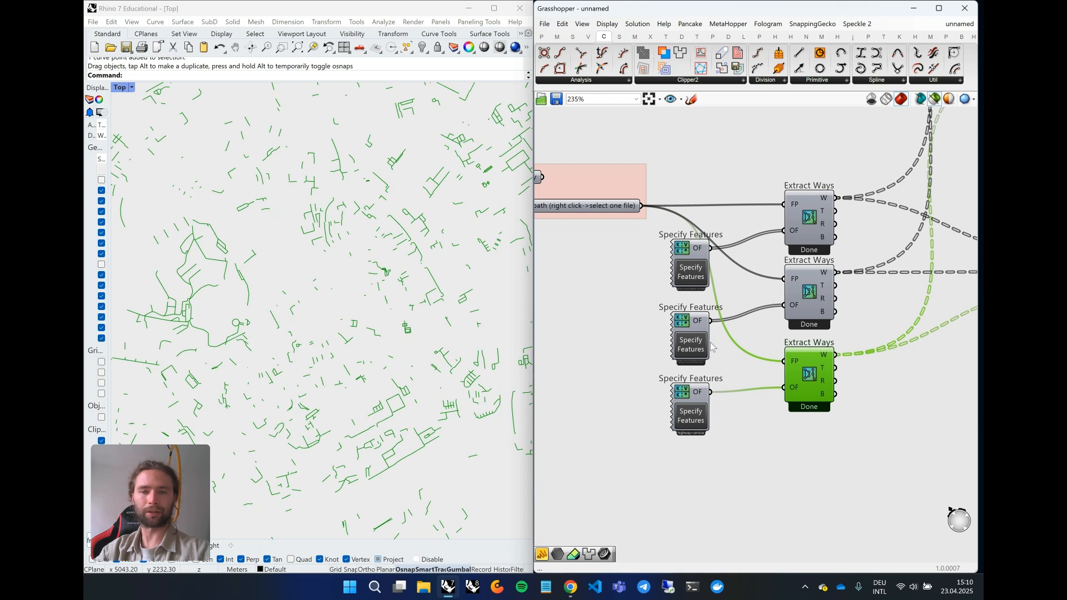
Inspect the streets L, streets M and streets S parameters and preview their curves together
right_drag(878, 304, 665, 302)
click(893, 317)
drag(893, 321, 829, 222)
scroll(858, 275, up, 3)
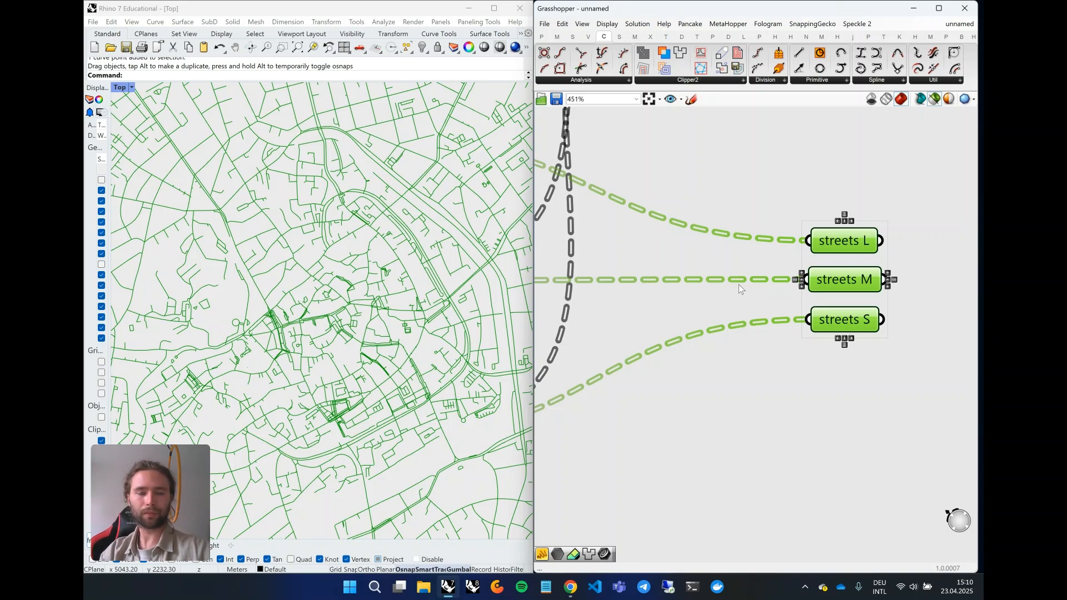
click(648, 252)
scroll(647, 252, down, 2)
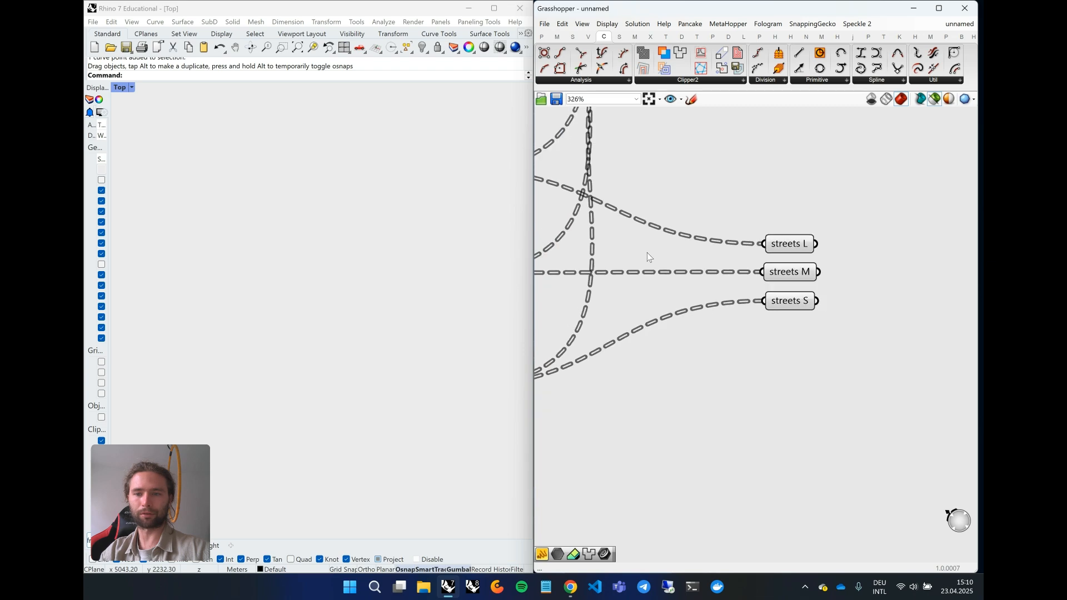
scroll(647, 252, down, 1)
drag(816, 321, 703, 202)
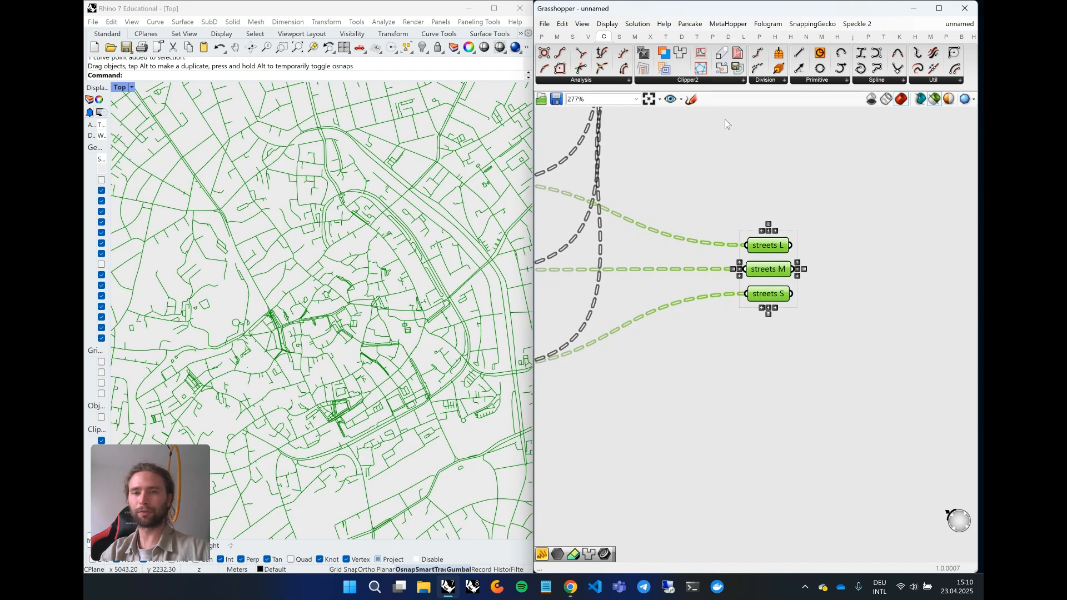
Review the available Clipper2 components, and search Rhino's Package Manager for "clipper" to inspect the Clipper and Clipper2 packages
click(695, 82)
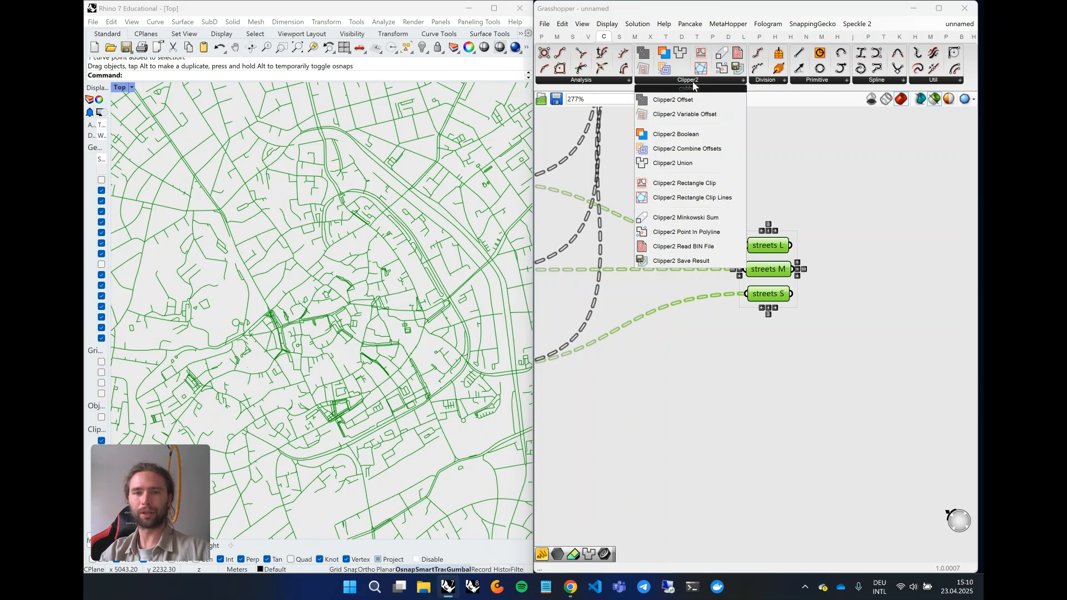
click(798, 140)
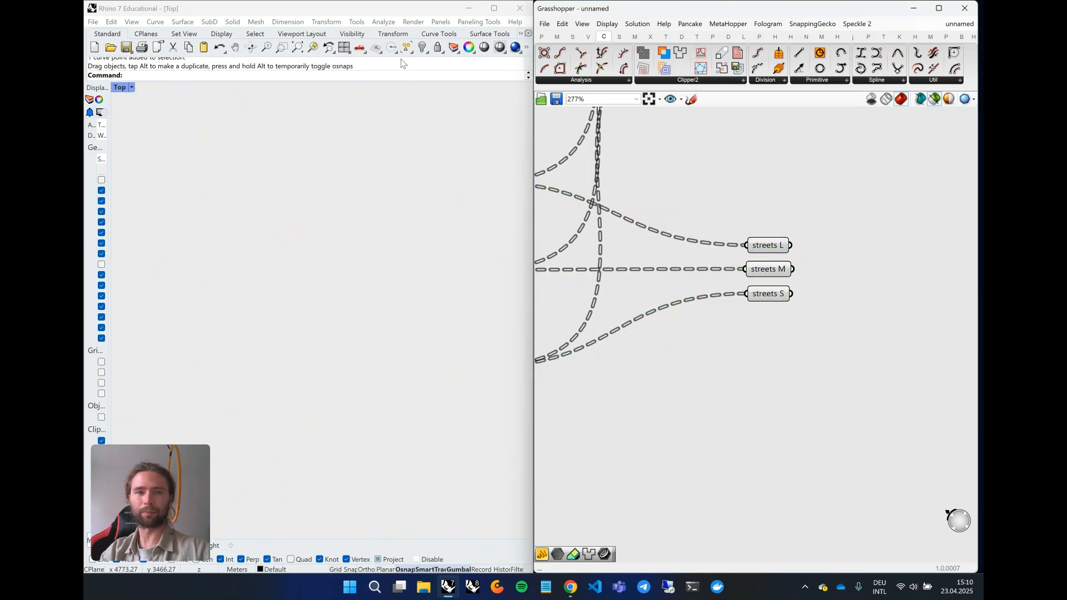
click(355, 23)
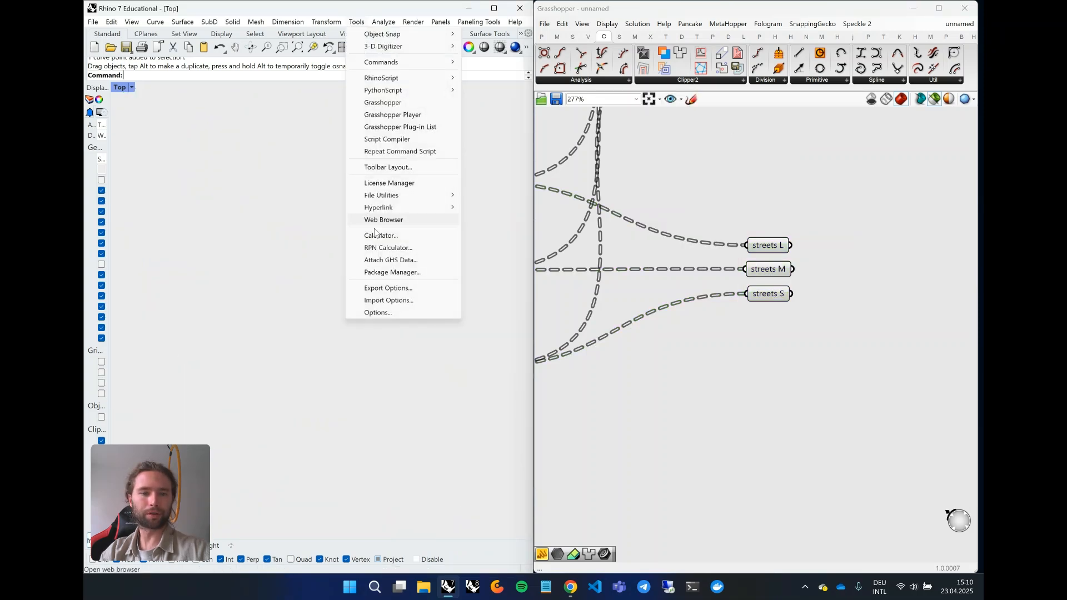
click(380, 273)
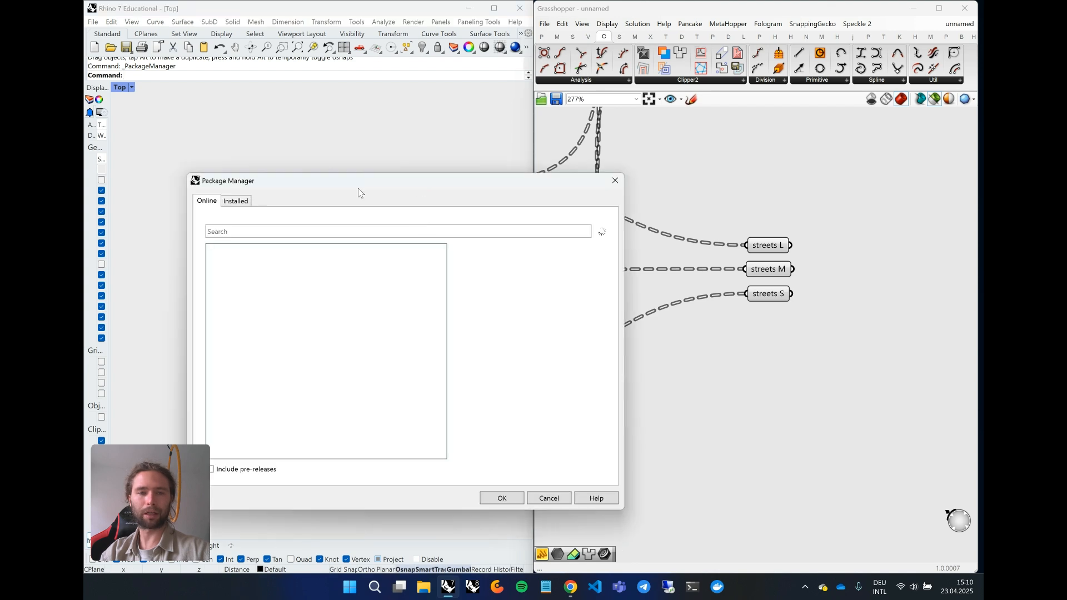
click(359, 230)
text(clipper)
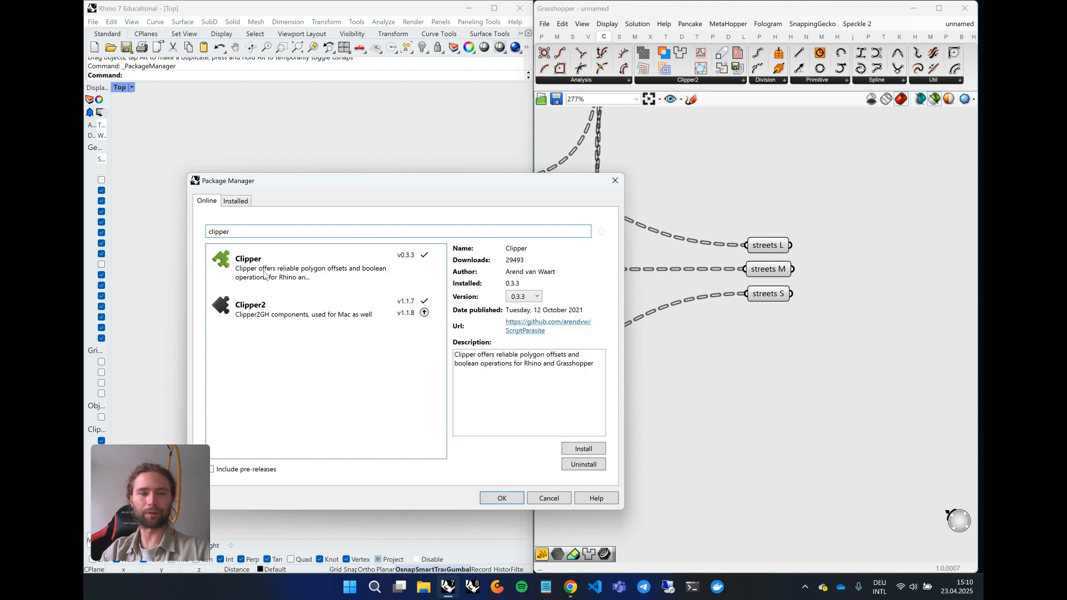
click(271, 272)
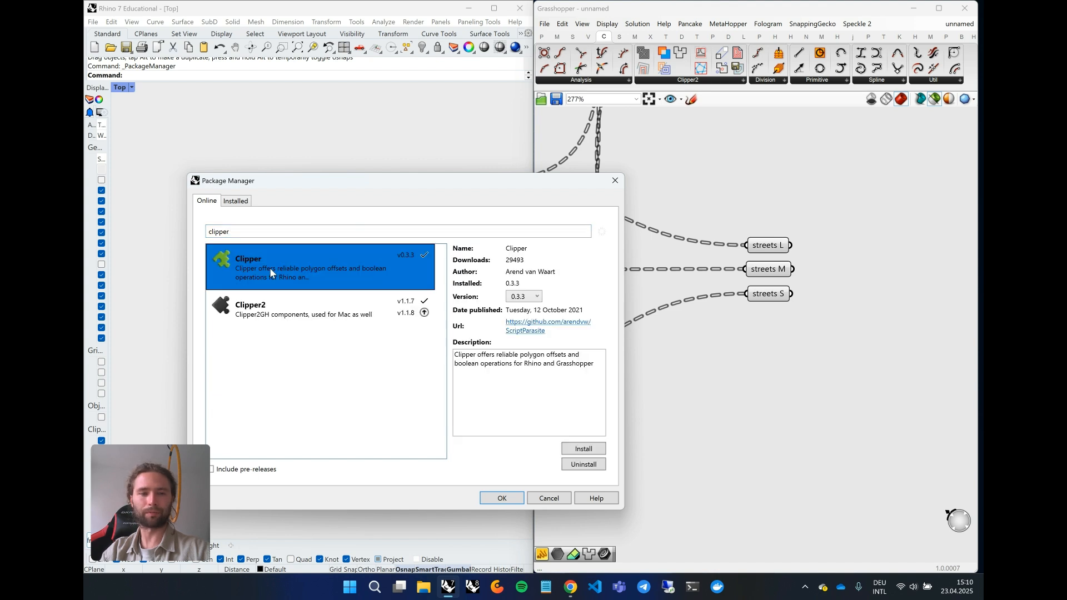
click(279, 308)
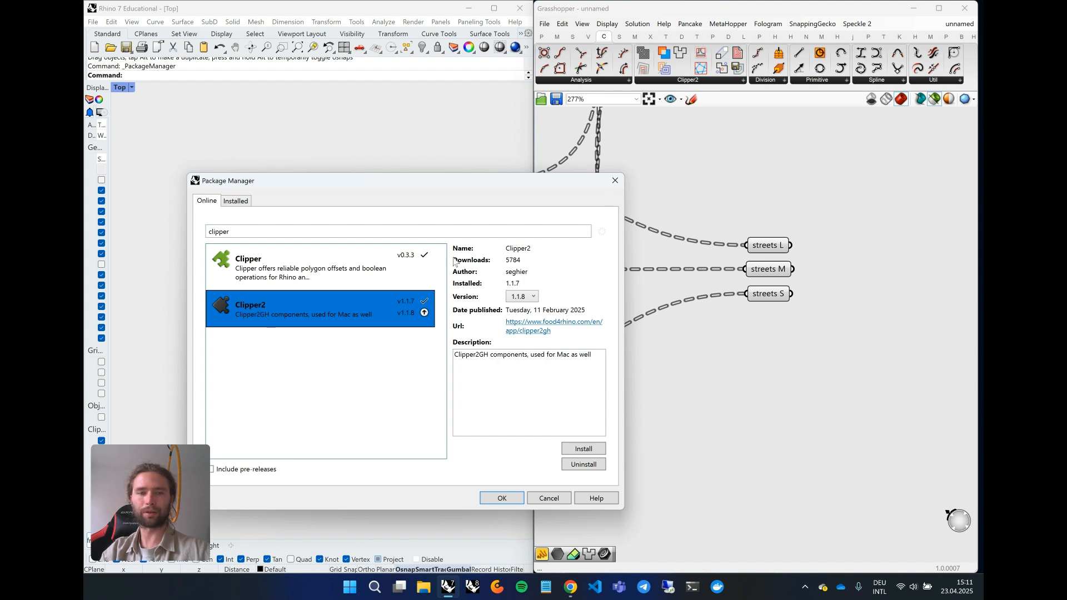
click(353, 271)
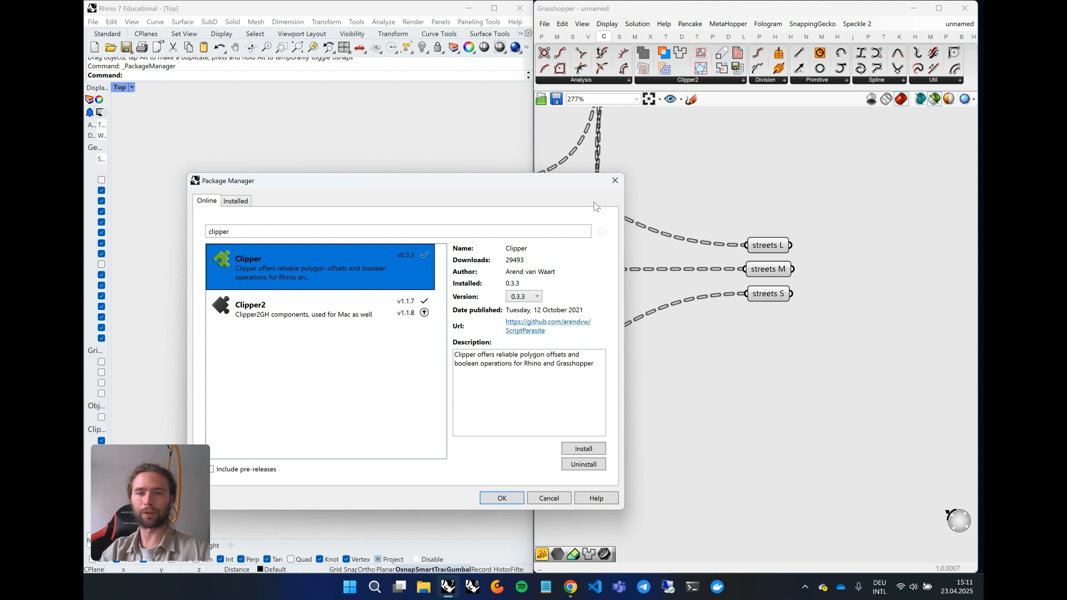
click(616, 180)
Place a Polyline Offset component below the street parameters and delete it from the canvas
double_click(839, 386)
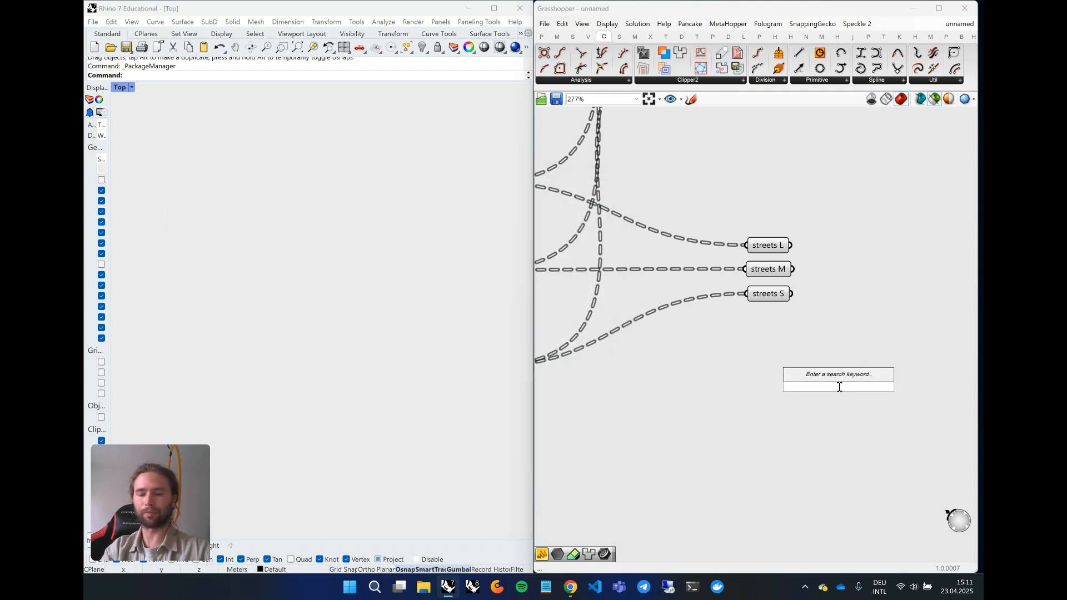
text(polylin)
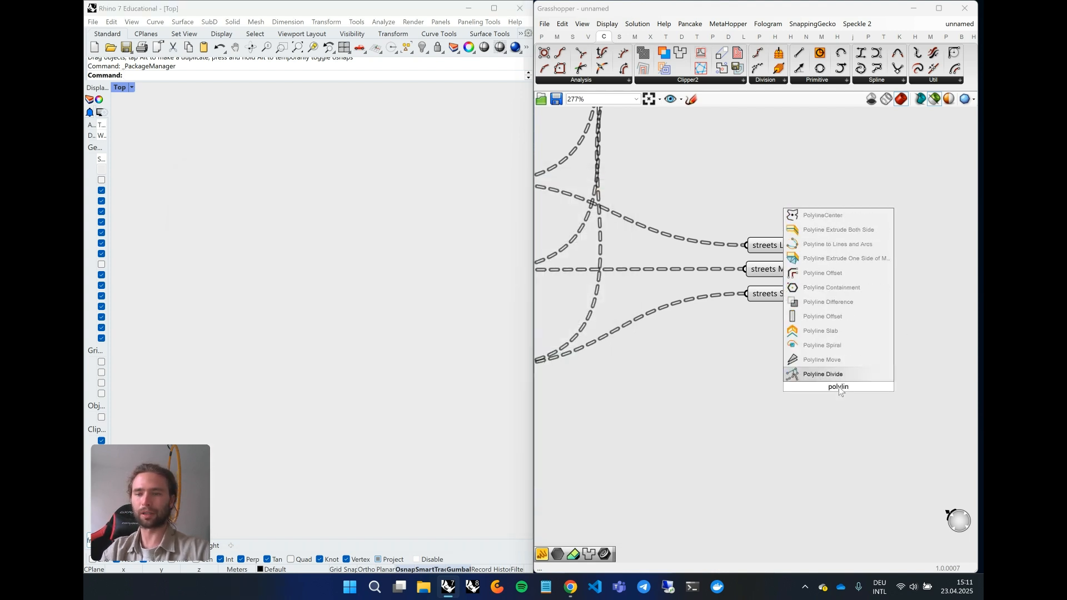
click(835, 275)
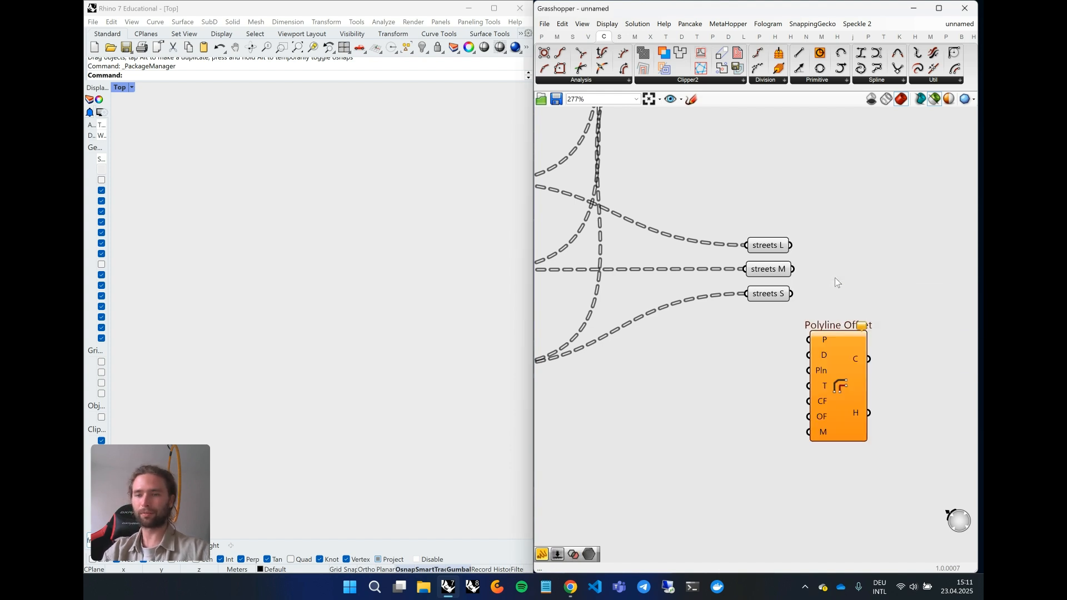
drag(846, 389, 822, 404)
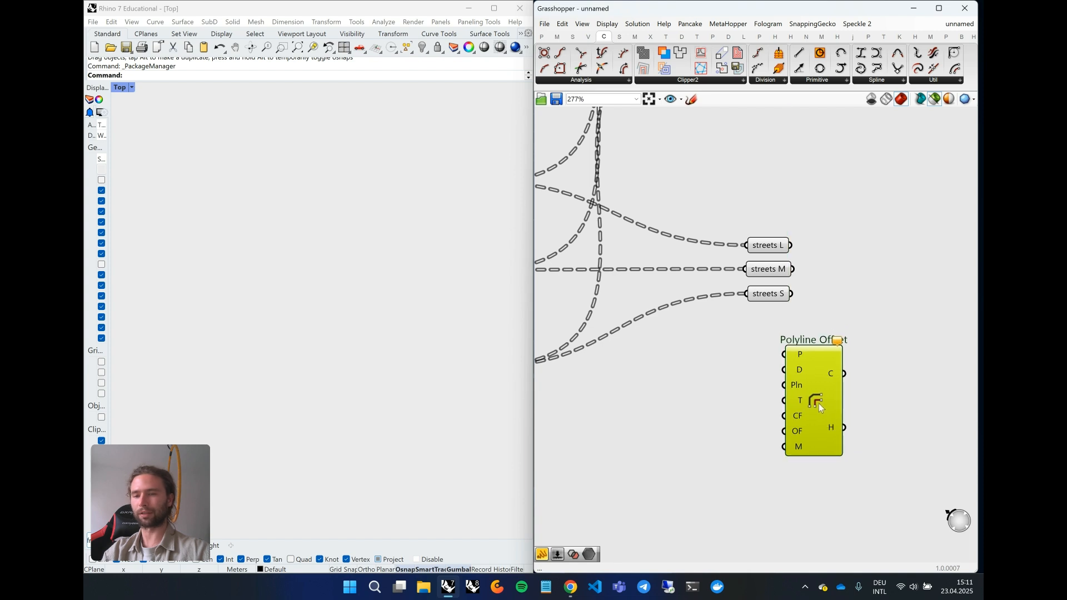
right_drag(819, 404, 705, 344)
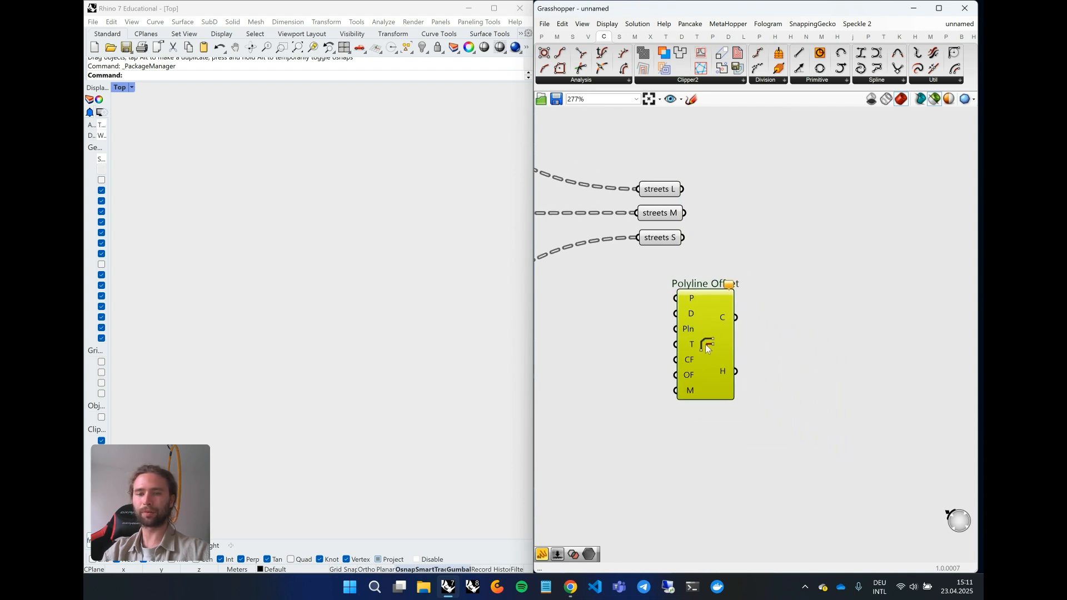
key(Delete)
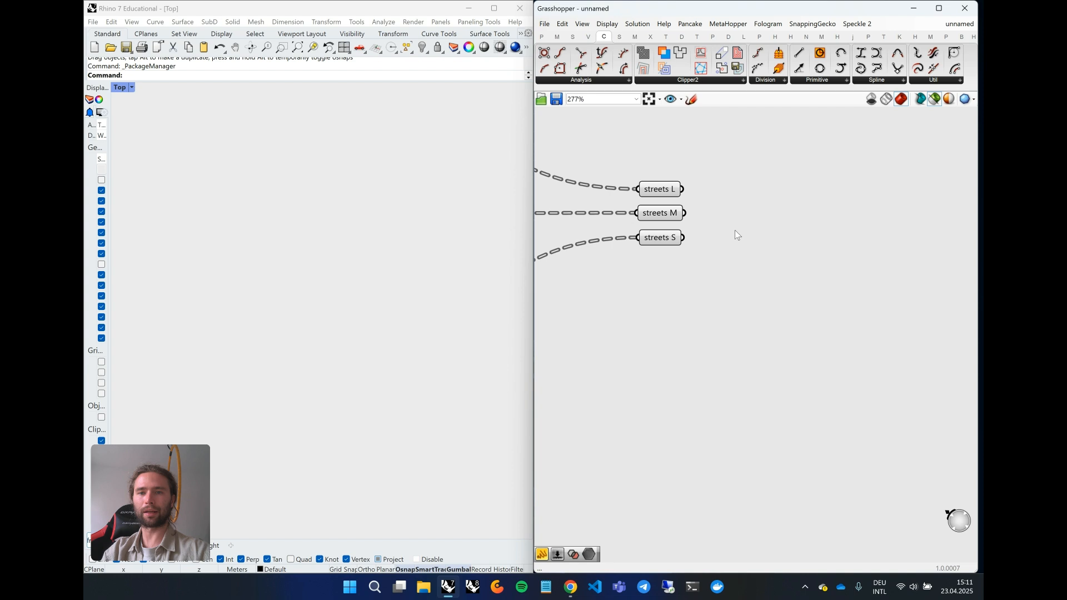
Add a Clipper2 Offset component to the canvas beside the street parameters
double_click(783, 259)
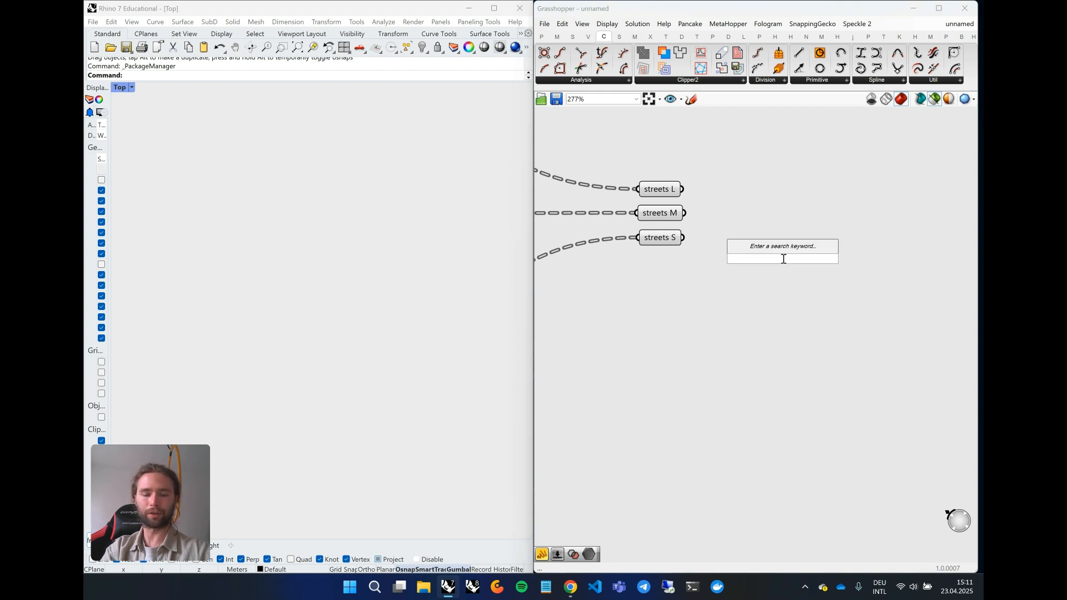
text(clipper)
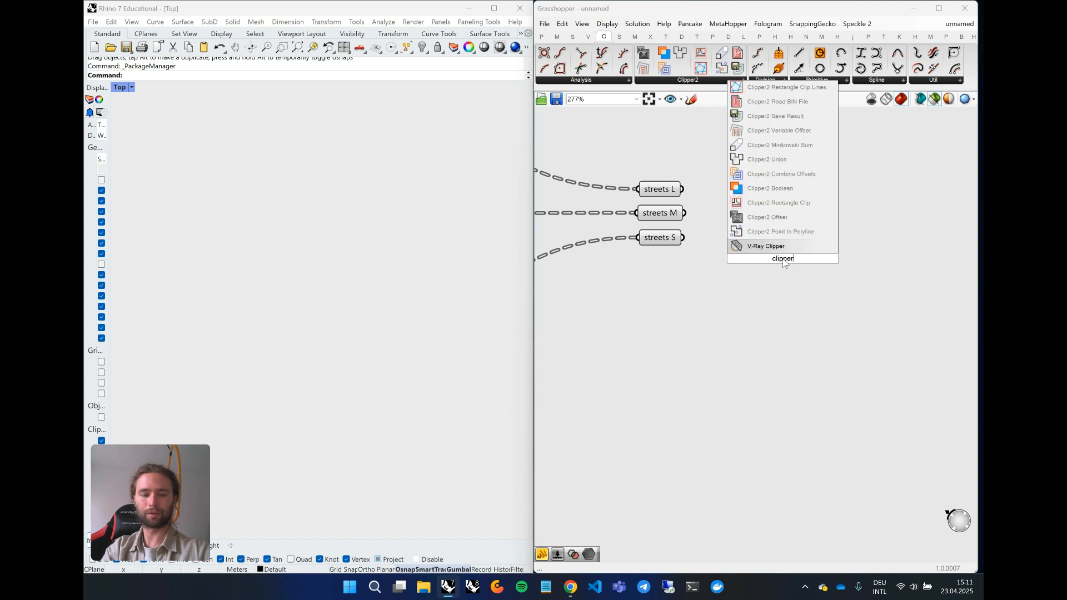
text(2 o)
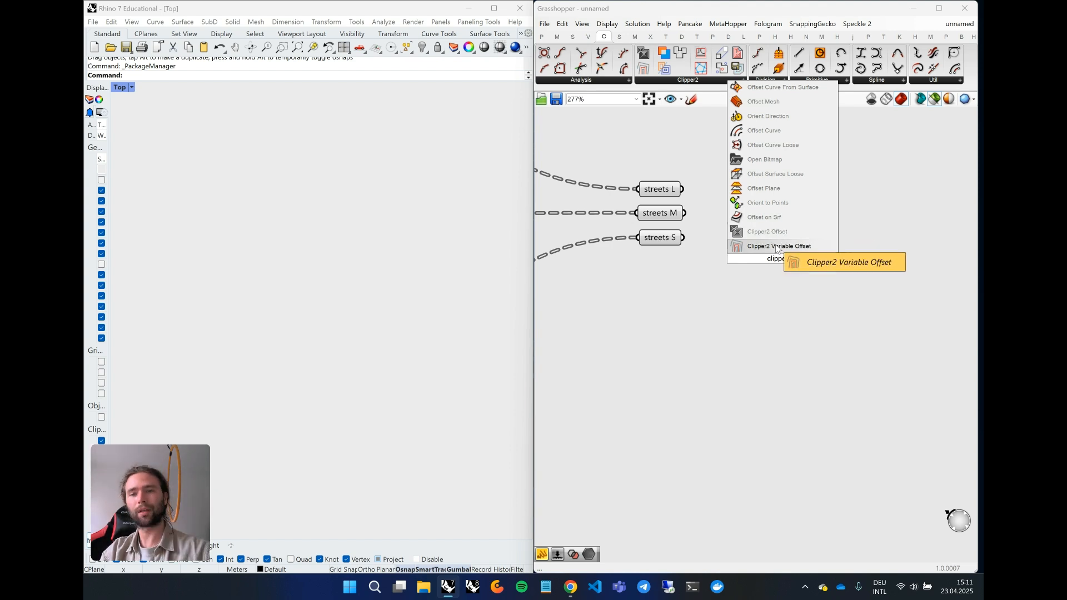
click(776, 232)
drag(781, 257, 816, 329)
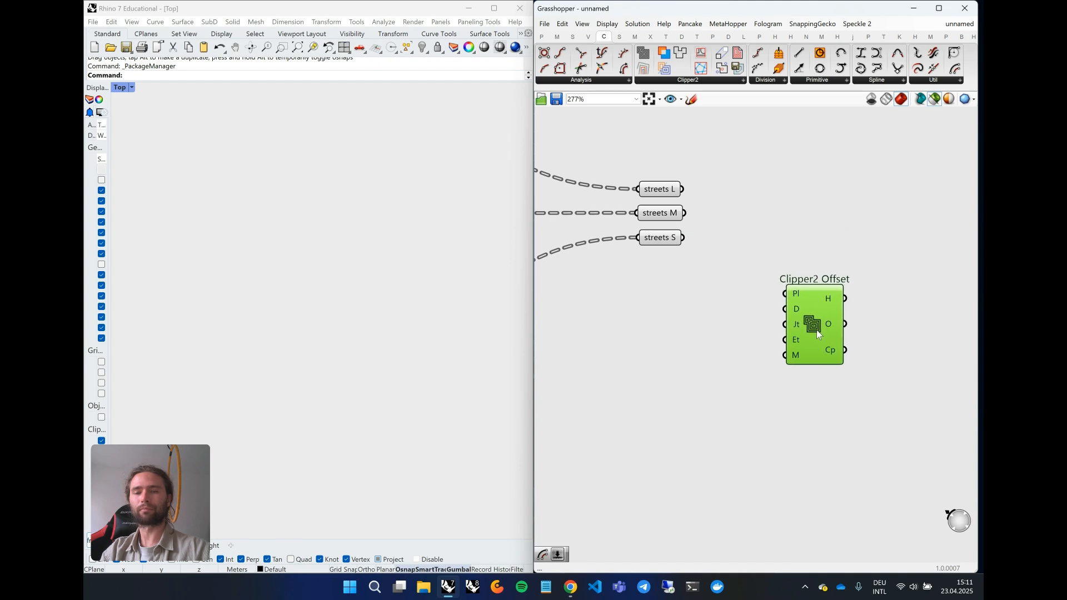
Reposition the Clipper2 Offset component above the street parameters and connect streets L to its Pl input
drag(721, 281, 616, 162)
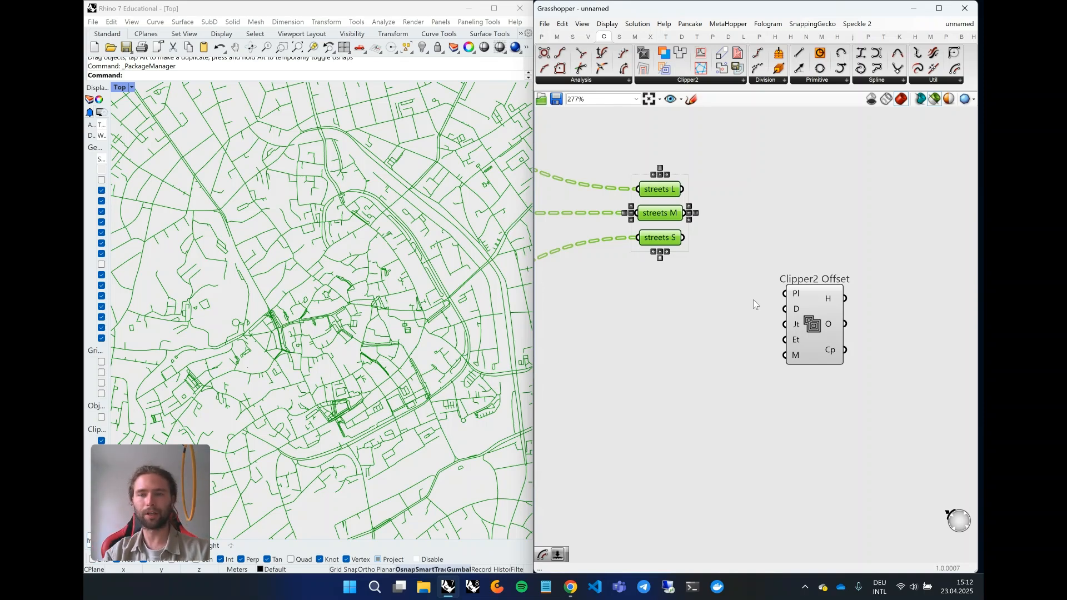
drag(813, 327, 886, 190)
right_drag(698, 210, 672, 328)
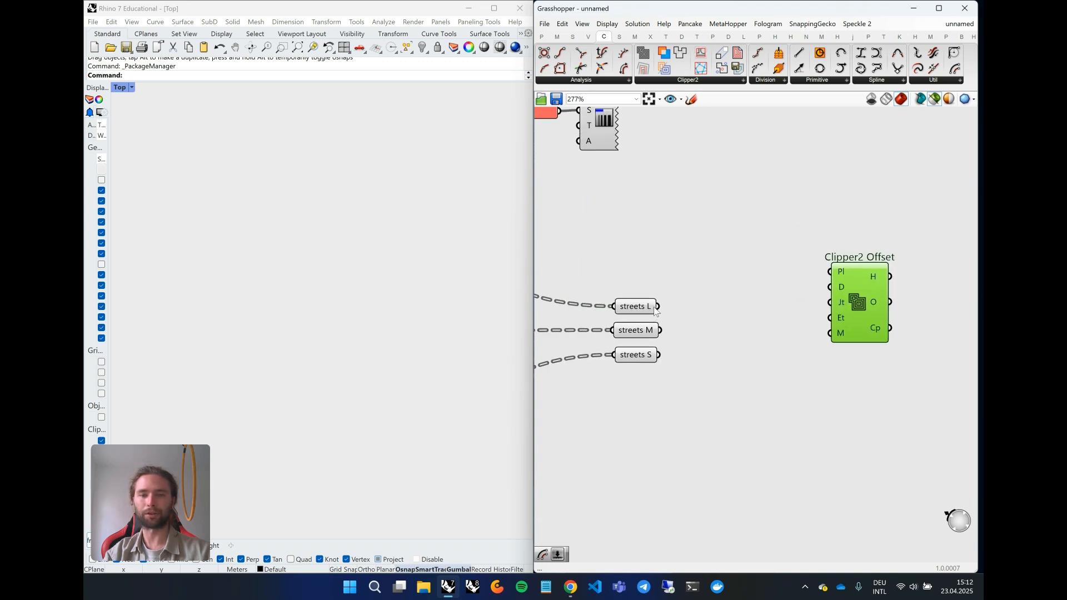
drag(658, 306, 889, 239)
right_drag(399, 301, 254, 262)
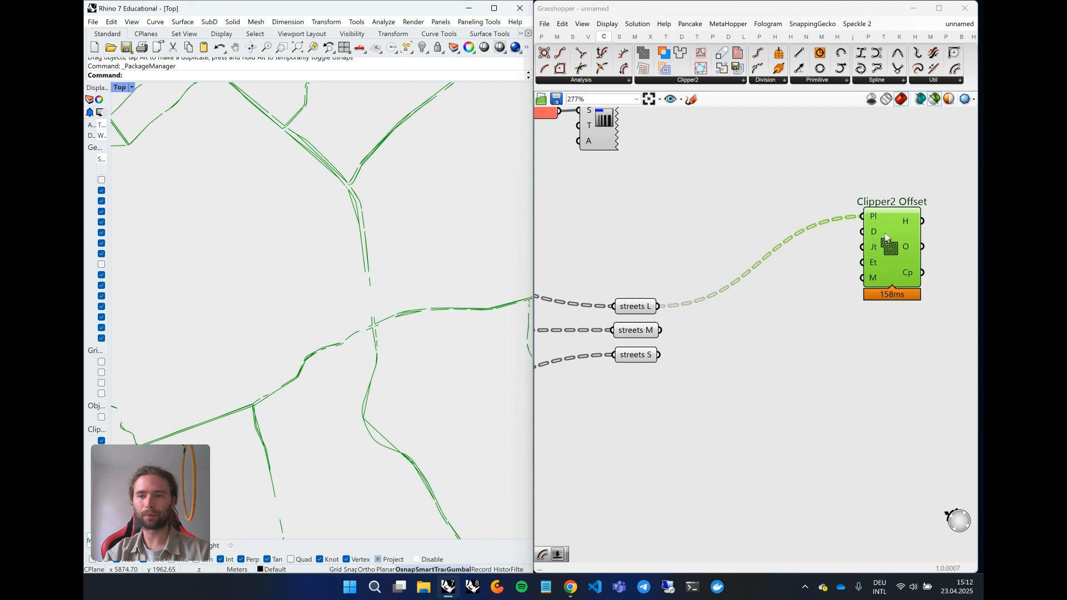
Add a number slider ranging from 0 to 10.00 and connect it to the Clipper2 Offset's D input
double_click(806, 284)
text(0.)
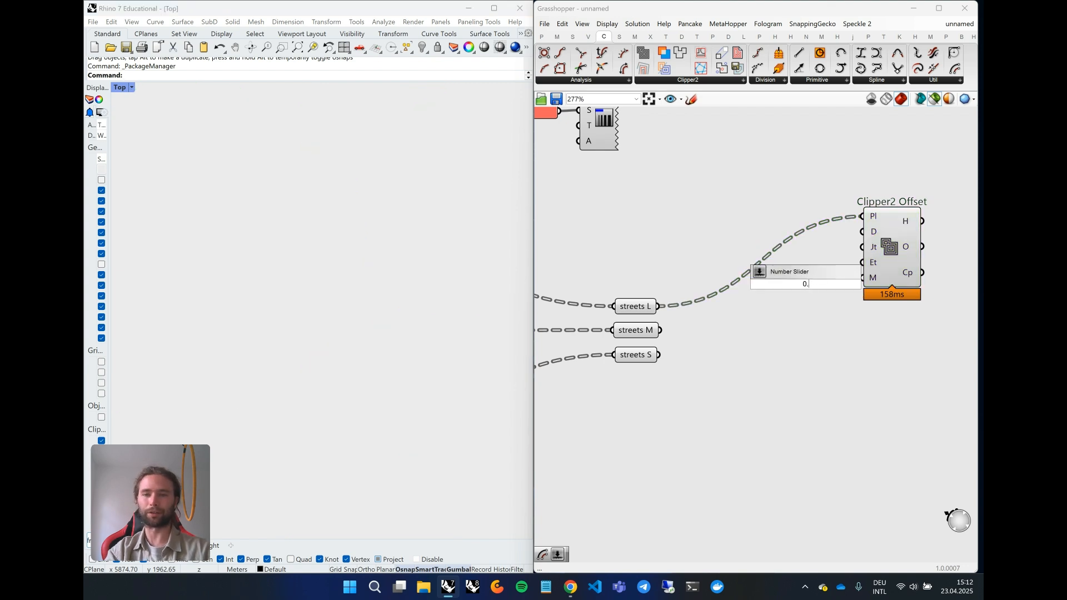
text(.10..0)
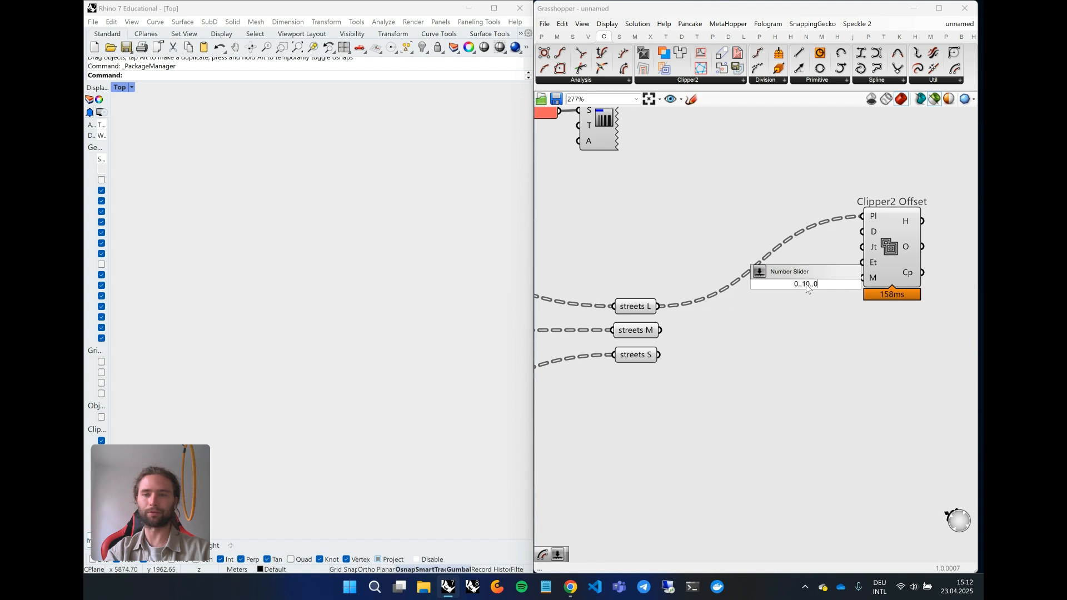
key(BackSpace)
key(BackSpace)
text(00)
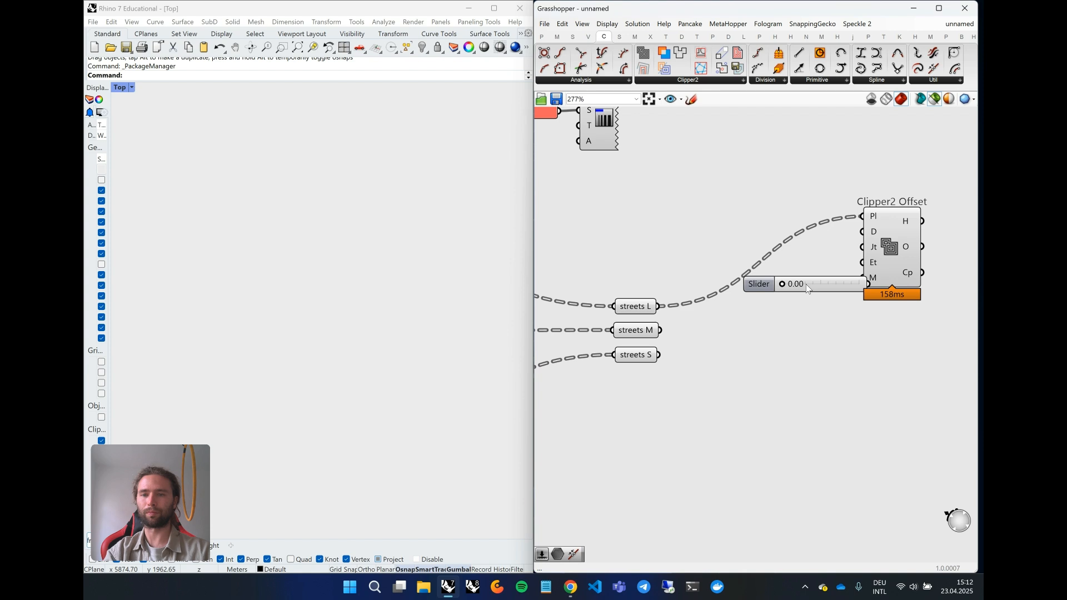
key(Return)
drag(807, 287, 863, 232)
click(884, 243)
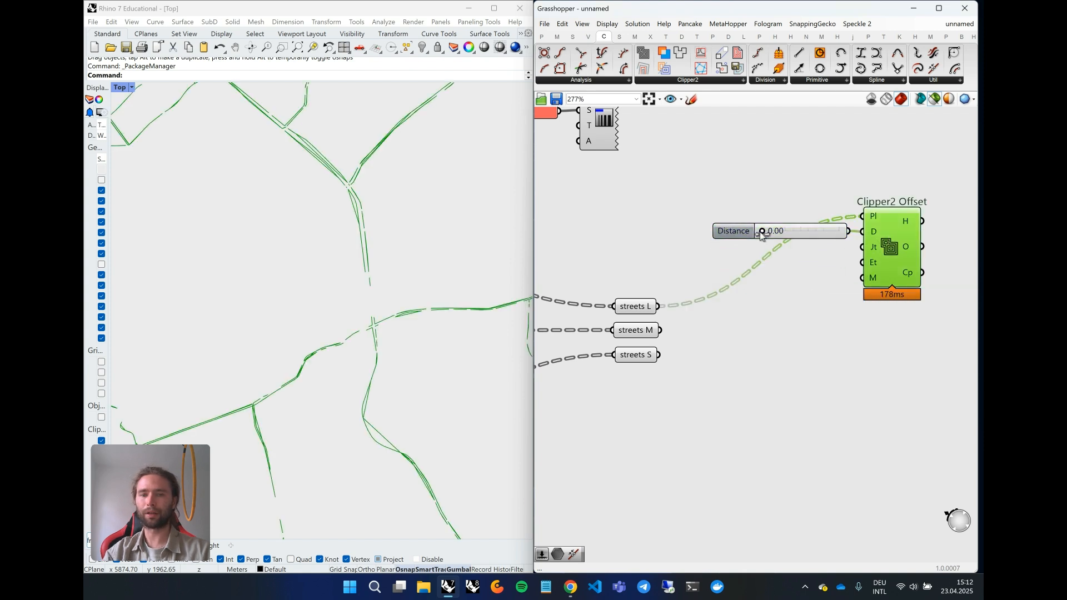
Set the offset distance to 0.43 and inspect the offset street outlines near a crossing
drag(762, 231, 766, 234)
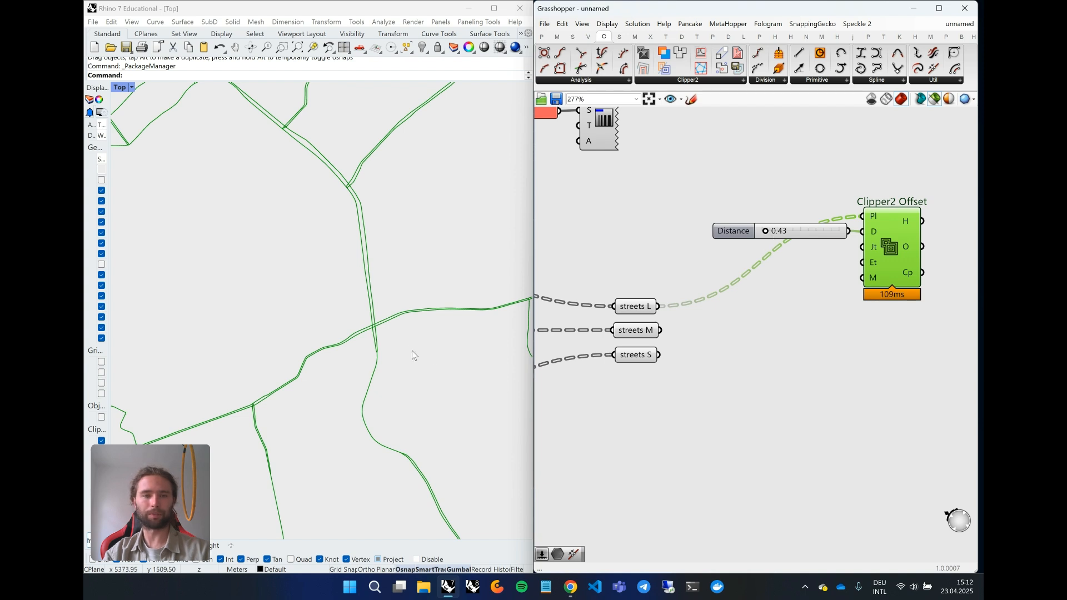
scroll(384, 328, up, 8)
scroll(383, 327, up, 6)
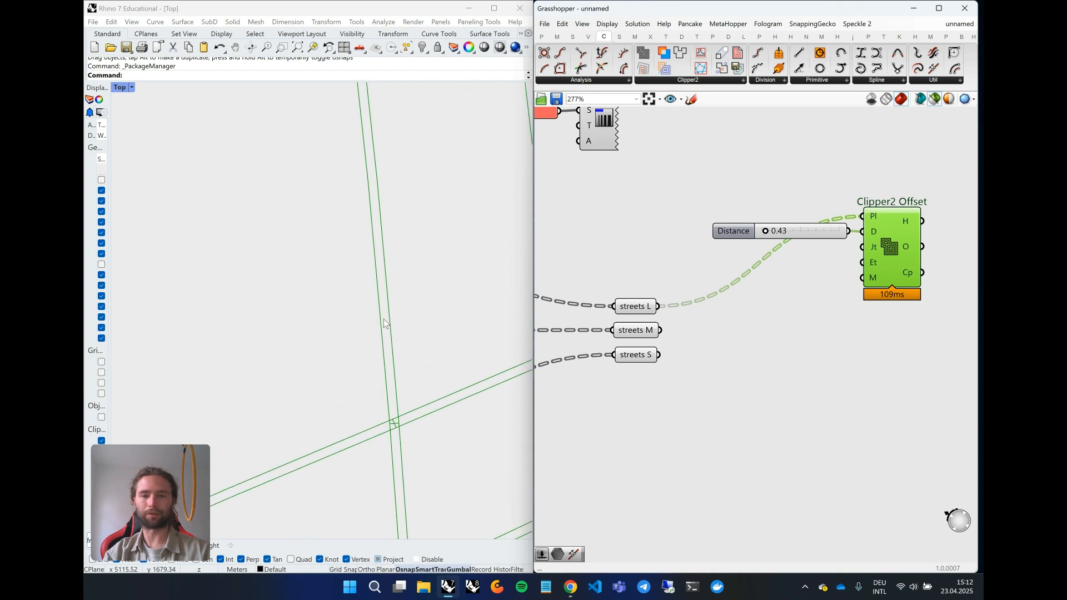
scroll(394, 323, down, 2)
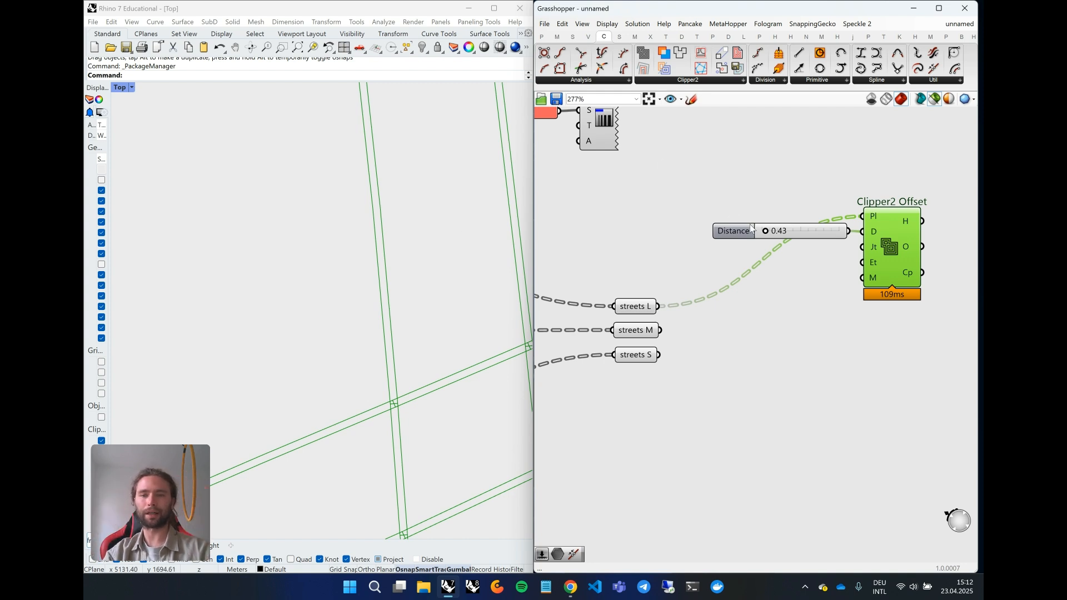
Increase the offset distance to 5.34 and inspect the offsets along the street segments and at the junctions
drag(767, 230, 810, 232)
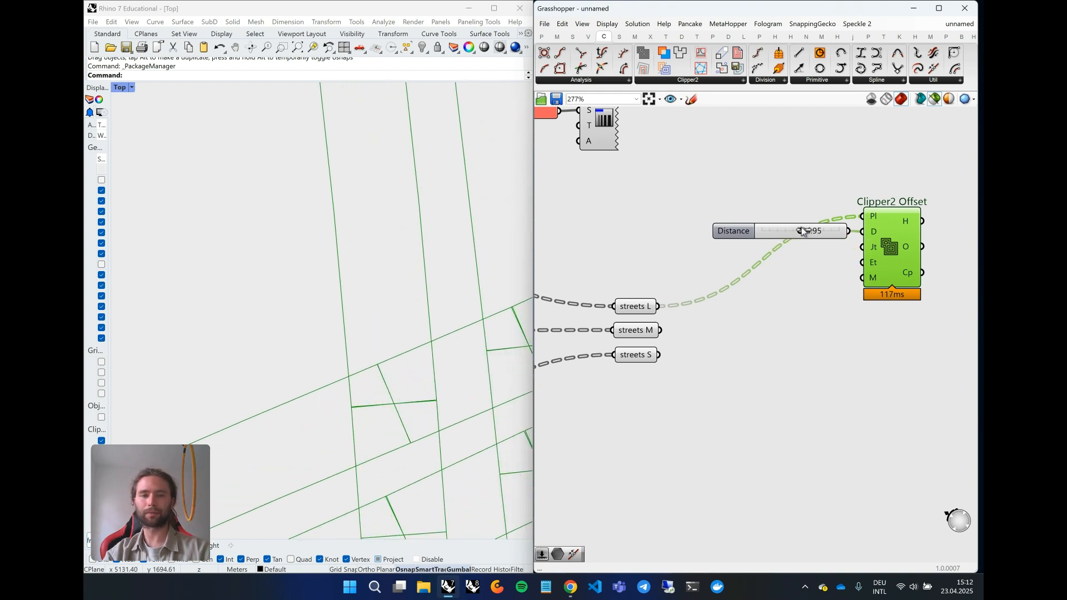
scroll(376, 359, down, 5)
scroll(377, 360, down, 3)
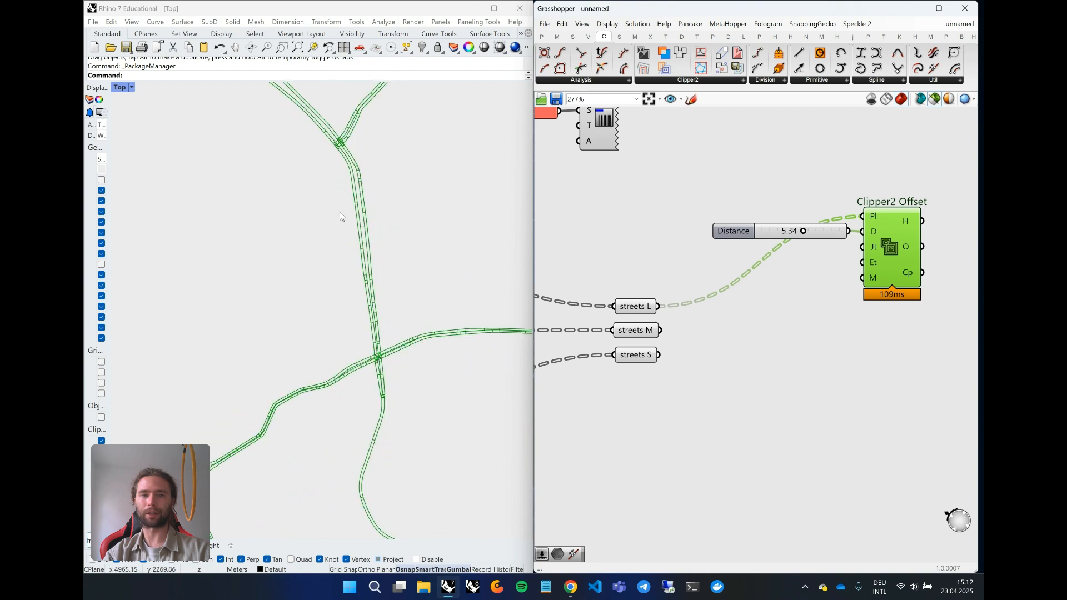
scroll(381, 309, up, 5)
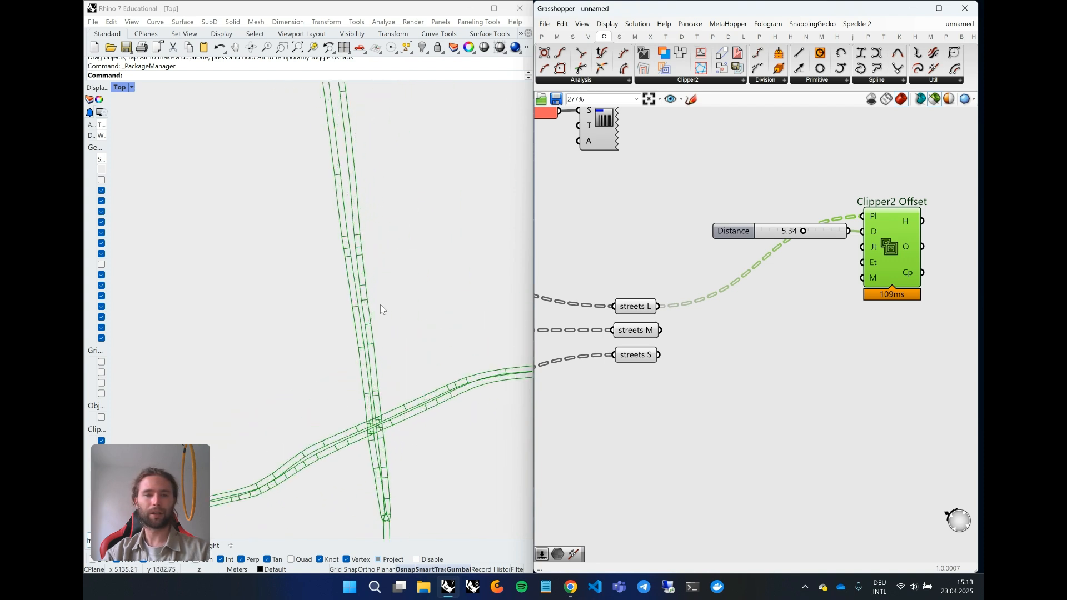
scroll(381, 306, up, 4)
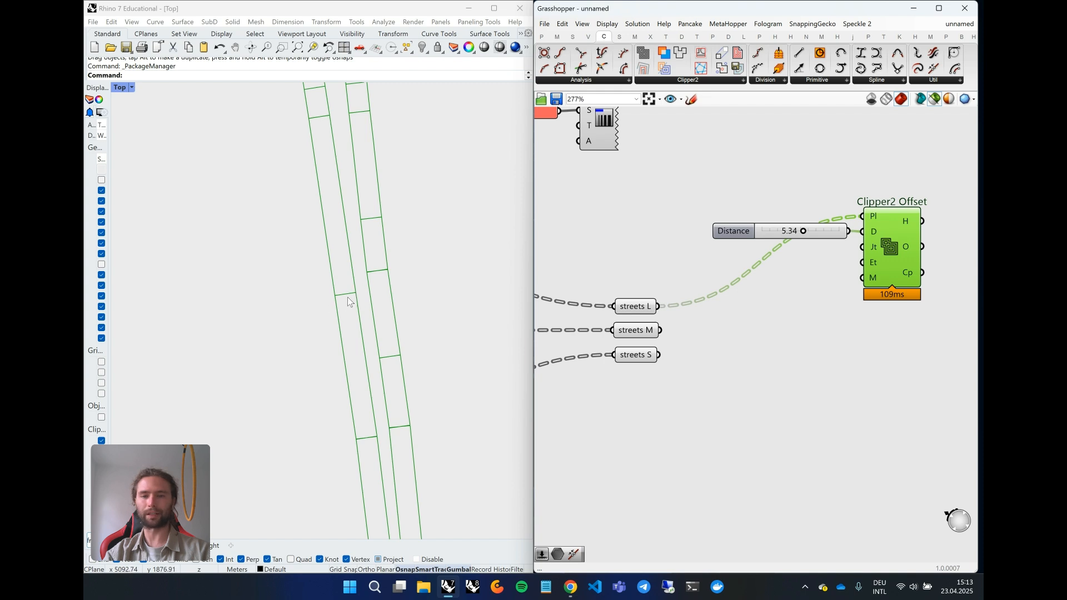
scroll(367, 292, down, 6)
scroll(377, 321, down, 3)
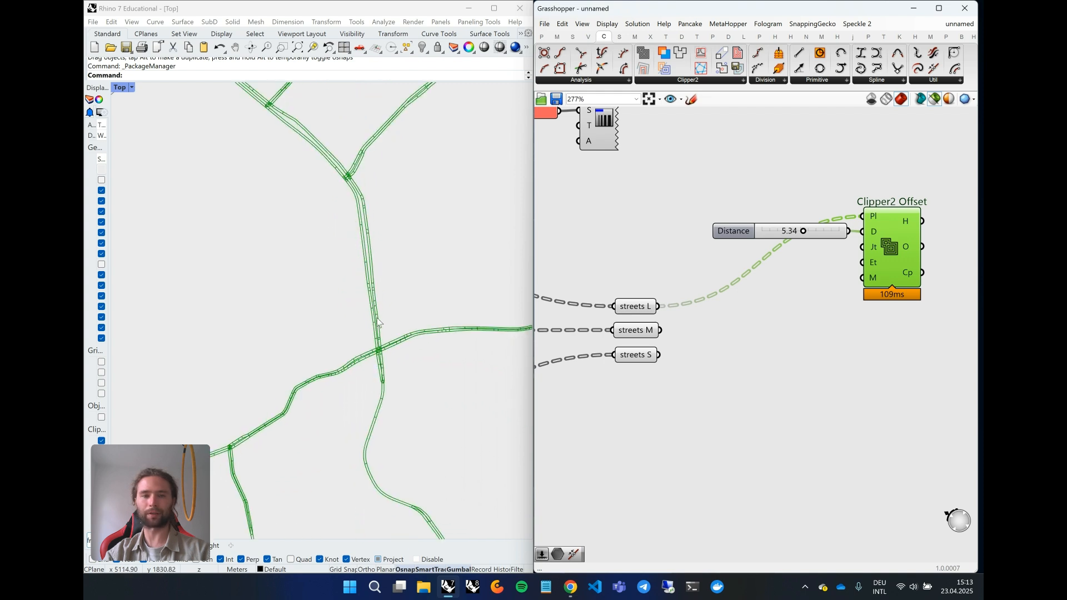
Examine the streets L curves and the Extract Ways component that supplies them
click(625, 309)
mouse_move(626, 309)
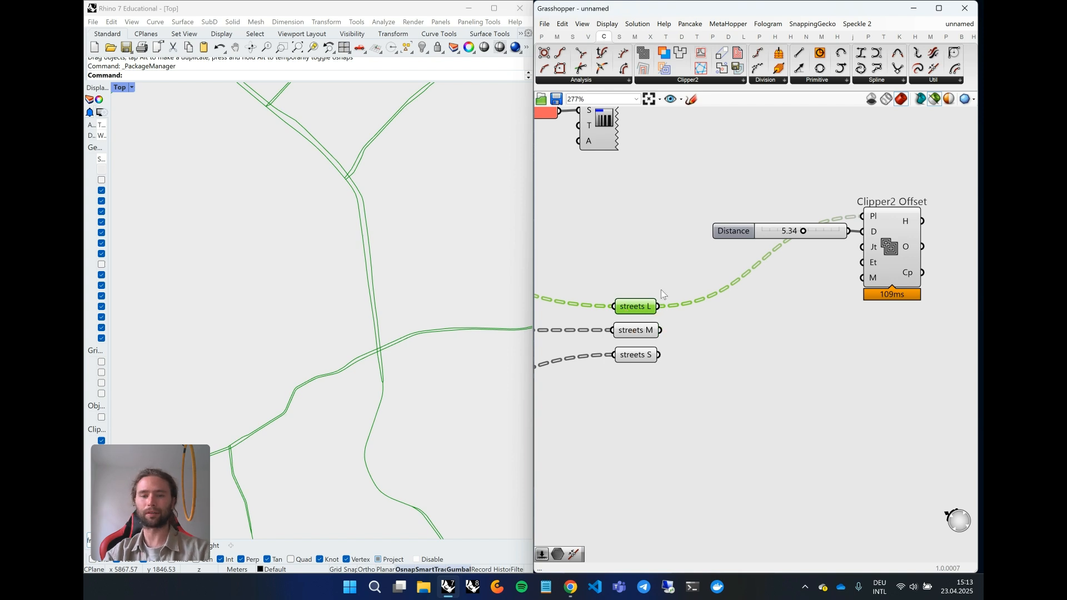
right_drag(630, 286, 875, 261)
right_drag(729, 258, 875, 257)
click(724, 242)
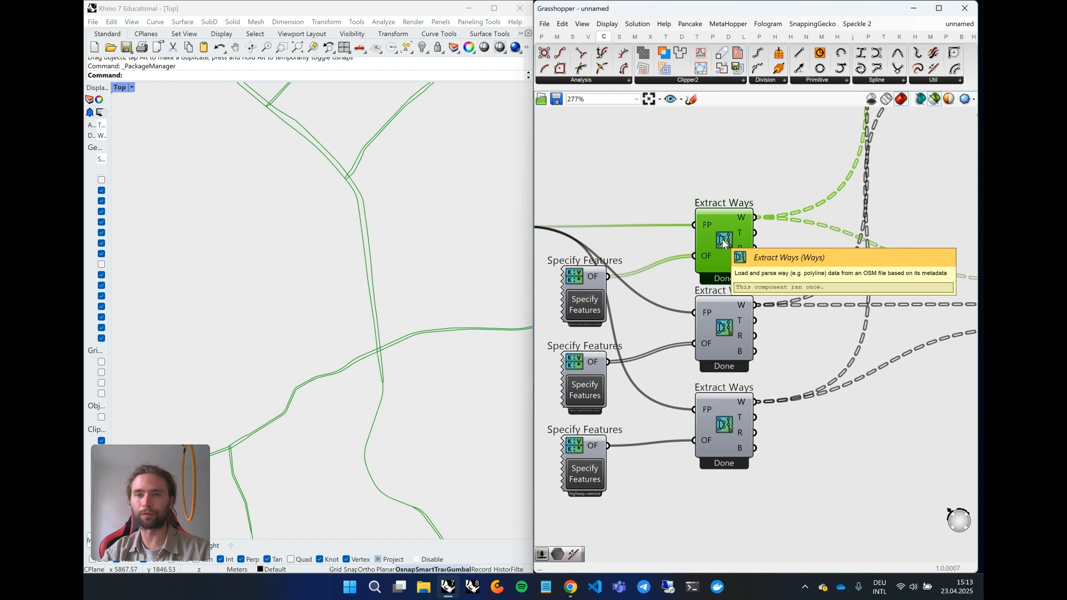
right_drag(879, 273, 688, 282)
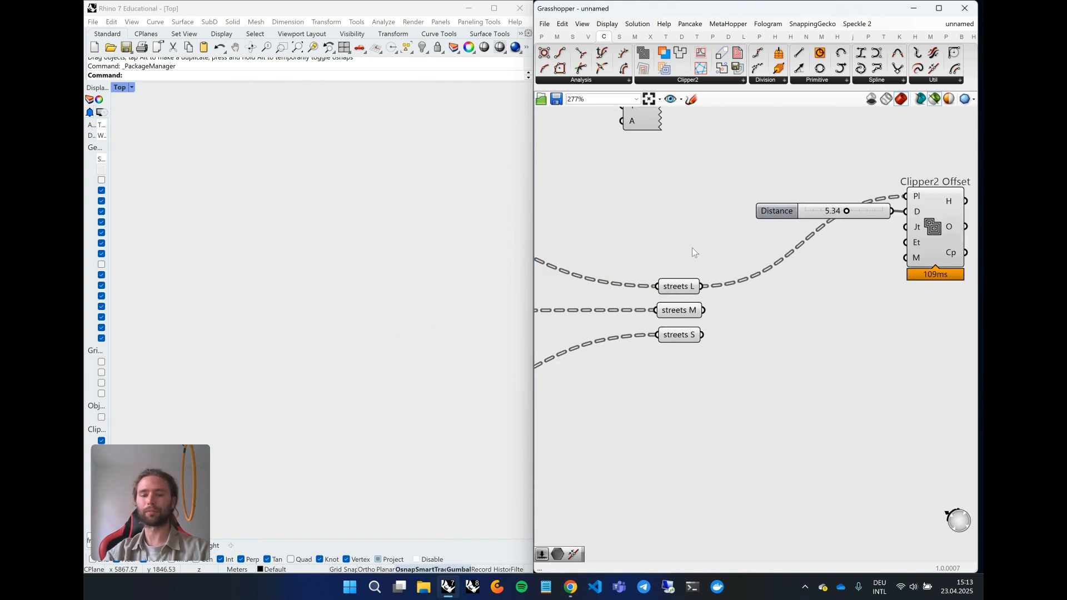
Add a Join Curves component beside the street parameters and connect streets L to its C input
double_click(692, 247)
text(join)
key(Return)
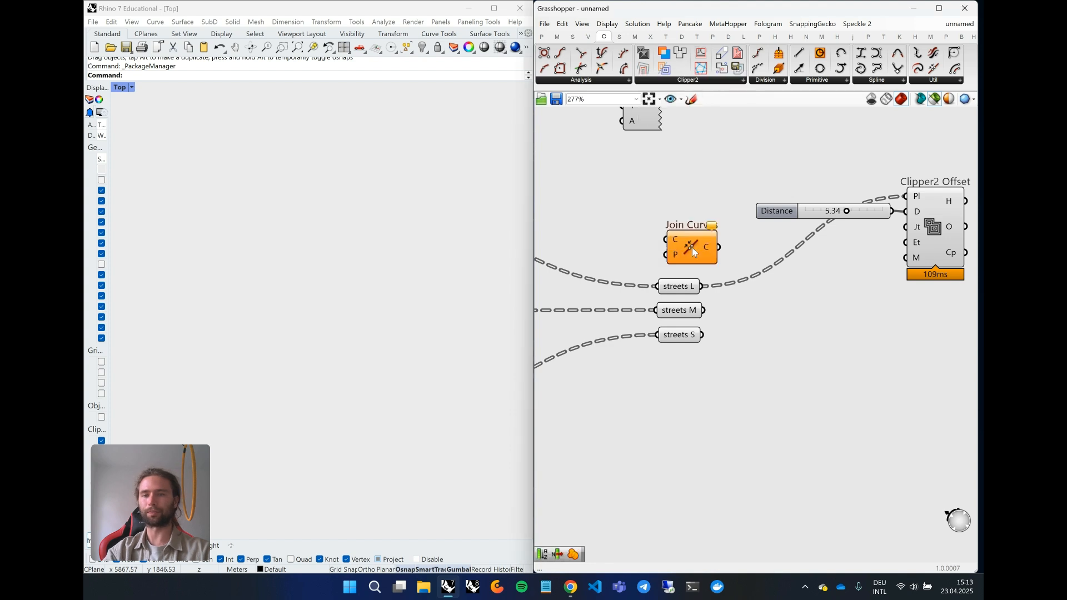
drag(692, 248, 807, 292)
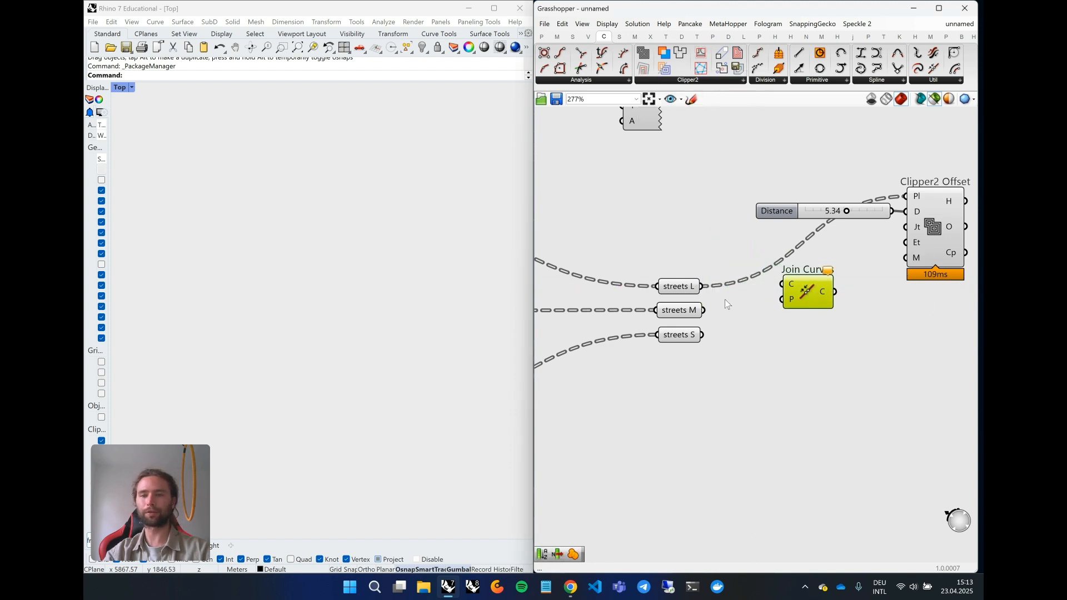
drag(703, 287, 803, 295)
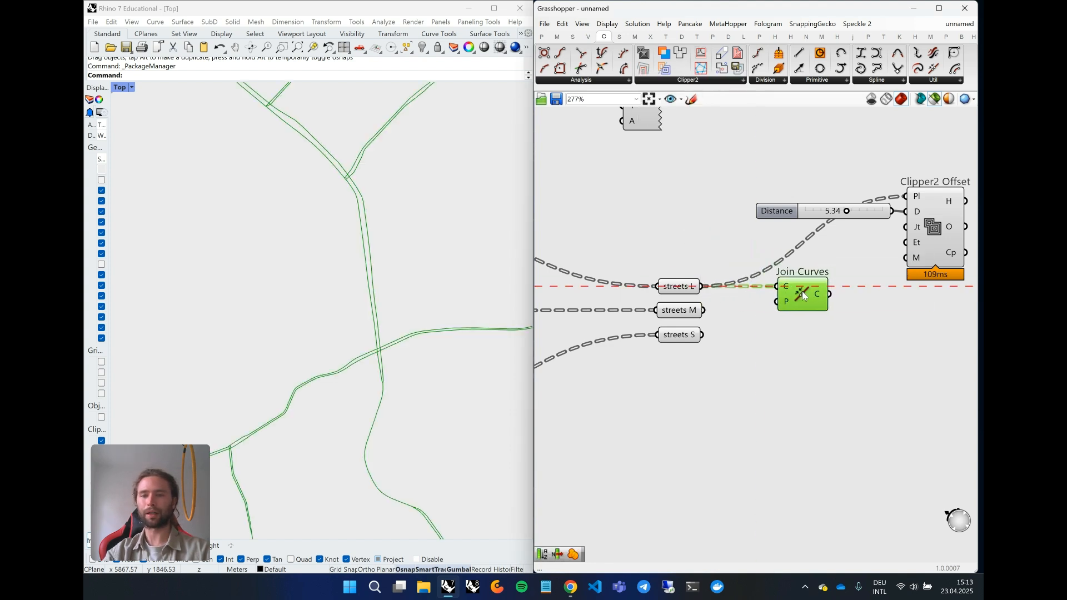
Flatten the C input of Join Curves and connect the joined curves to the Clipper2 Offset's Pl input in place of streets L
mouse_move(790, 288)
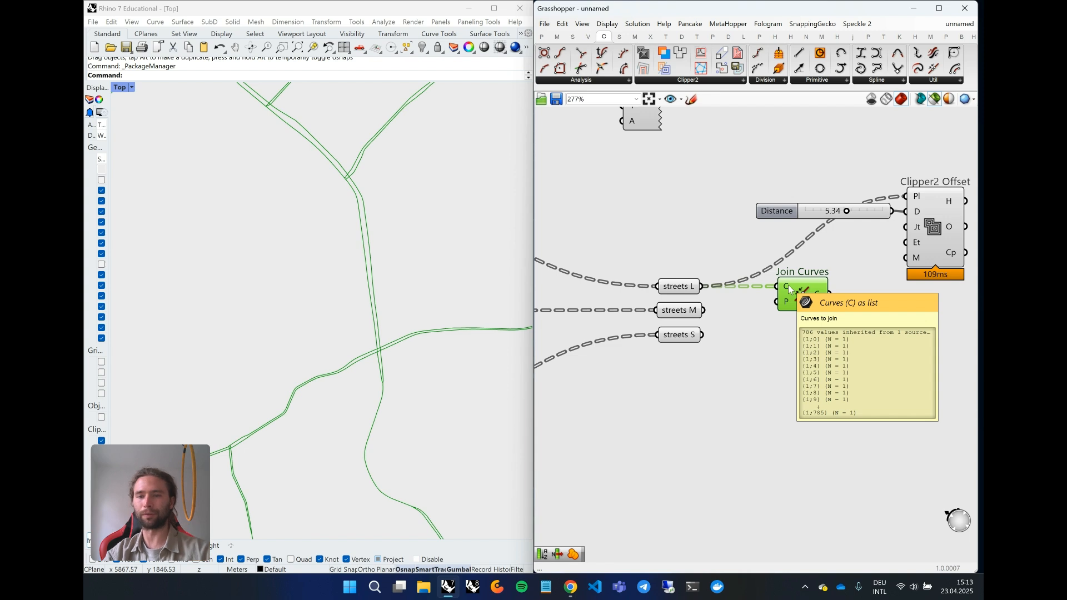
right_click(789, 287)
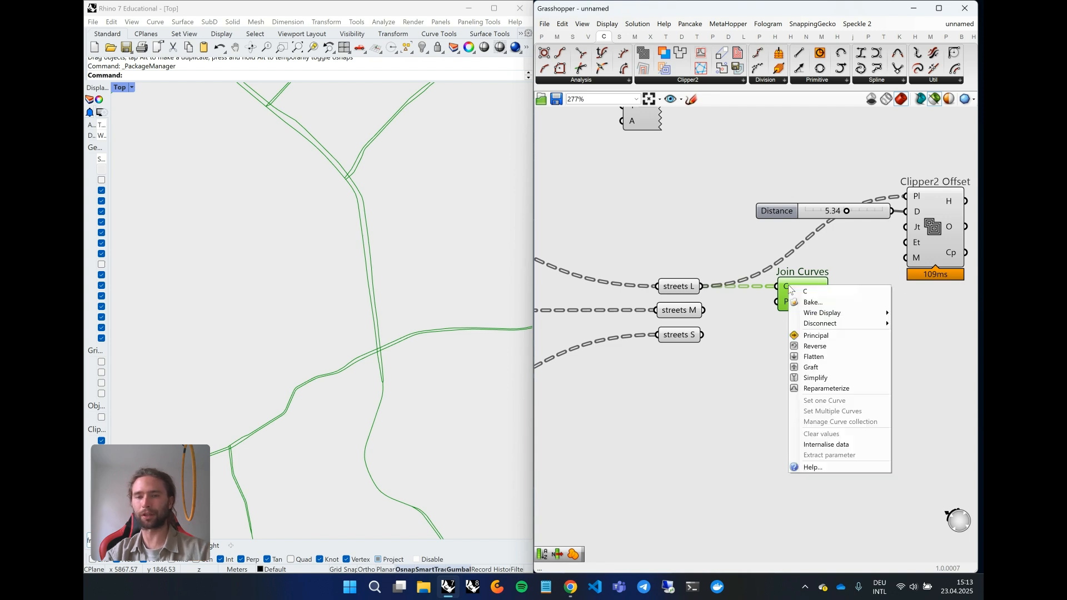
click(807, 357)
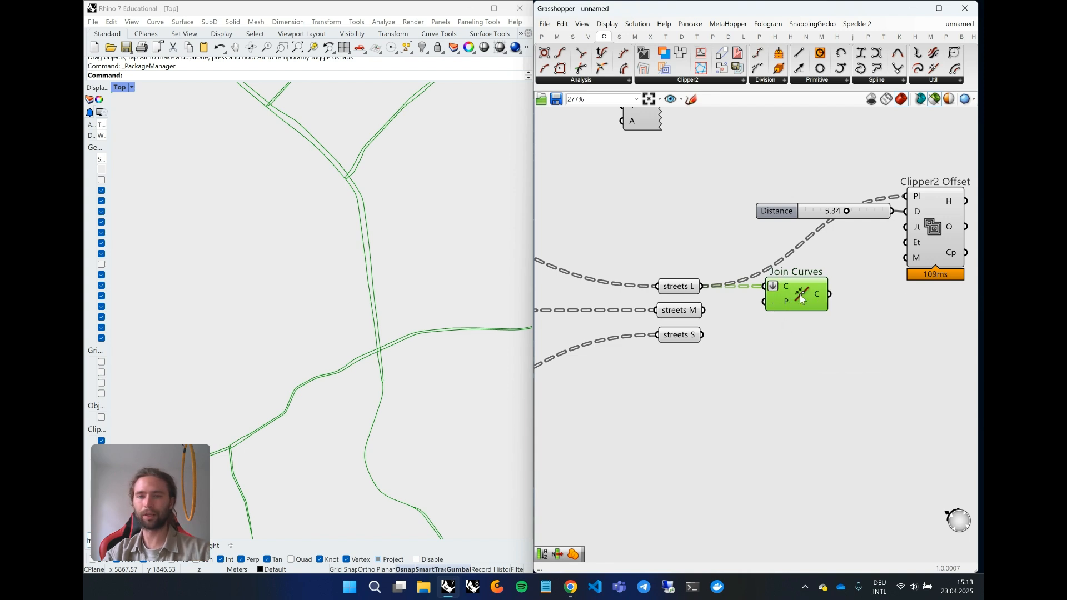
drag(801, 299, 873, 232)
click(934, 223)
mouse_move(825, 299)
mouse_down()
mouse_move(912, 199)
mouse_move(821, 295)
mouse_up()
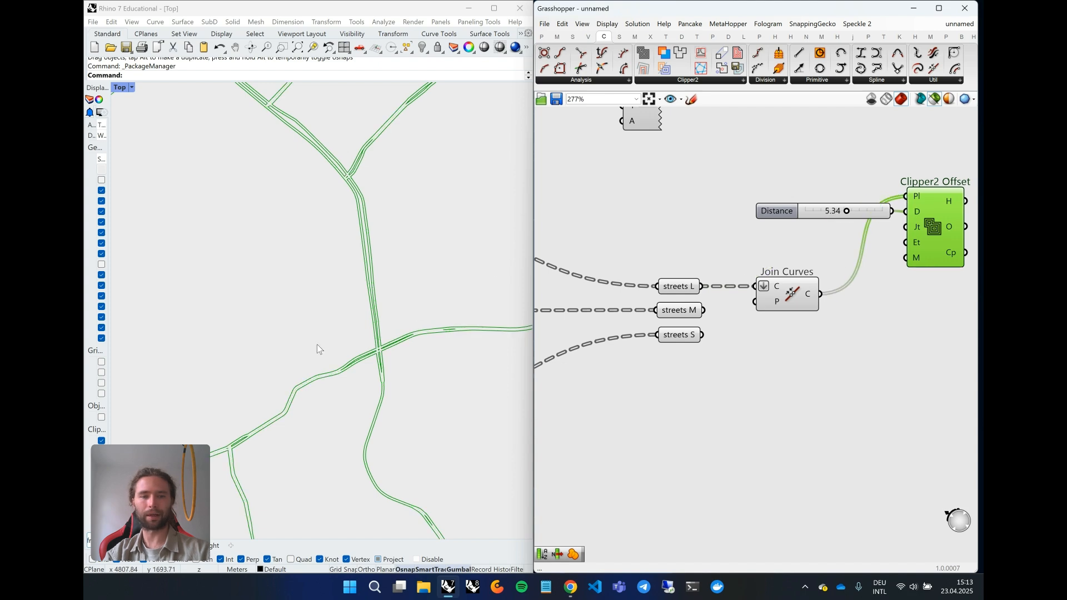
Inspect the offset of the joined streets at several junctions and reduce the distance to 1.73
scroll(356, 350, up, 5)
scroll(372, 381, down, 8)
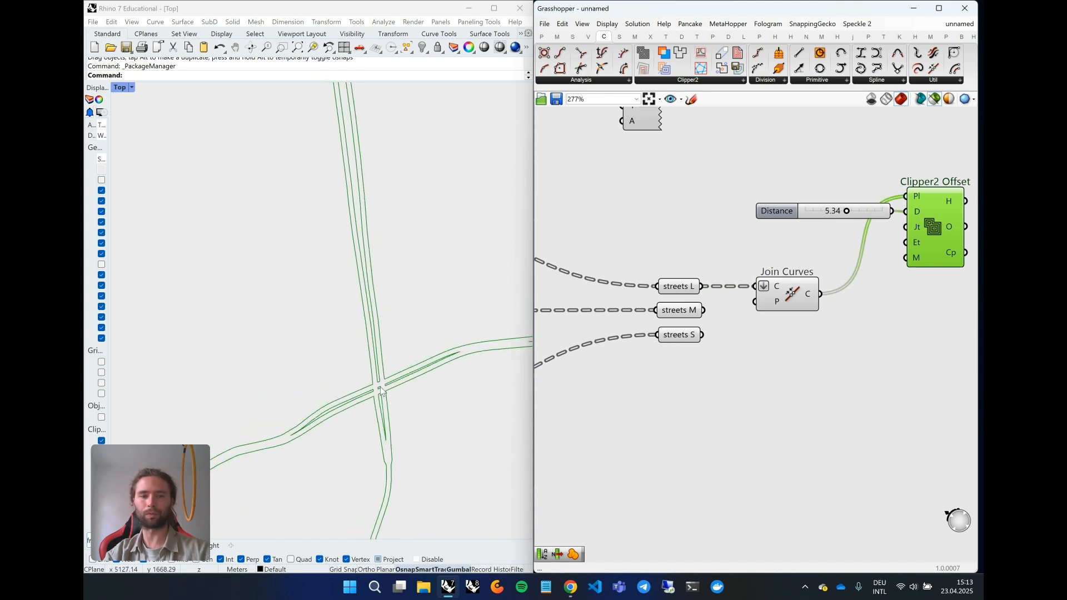
scroll(328, 325, up, 6)
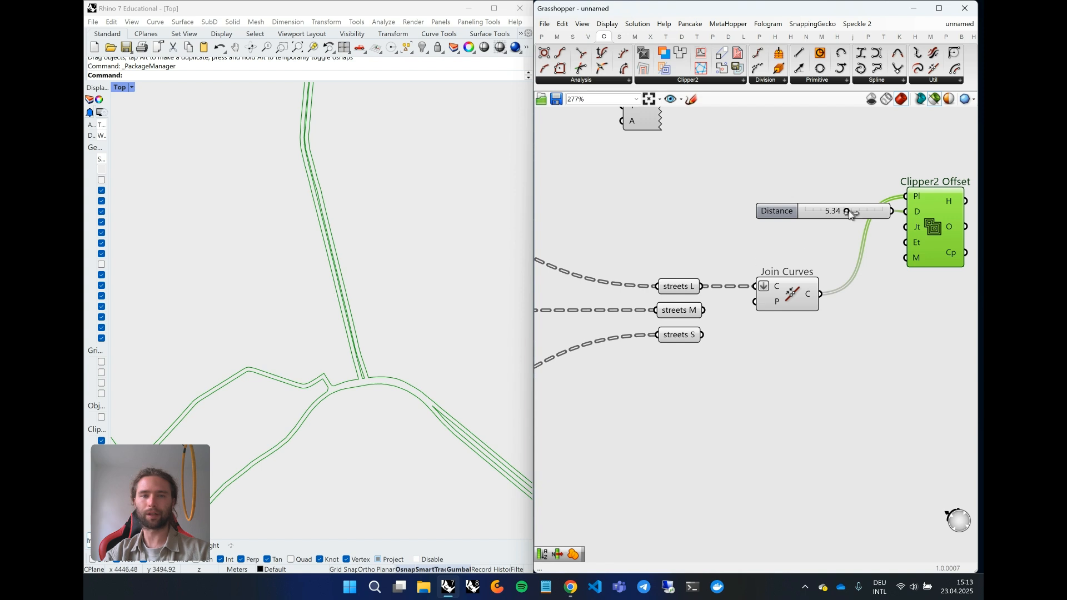
drag(851, 214, 818, 239)
scroll(362, 414, up, 3)
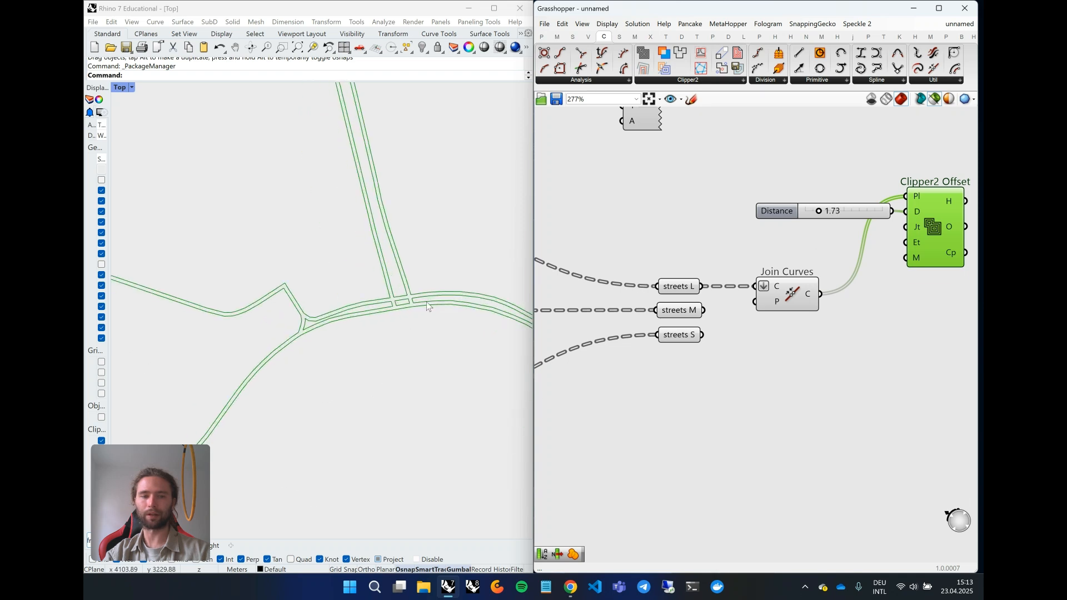
scroll(426, 303, up, 2)
Compare the joined curves with their offset, and set the offset distance to 10.00
click(780, 288)
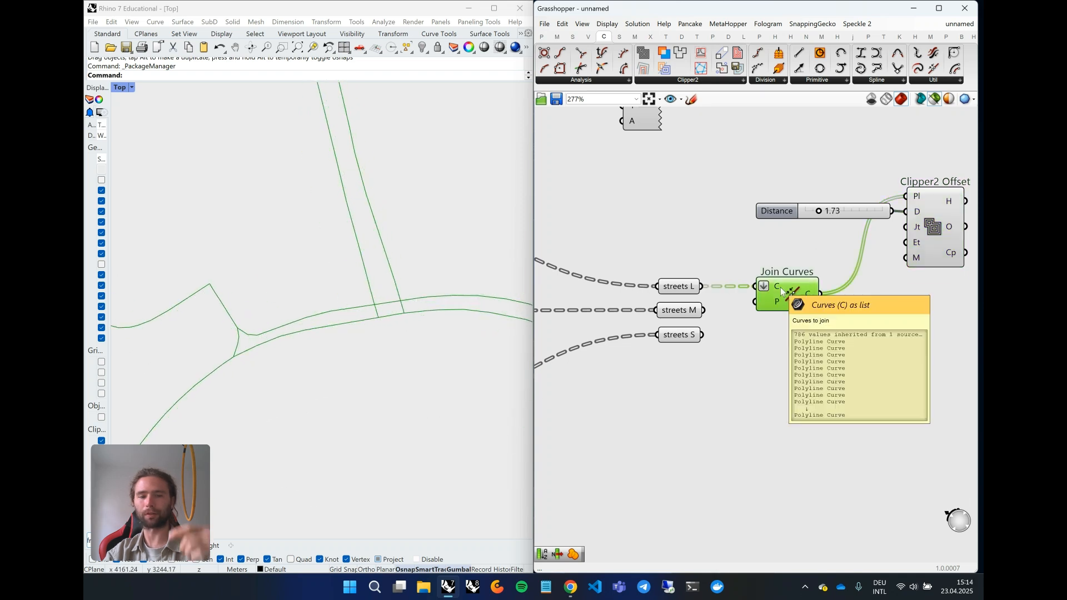
click(958, 230)
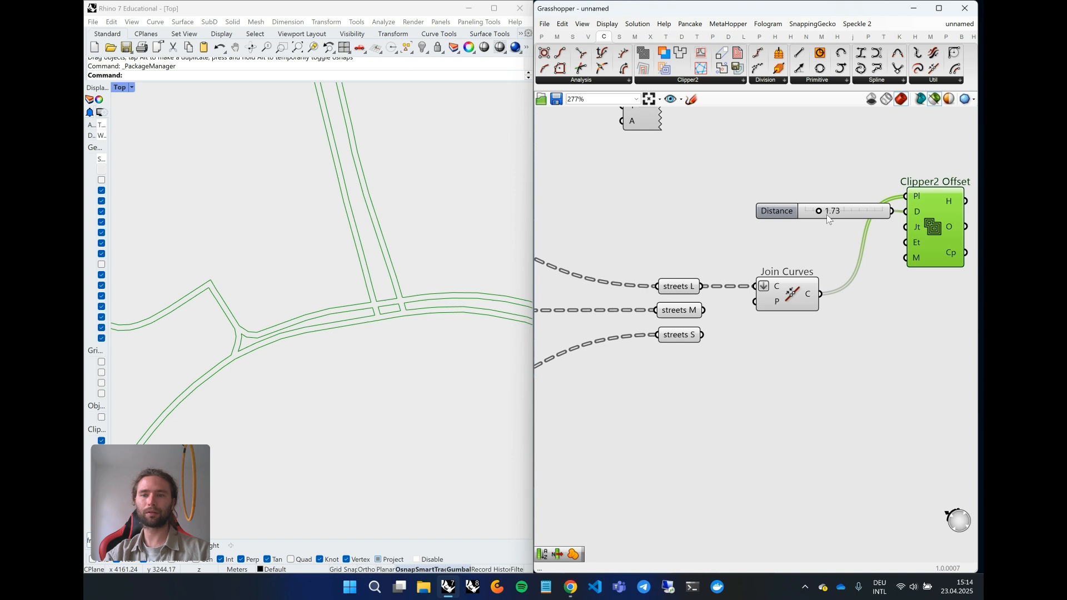
drag(818, 211, 894, 225)
scroll(527, 266, down, 5)
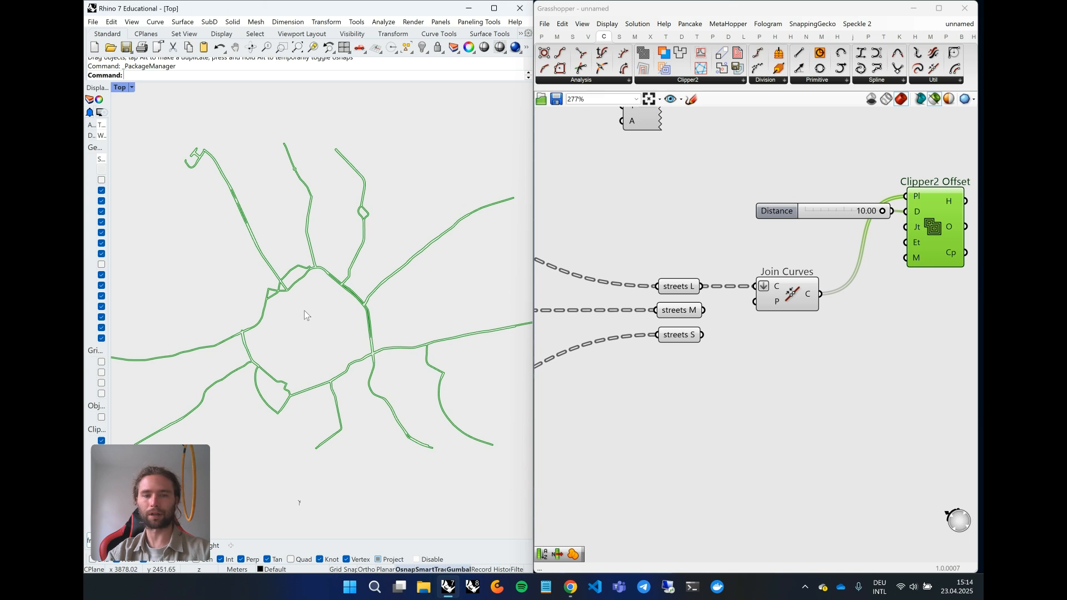
Stack Join Curves above the Distance slider beside the Clipper2 Offset, and shift the three components together away from the street parameters
right_drag(795, 305, 757, 305)
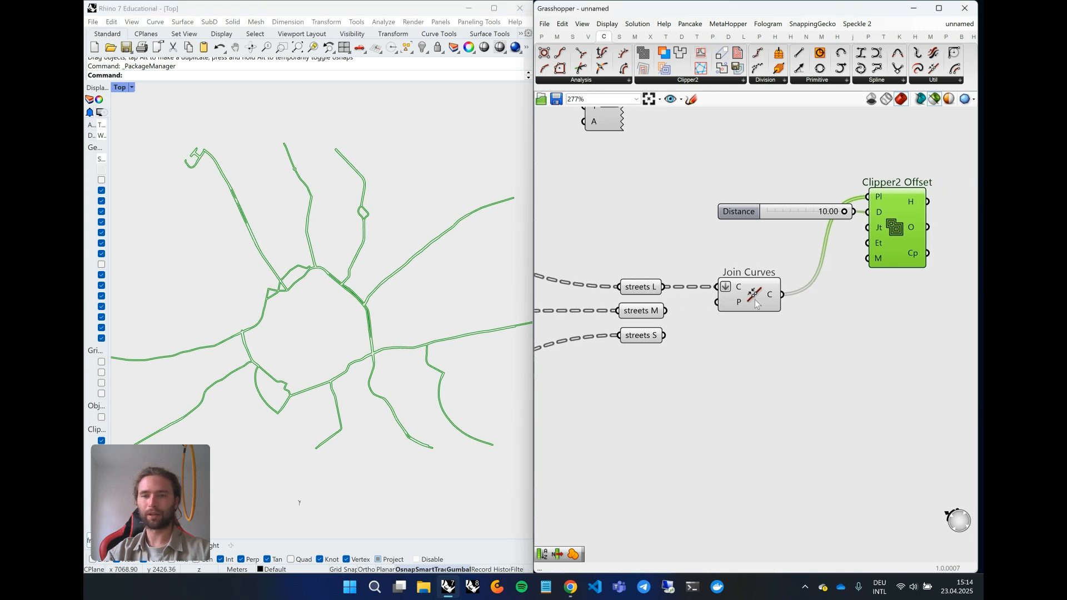
drag(746, 303, 750, 184)
click(768, 228)
drag(768, 228, 765, 257)
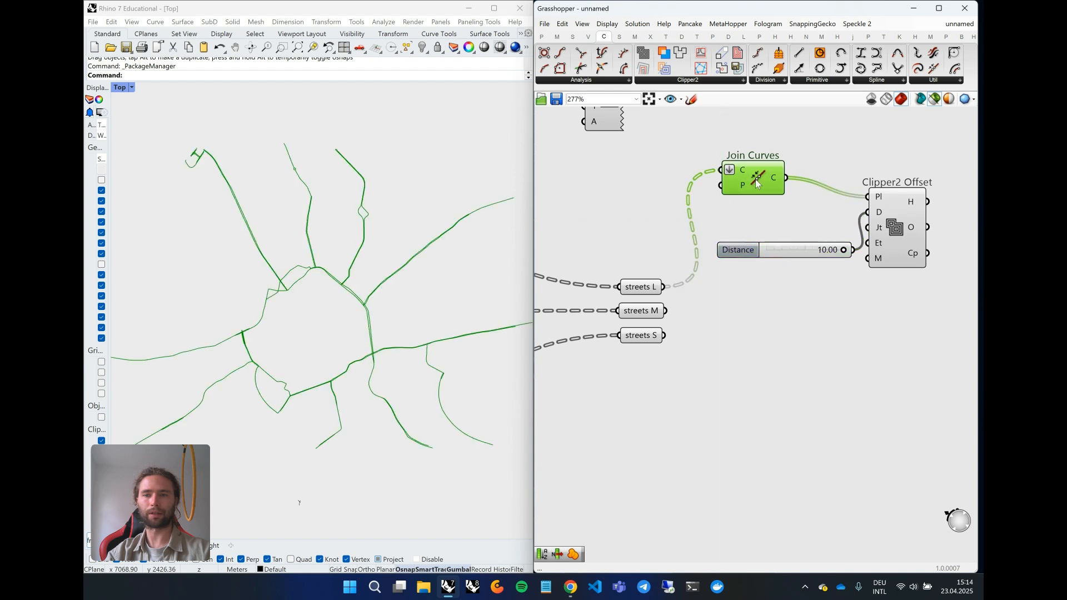
drag(760, 180, 759, 200)
drag(760, 250, 764, 230)
drag(909, 227, 914, 227)
drag(917, 283, 767, 184)
drag(753, 197, 811, 198)
Duplicate the Join Curves, Distance slider and Clipper2 Offset group twice, placing the copies one below the other under the original
right_drag(816, 201, 752, 193)
scroll(754, 198, down, 1)
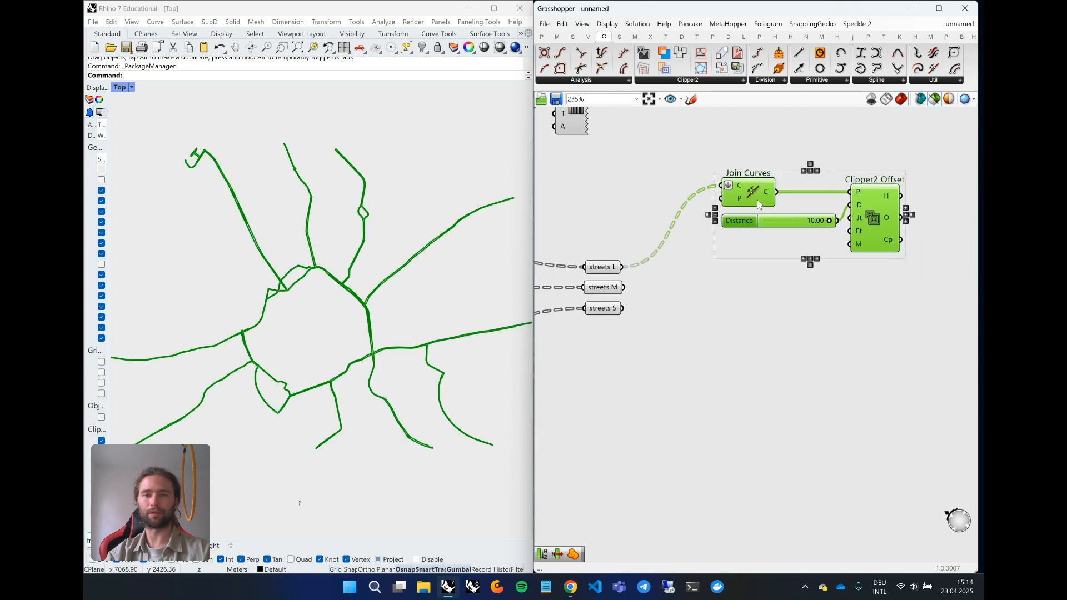
drag(745, 191, 736, 365)
key(alt)
key(ctrl+c)
key(ctrl+v)
click(697, 347)
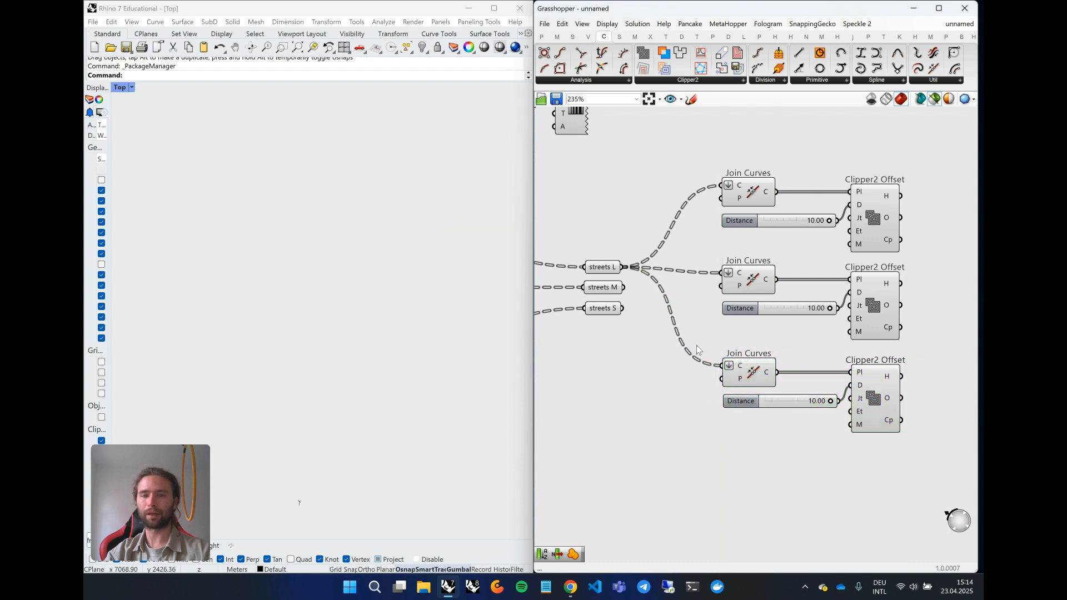
Connect streets M to the middle Join Curves and streets S to the lowest one, and inspect the streets M offset
drag(625, 292, 725, 276)
drag(623, 309, 716, 371)
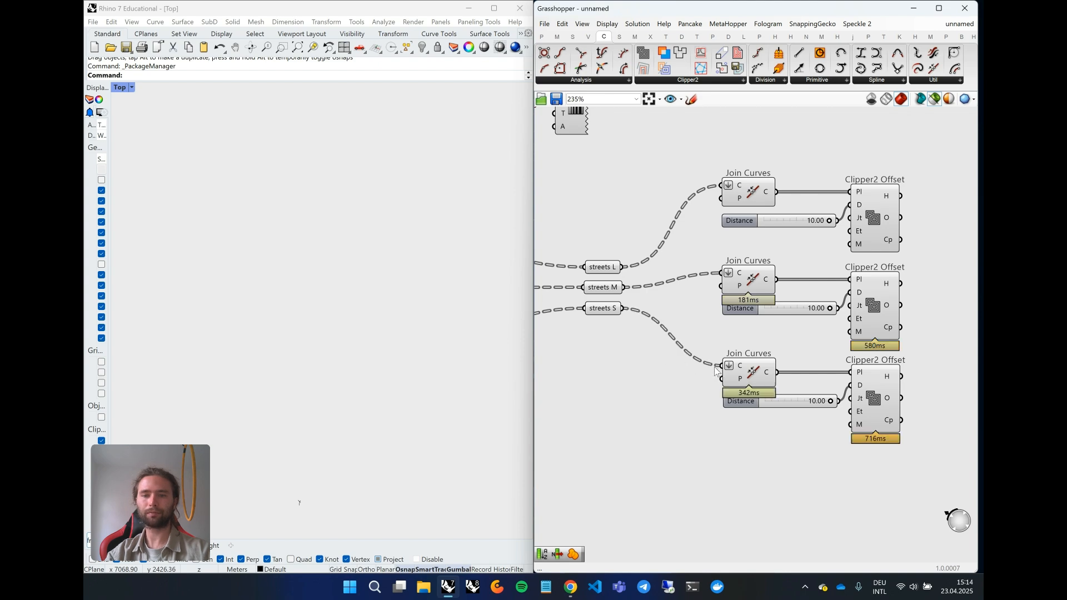
click(889, 300)
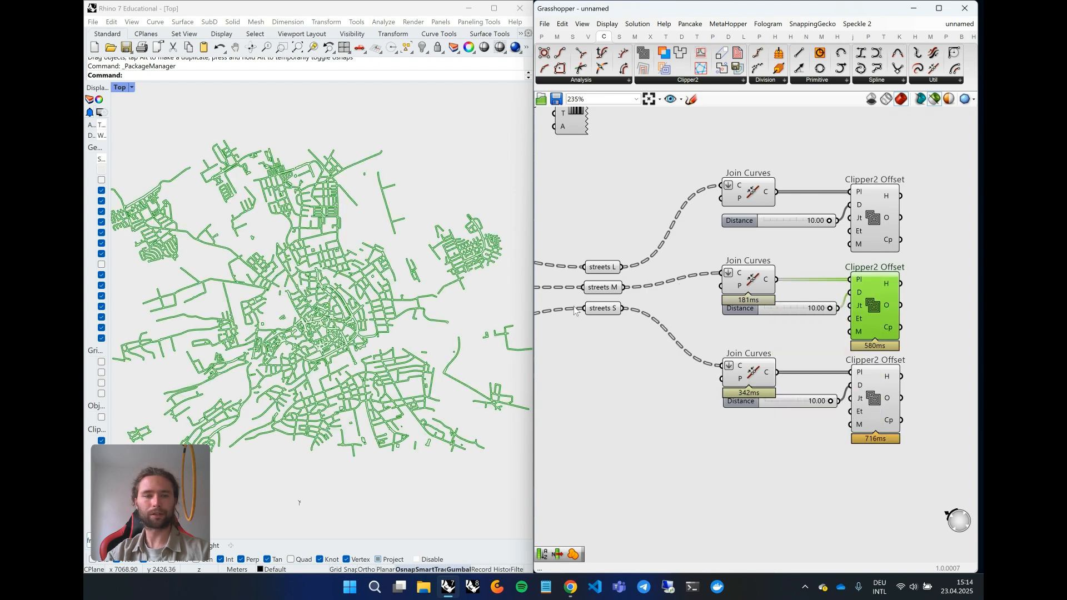
scroll(317, 321, up, 5)
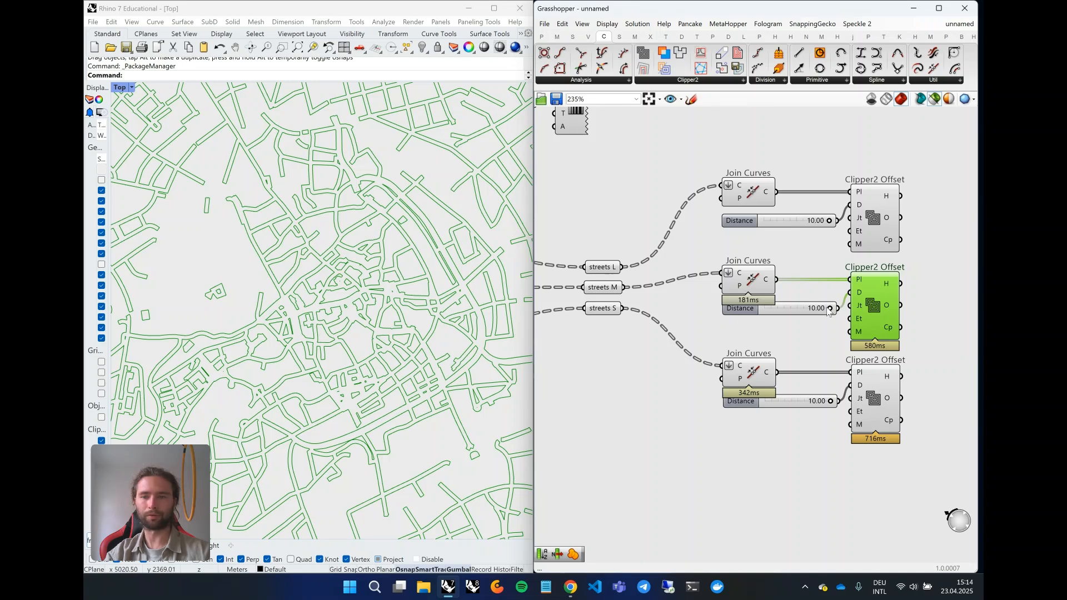
Set the streets M offset distance to 5.20, and compare the offset with the original streets M curves
drag(830, 310, 799, 321)
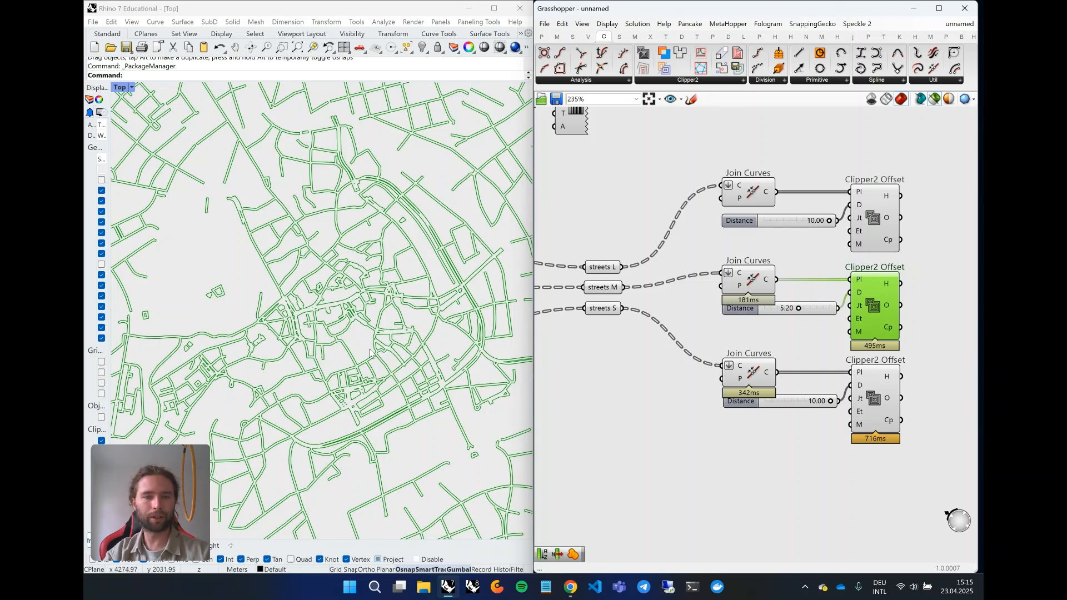
scroll(369, 300, up, 2)
scroll(369, 300, up, 3)
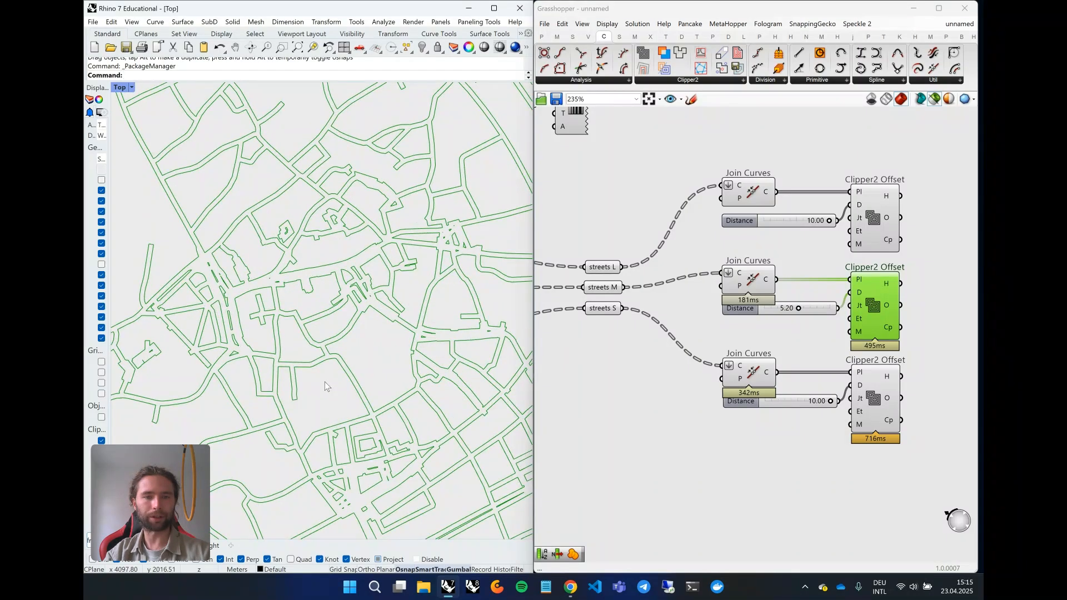
scroll(324, 382, down, 5)
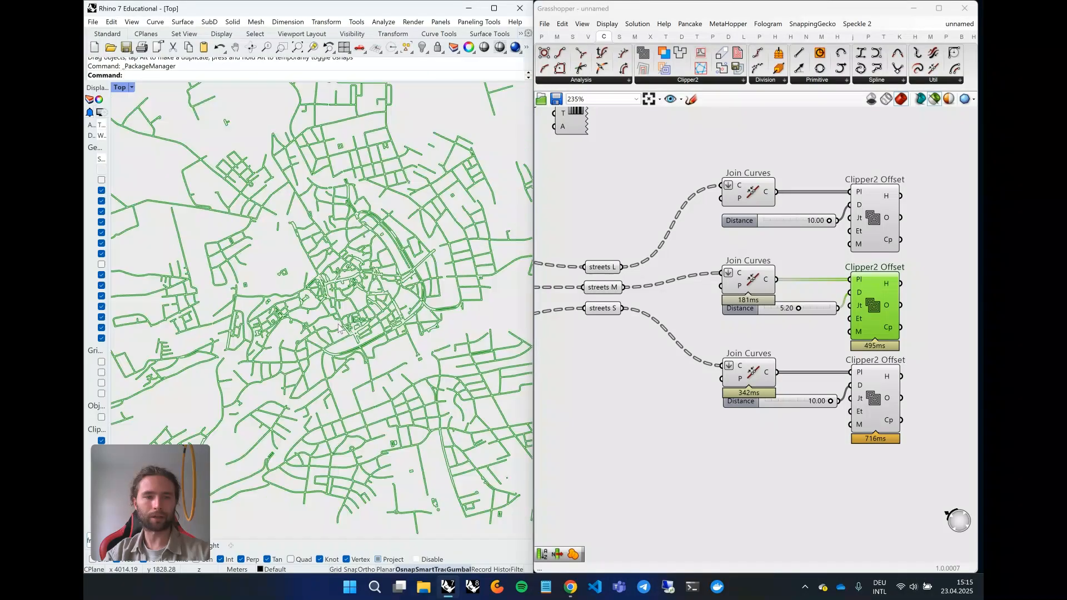
right_drag(414, 243, 199, 351)
scroll(332, 306, up, 5)
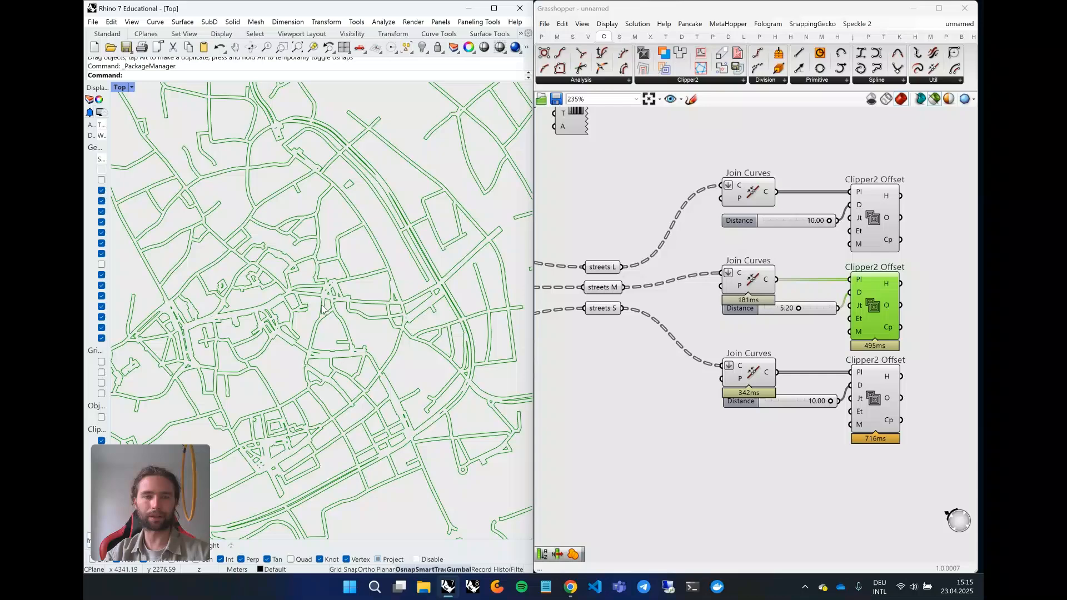
scroll(332, 307, up, 2)
scroll(345, 295, up, 2)
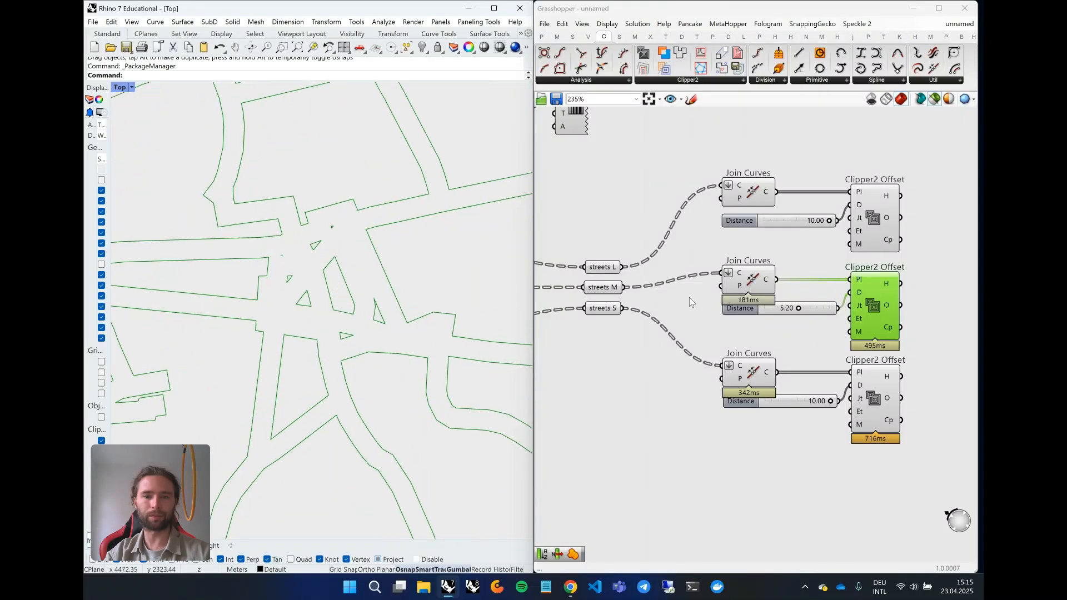
click(603, 287)
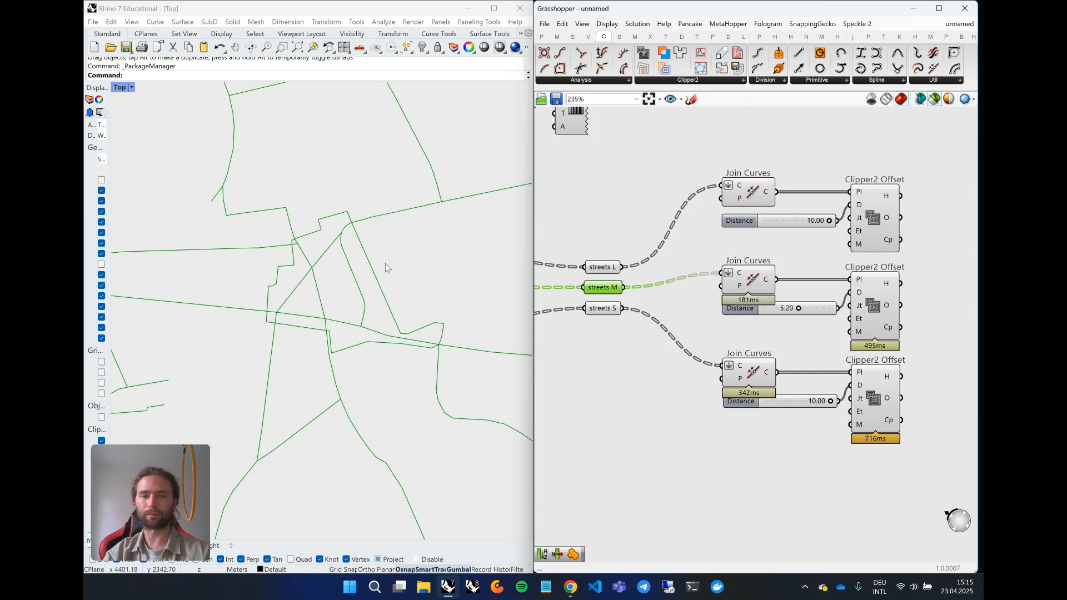
Compare the streets S offset with its source curves, and set its offset distance to 2.86
click(876, 400)
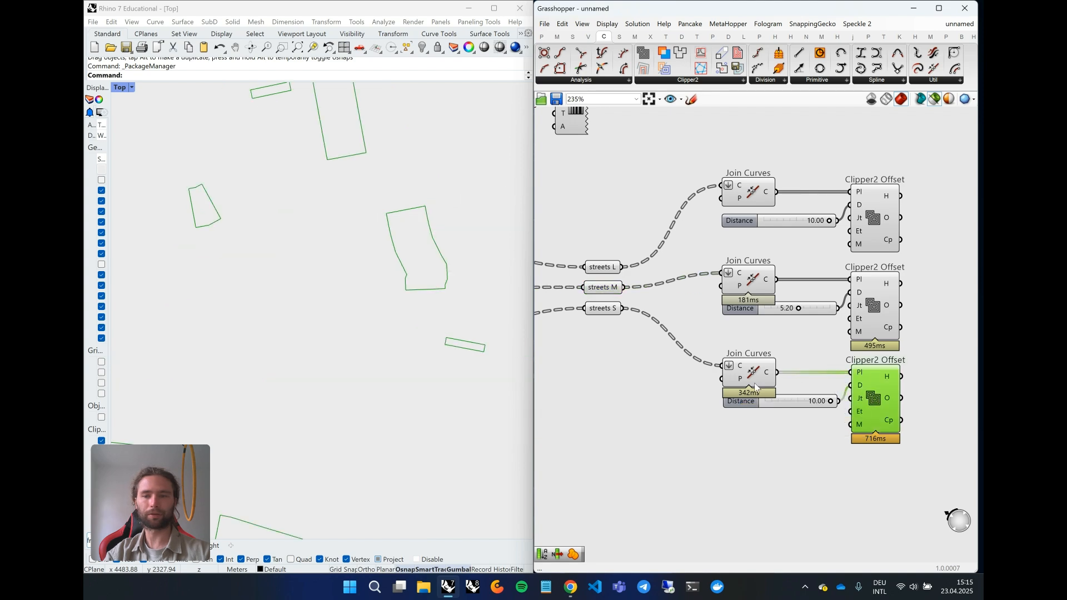
scroll(382, 305, down, 5)
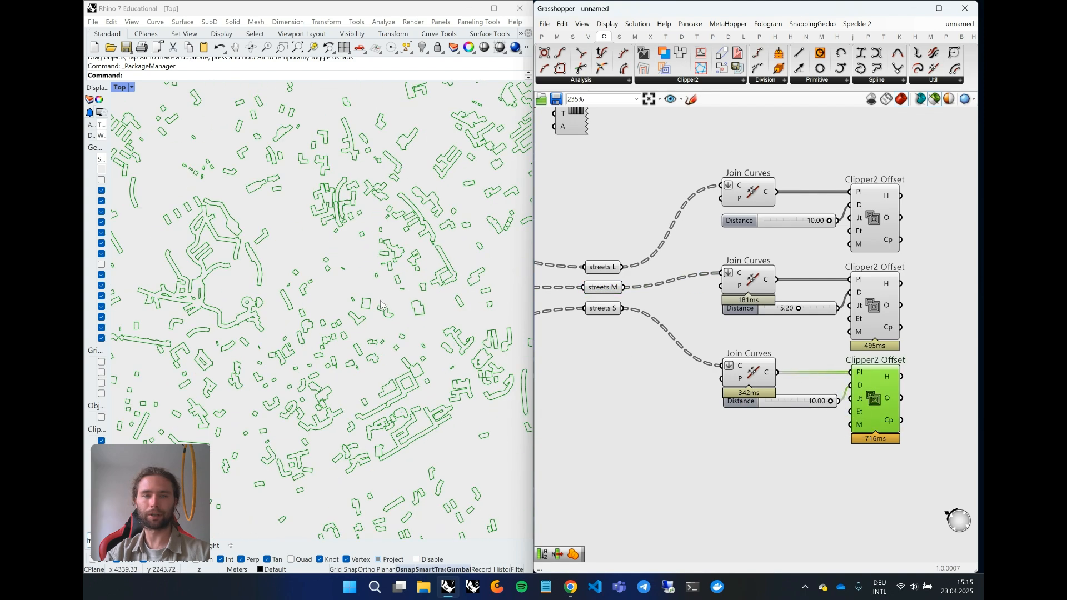
click(602, 309)
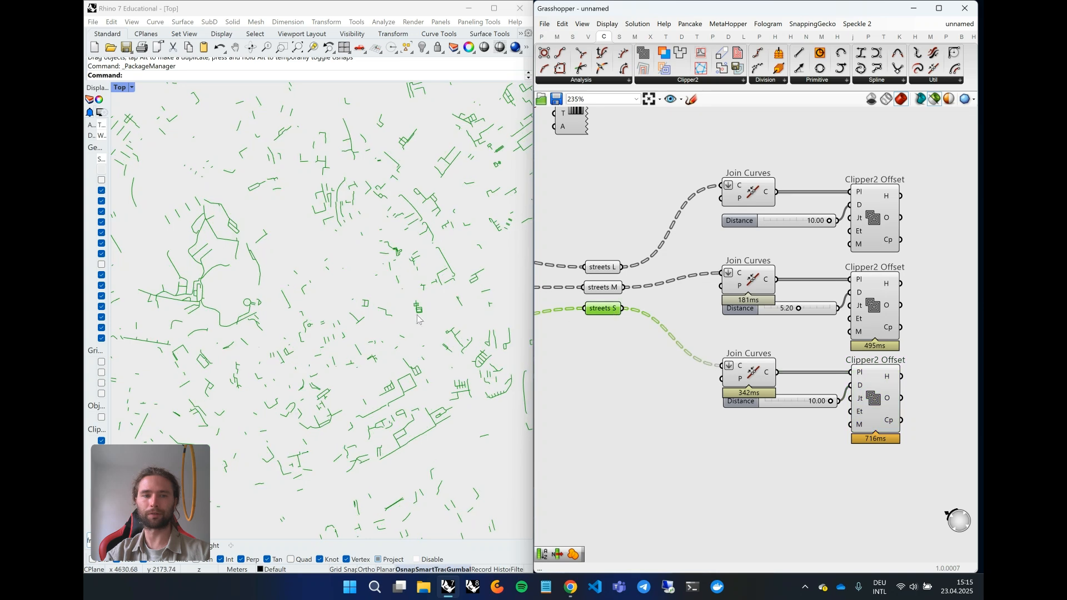
click(883, 407)
drag(833, 404, 791, 418)
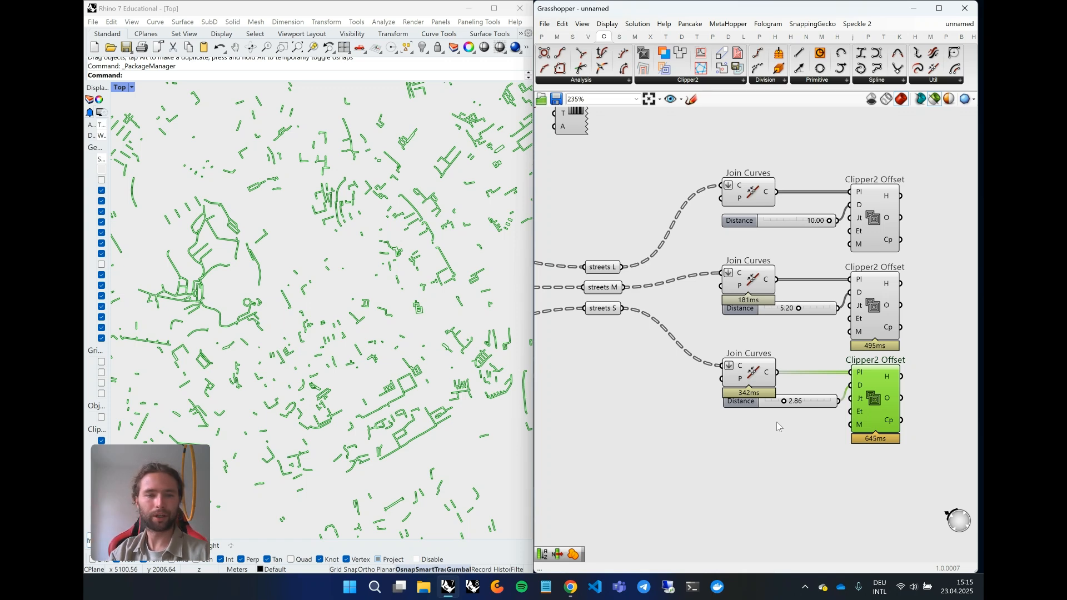
Move the streets S and streets M Distance sliders down so they sit clear of the Join Curves components
scroll(404, 347, up, 2)
right_drag(404, 347, 279, 284)
click(806, 409)
drag(806, 409, 795, 415)
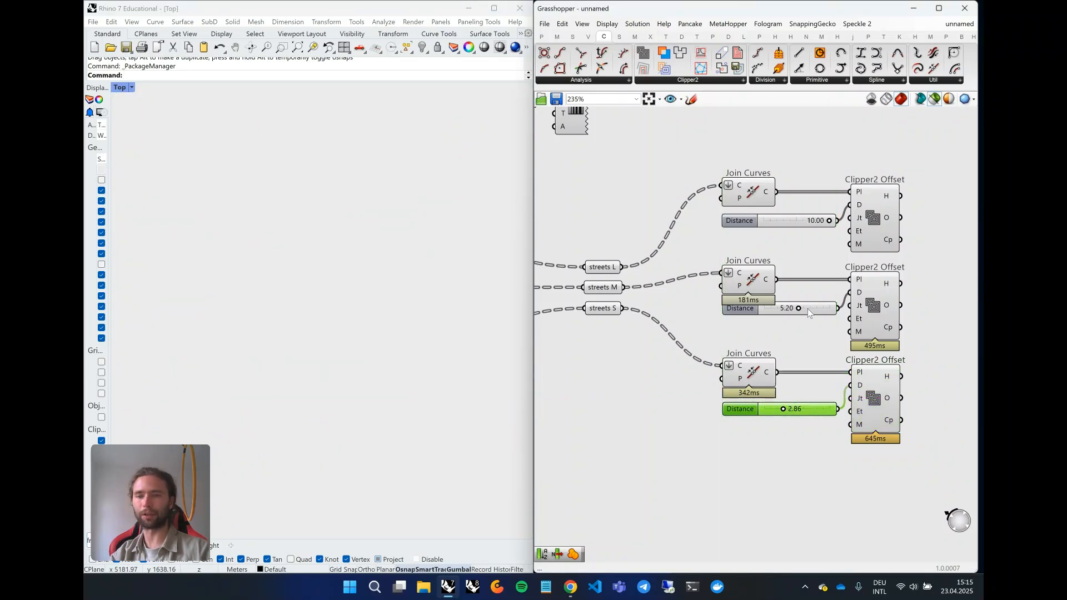
drag(808, 309, 808, 316)
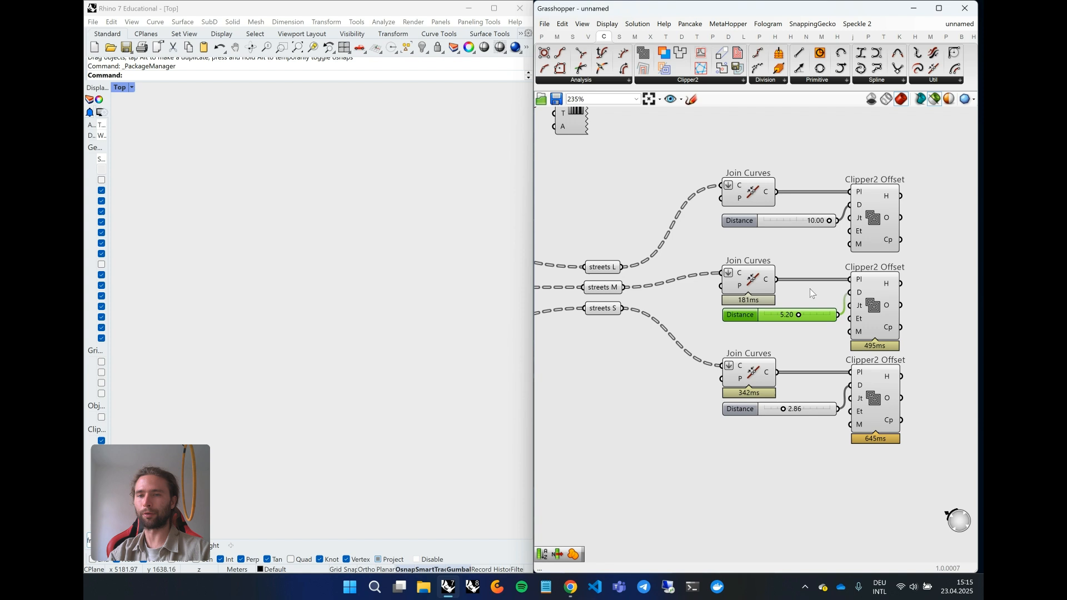
click(871, 223)
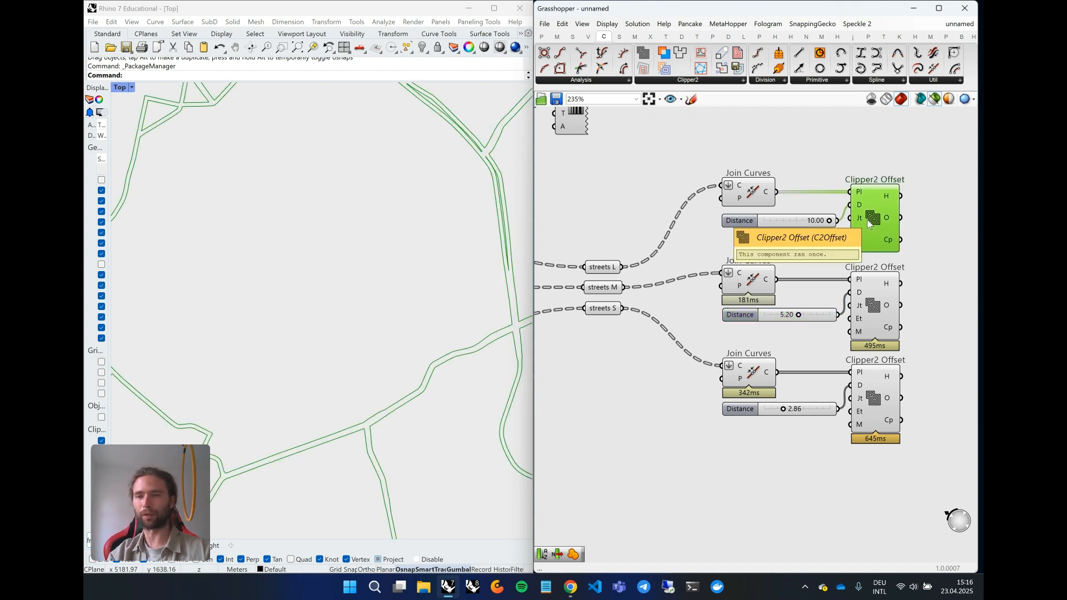
click(872, 312)
drag(813, 320, 821, 322)
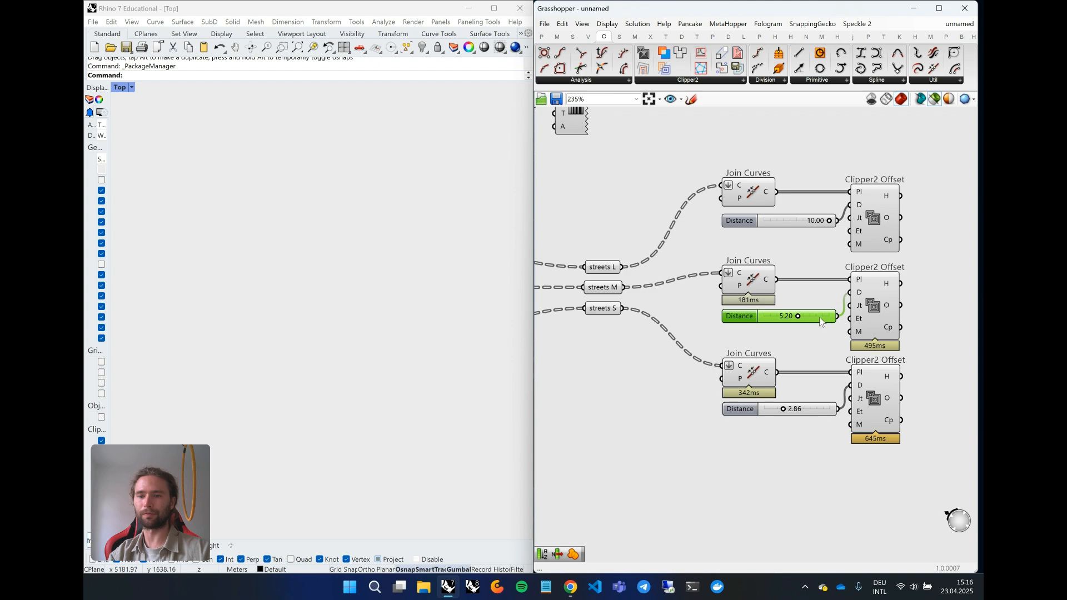
Select all three Clipper2 Offset components together and examine where the large, medium and small street outlines overlap
click(874, 313)
click(877, 396)
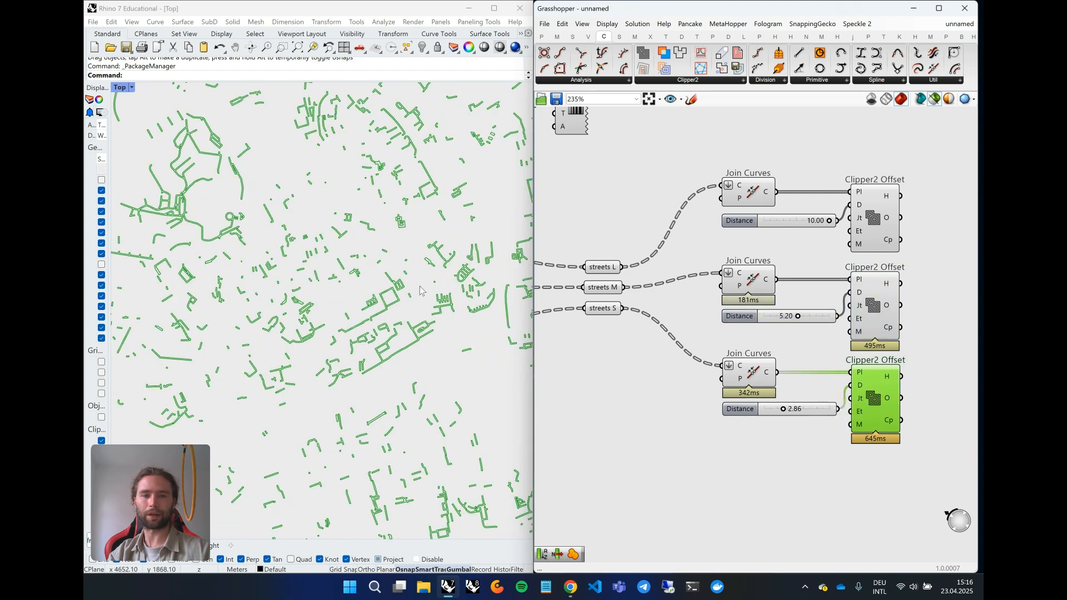
drag(921, 398, 841, 183)
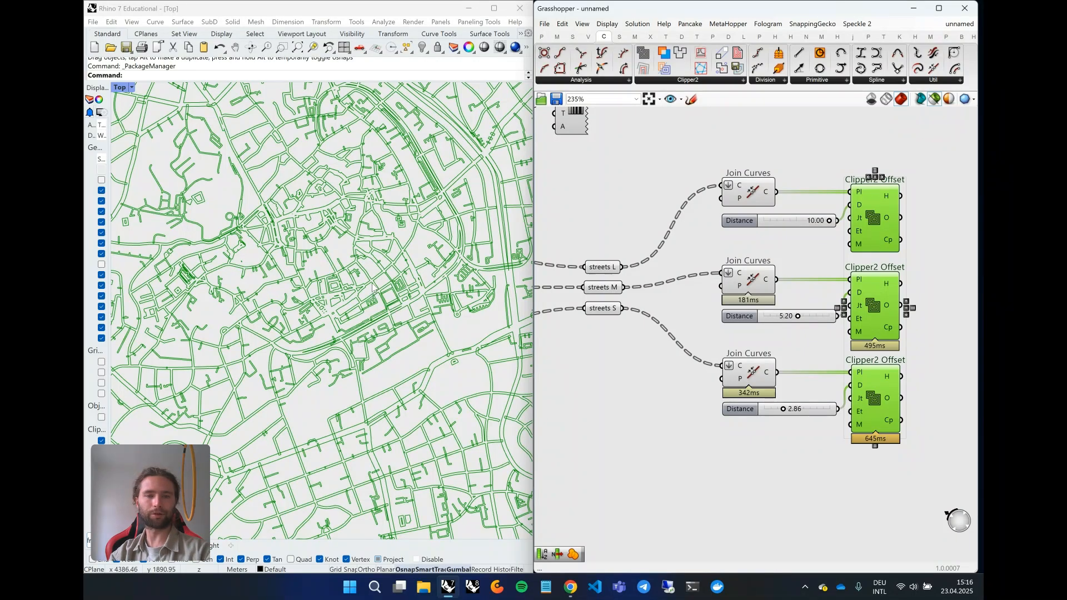
scroll(373, 288, up, 8)
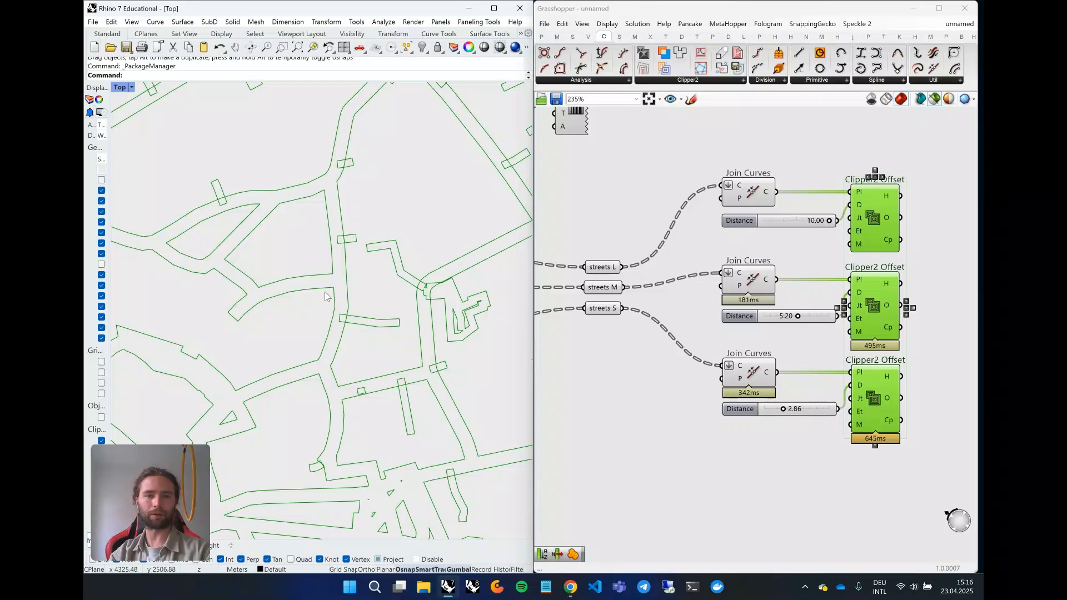
scroll(349, 307, down, 5)
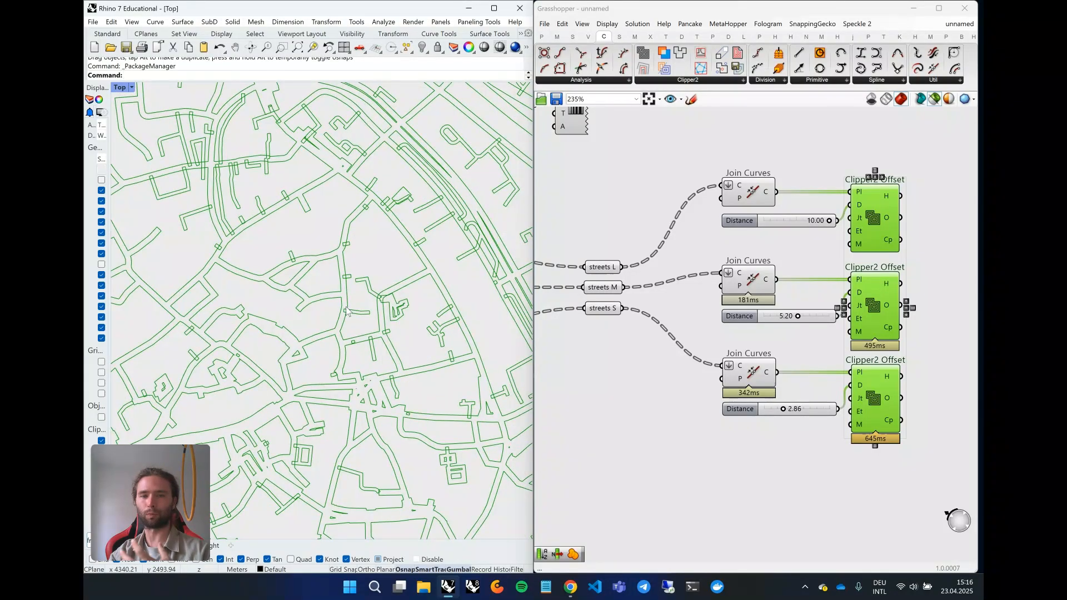
scroll(393, 234, up, 5)
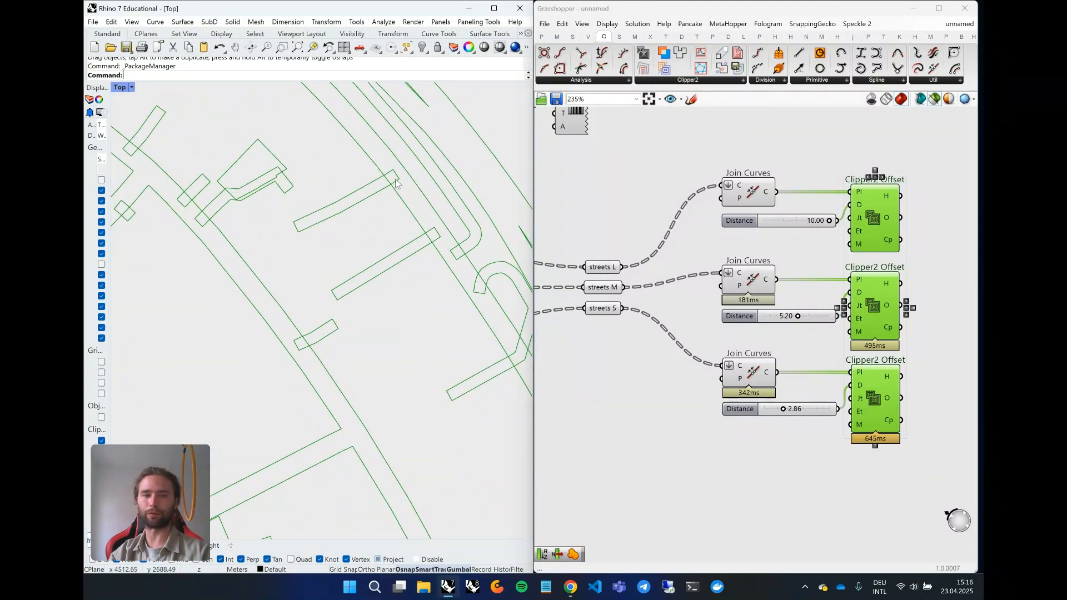
scroll(310, 312, down, 5)
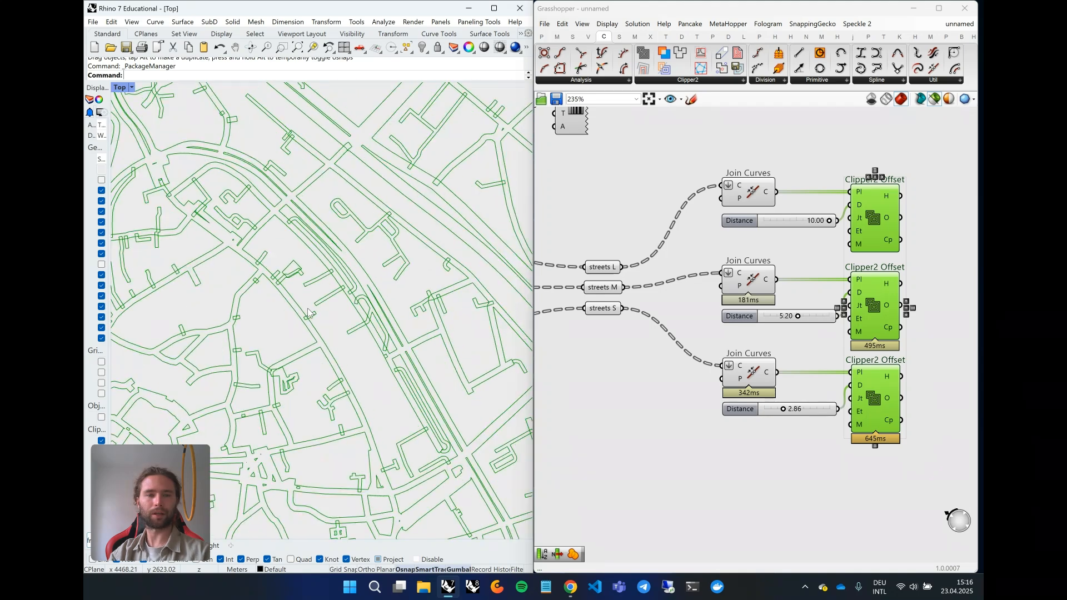
Search the available components for "union"
right_drag(797, 246, 630, 258)
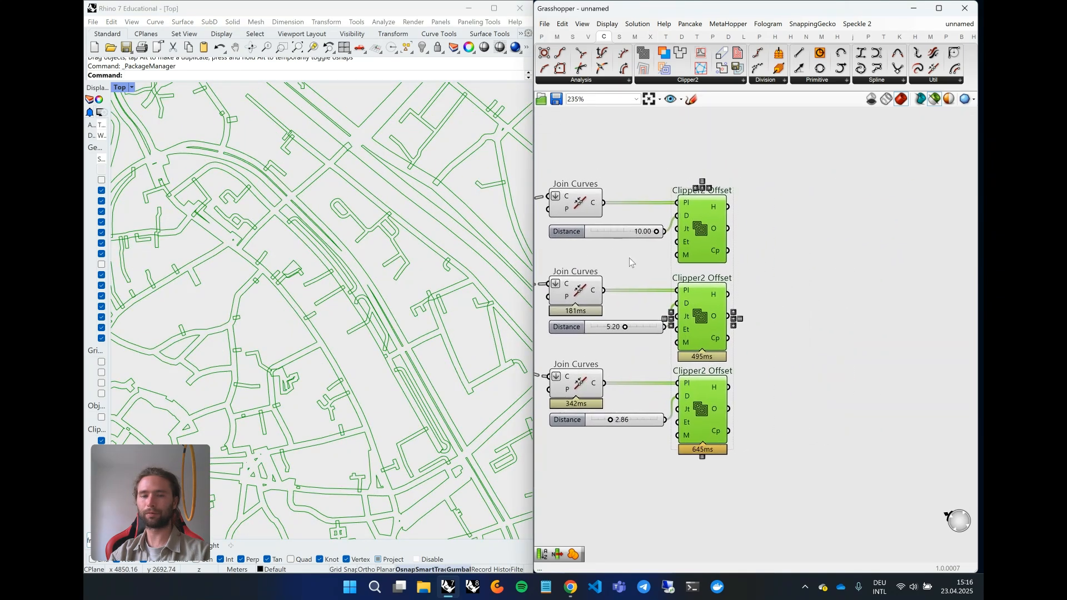
double_click(816, 262)
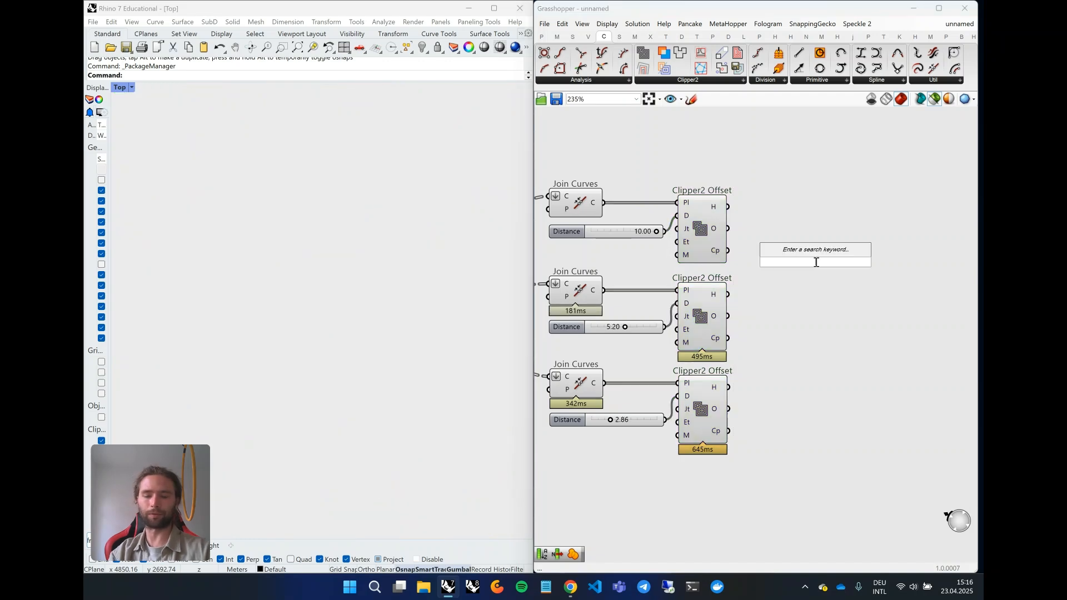
text(union)
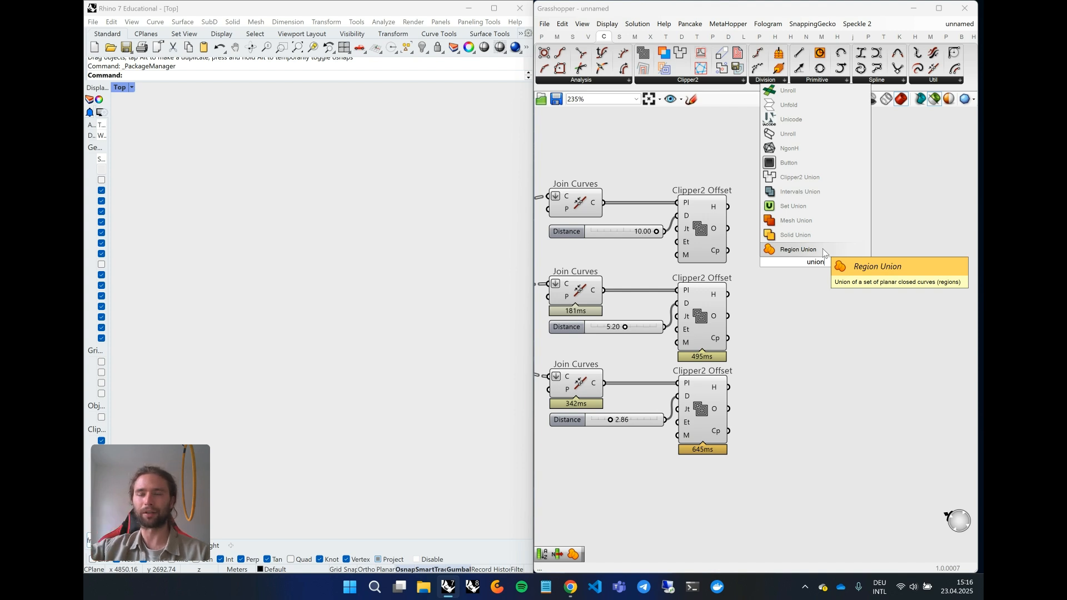
Examine the streets L offset on its own, from the whole network to the ring road junctions
click(707, 231)
scroll(358, 311, down, 5)
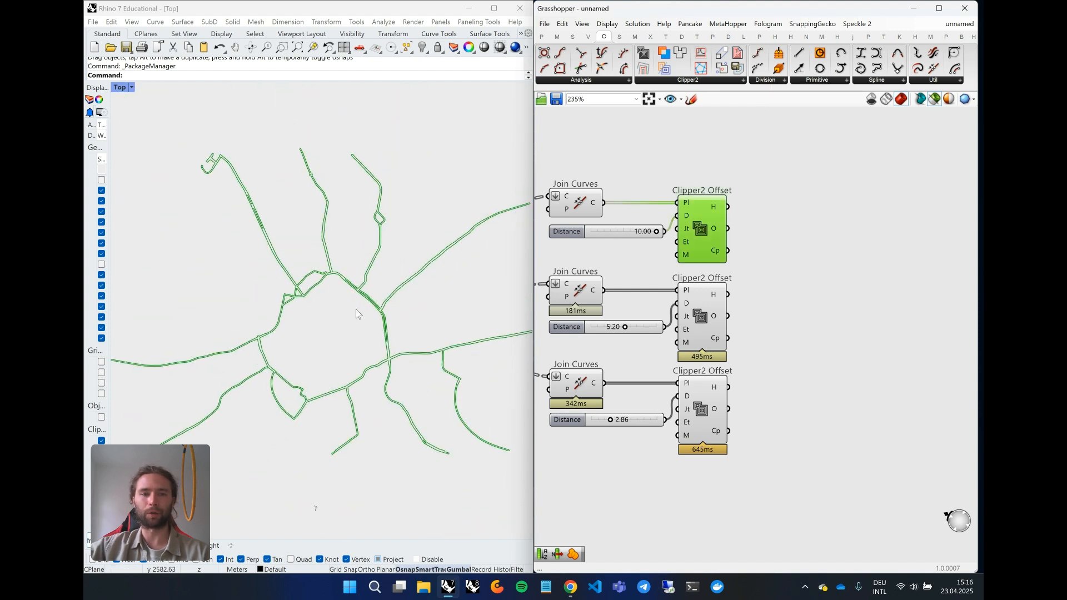
scroll(326, 340, up, 2)
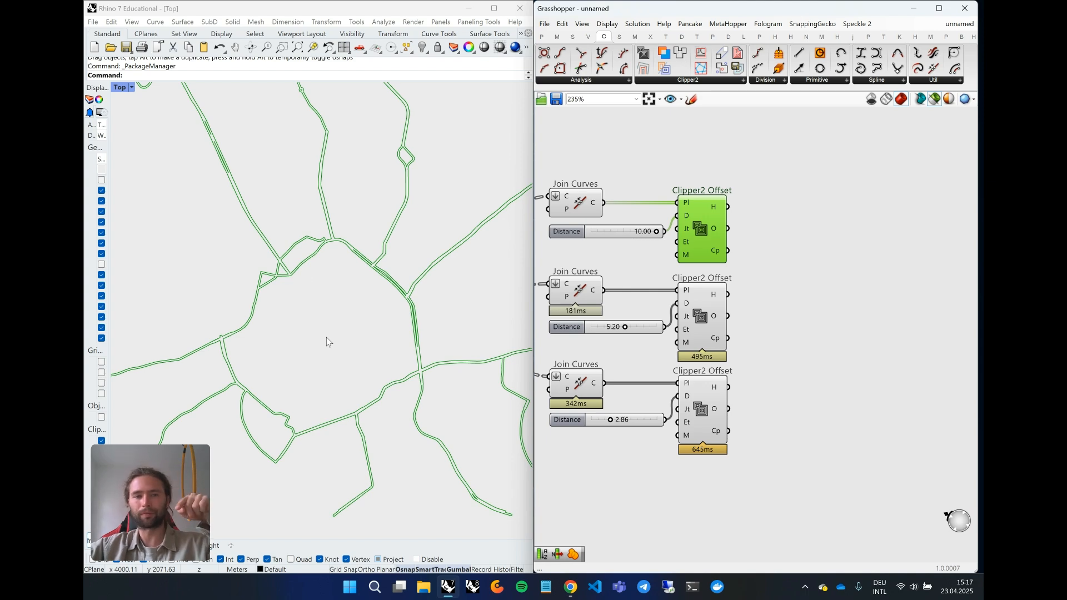
scroll(336, 242, up, 3)
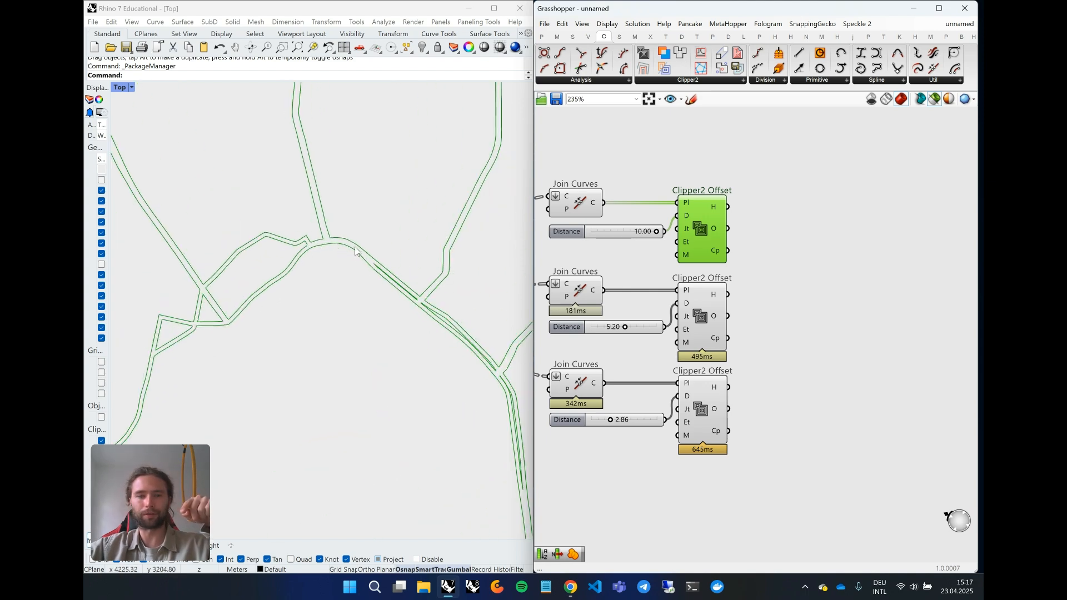
scroll(395, 253, down, 2)
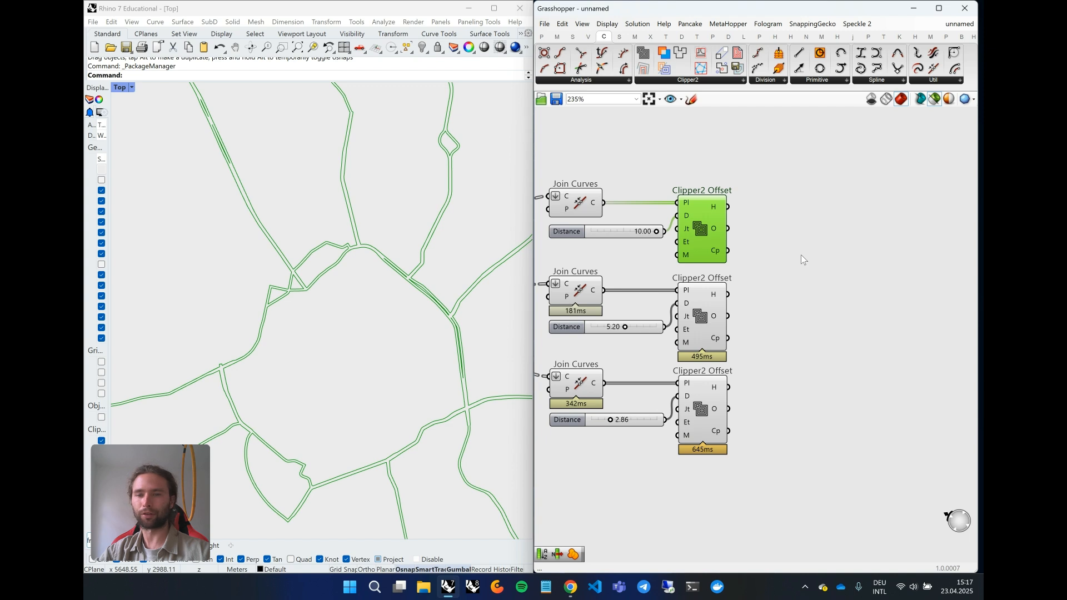
Add a Clipper2 Boolean component beyond the output side of the three Clipper2 Offset components
click(795, 211)
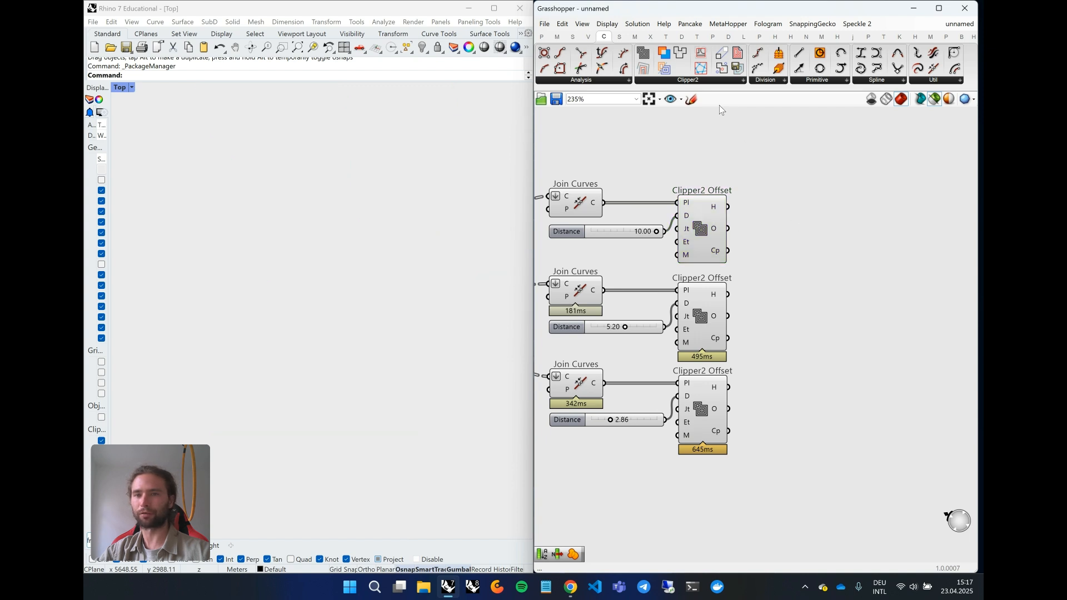
click(694, 80)
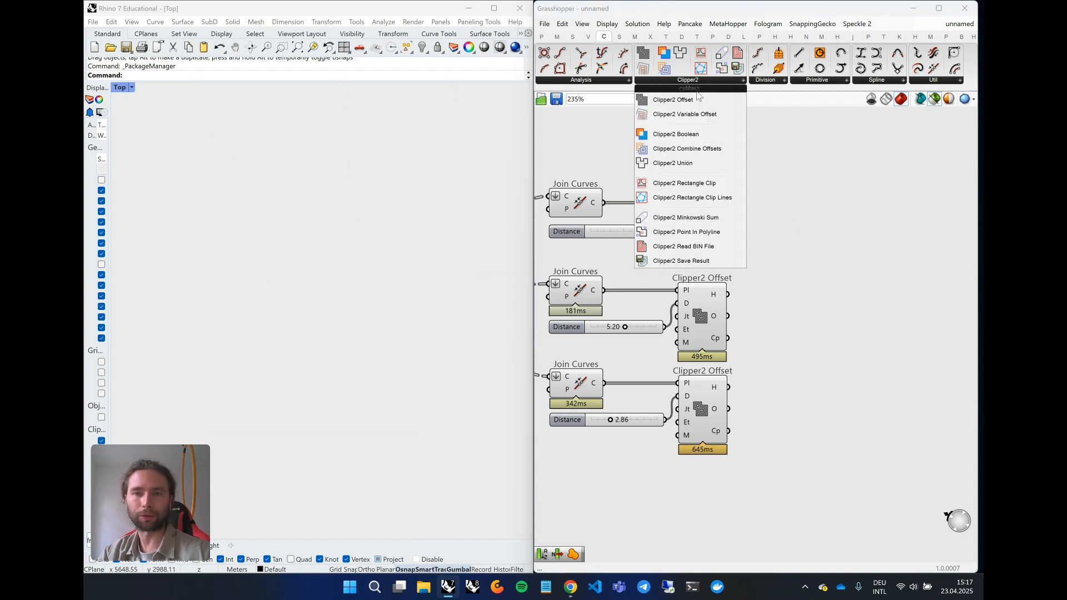
drag(656, 138, 887, 262)
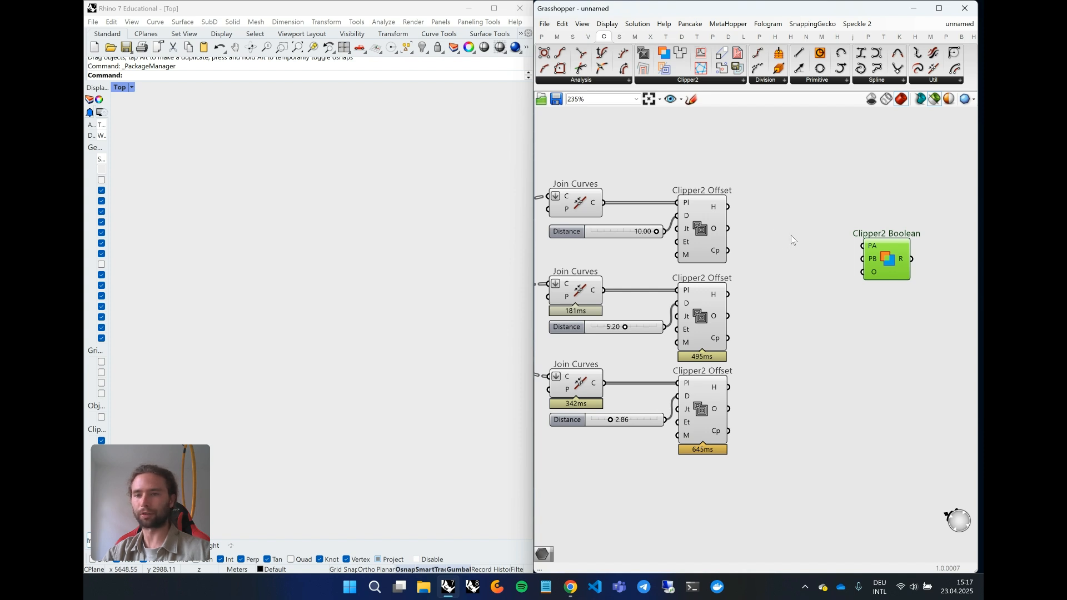
Place a Polyline Boolean component under the Clipper2 Boolean, and delete it again
double_click(800, 221)
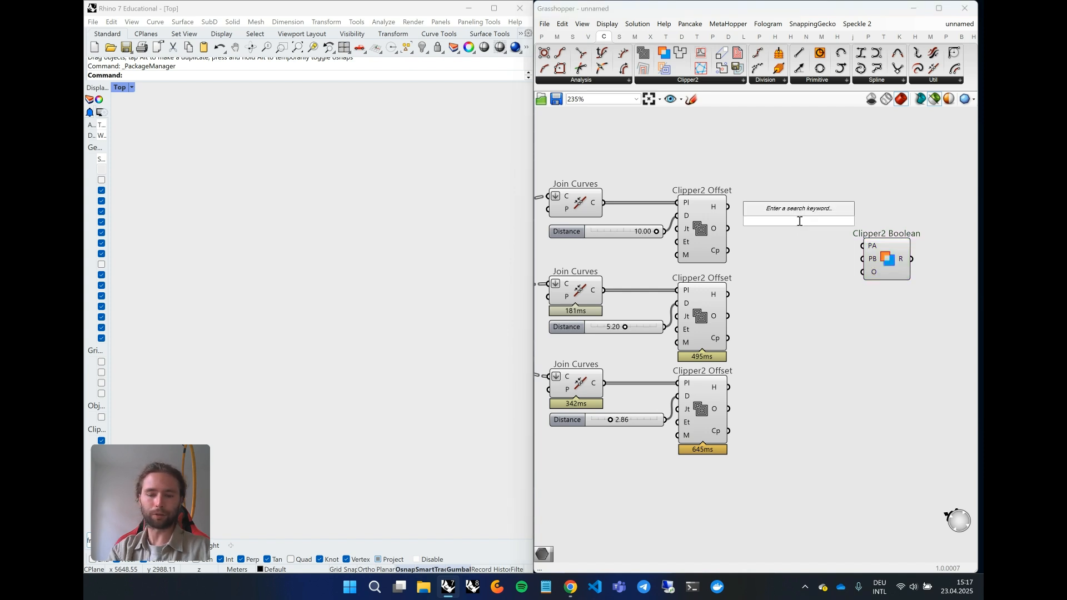
text(polyline bo)
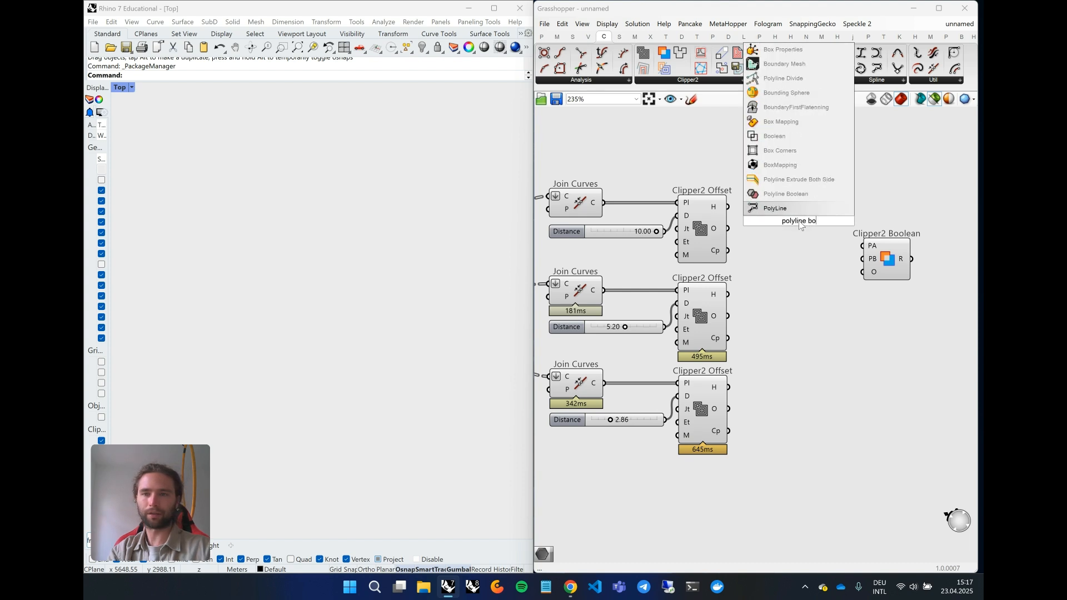
text(ol)
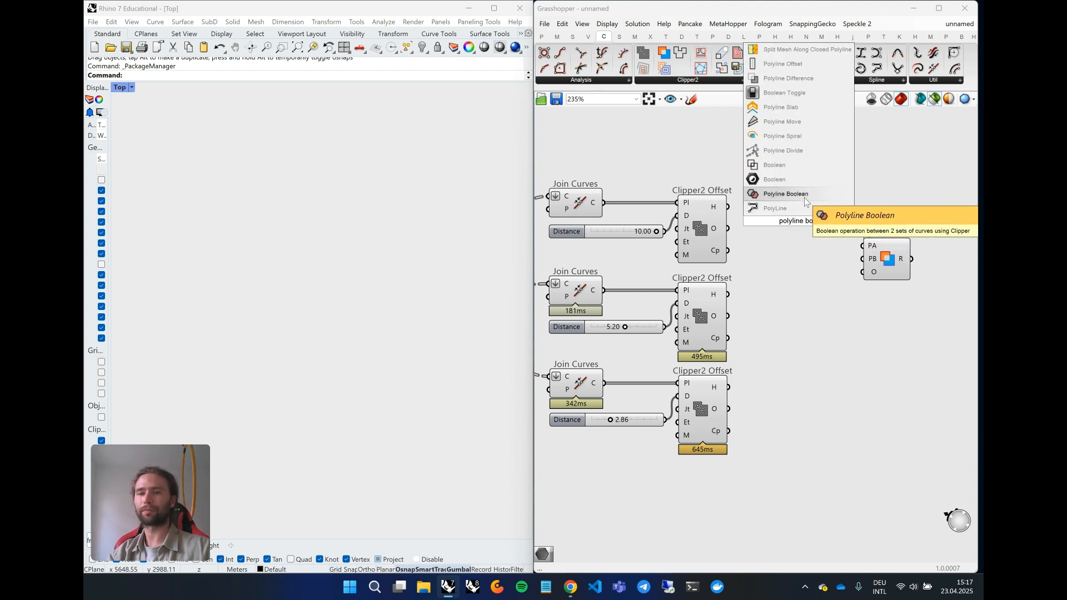
click(805, 198)
drag(805, 229, 892, 351)
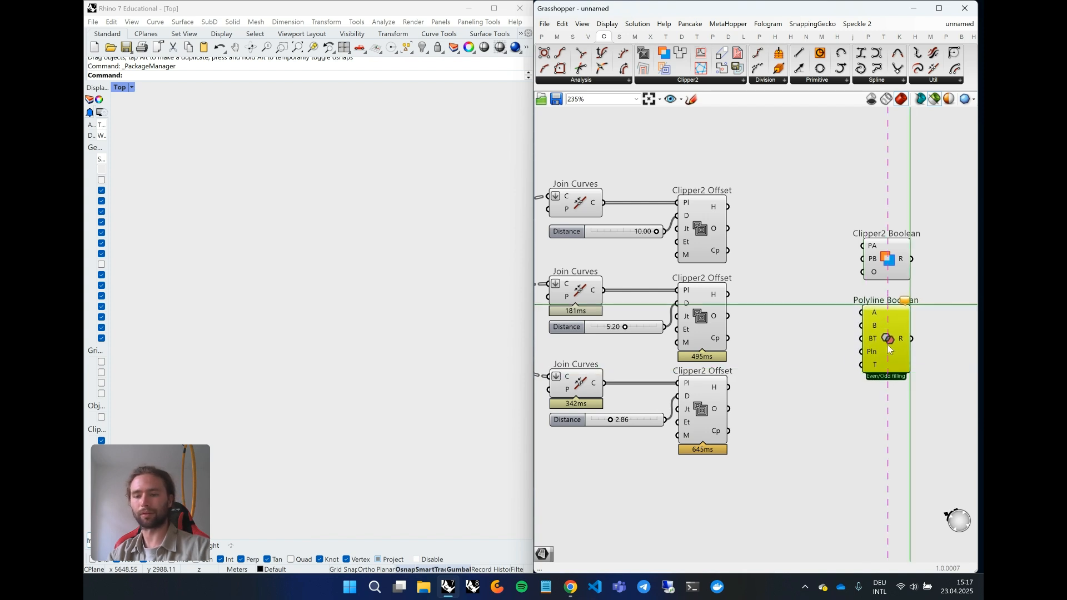
key(Delete)
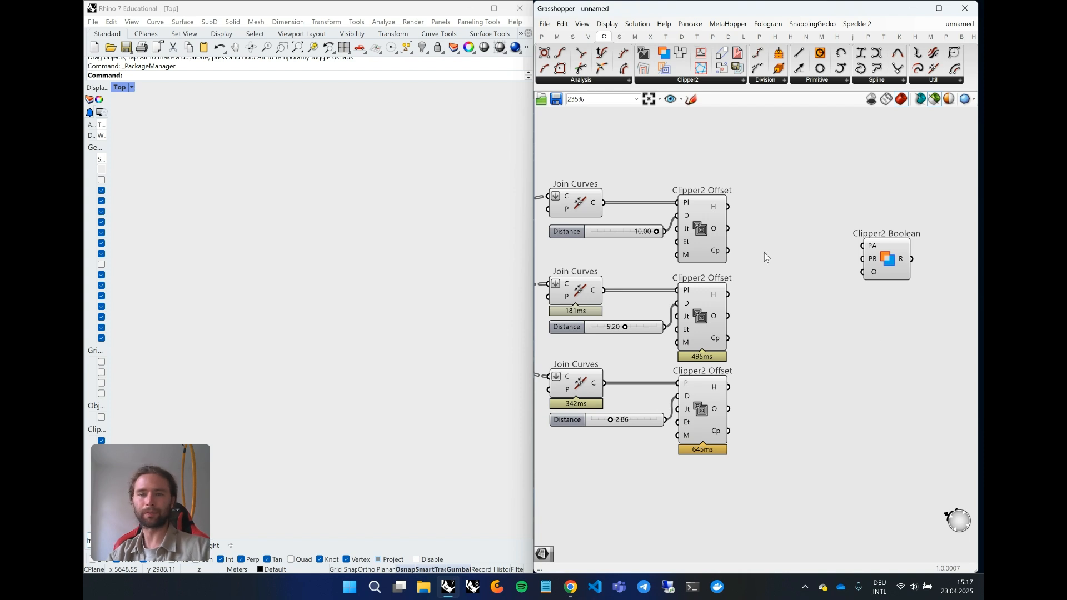
Add a Data parameter beside the outputs of the Clipper2 Offset with distance 10.00, and shift the Clipper2 Boolean slightly farther away
double_click(751, 231)
text(data)
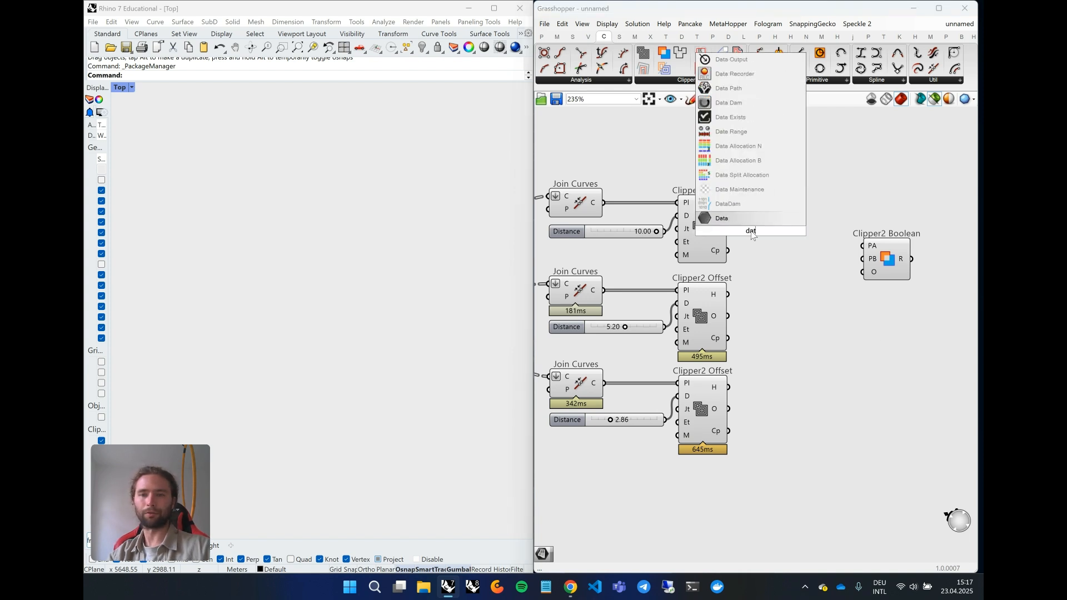
key(Return)
drag(761, 230, 781, 219)
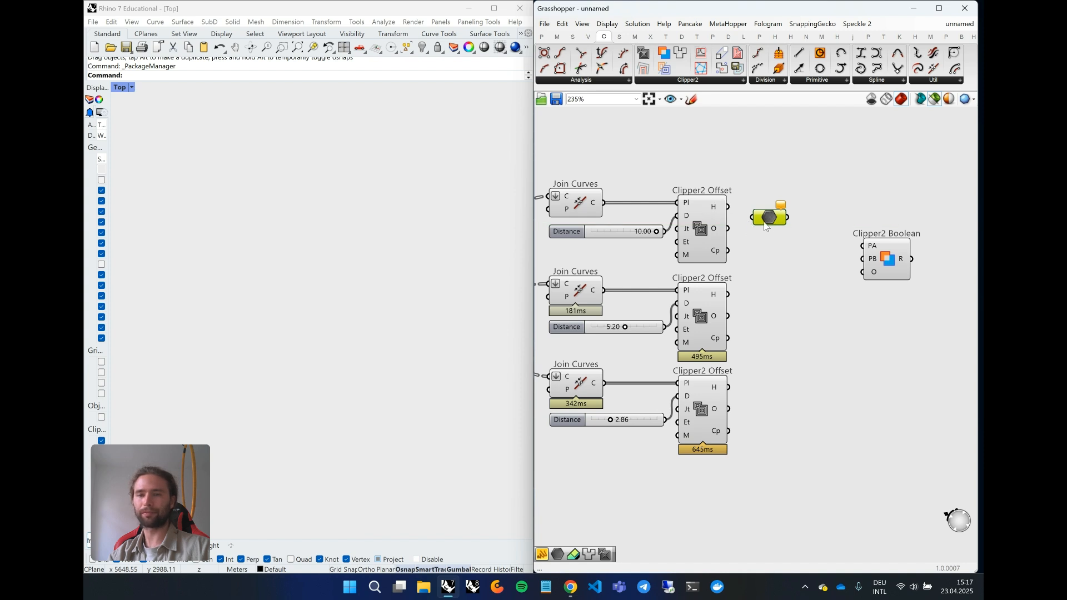
drag(877, 254, 883, 254)
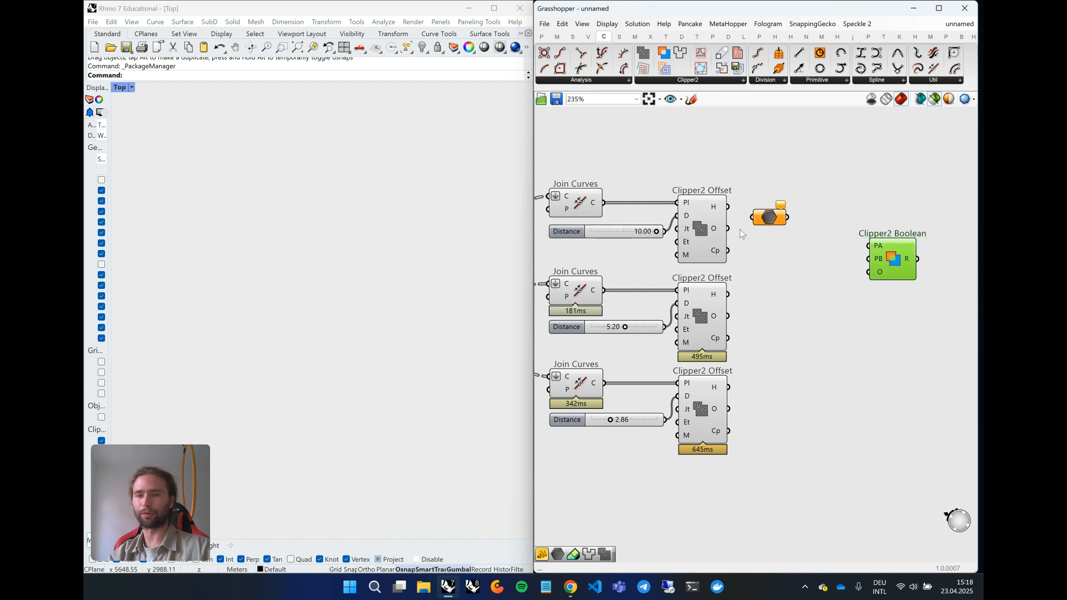
Collect the H and O outputs of each of the three Clipper2 Offset components in its own Data parameter
click(712, 219)
drag(728, 207, 776, 214)
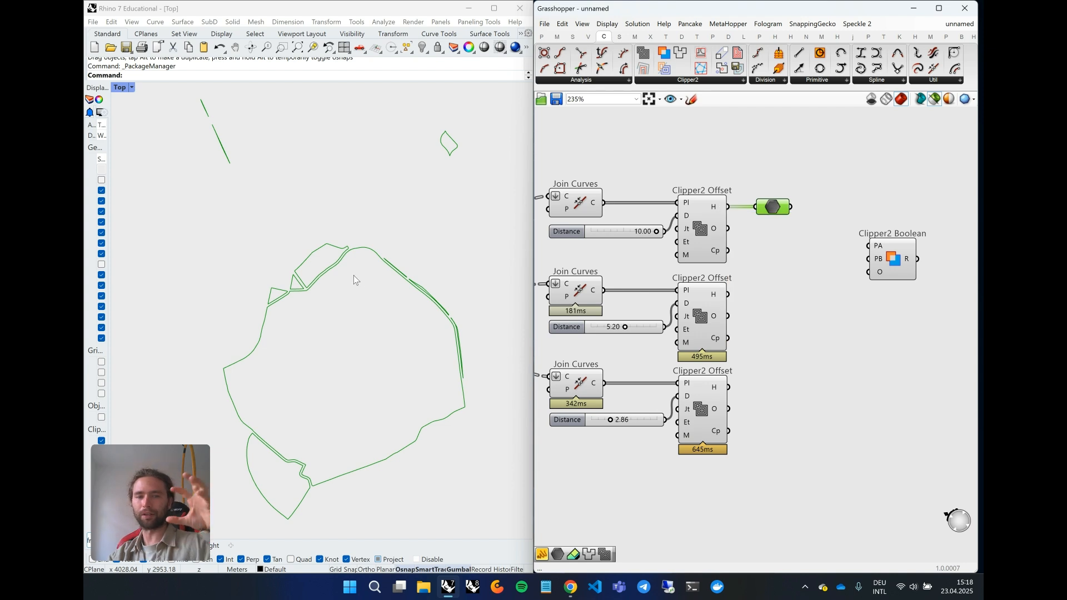
scroll(353, 275, down, 2)
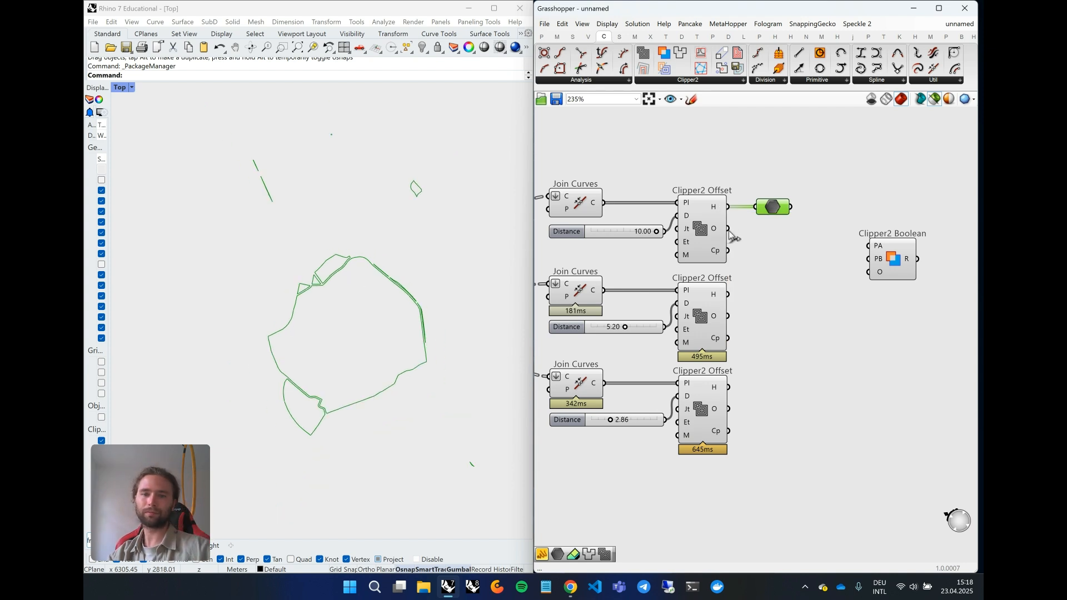
drag(729, 227, 757, 209)
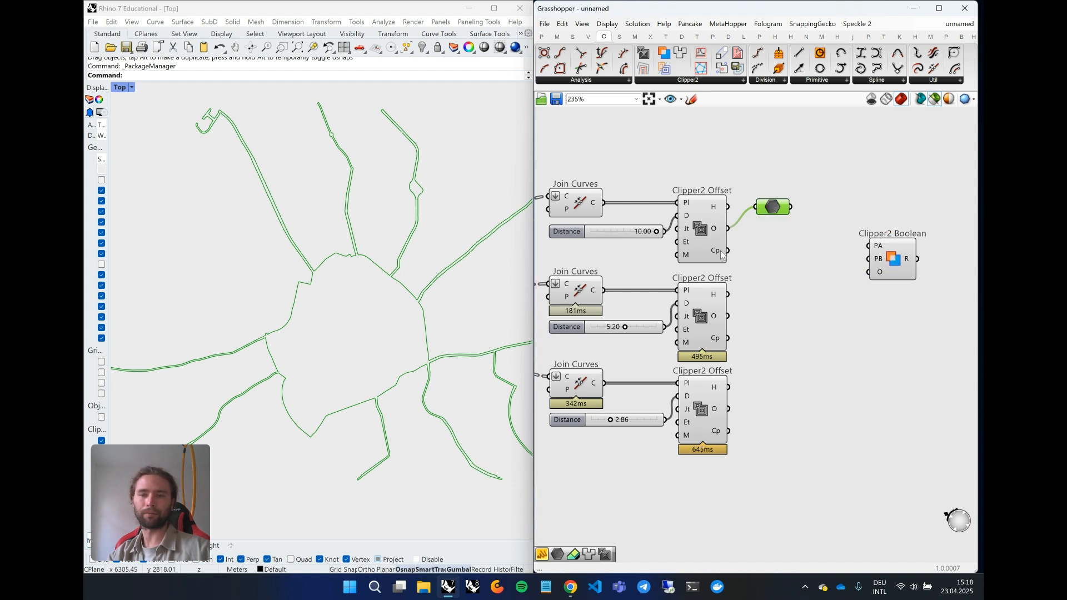
mouse_move(716, 257)
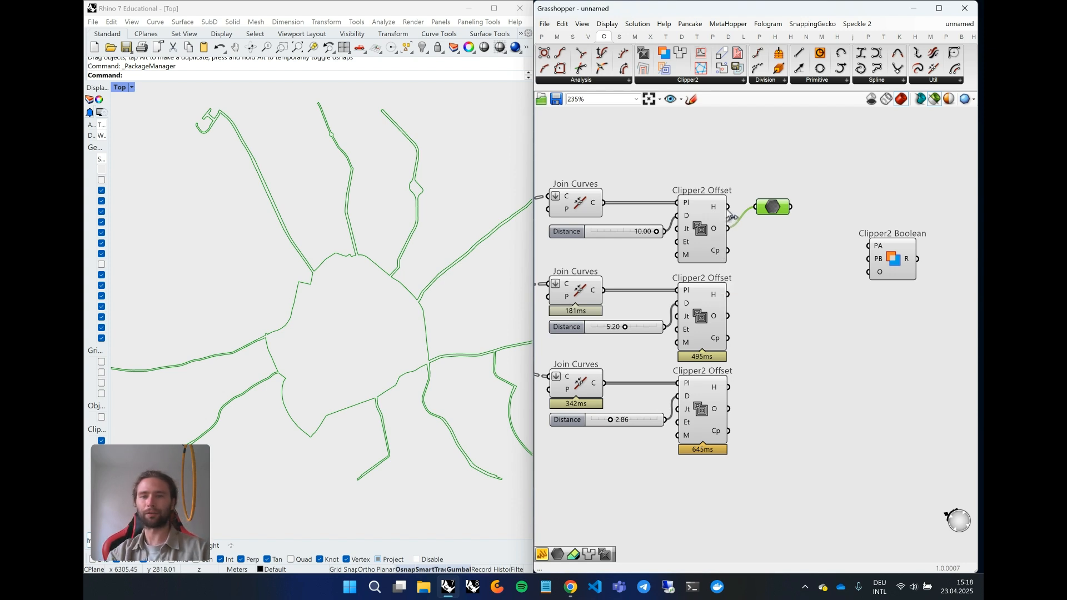
shift+drag(729, 206, 773, 212)
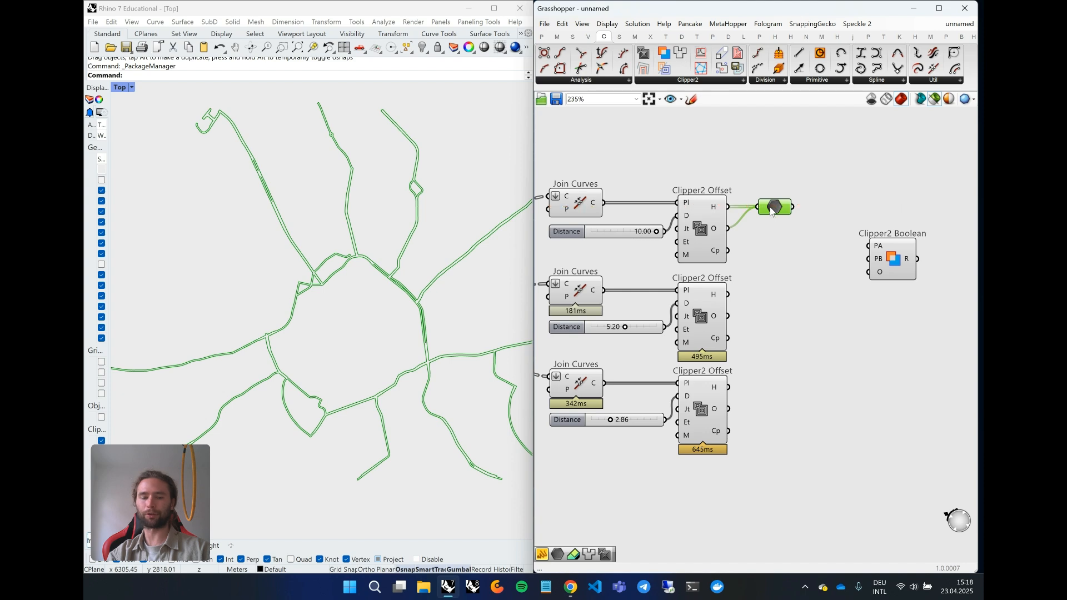
drag(780, 301, 770, 393)
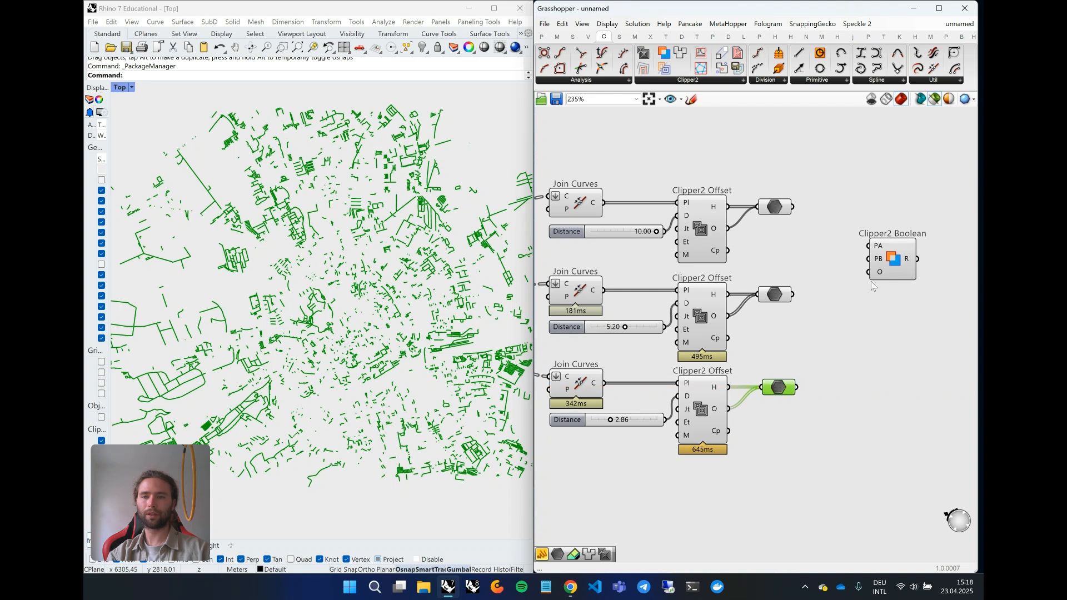
Connect the Data parameters of the large and medium street offsets to the PA and PB inputs of the Clipper2 Boolean
drag(896, 258, 862, 269)
scroll(863, 267, up, 5)
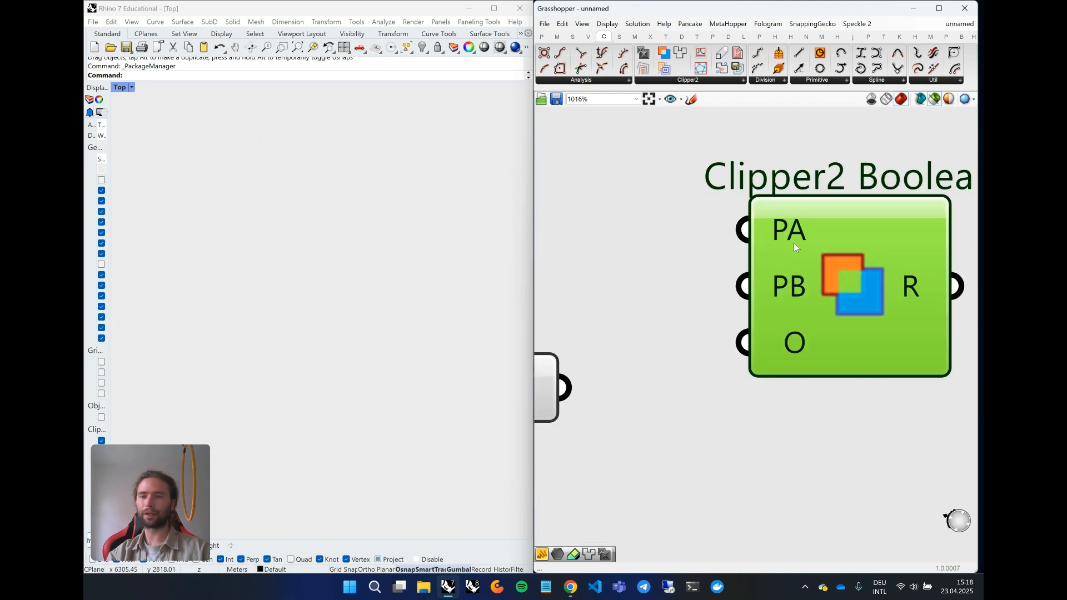
scroll(871, 269, down, 5)
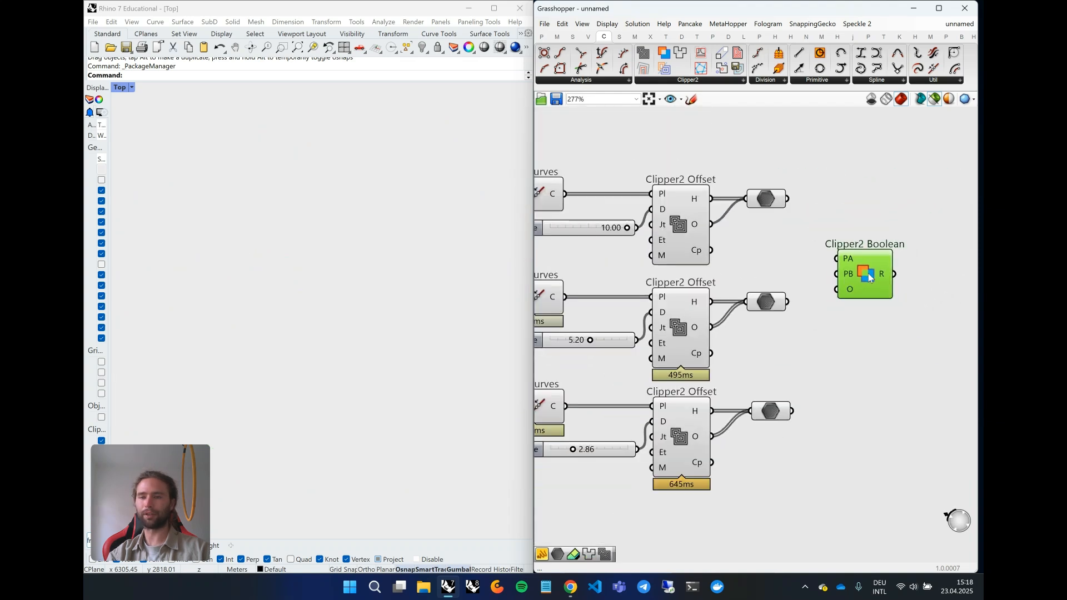
drag(870, 290, 880, 297)
drag(787, 199, 846, 277)
mouse_move(788, 303)
mouse_down()
mouse_move(846, 293)
mouse_move(875, 303)
mouse_up()
Compare the Boolean union with the separate large and medium street outlines around the ring road junctions
scroll(395, 332, up, 2)
scroll(395, 332, up, 4)
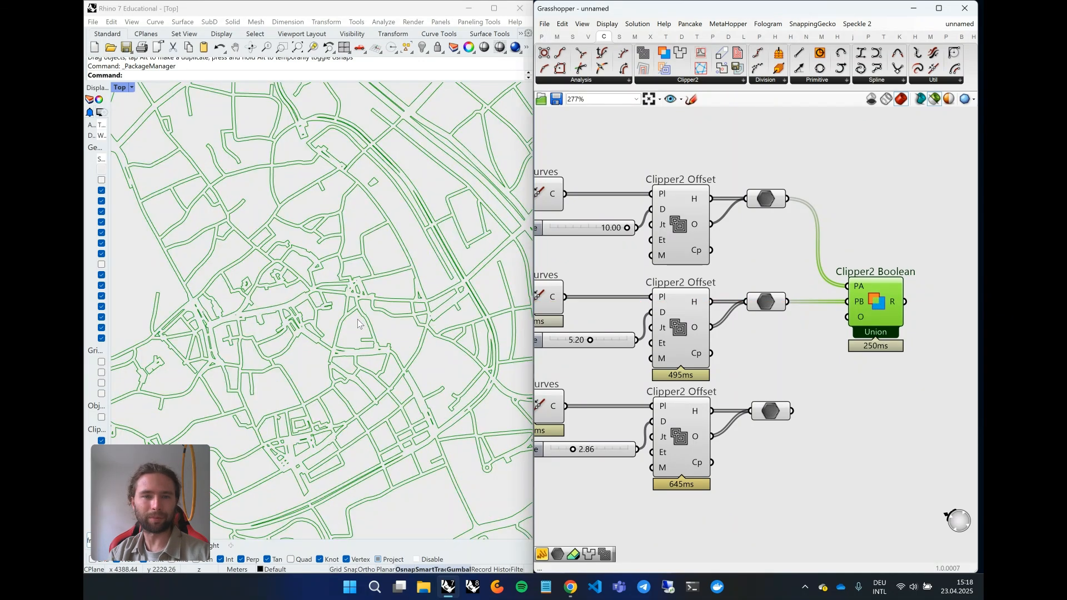
click(768, 199)
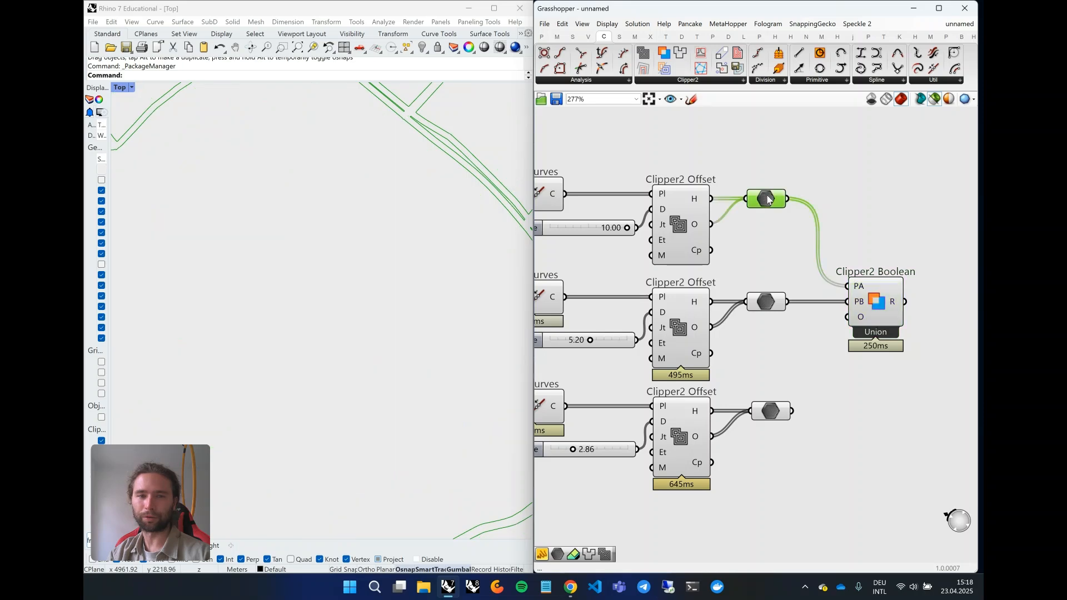
scroll(333, 246, up, 3)
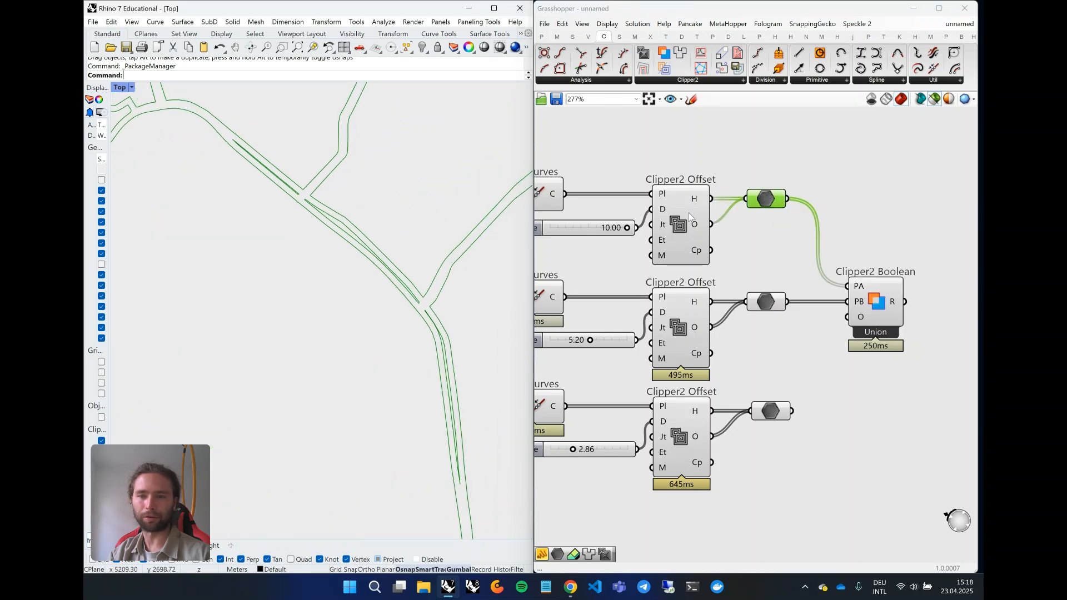
click(776, 305)
click(877, 306)
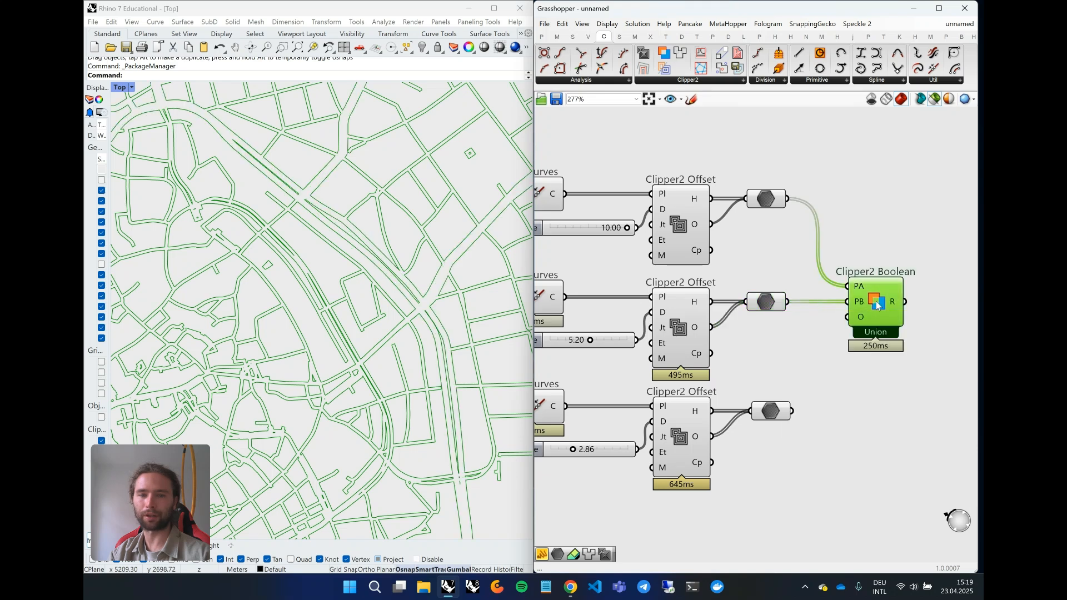
click(766, 301)
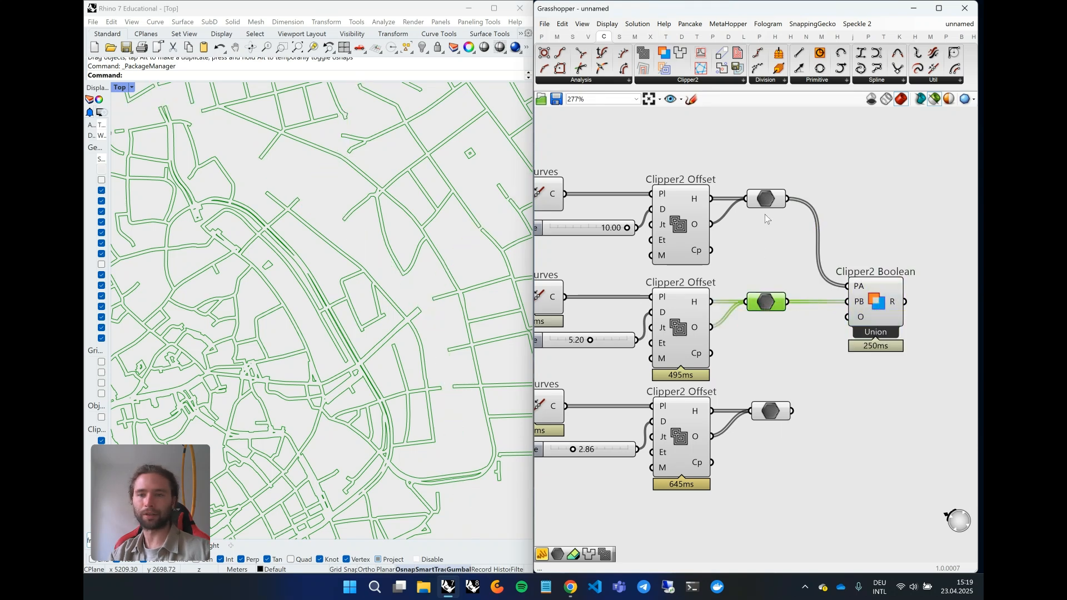
shift+click(766, 198)
scroll(305, 255, up, 4)
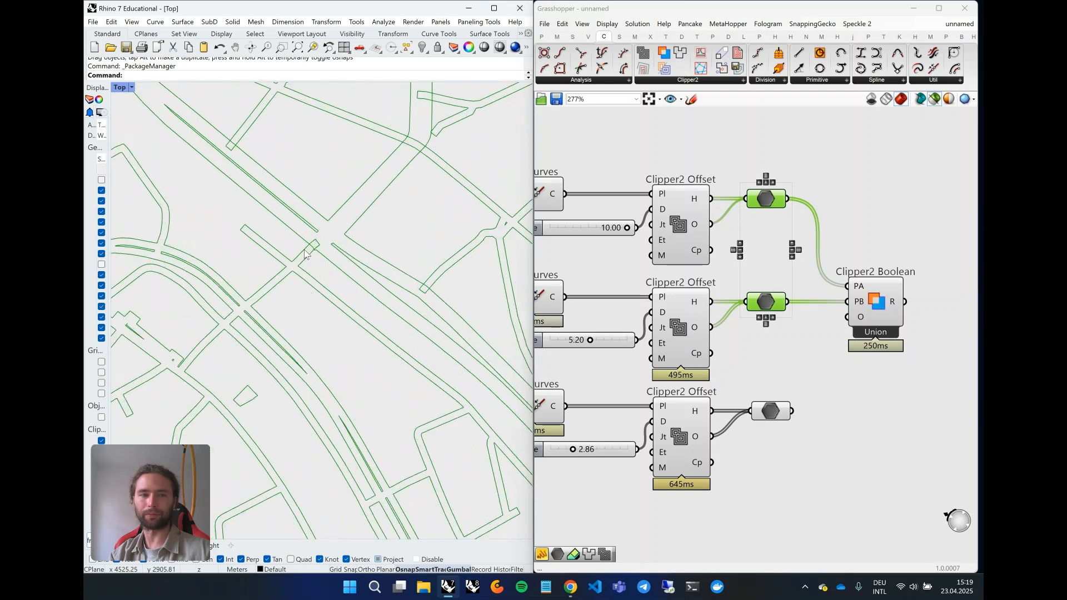
scroll(305, 254, up, 3)
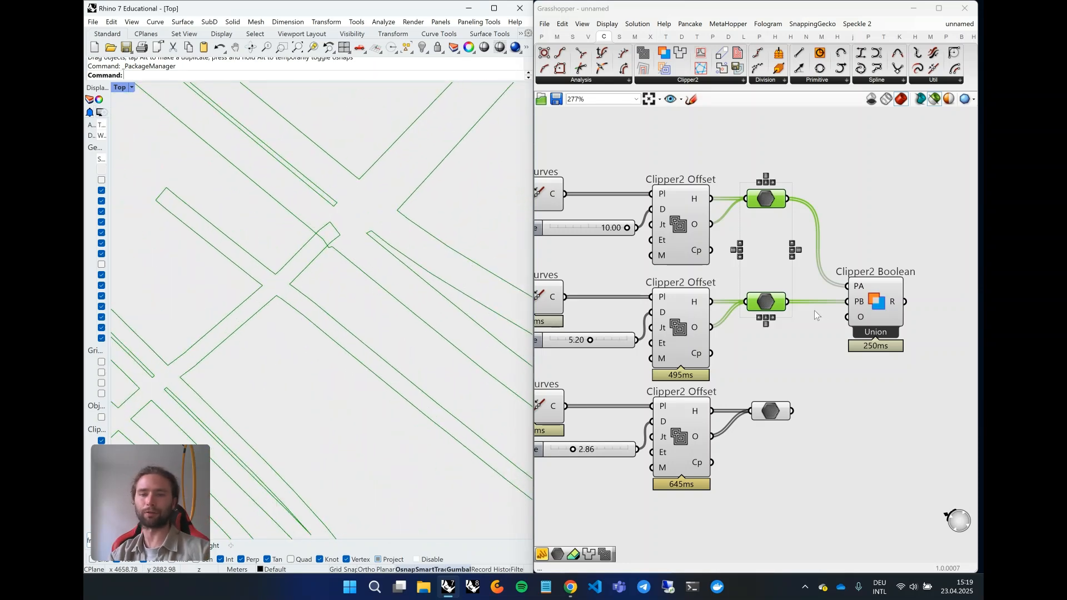
click(853, 309)
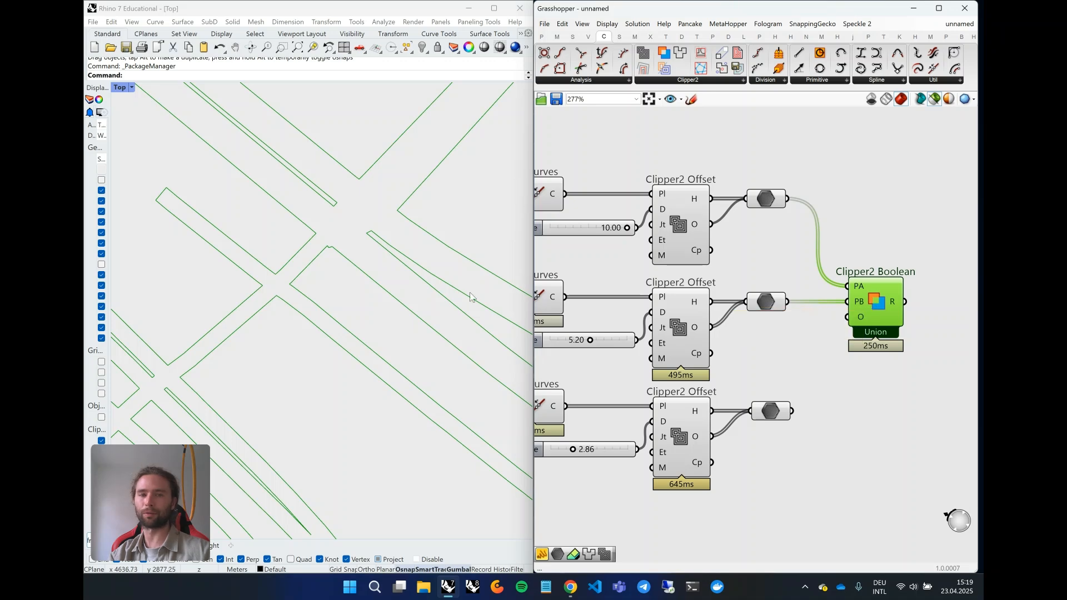
scroll(225, 296, down, 5)
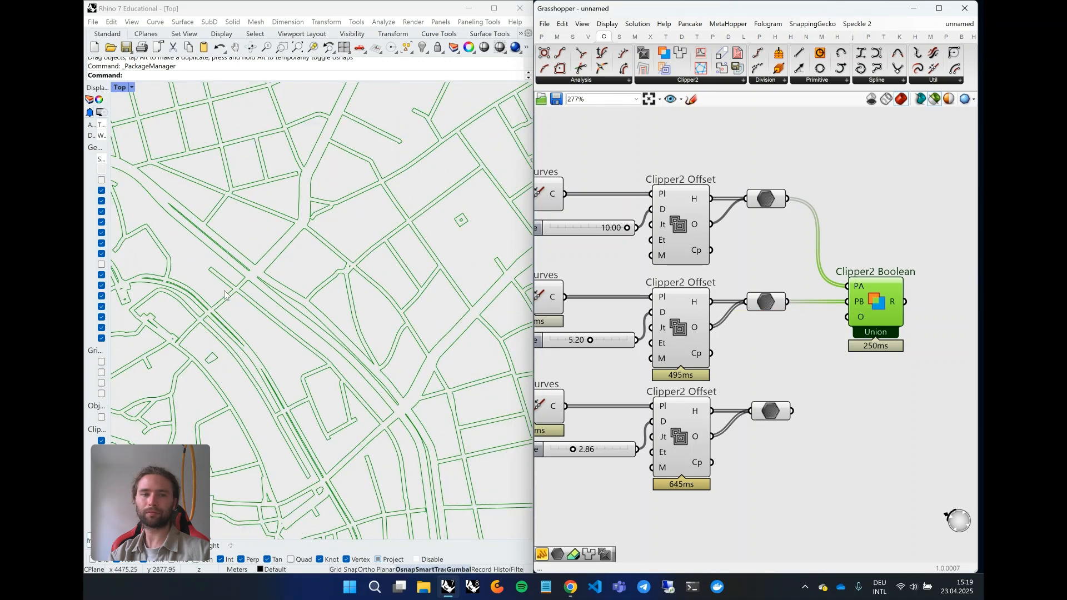
scroll(226, 295, down, 5)
right_drag(228, 296, 362, 302)
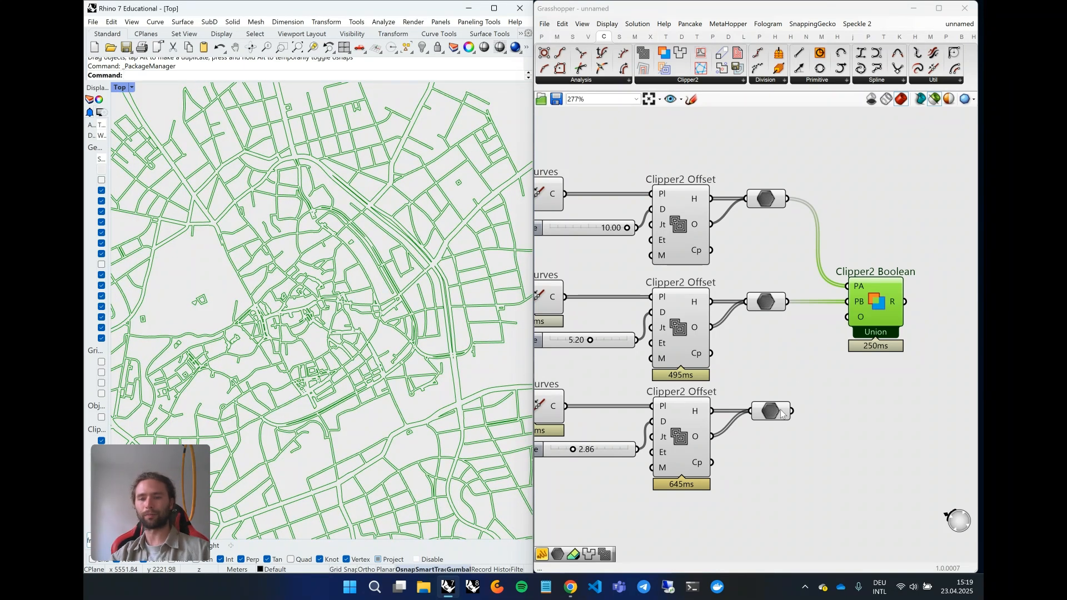
Try to union the small street outlines with the first result through a copied Clipper2 Boolean, and delete that copy
mouse_move(782, 412)
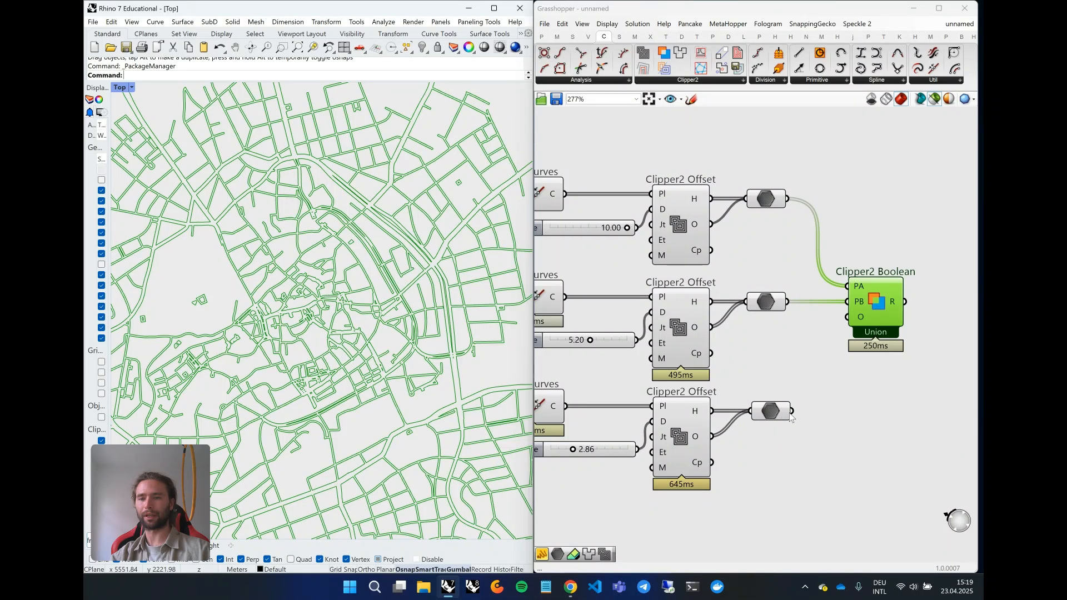
right_drag(846, 389, 733, 359)
alt+drag(756, 278, 853, 330)
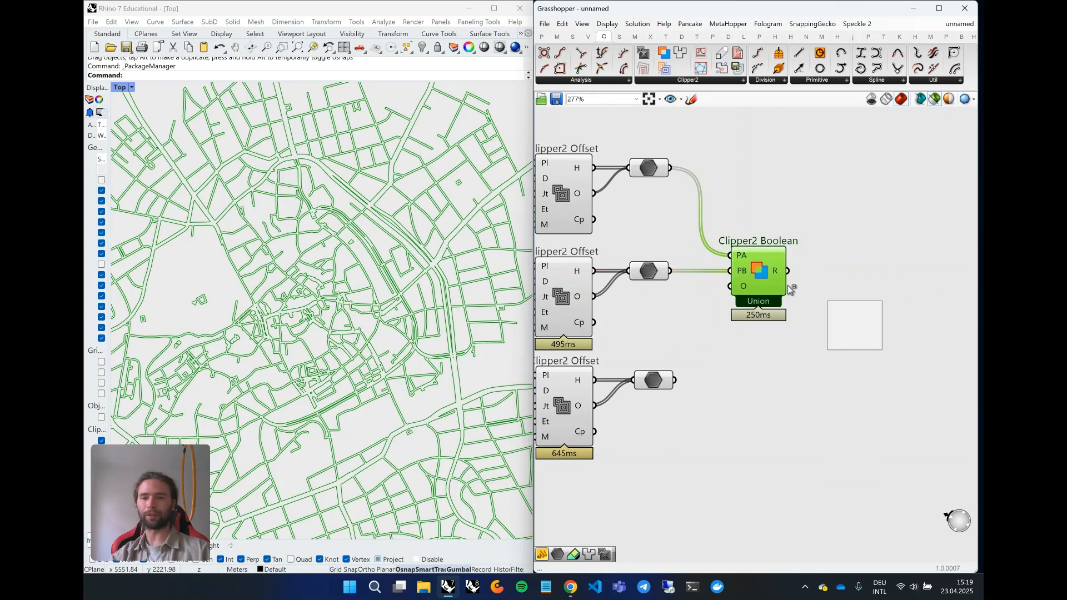
drag(788, 271, 678, 388)
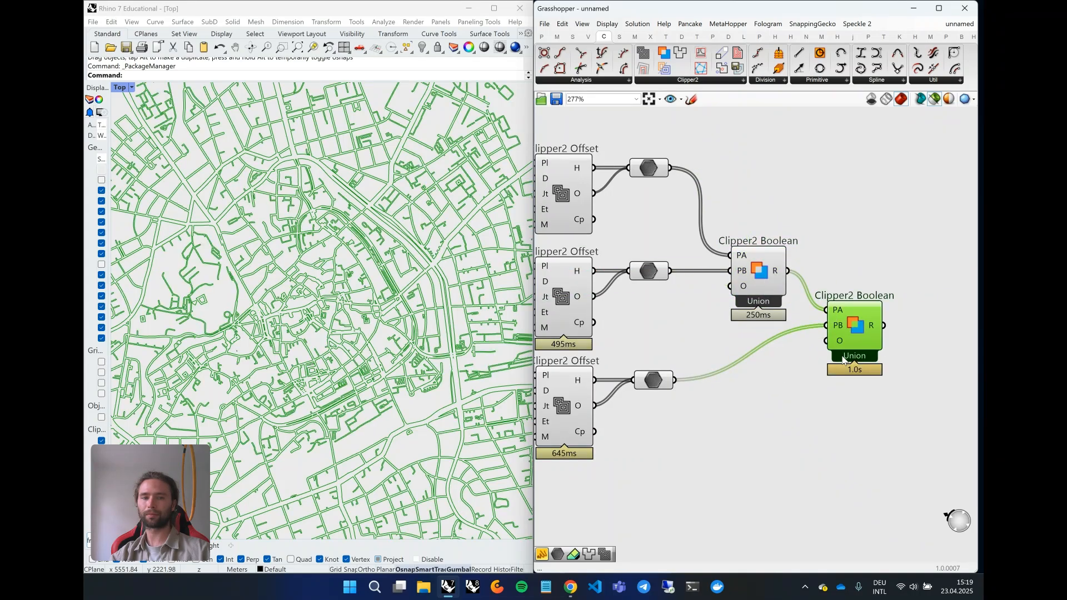
scroll(360, 244, up, 5)
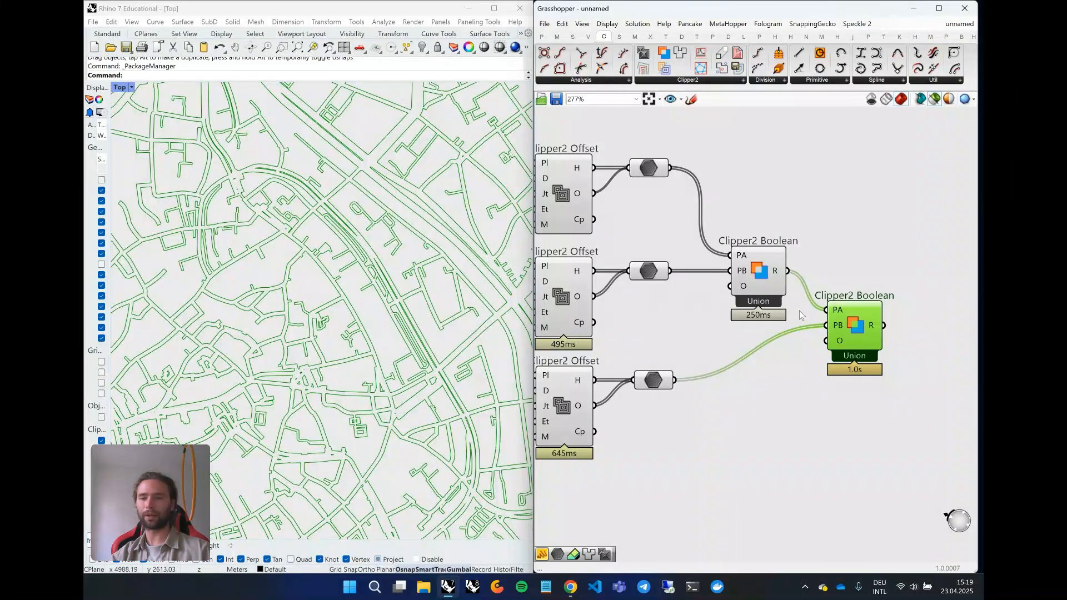
key(Delete)
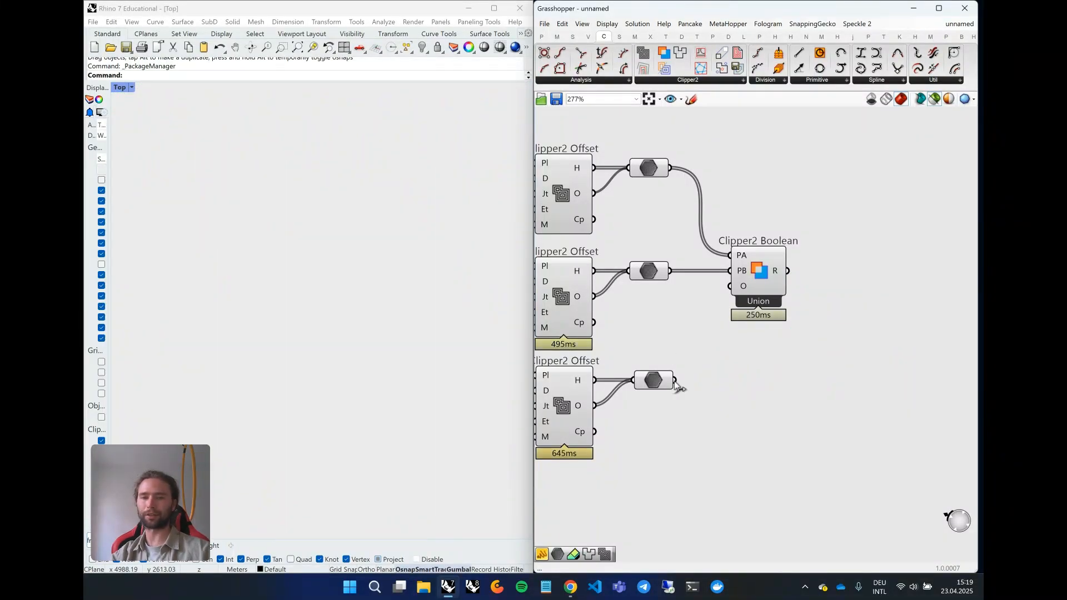
Add the small street offset's Data parameter to the PB input of the Clipper2 Boolean, keeping the medium streets connected
drag(674, 380, 736, 278)
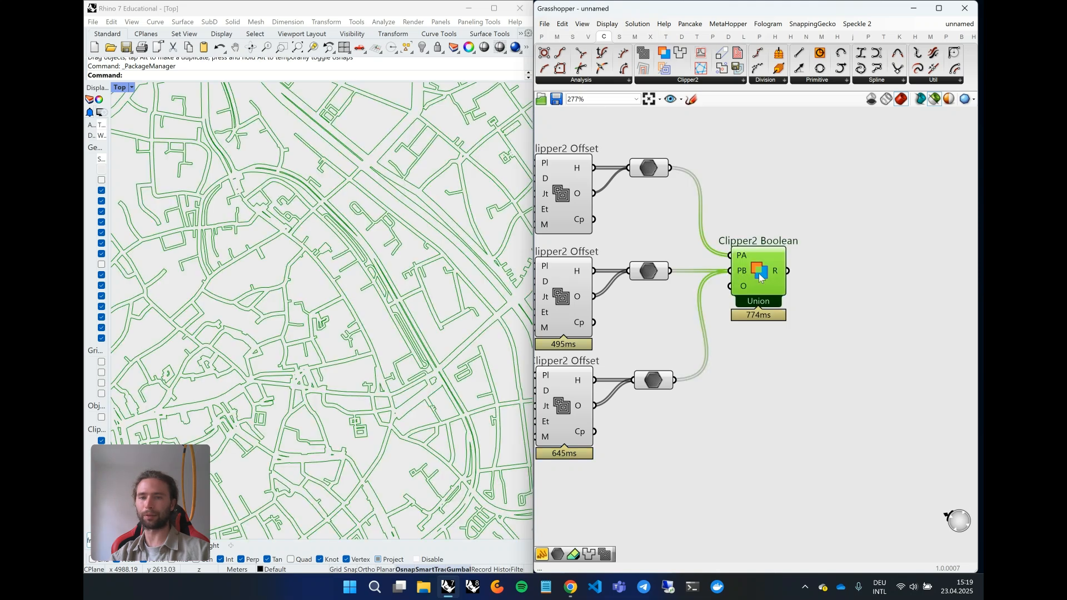
click(759, 278)
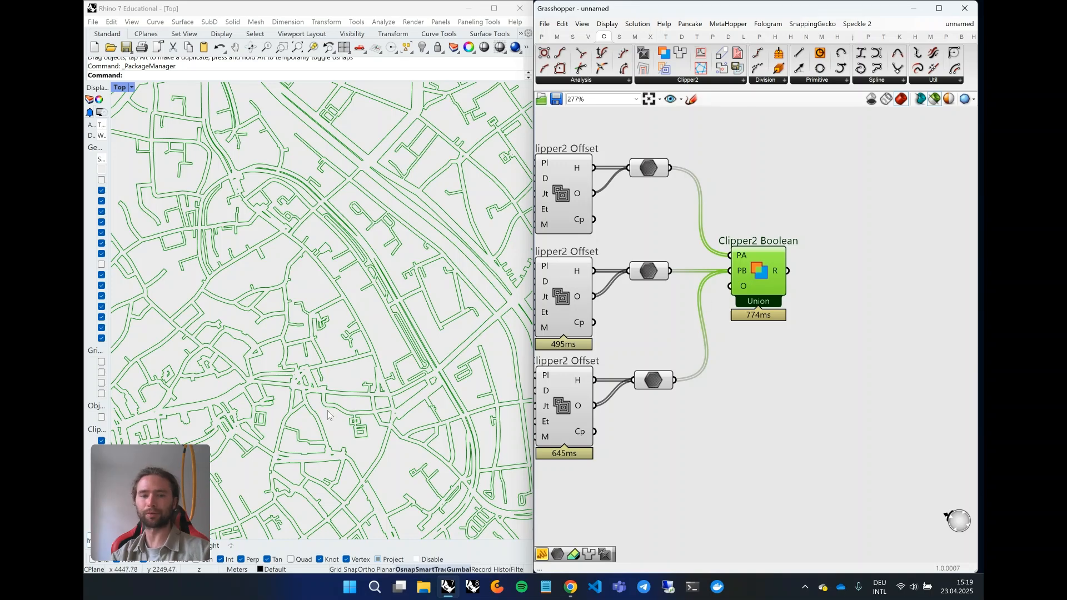
Compare the union of all three street sizes with their separate outlines, from the ring road up to the whole network
scroll(446, 337, up, 5)
drag(674, 411, 629, 152)
scroll(384, 223, up, 5)
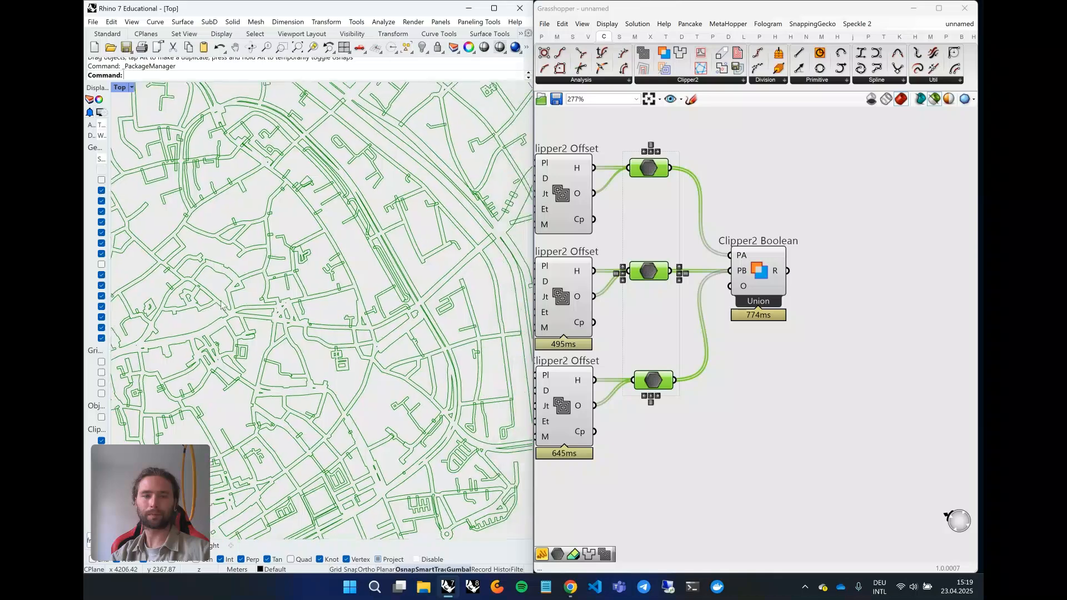
right_drag(369, 202, 364, 304)
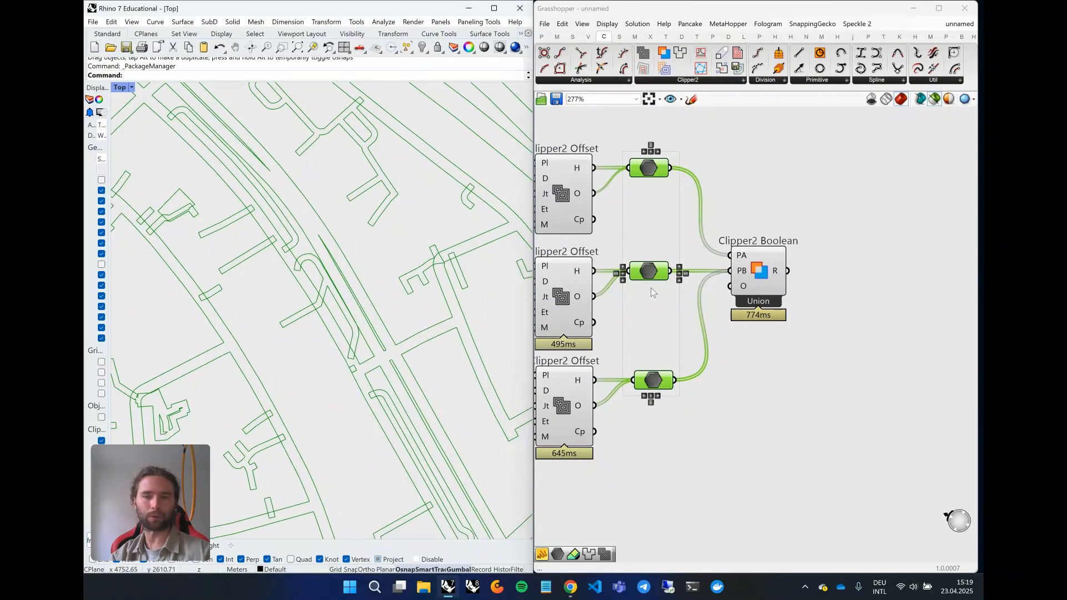
click(766, 273)
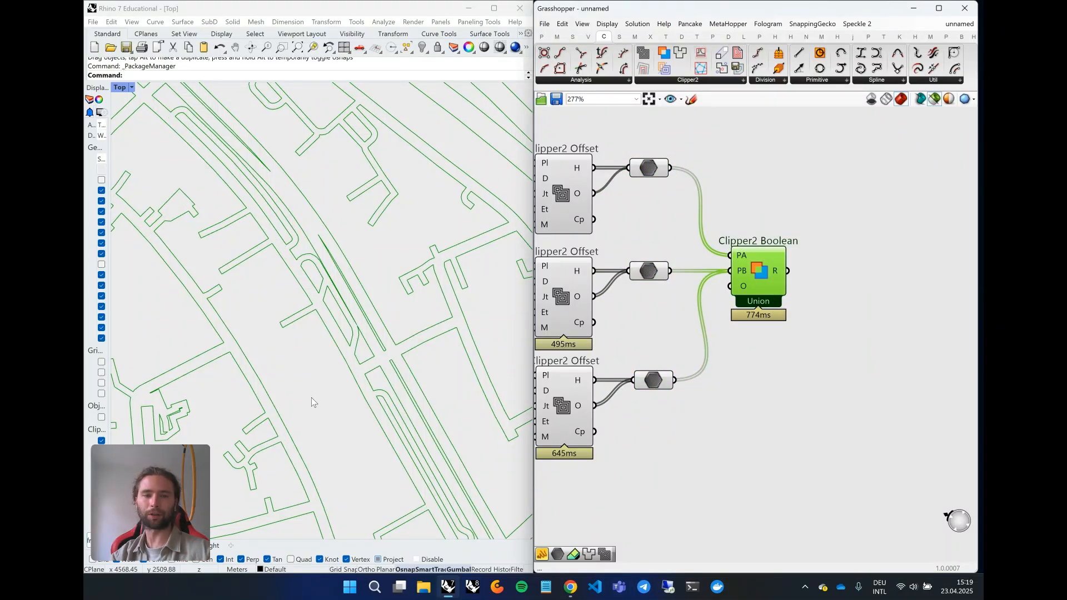
right_drag(312, 398, 311, 262)
scroll(314, 275, down, 3)
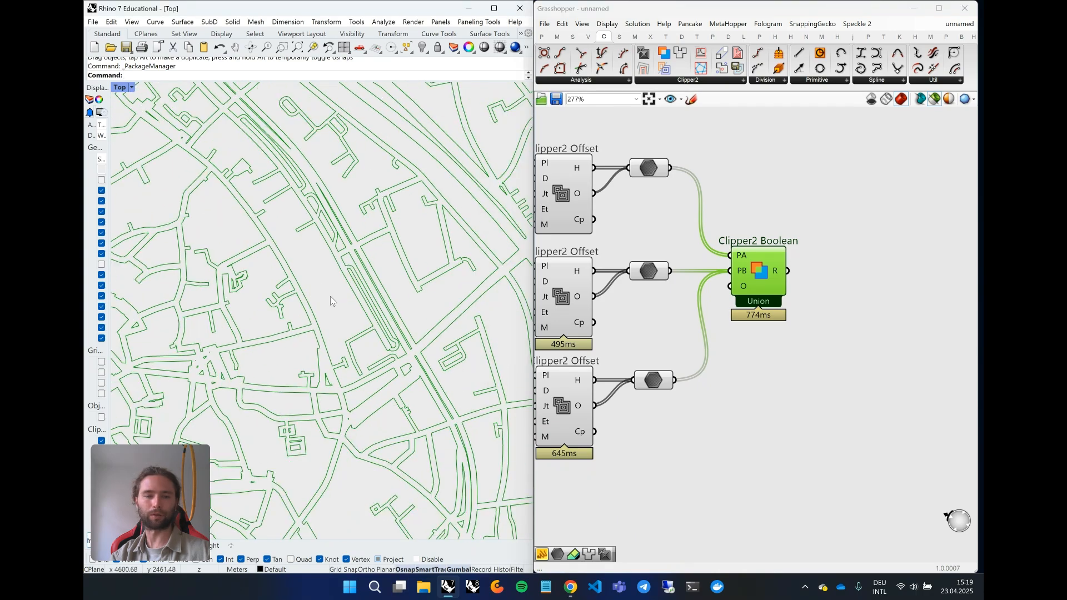
scroll(337, 298, down, 3)
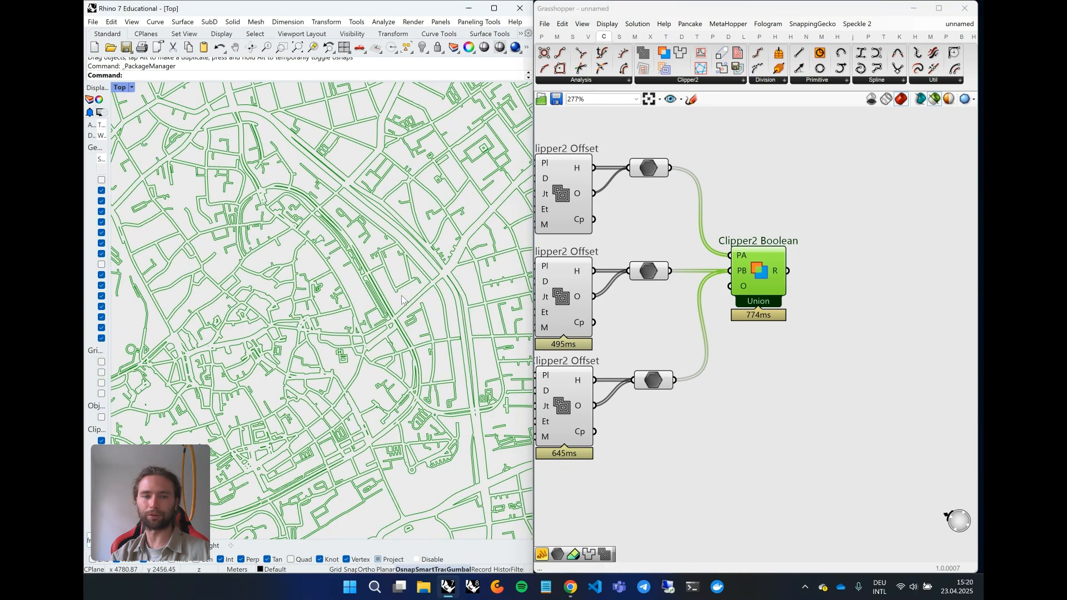
scroll(402, 299, down, 3)
scroll(402, 299, down, 2)
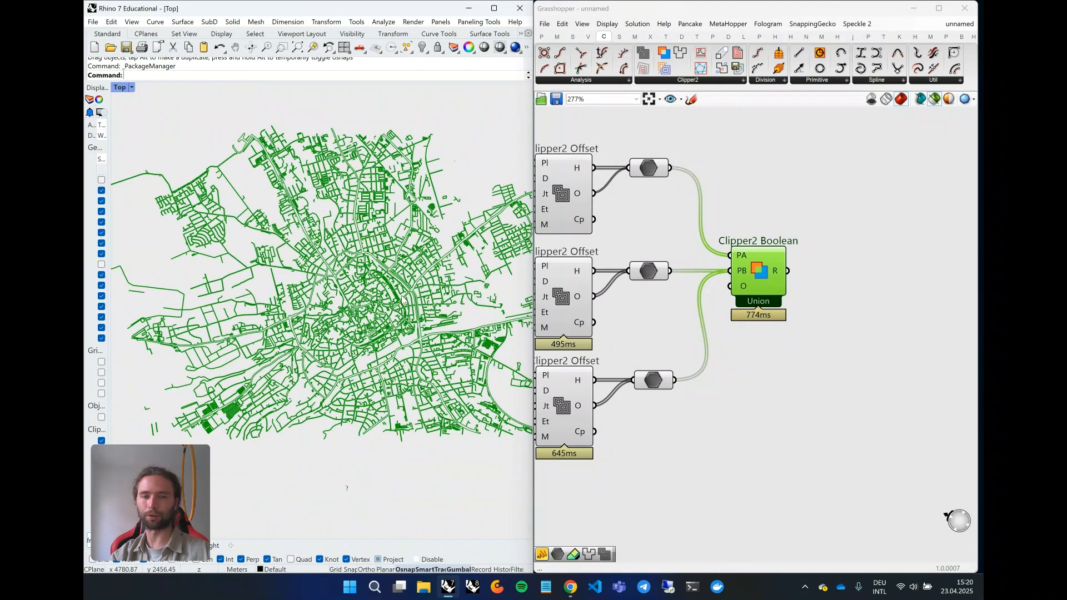
scroll(371, 330, up, 5)
scroll(356, 334, up, 2)
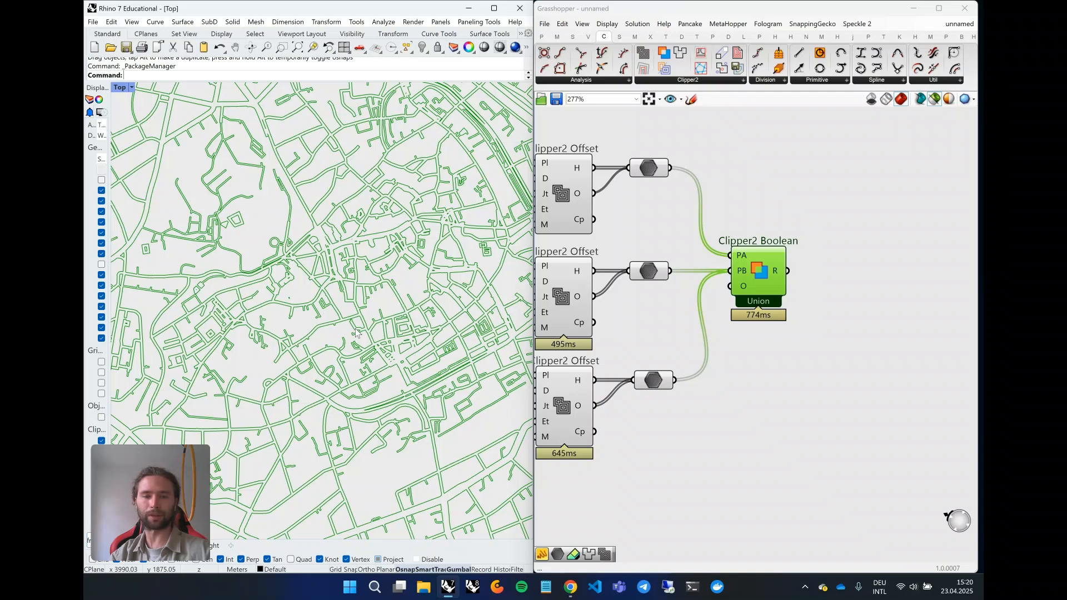
Compare the separate outlines of all three street sizes with their union, from the whole network down to a single city-centre junction
scroll(356, 334, down, 3)
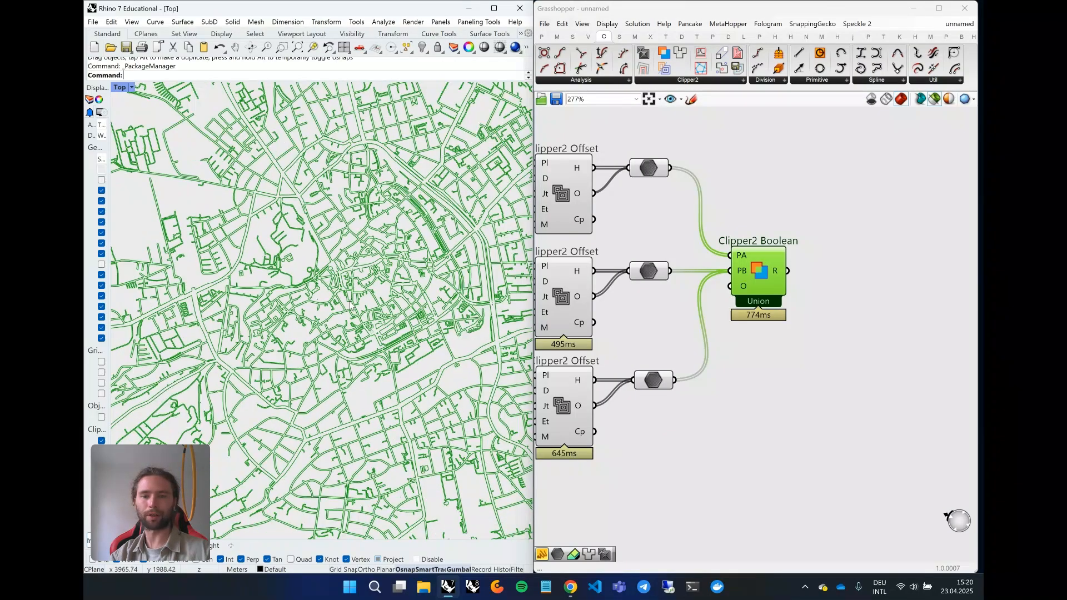
drag(674, 415, 643, 160)
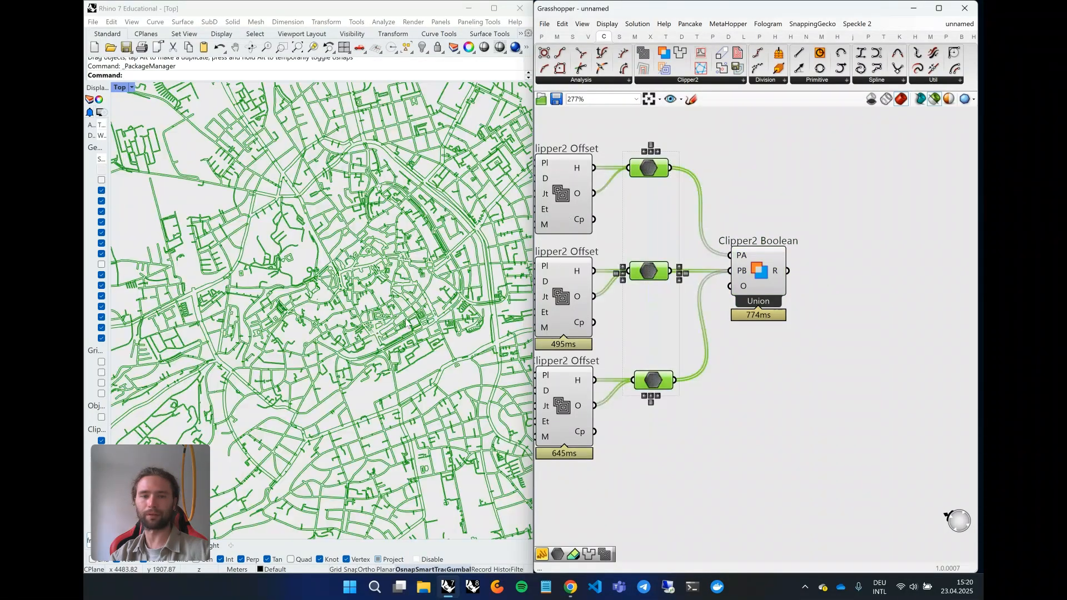
scroll(414, 307, up, 4)
scroll(414, 311, down, 5)
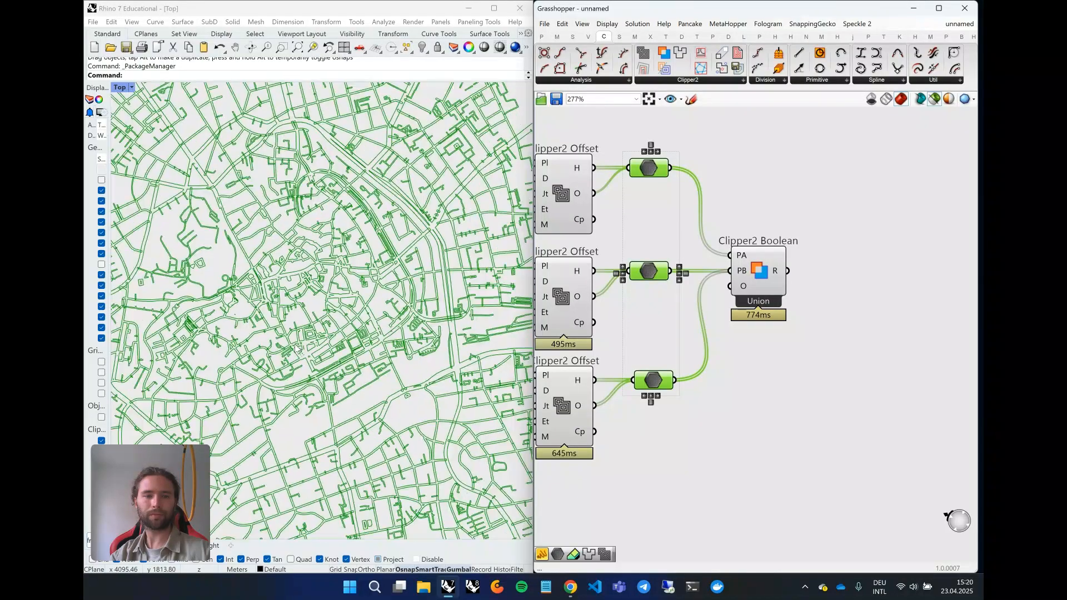
click(756, 275)
right_drag(395, 361, 329, 319)
scroll(326, 272, up, 4)
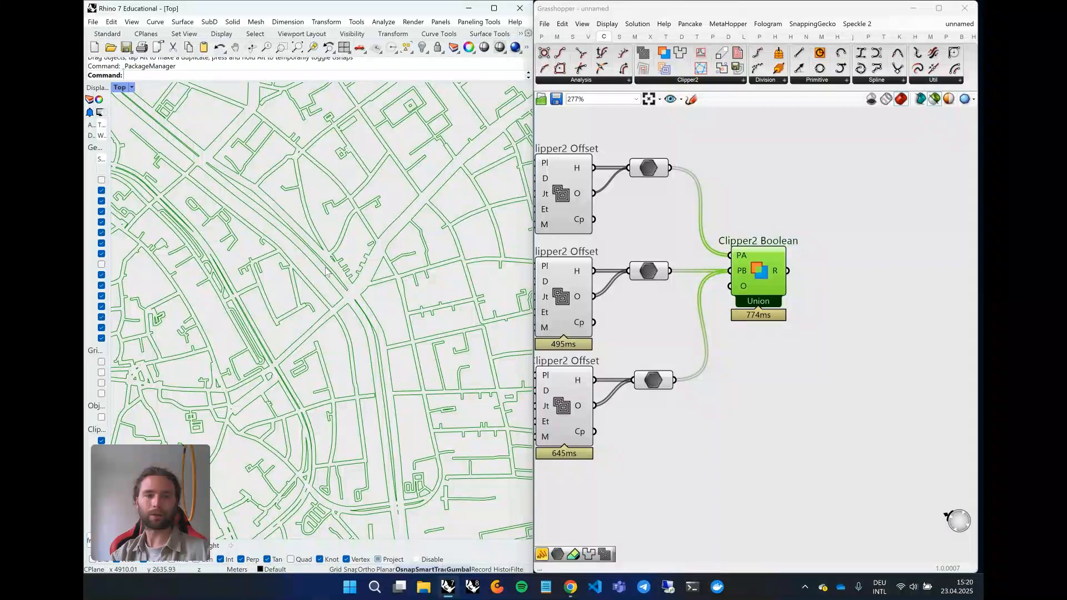
right_drag(237, 322, 341, 256)
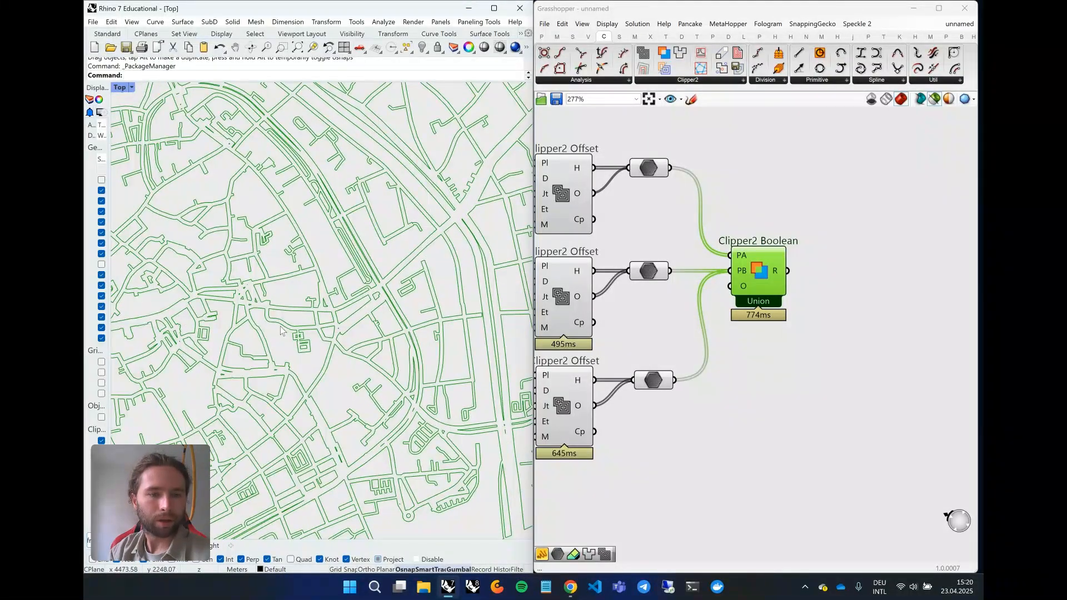
right_drag(281, 326, 346, 272)
scroll(336, 329, up, 3)
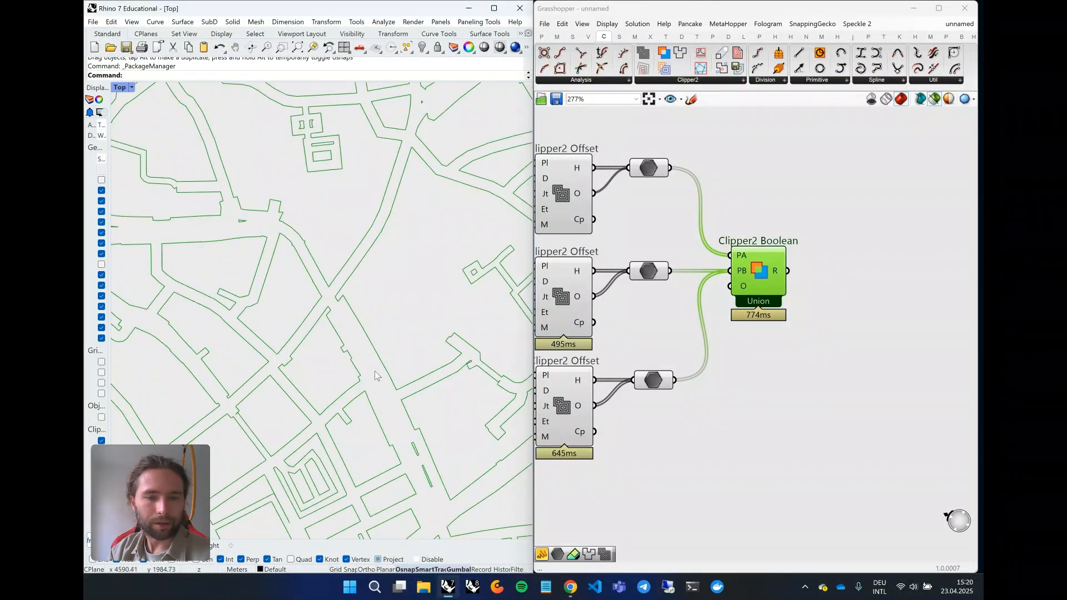
scroll(362, 376, up, 3)
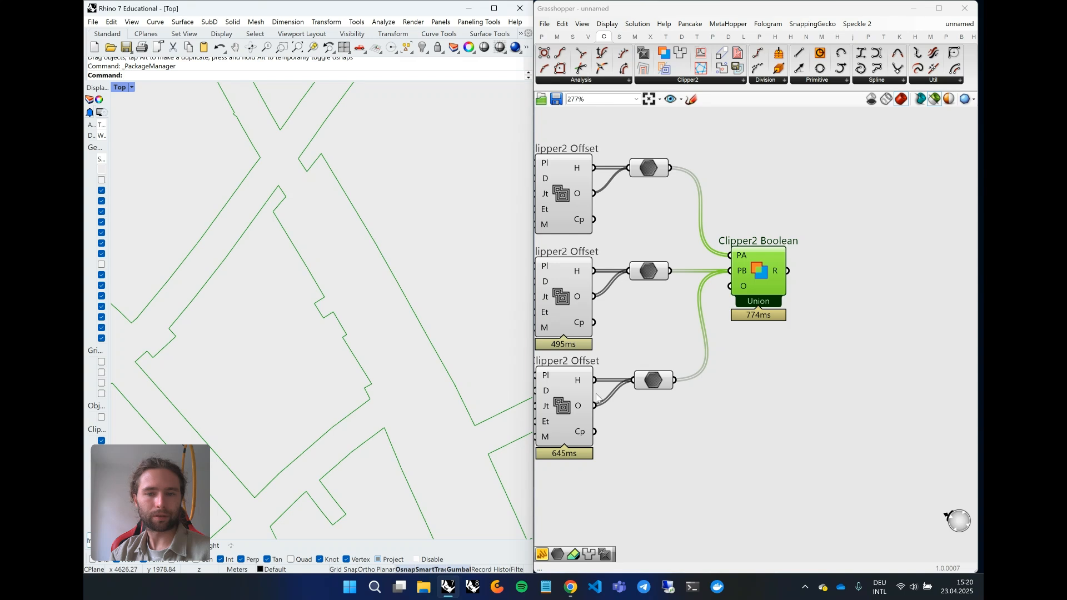
Examine the joined centrelines of the large, medium and small streets together around the city-centre junction
right_drag(636, 363, 848, 362)
click(623, 373)
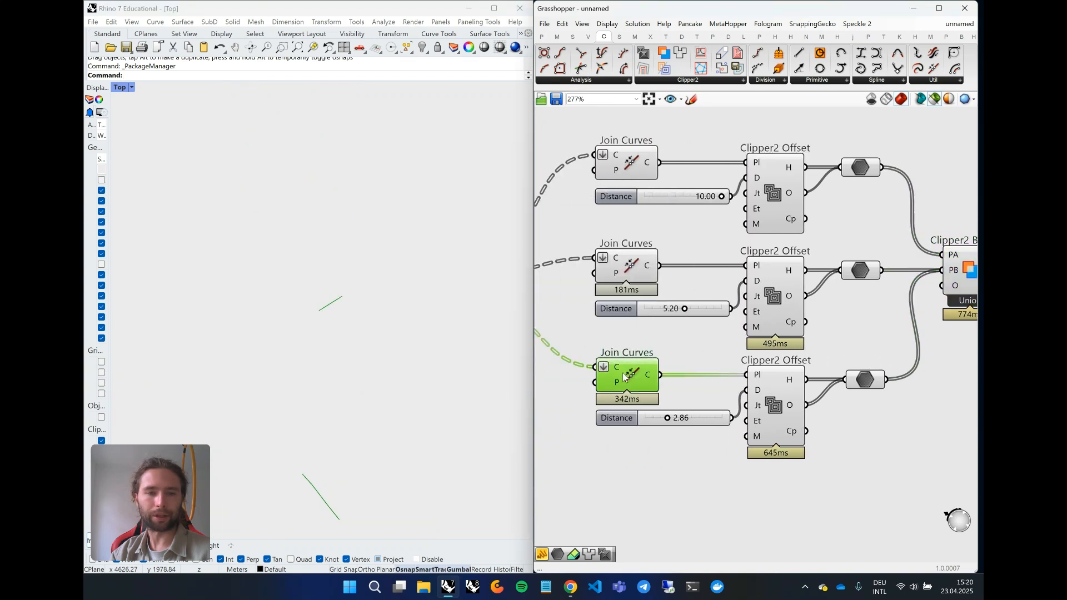
shift+click(632, 272)
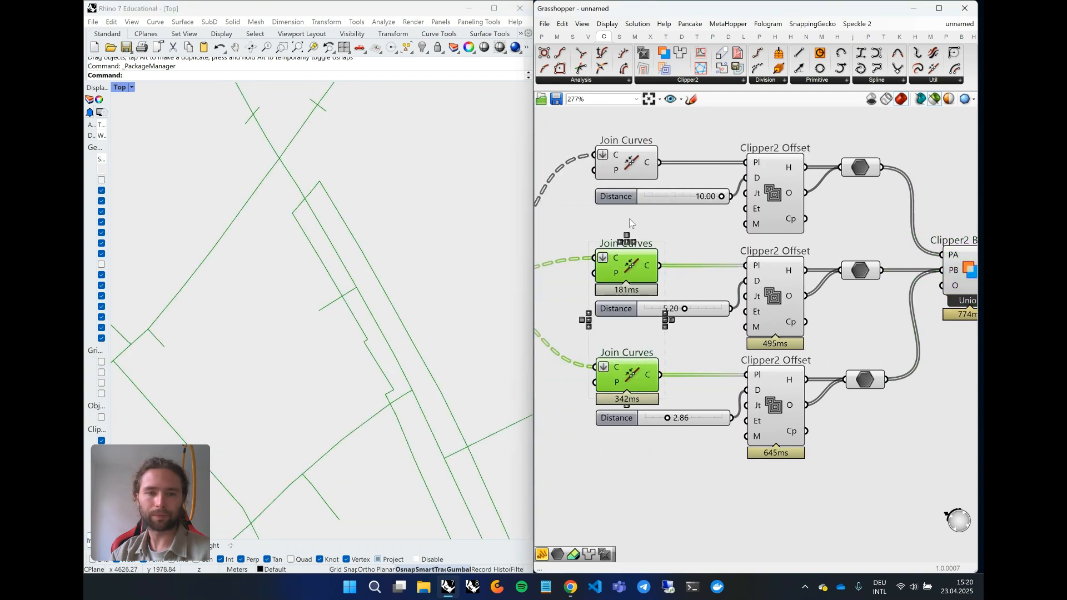
shift+click(631, 162)
right_drag(358, 286, 353, 306)
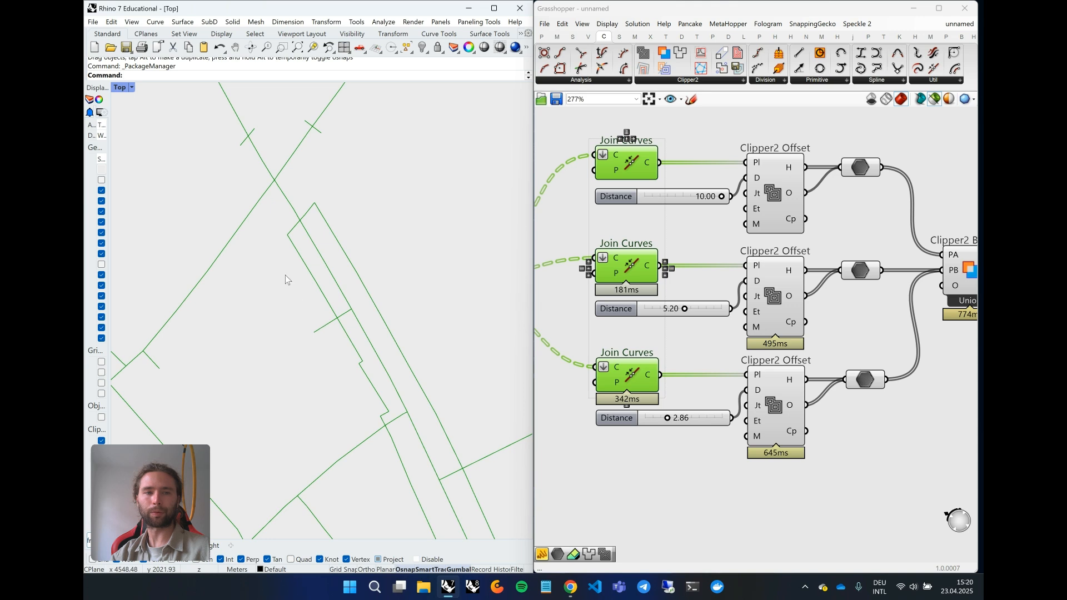
scroll(361, 384, down, 3)
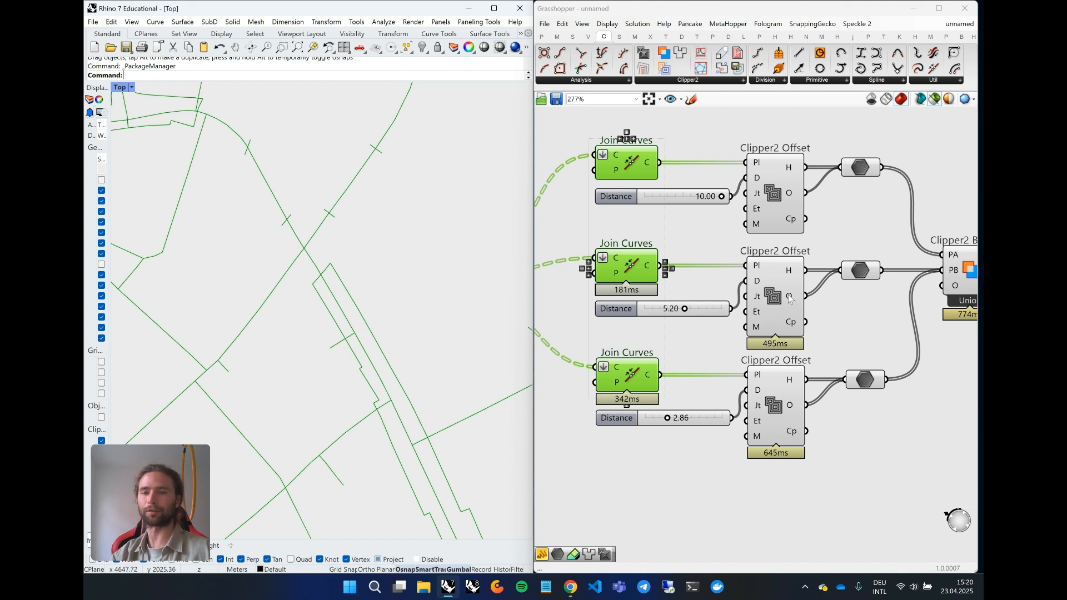
Overlay the offset outlines of all three street sizes on the joined centrelines and trace the definition from street inputs to Boolean
click(860, 272)
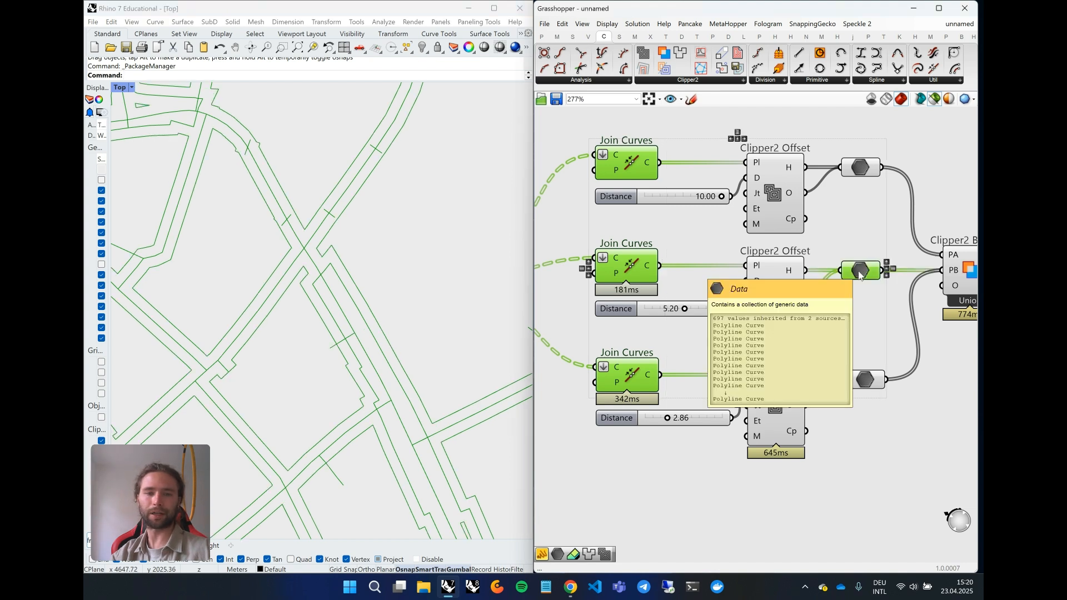
shift+click(859, 169)
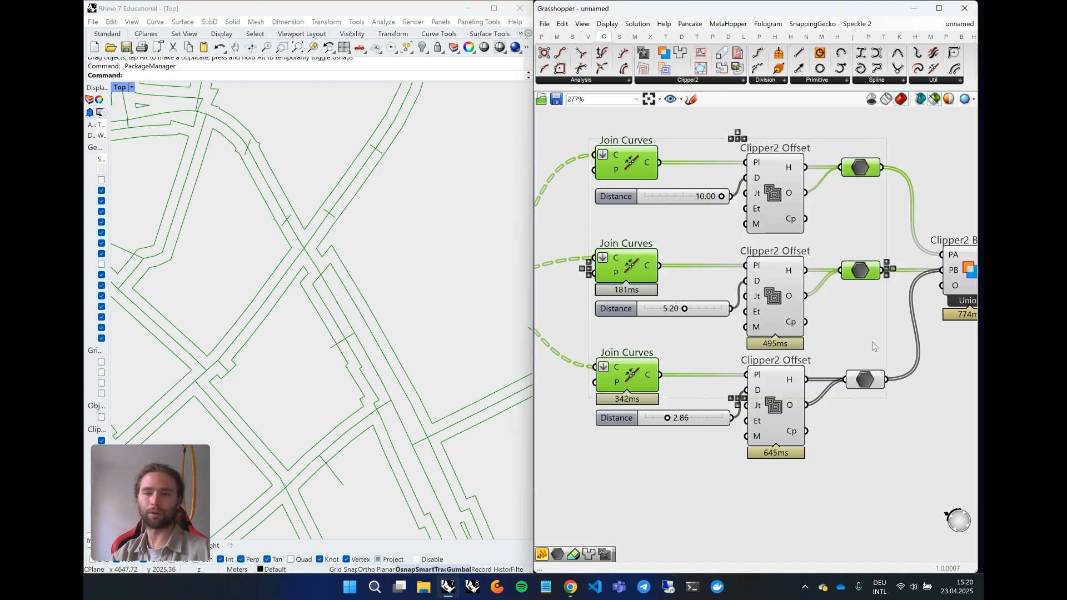
shift+click(867, 381)
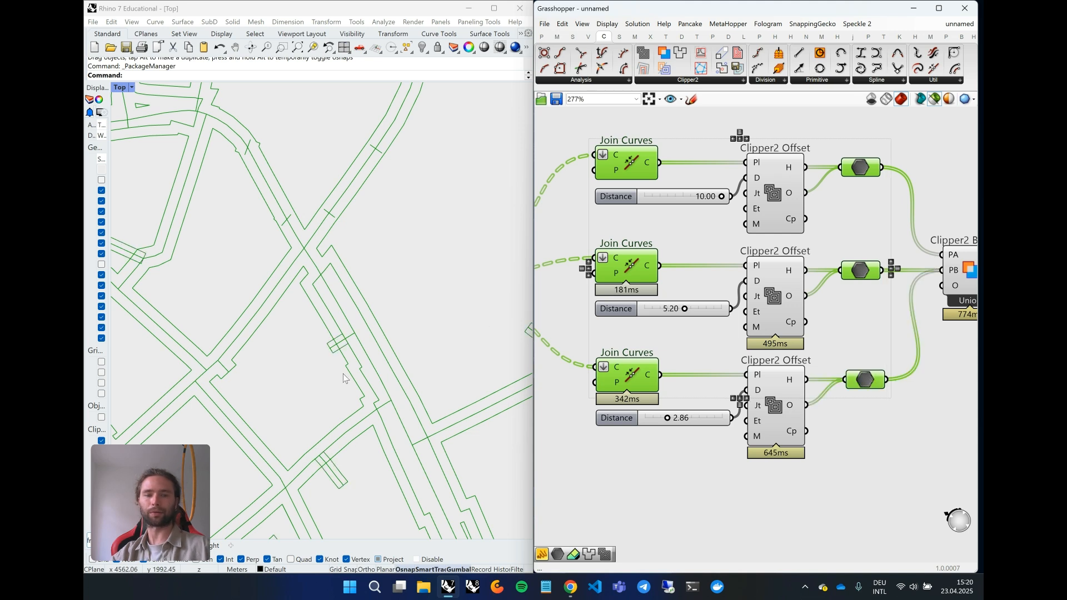
scroll(351, 356, up, 1)
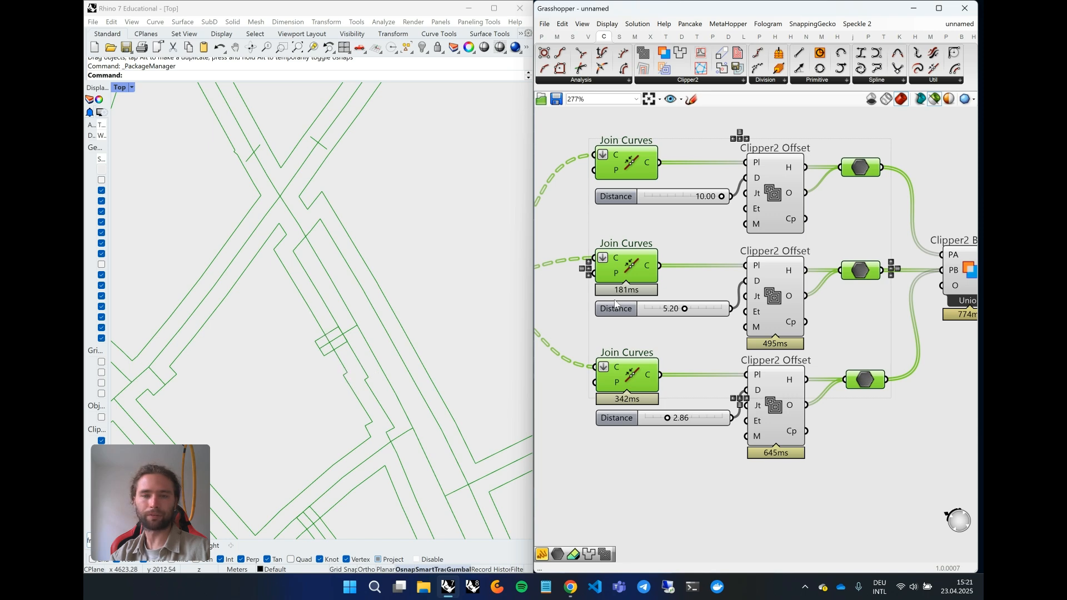
right_drag(614, 299, 769, 281)
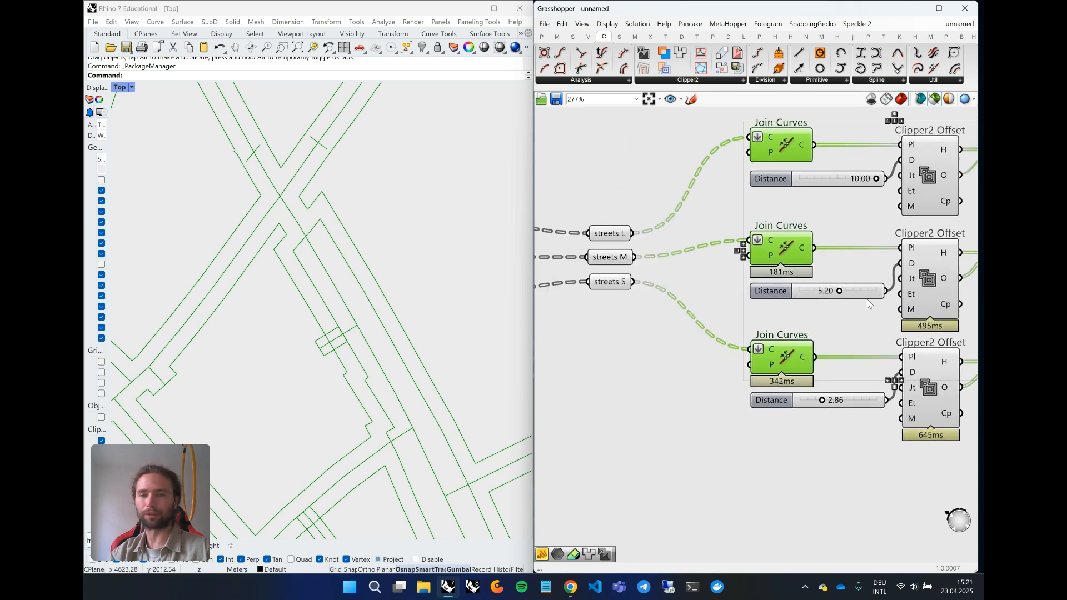
right_drag(867, 299, 685, 314)
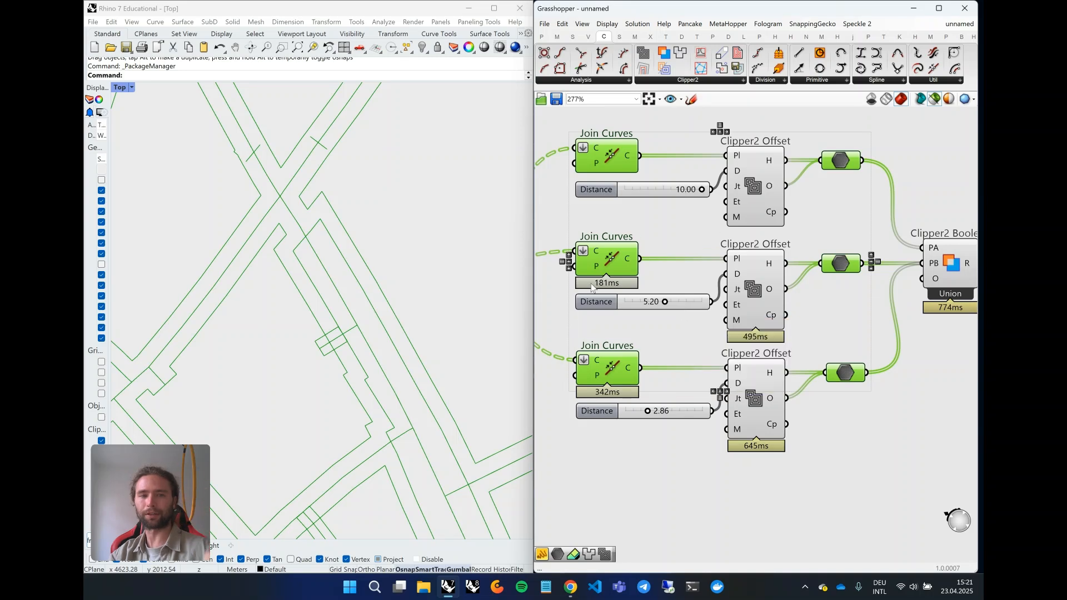
right_drag(898, 305, 795, 308)
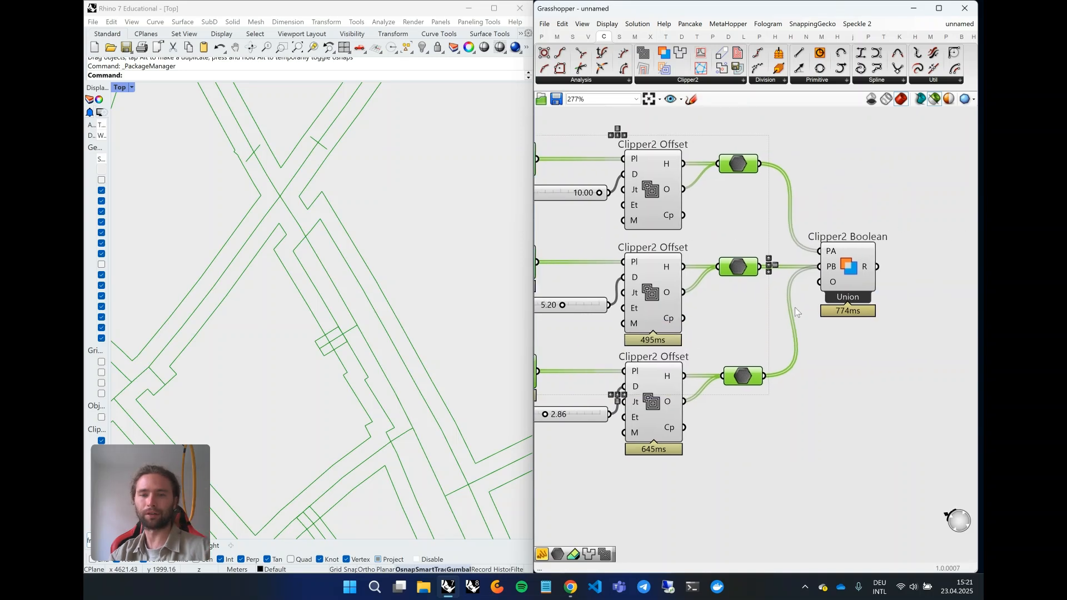
Examine the Clipper2 Boolean union alone at the junction and where the street width changes along the nearby curved street
click(839, 273)
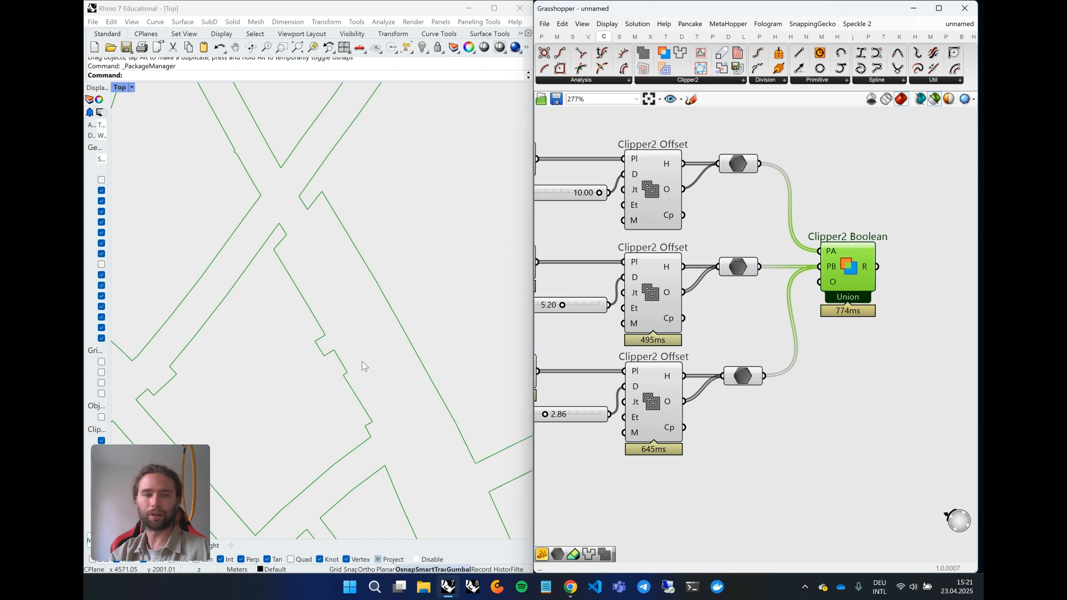
scroll(285, 385, down, 3)
scroll(228, 225, up, 5)
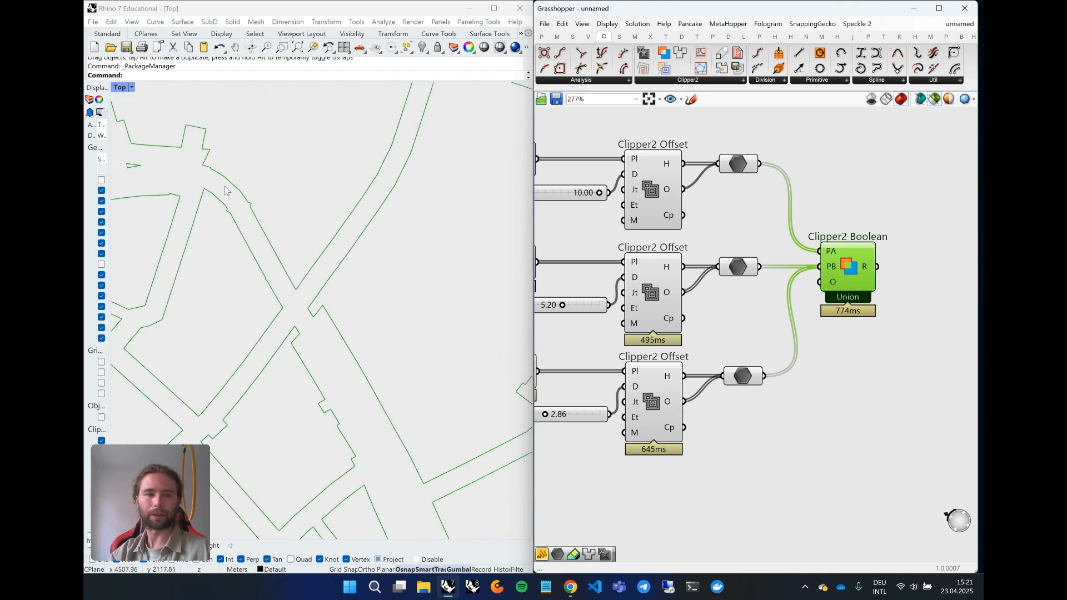
scroll(228, 226, up, 7)
right_drag(228, 226, 349, 328)
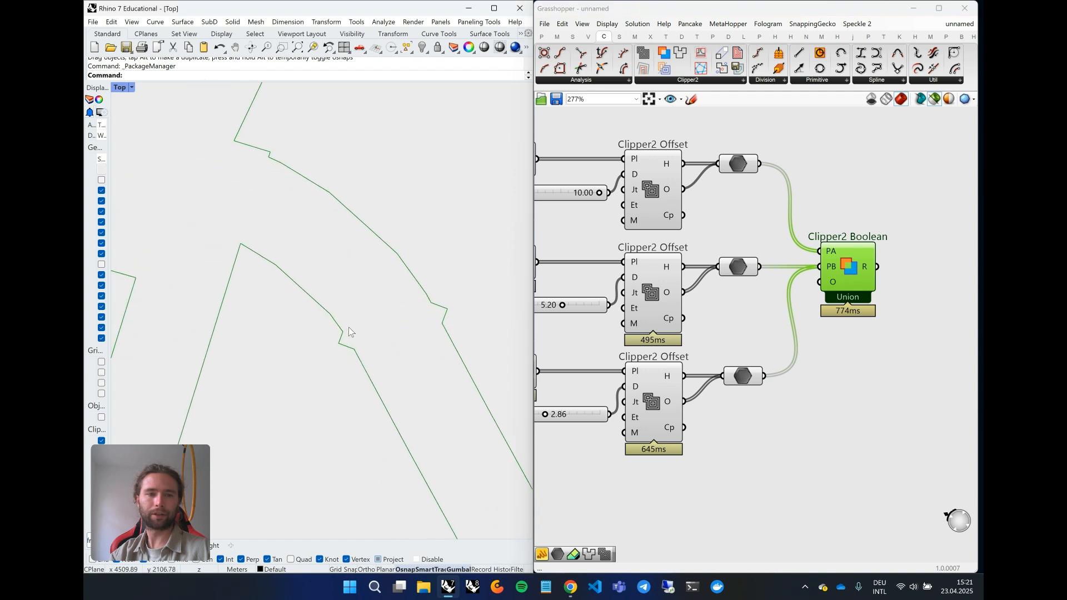
scroll(348, 328, down, 4)
Compare the joined centrelines of all three street sizes with the Boolean union along the curved street
right_drag(617, 334, 767, 328)
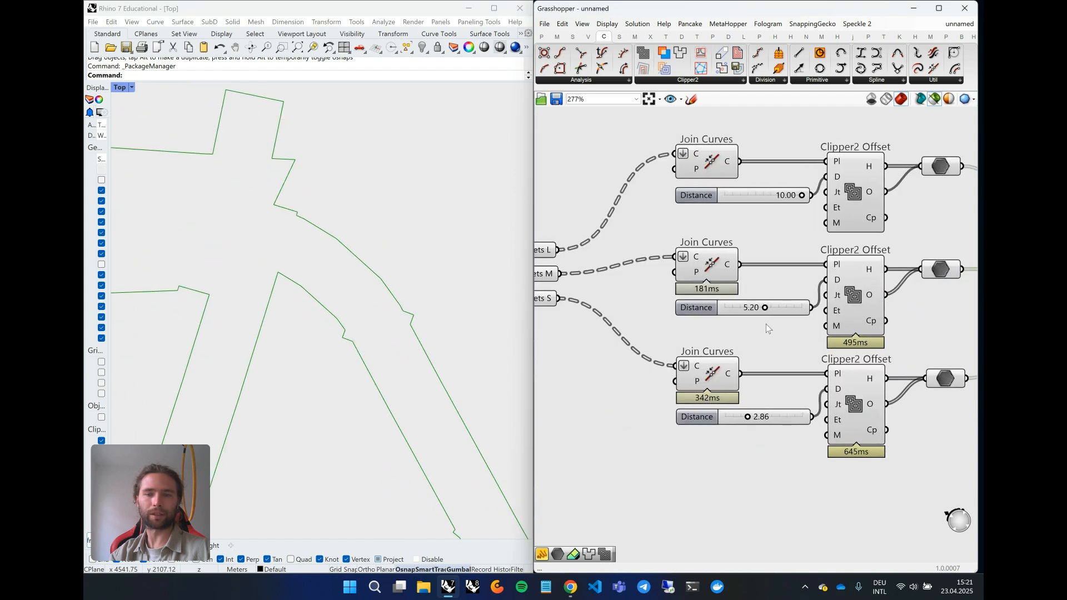
click(712, 272)
shift+click(709, 165)
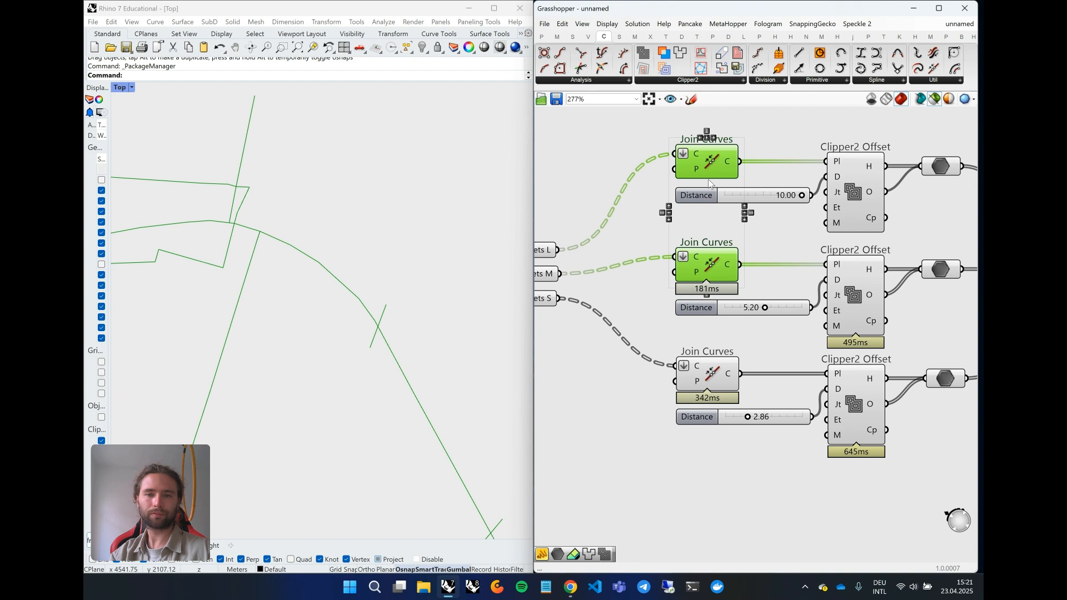
shift+click(709, 368)
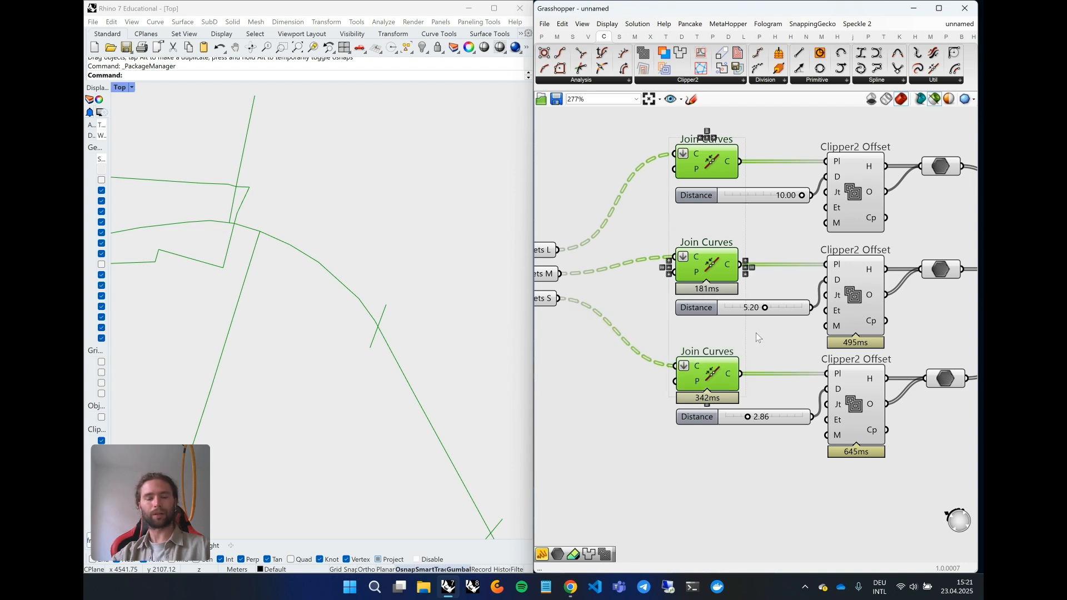
right_drag(895, 232, 746, 230)
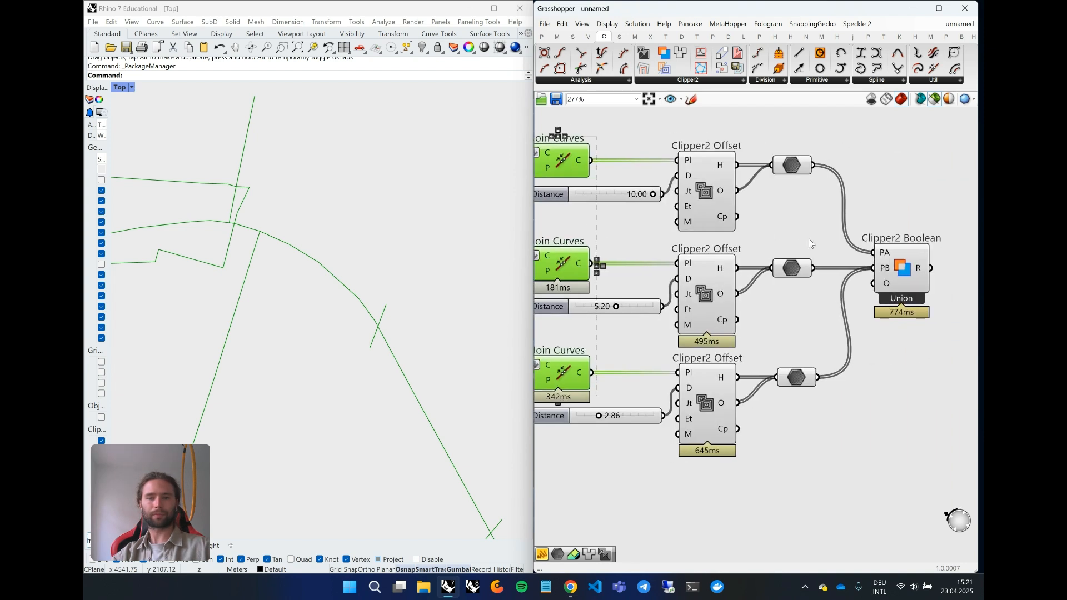
shift+click(903, 269)
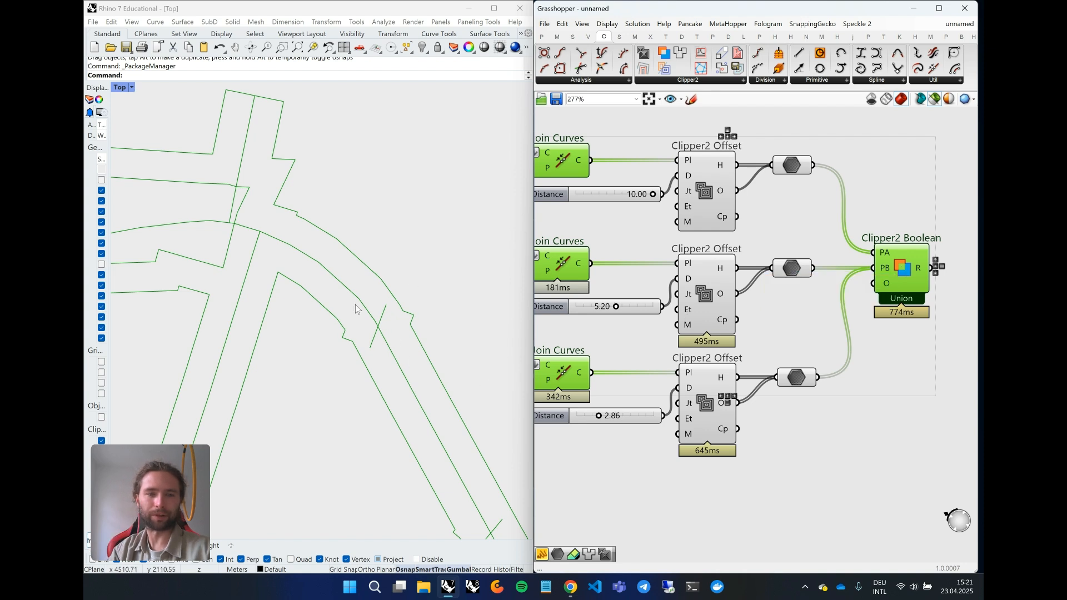
scroll(396, 356, up, 3)
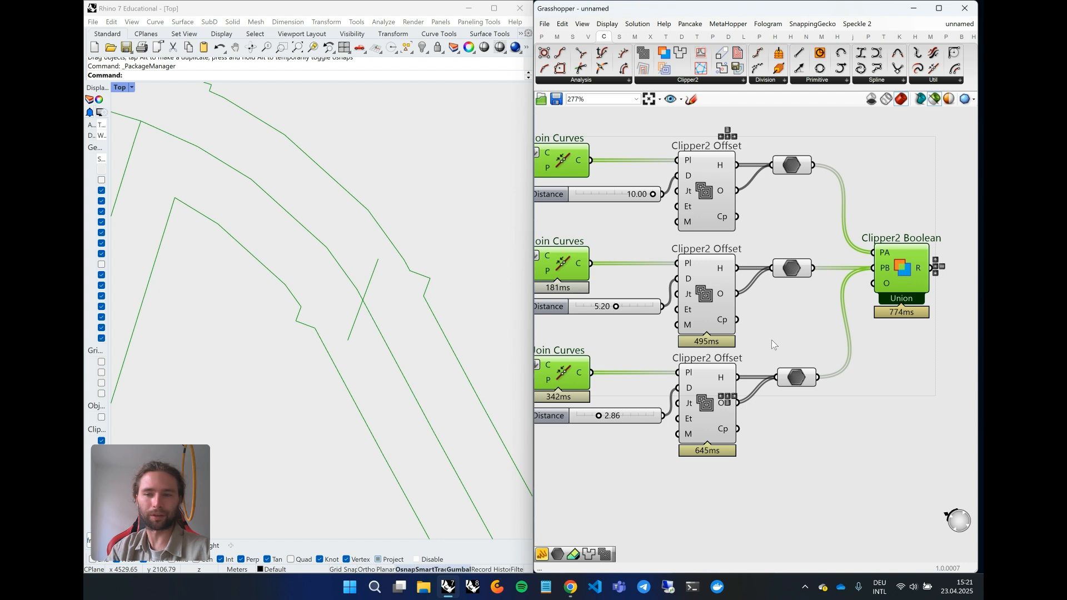
Add the three separate offset outlines to the displayed union and centrelines, and examine the side-street connections around the curved street
click(794, 376)
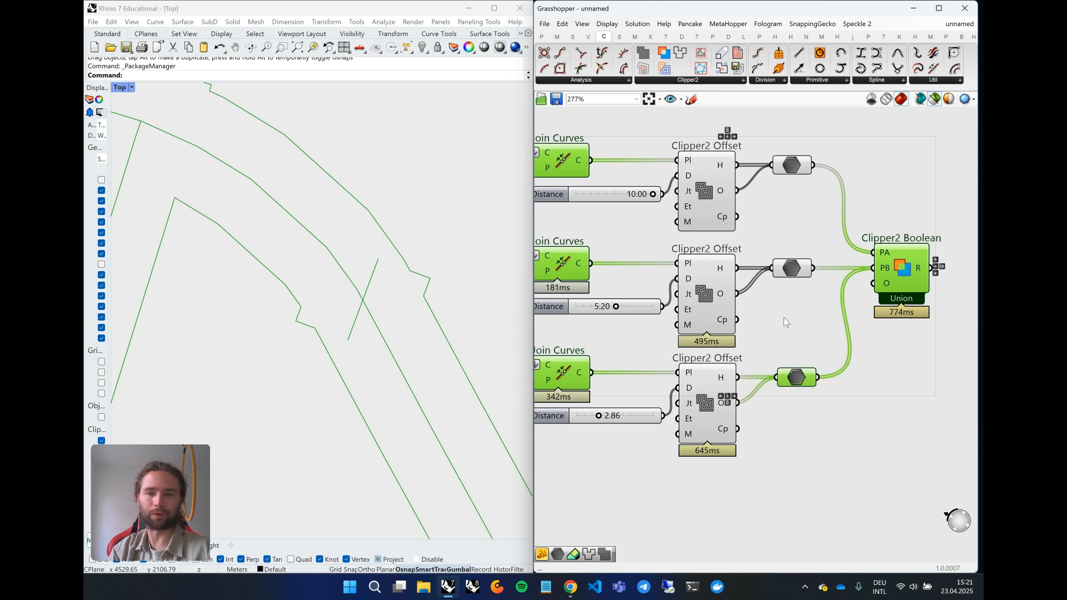
shift+click(793, 269)
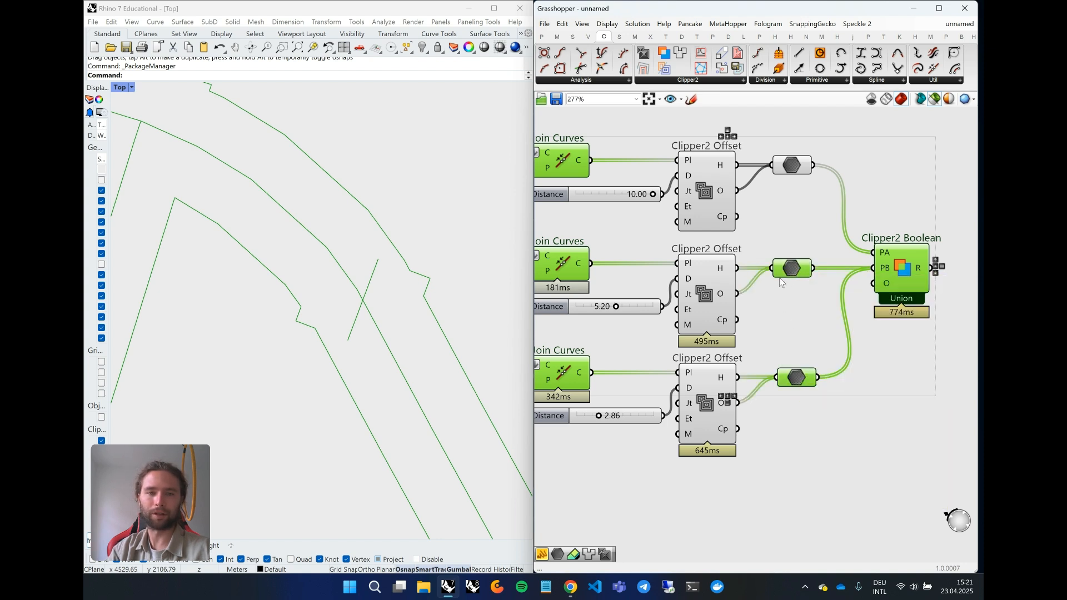
shift+click(793, 167)
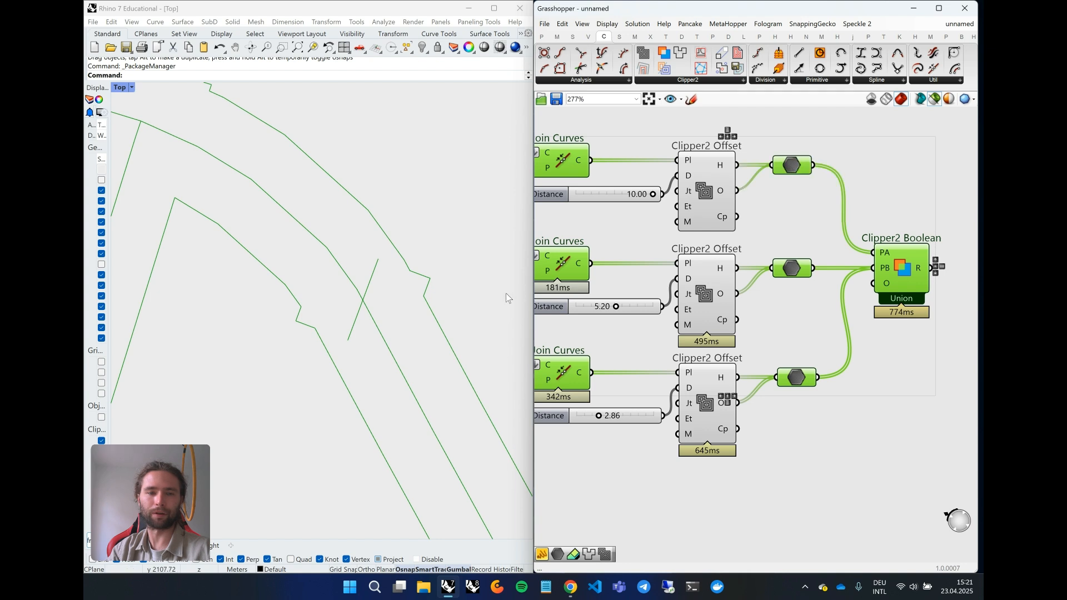
scroll(356, 251, down, 5)
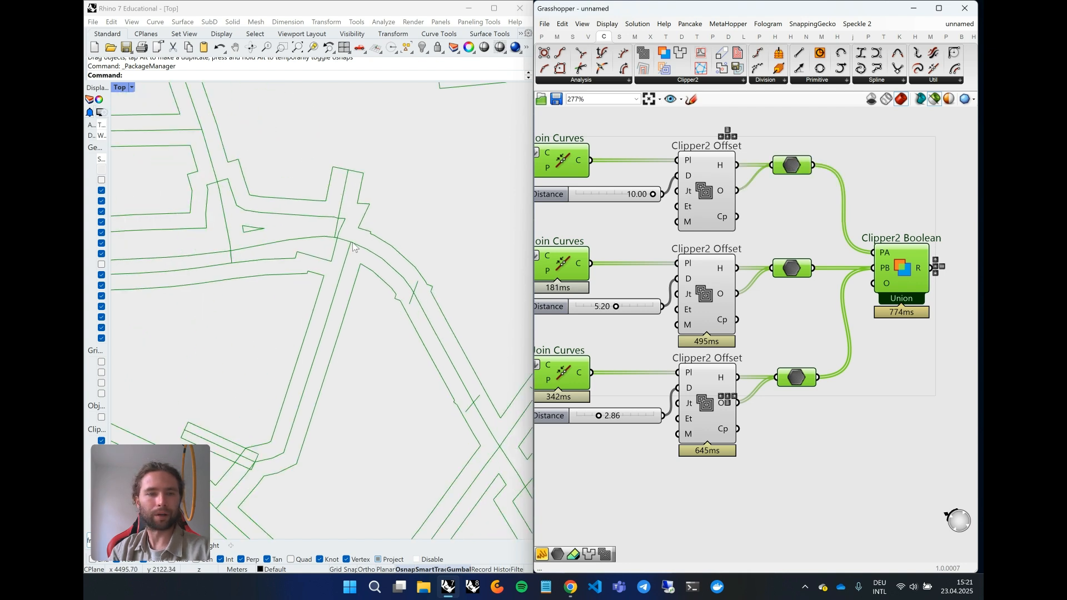
scroll(340, 224, up, 4)
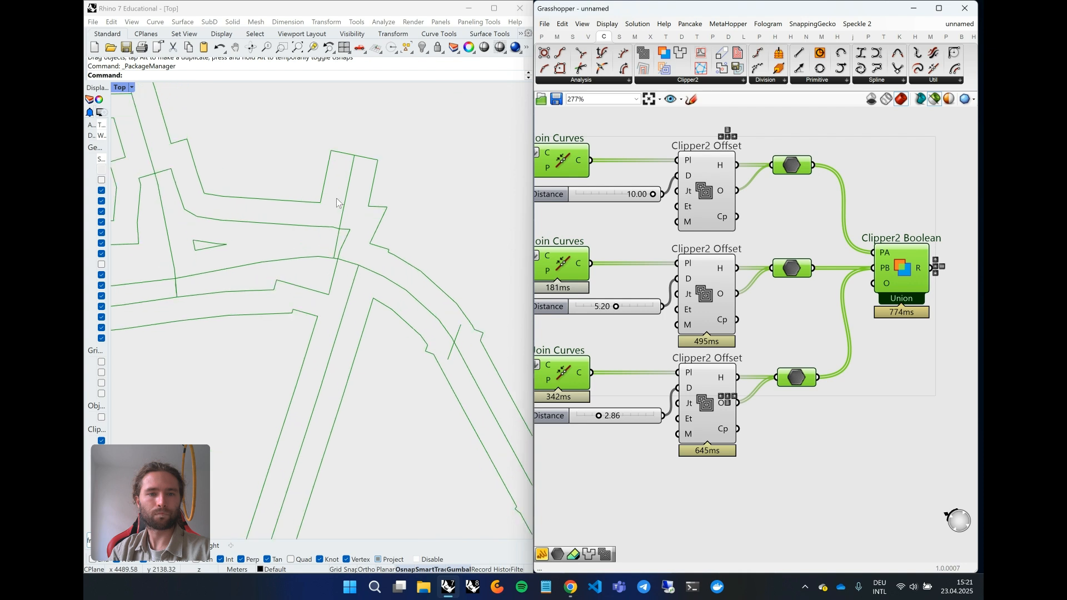
right_drag(341, 222, 349, 265)
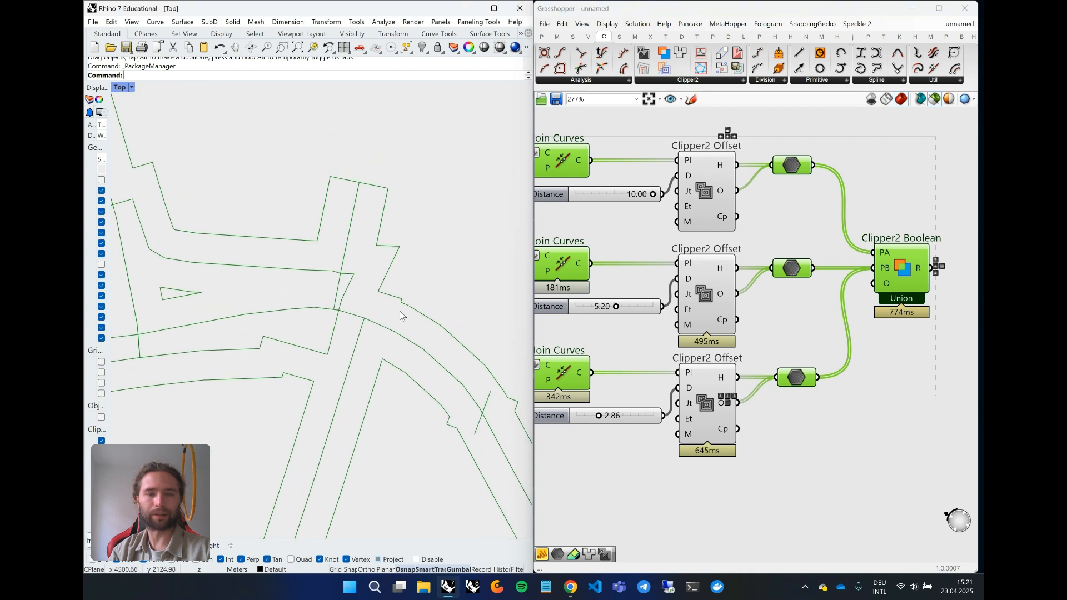
scroll(399, 311, up, 2)
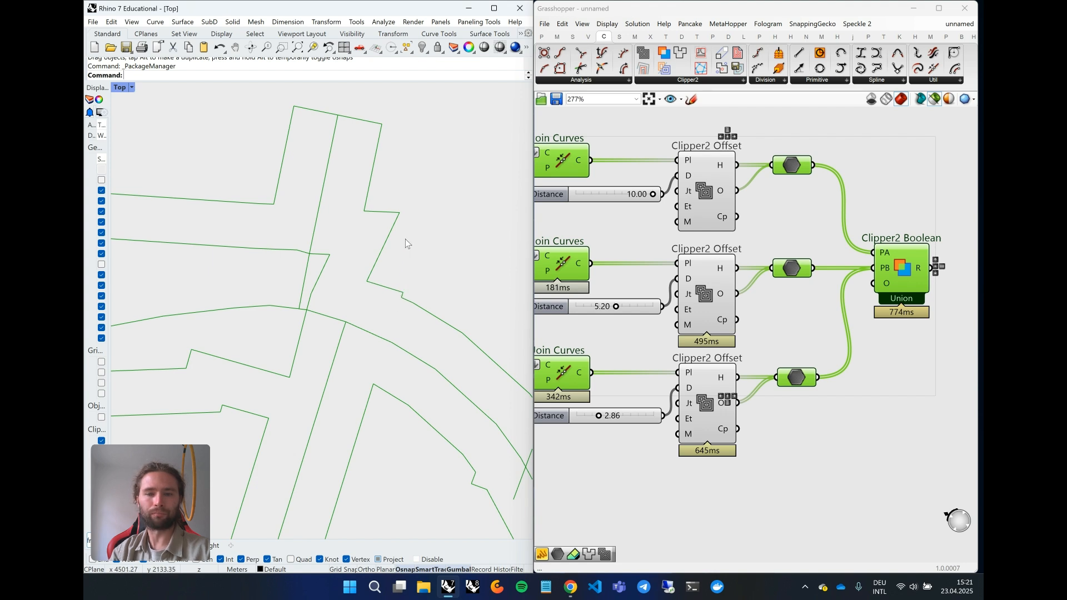
scroll(416, 275, down, 5)
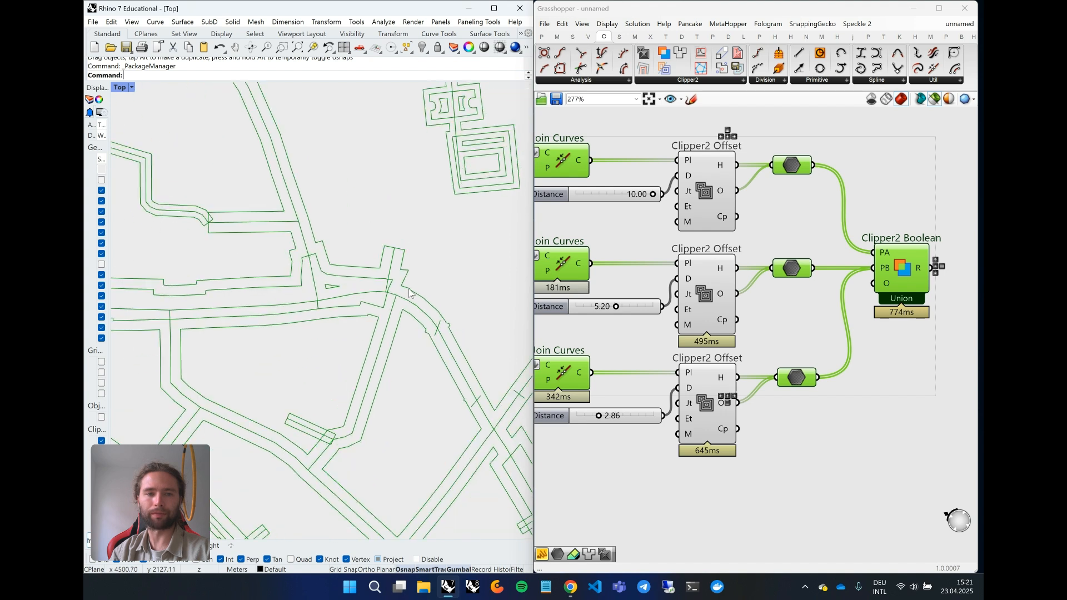
Duplicate the small-street Clipper2 Offset together with its distance slider onto the free canvas area below the definition
scroll(406, 293, up, 5)
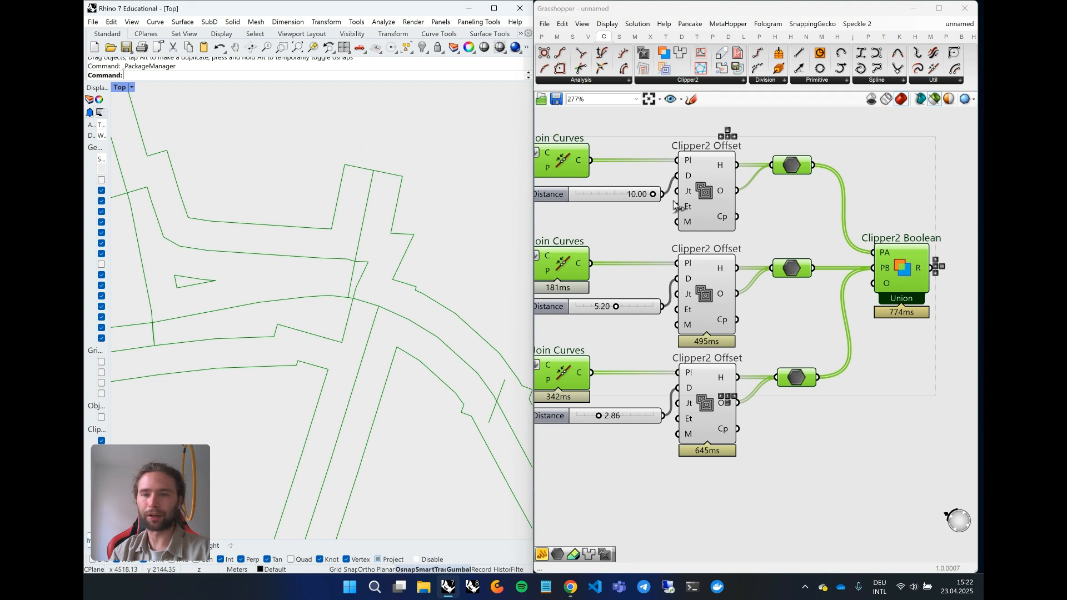
mouse_move(691, 192)
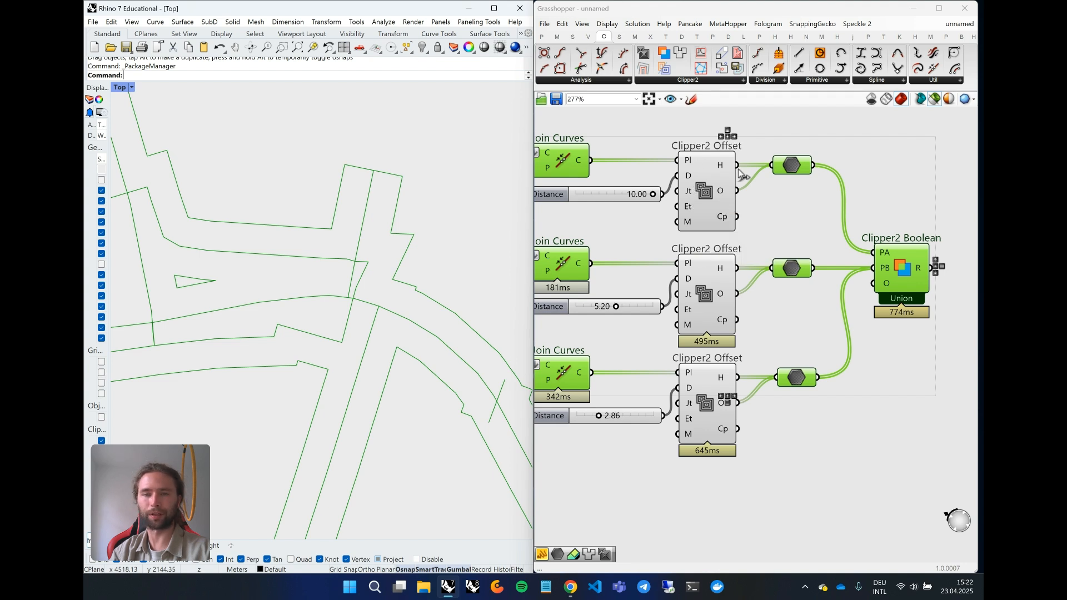
click(772, 196)
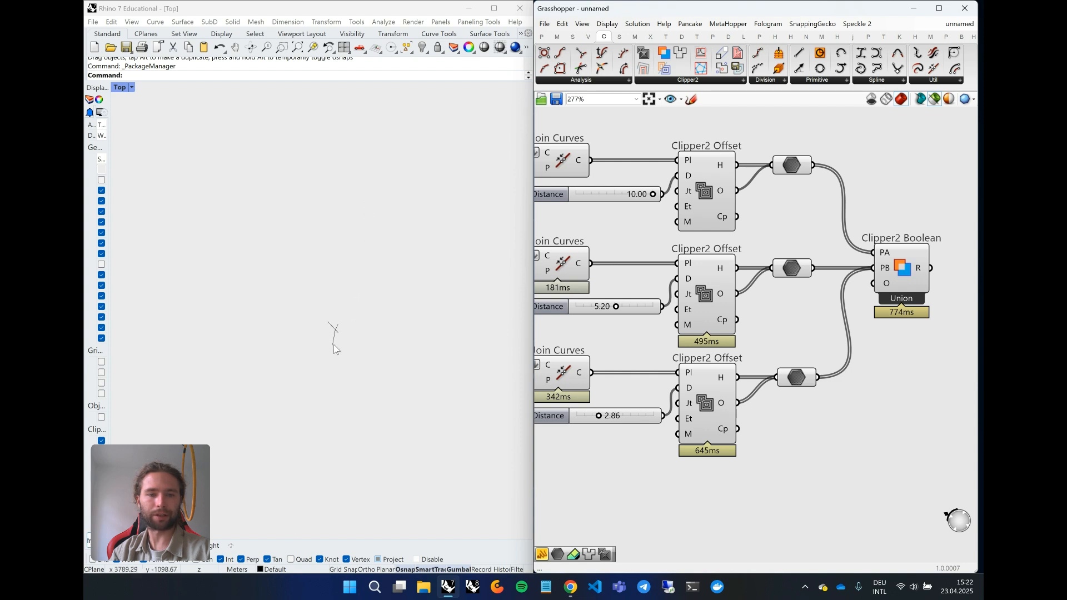
right_drag(695, 450, 784, 358)
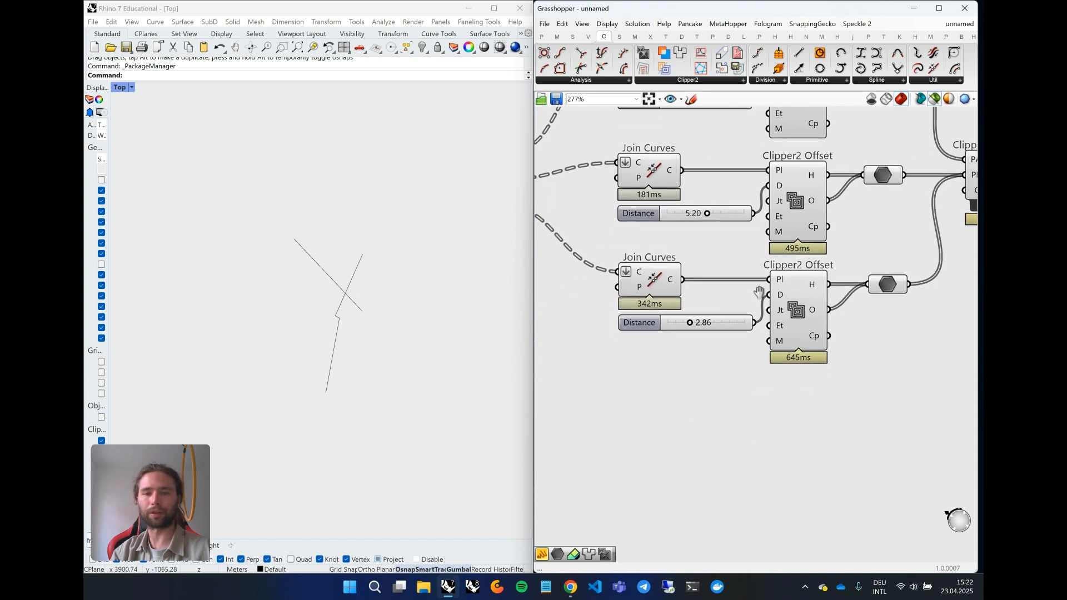
scroll(786, 358, down, 2)
drag(796, 367, 796, 496)
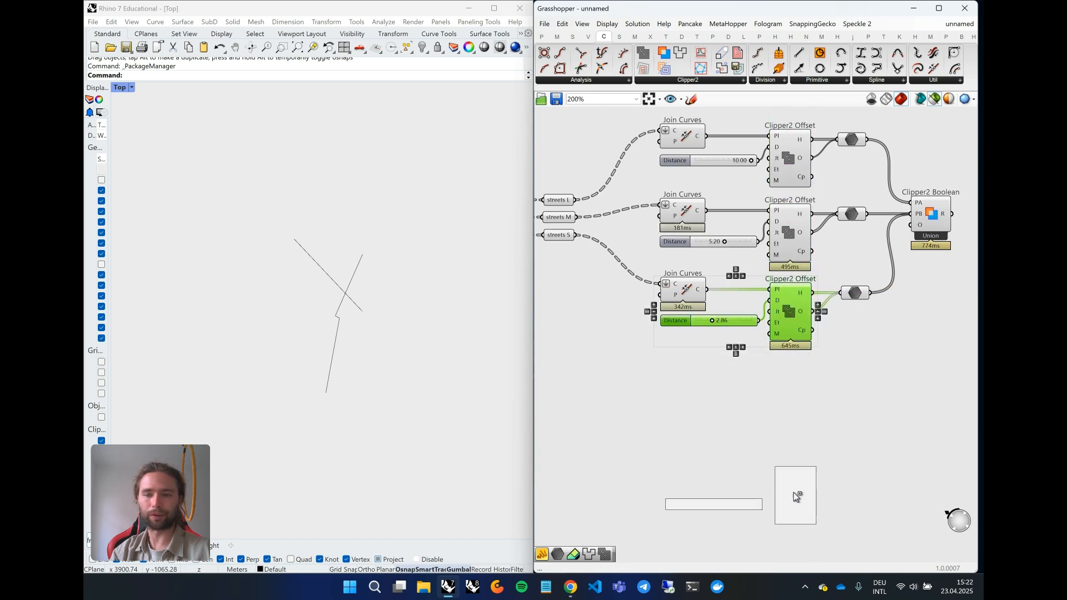
drag(793, 459, 794, 459)
right_drag(792, 429, 811, 281)
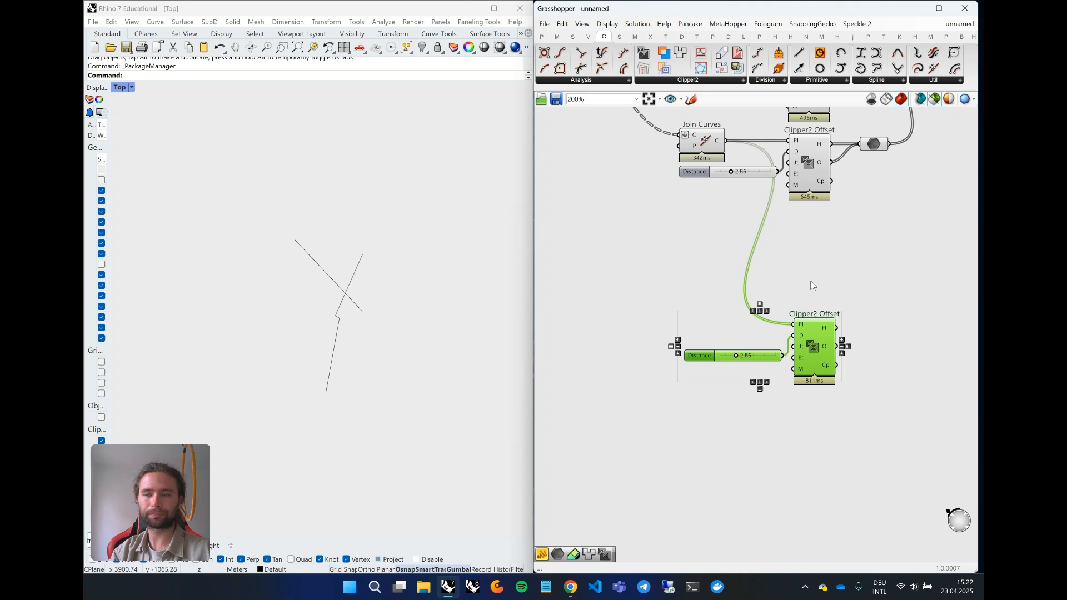
Add a Curve parameter beside the duplicated offset and reference the two crossing test curves from the Rhino viewport
double_click(707, 303)
text(offset)
key(Return)
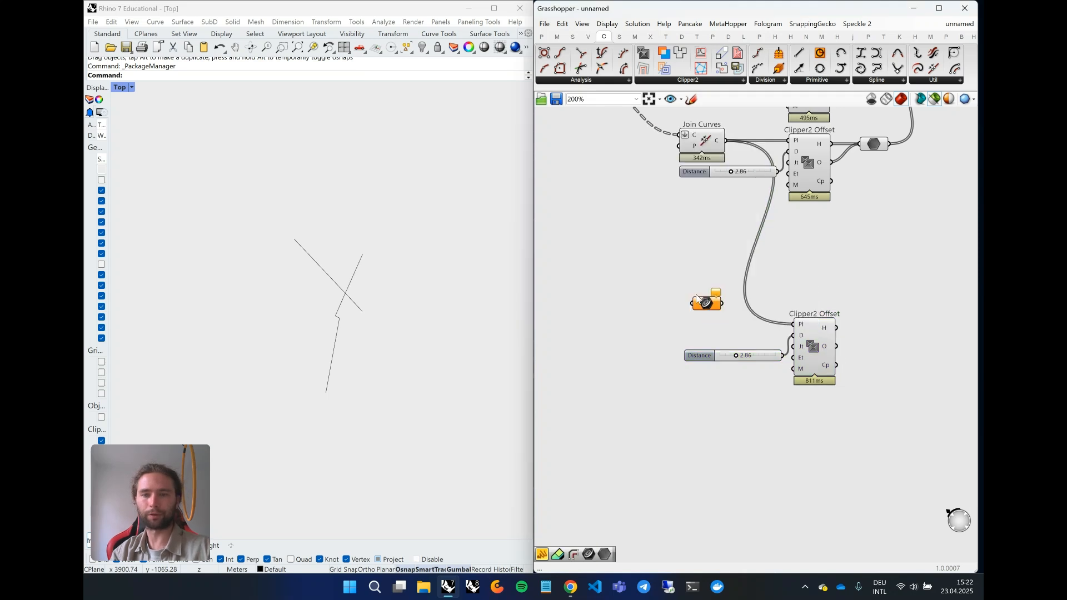
drag(398, 342, 272, 240)
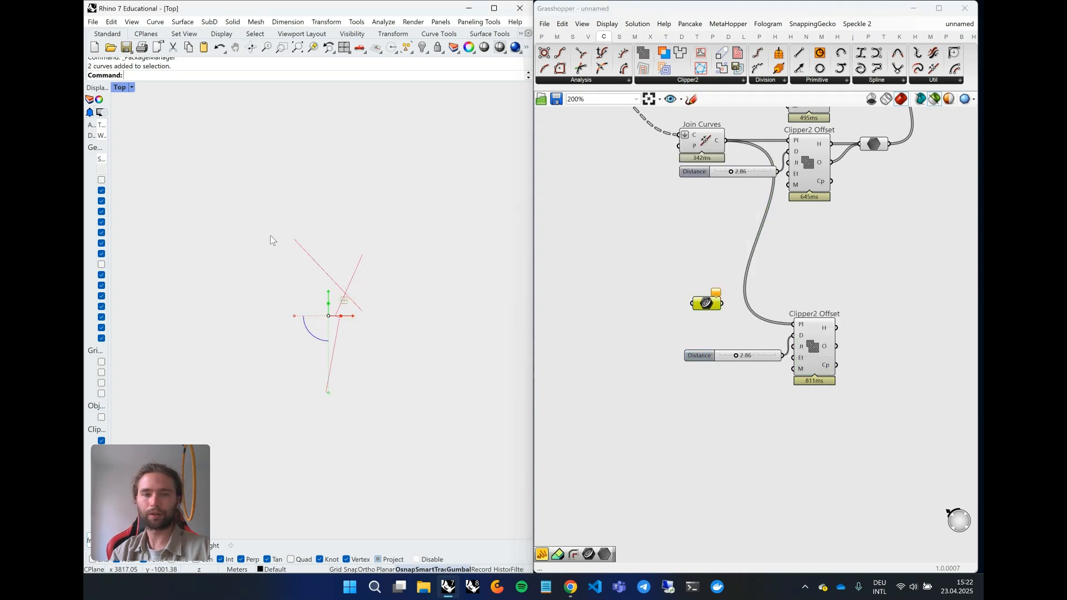
right_click(704, 313)
click(723, 445)
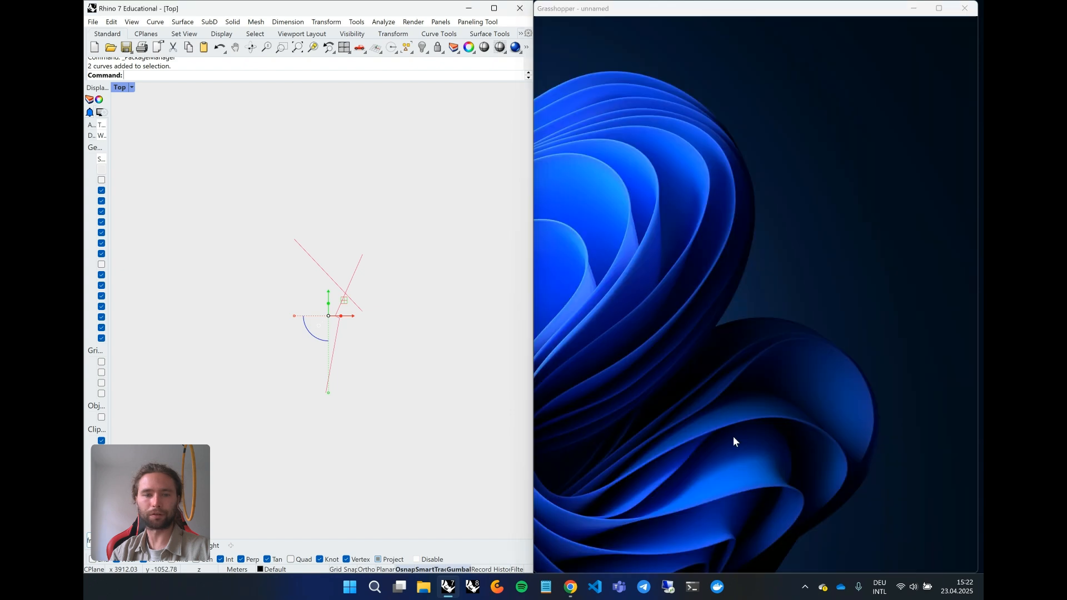
click(445, 296)
scroll(356, 292, up, 5)
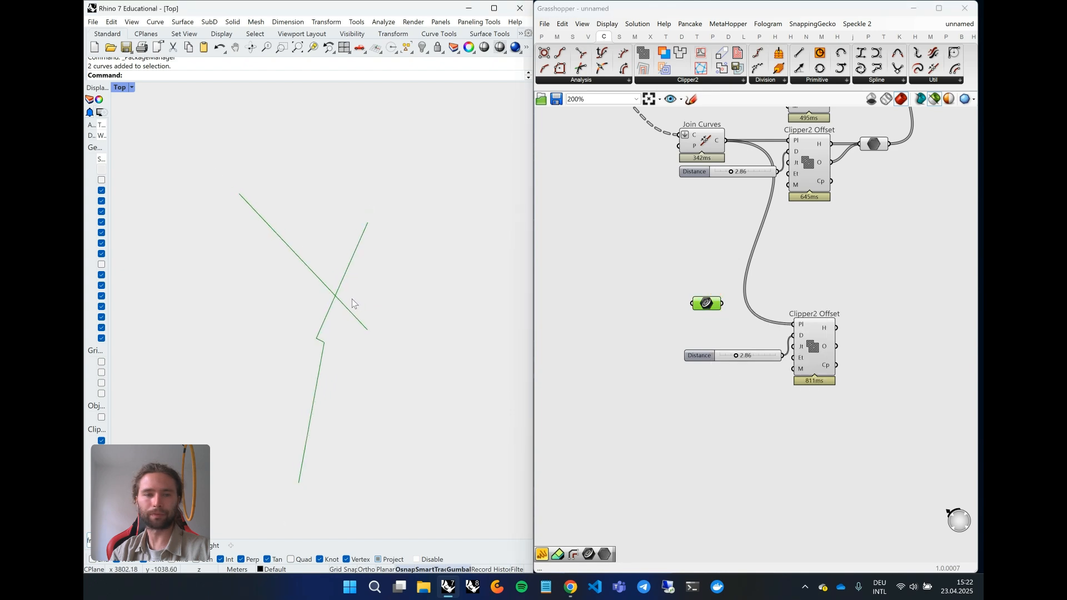
Feed the referenced test curves into the duplicated Clipper2 Offset's polyline input and set its distance to 4.30
drag(722, 305, 750, 305)
click(800, 331)
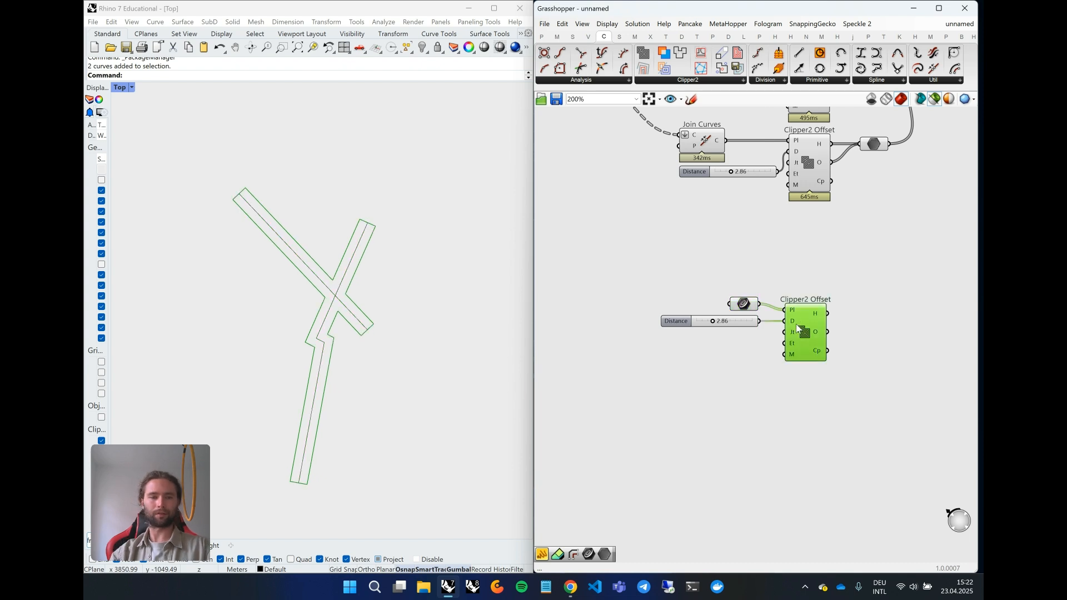
scroll(801, 306, up, 3)
right_drag(801, 306, 786, 261)
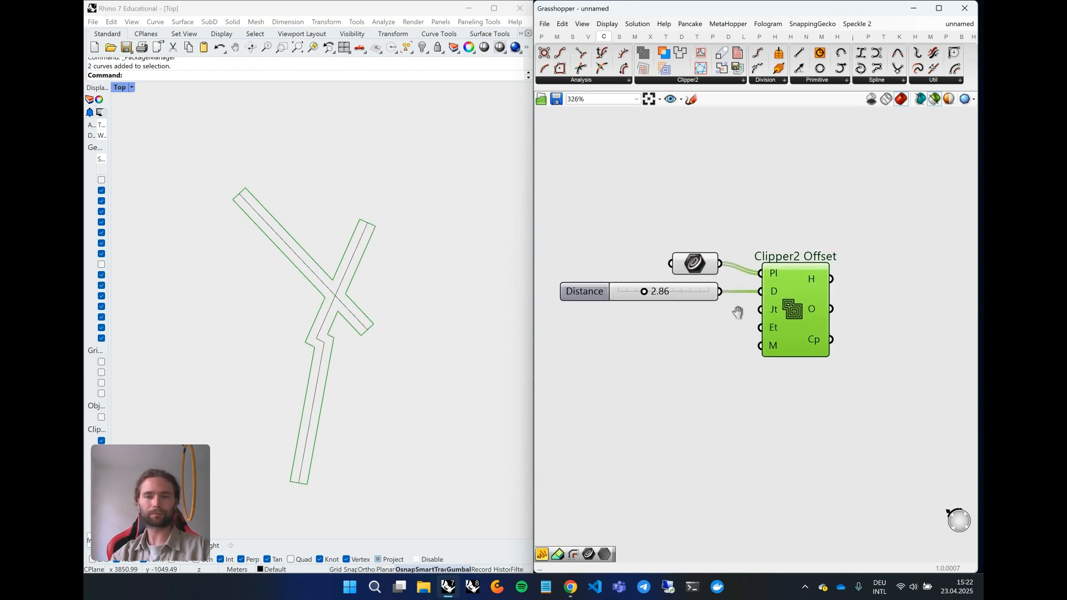
drag(643, 290, 657, 312)
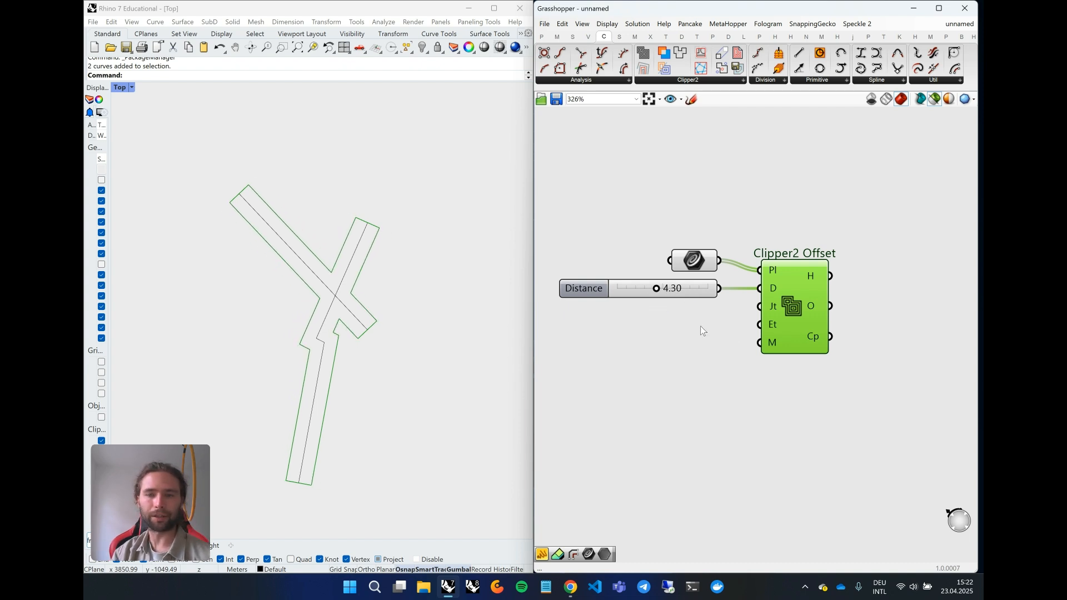
Switch the duplicated offset's join type to Square and back to Miter, comparing the corners at the kink
scroll(764, 326, up, 2)
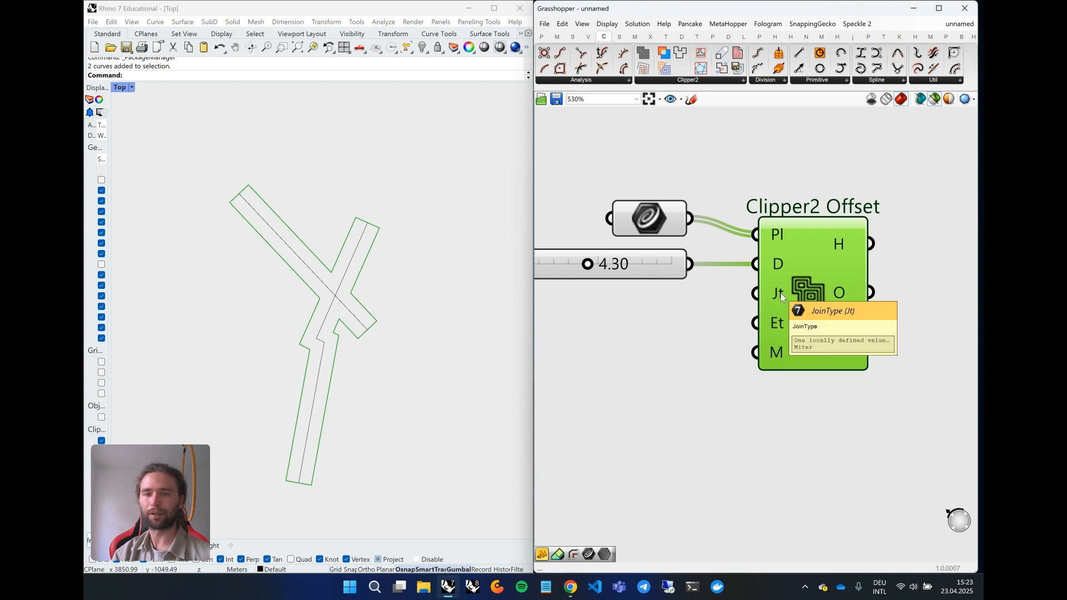
right_click(781, 297)
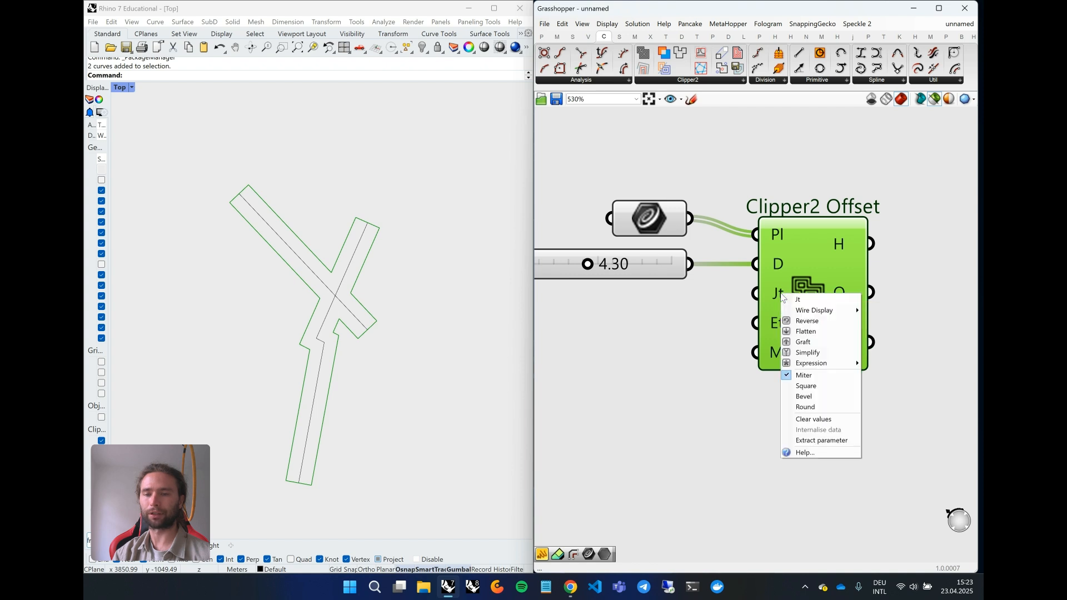
click(808, 388)
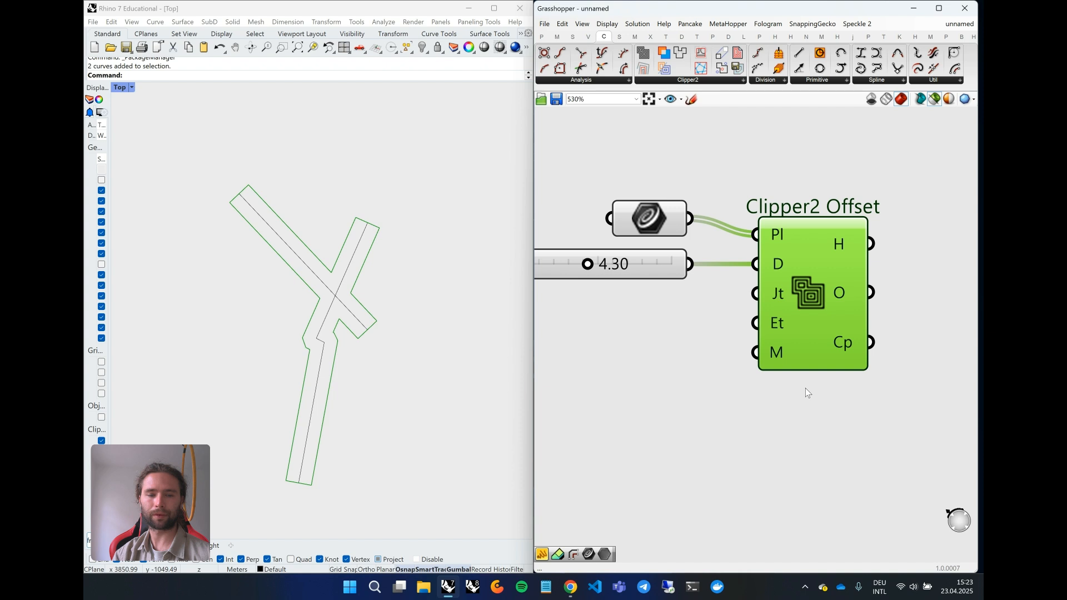
right_click(783, 298)
scroll(312, 348, up, 5)
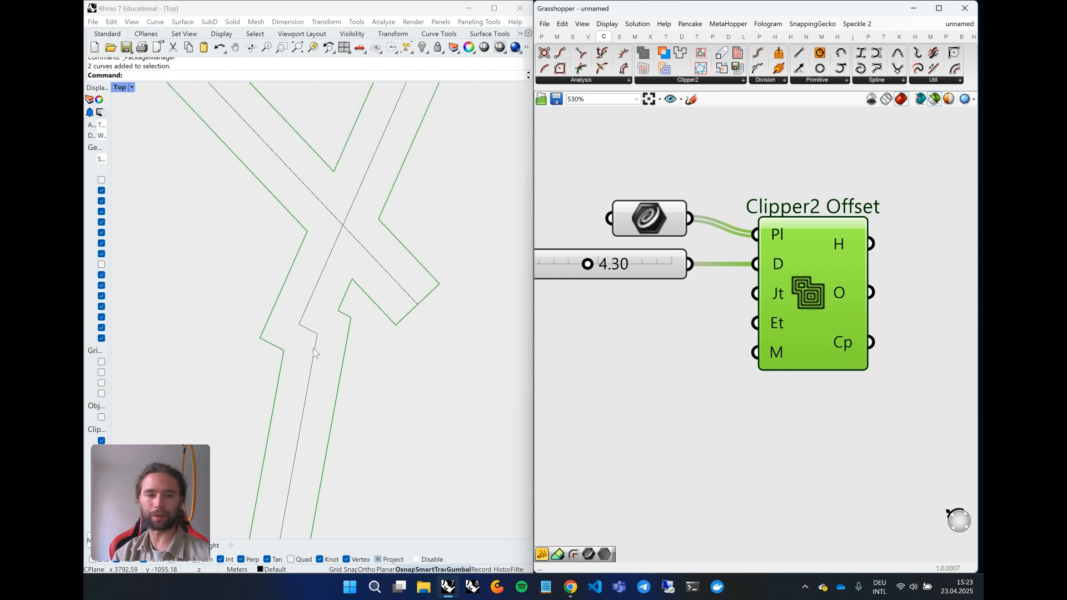
Set the test offset's join type to Square, inspect the kink and set the distance to 3.81
right_click(782, 300)
click(804, 389)
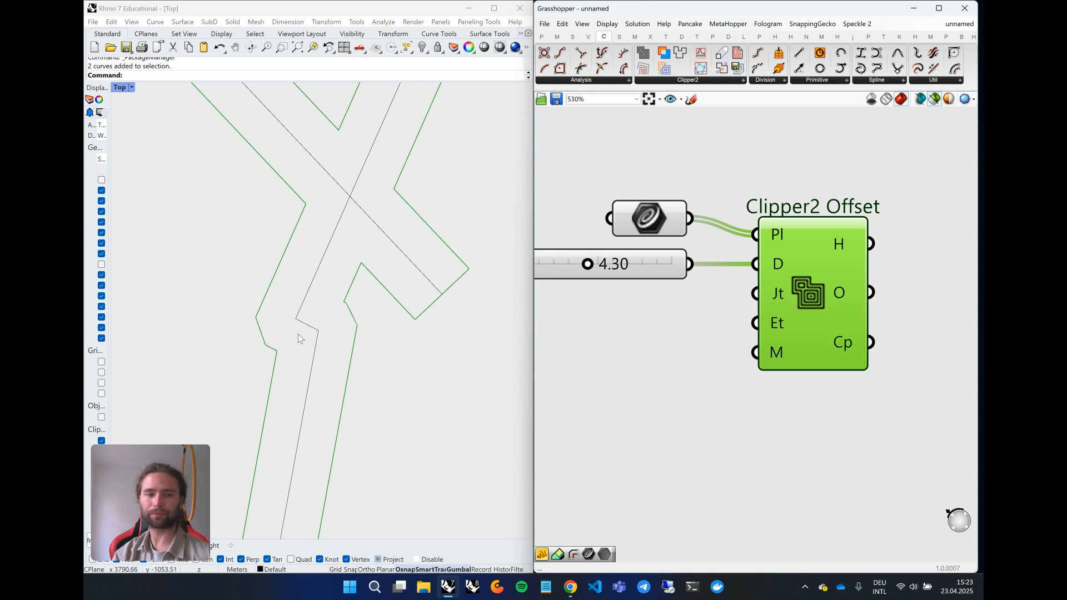
scroll(290, 333, down, 4)
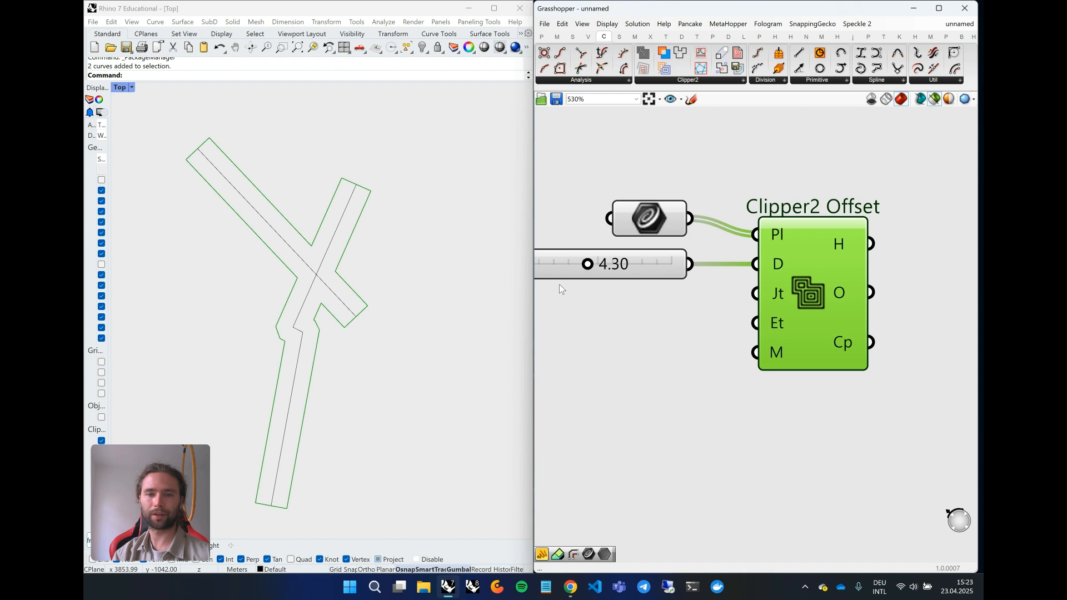
drag(587, 264, 591, 310)
Set the test offset's join type to Bevel and reduce the distance to 2.95
right_click(781, 294)
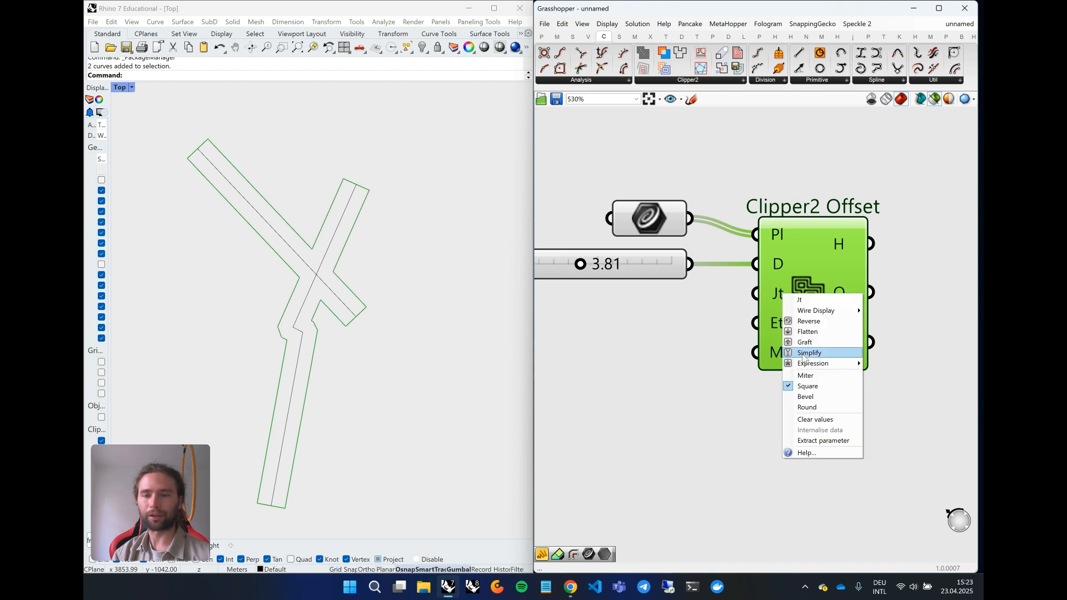
click(809, 397)
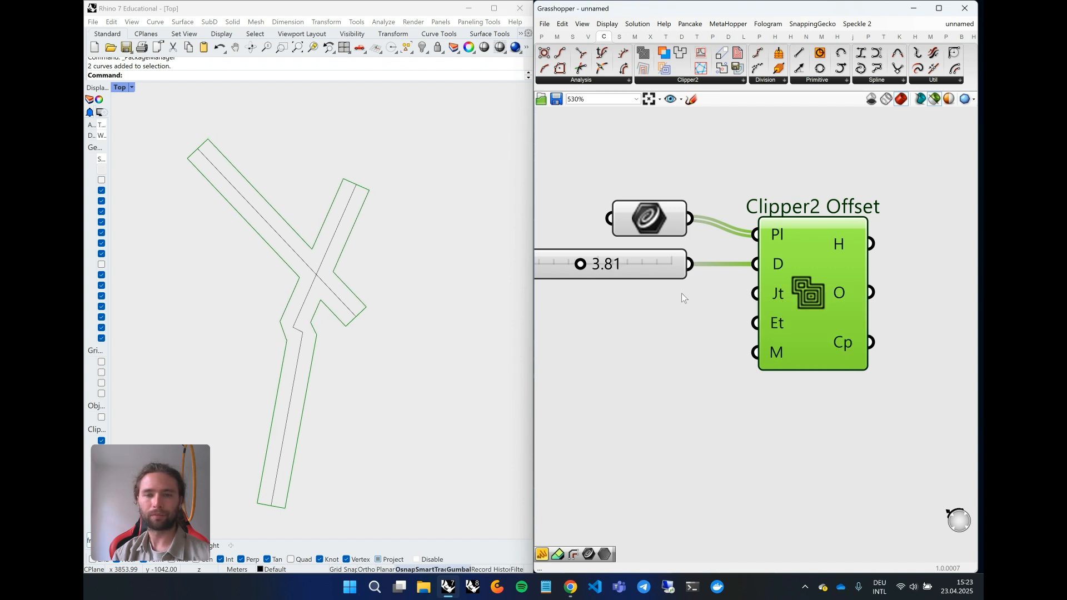
scroll(667, 281, down, 2)
drag(632, 264, 617, 291)
Set the test offset's join type to Round and examine the rounded corners at the kink up close
right_click(763, 282)
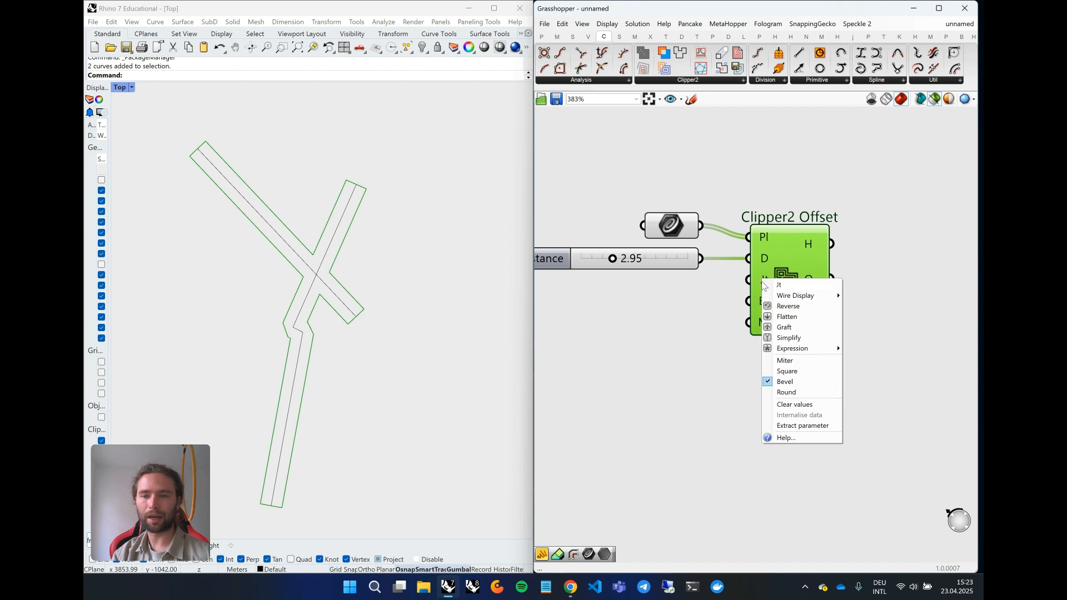
click(790, 394)
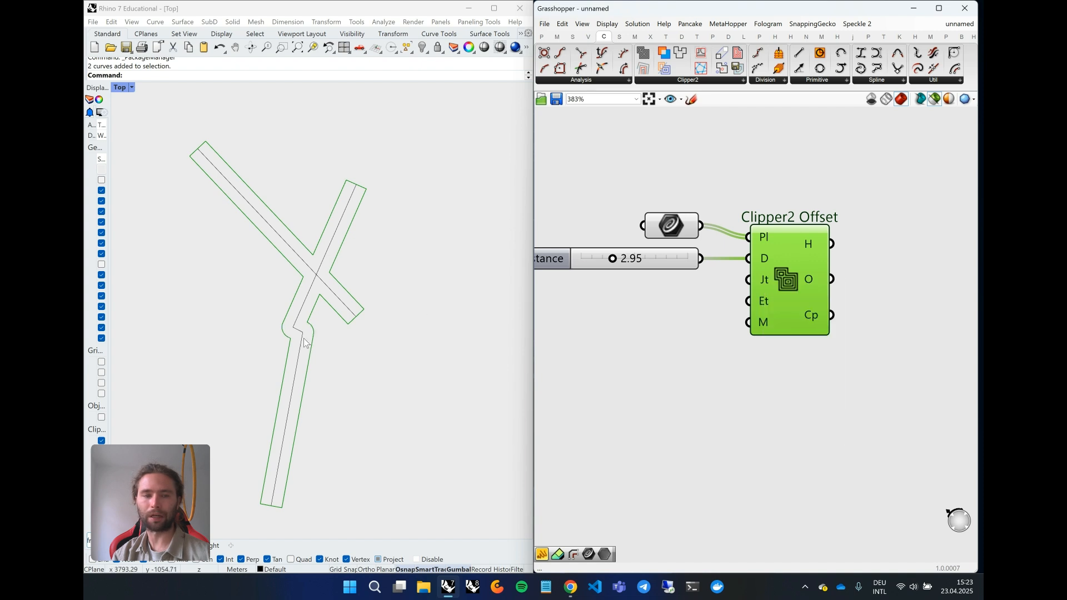
scroll(304, 342, up, 10)
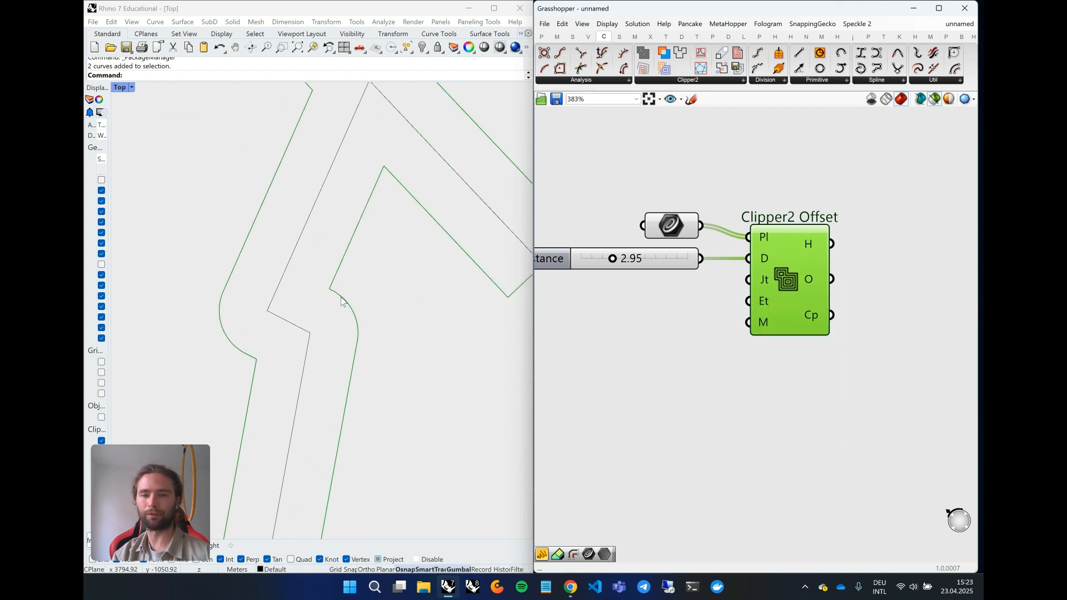
scroll(343, 300, up, 10)
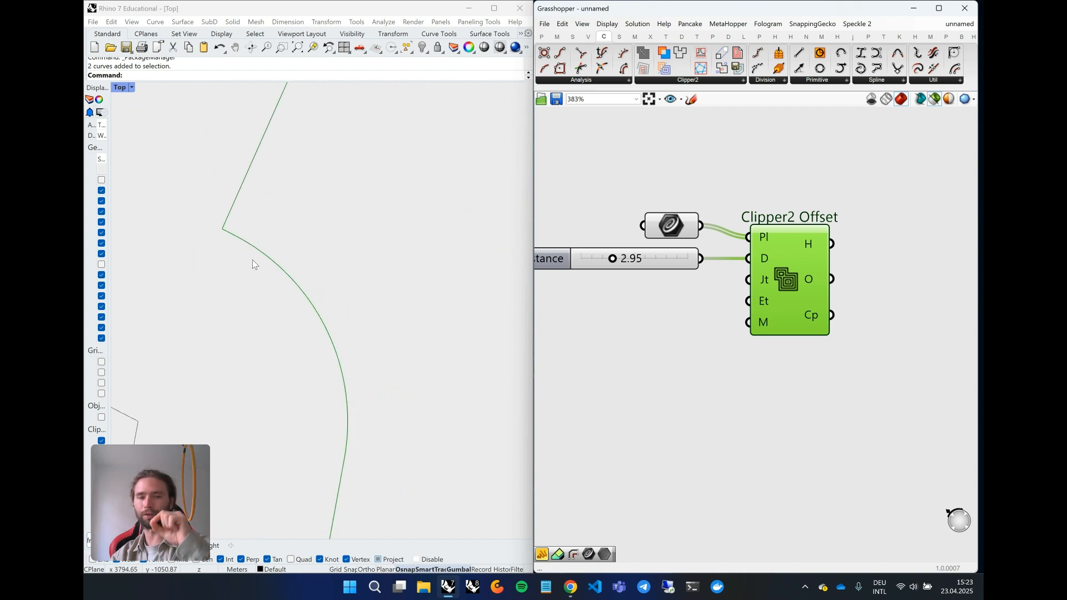
scroll(391, 288, down, 5)
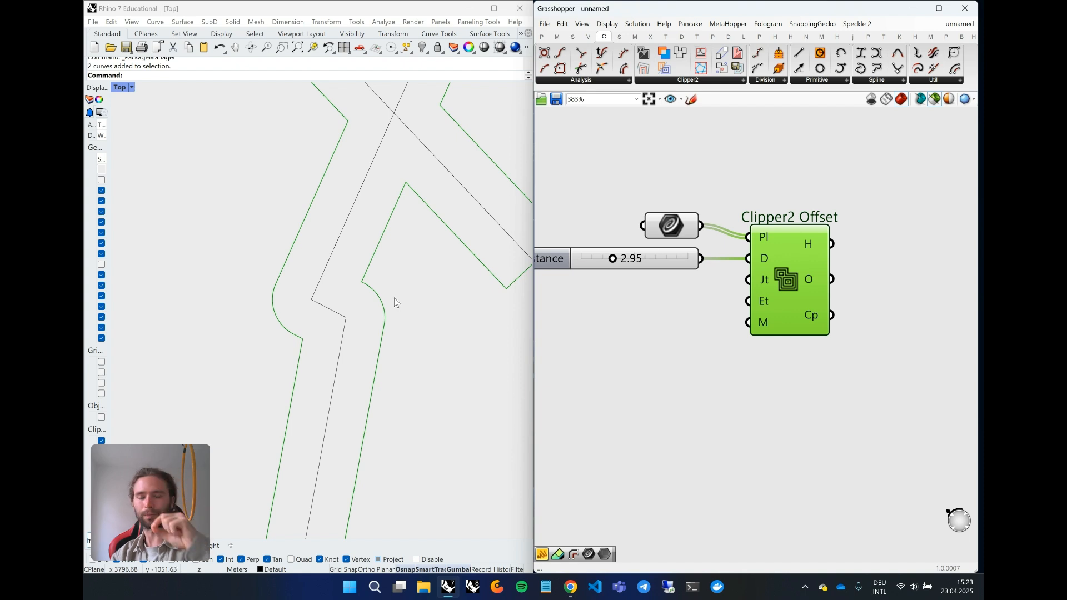
Add an Explode component fed by the offset's H and O outputs and examine the vertices along the rounded corners
double_click(890, 259)
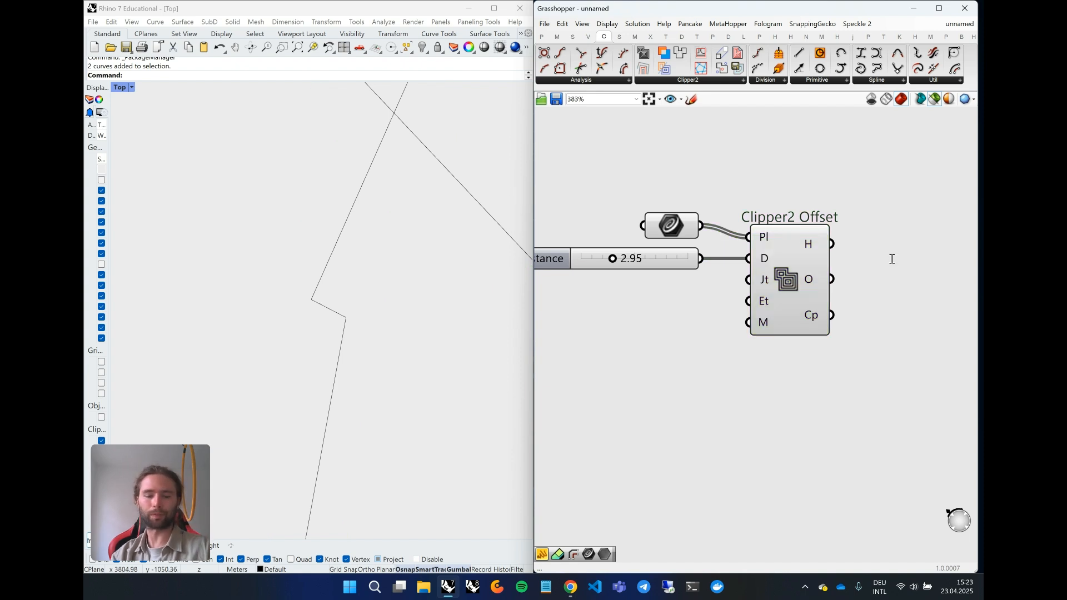
text(explode)
key(Return)
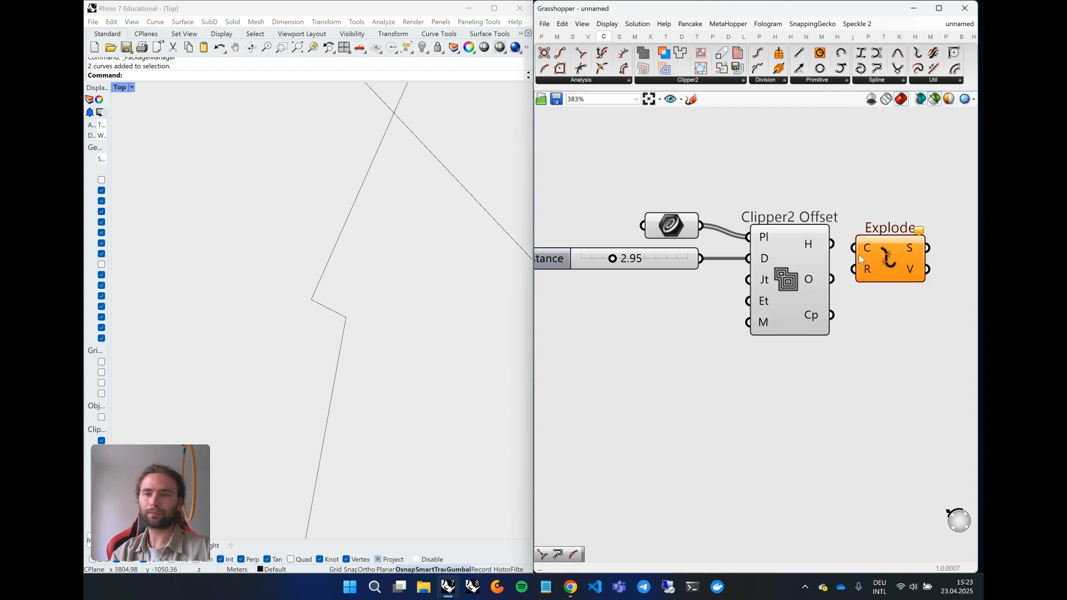
drag(832, 245, 887, 258)
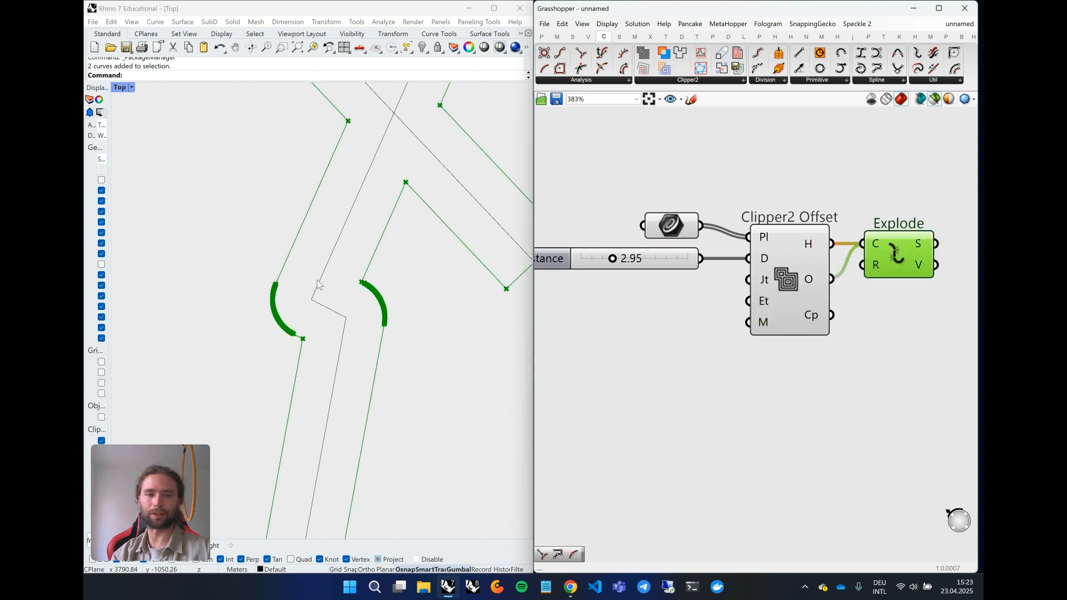
scroll(317, 284, down, 5)
scroll(325, 275, up, 7)
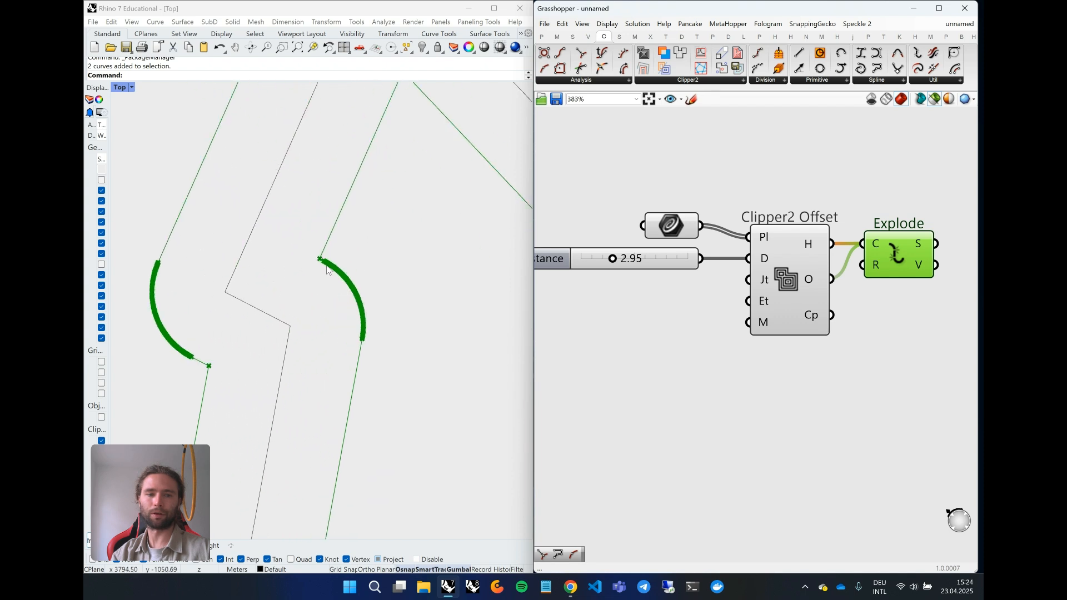
scroll(328, 266, up, 5)
scroll(329, 262, down, 2)
scroll(387, 303, up, 4)
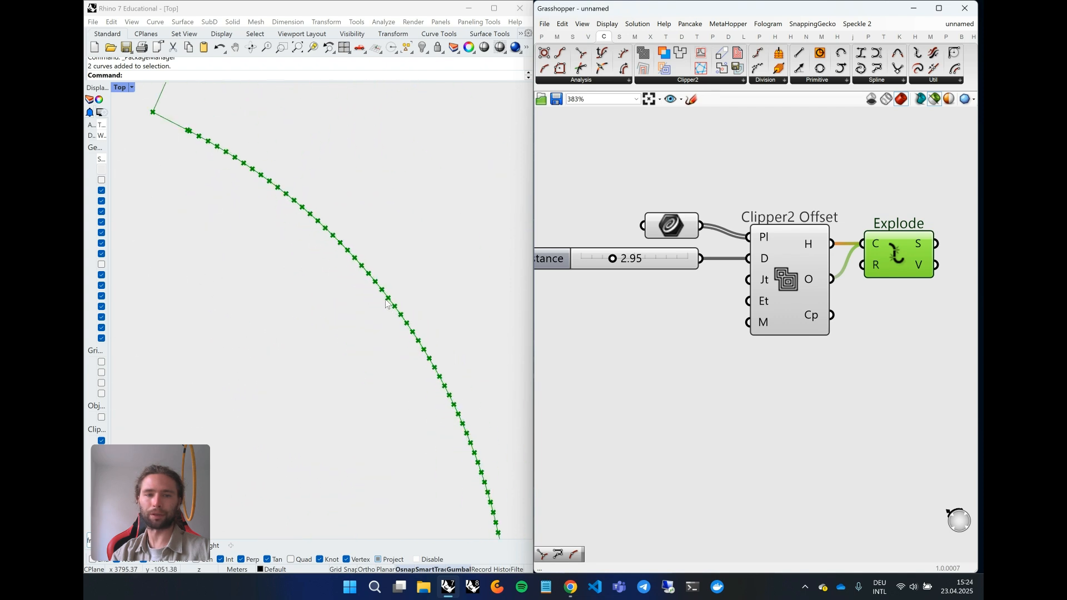
scroll(386, 303, down, 6)
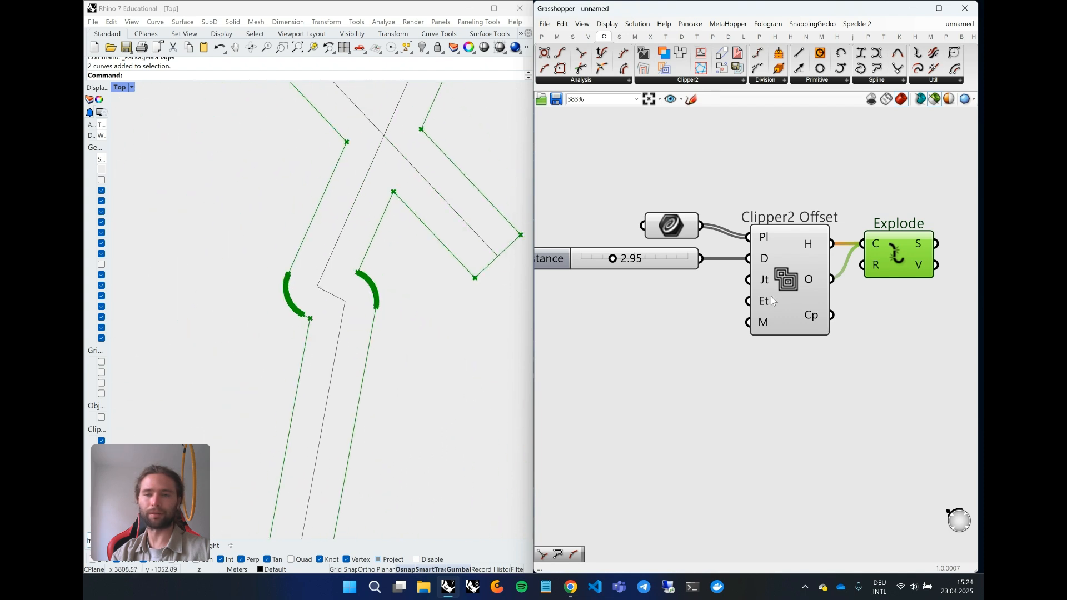
Remove the Explode component and set the test offset's join type to Bevel
key(Delete)
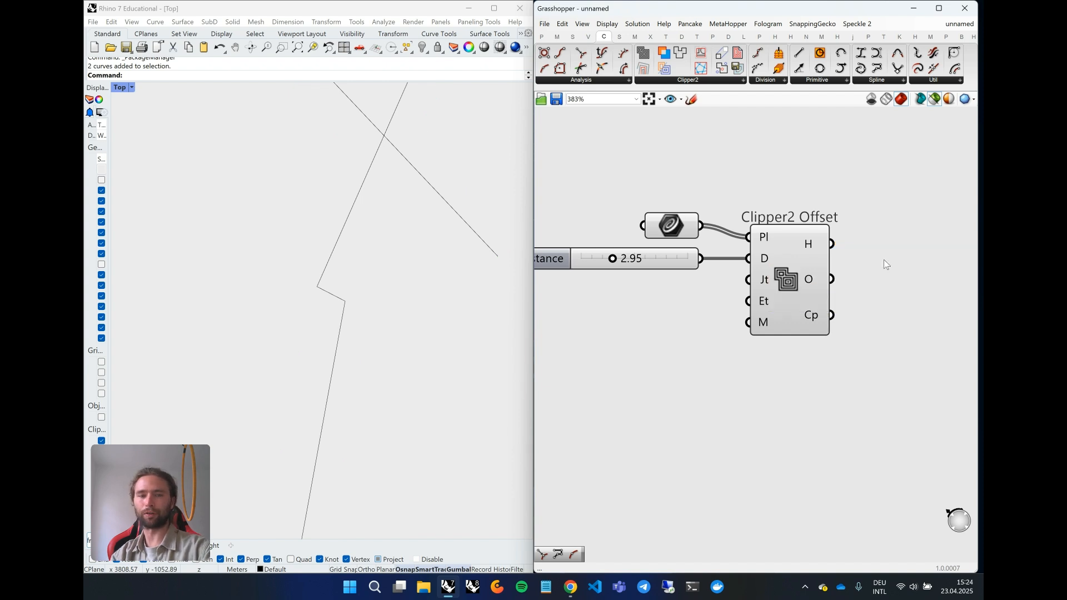
click(790, 285)
right_click(771, 288)
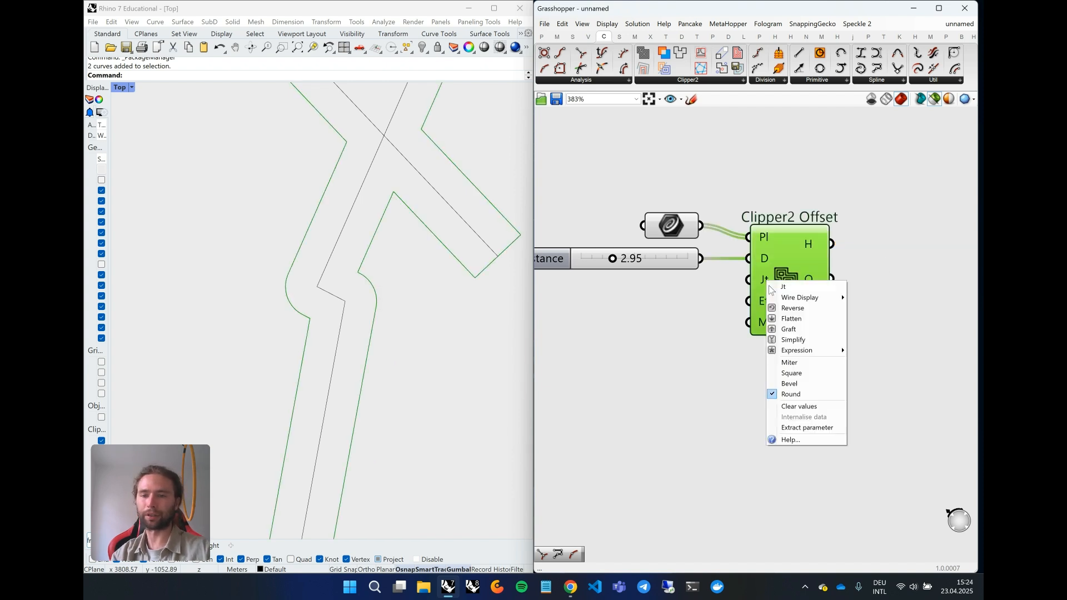
click(789, 383)
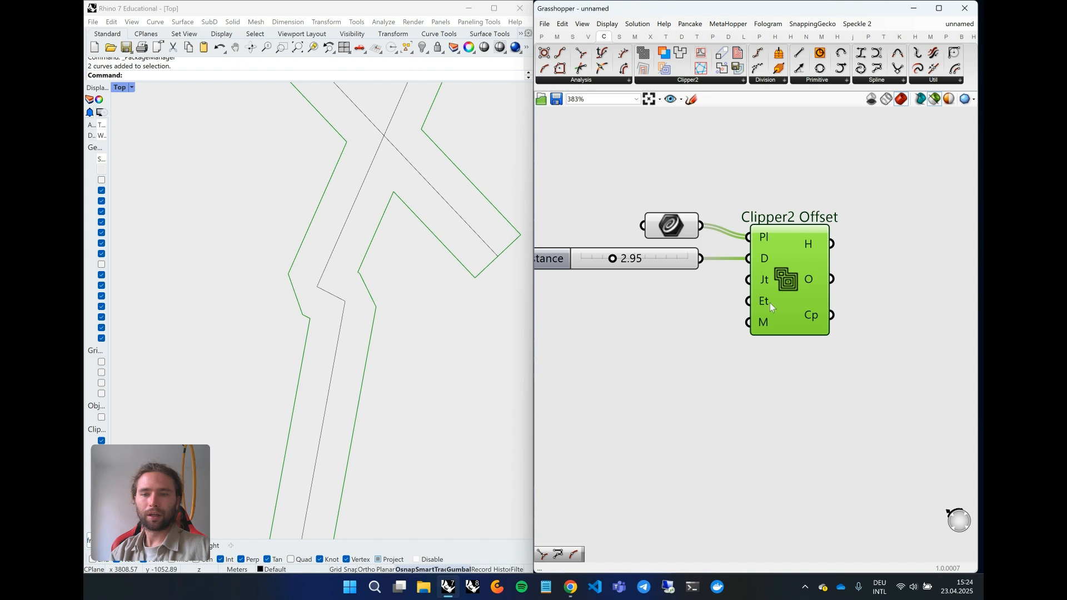
Shift the Clipper2 Offset component slightly away from its inputs and set its end type to Joined
drag(784, 286, 798, 287)
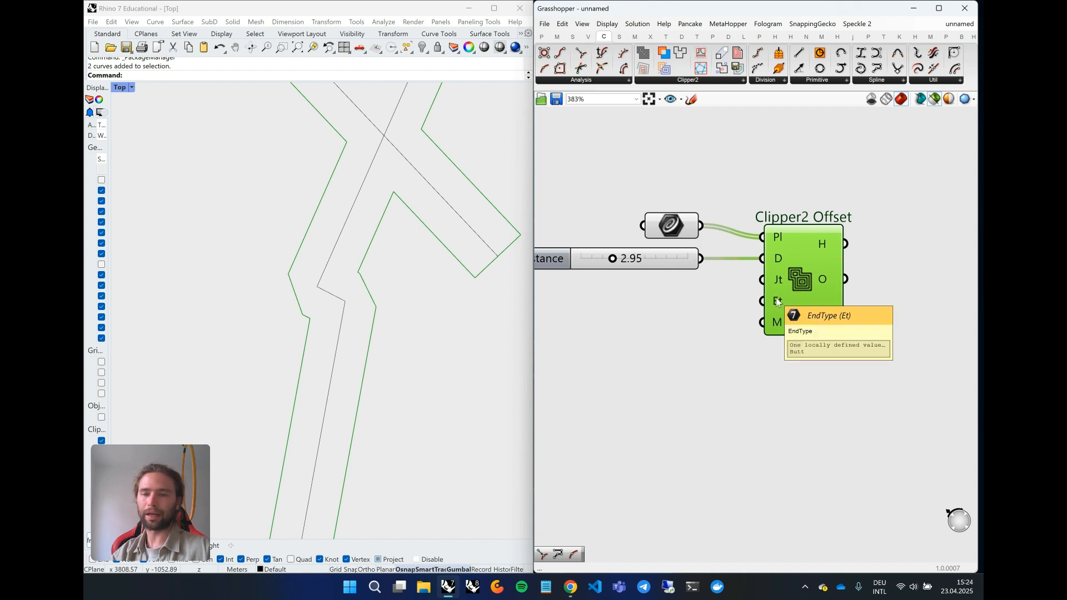
scroll(339, 352, down, 12)
right_drag(372, 343, 375, 330)
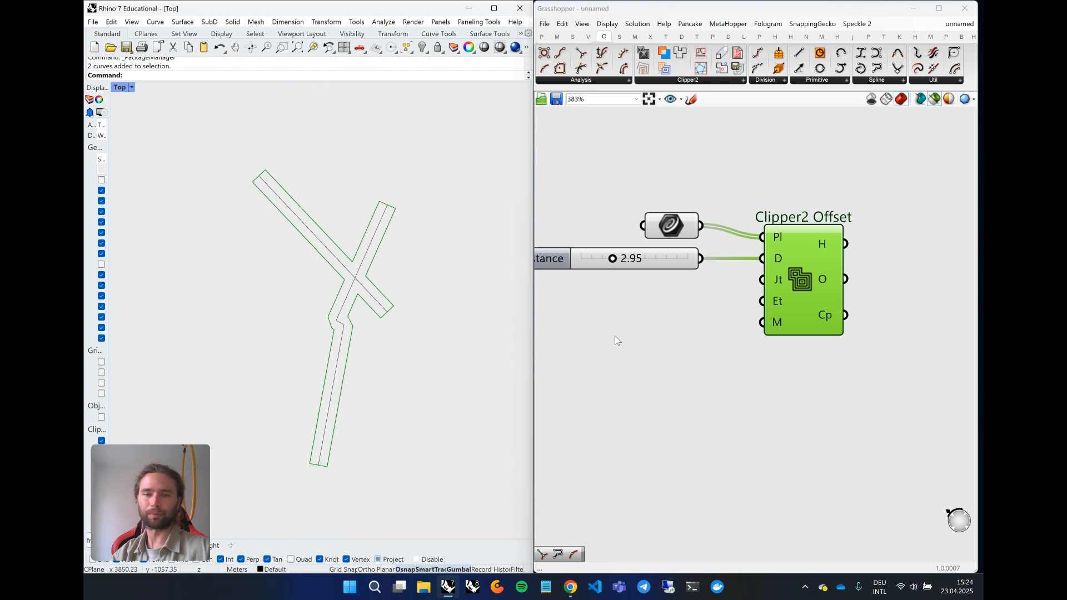
right_click(780, 299)
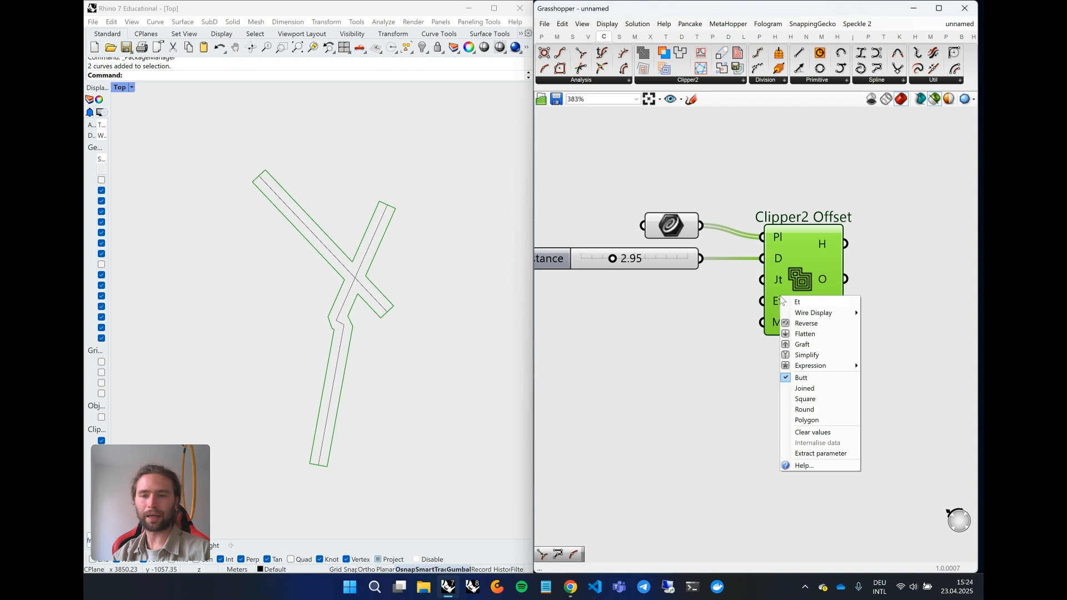
click(816, 390)
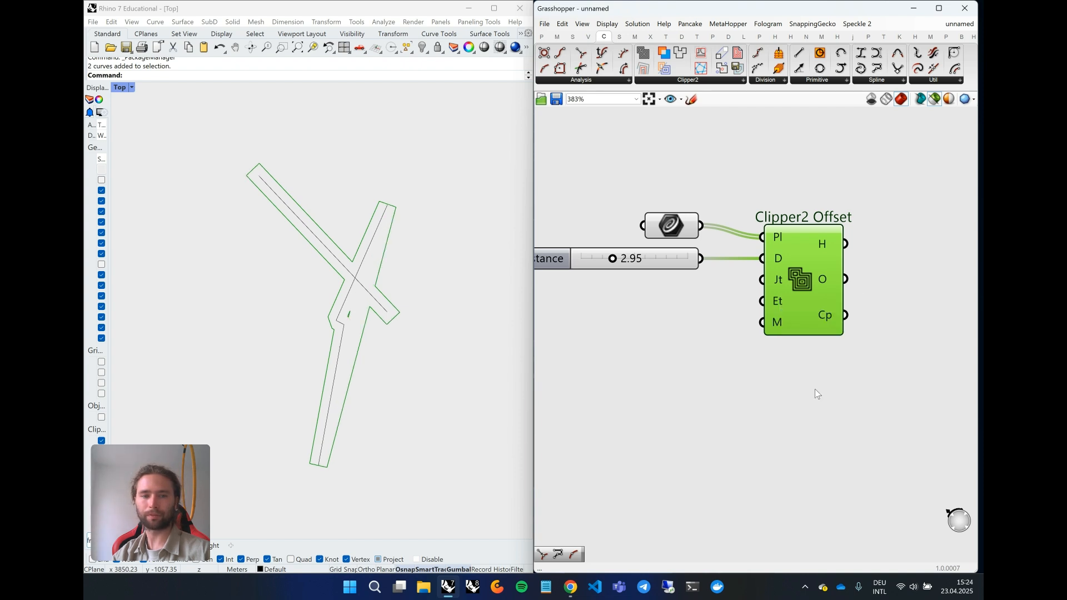
Pull the kinked polyline's upper kink vertex outward and move the crossing line's lower end further away from the polyline
click(339, 322)
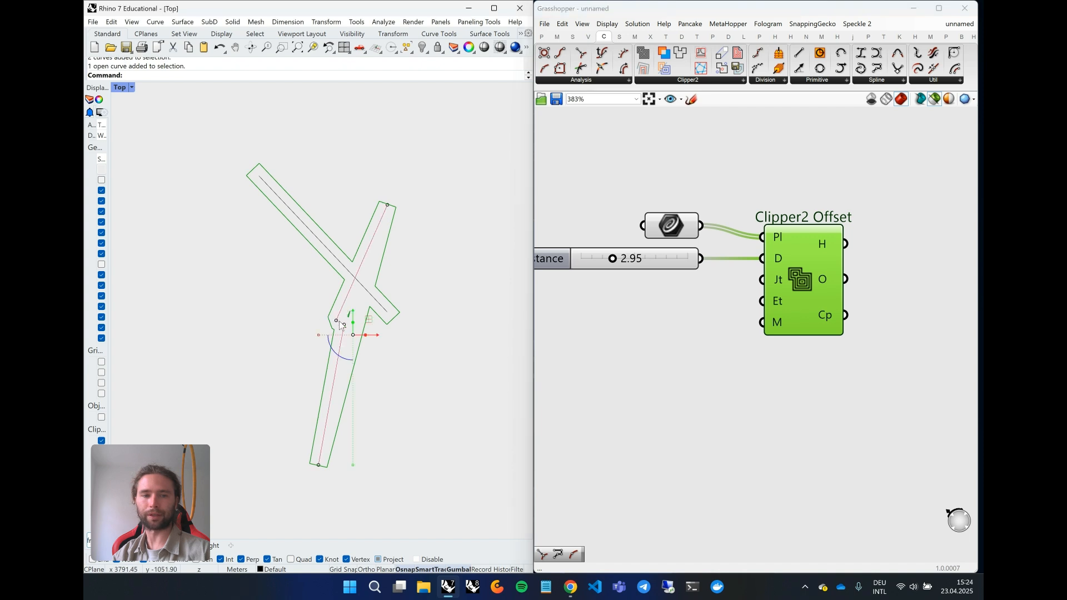
drag(336, 321, 275, 304)
click(245, 255)
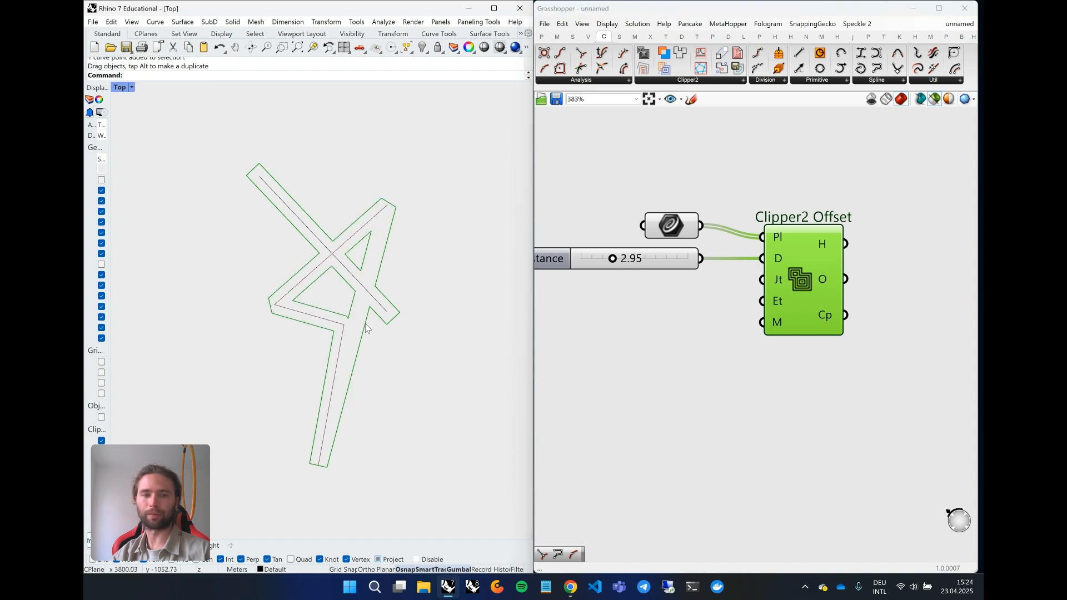
click(388, 313)
drag(388, 314, 449, 323)
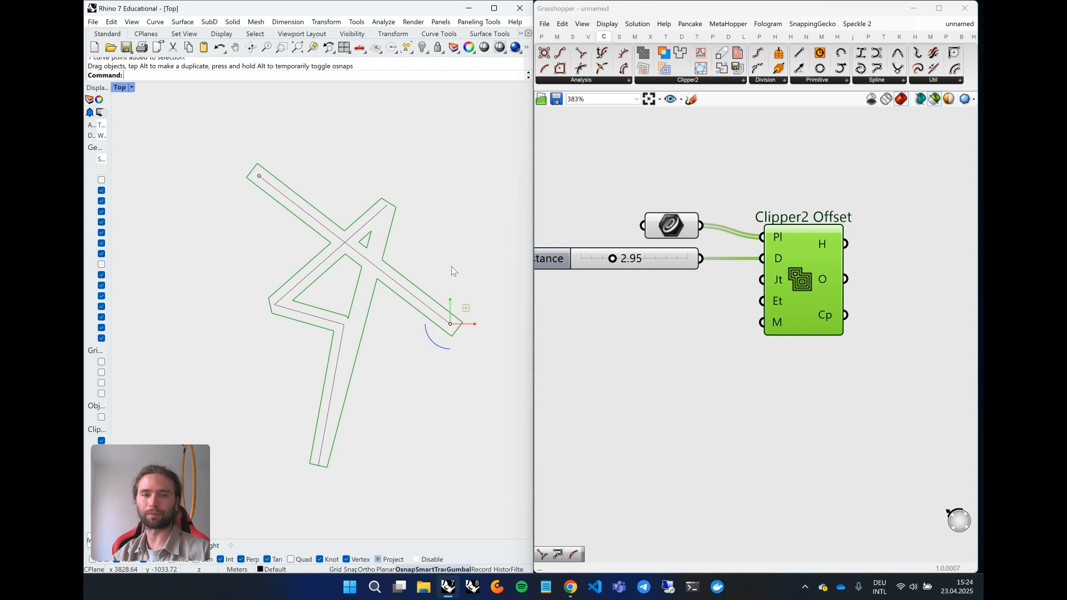
key(Escape)
Move the kinked polyline's lower kink vertex down towards its outer side to widen the bend
click(340, 325)
scroll(342, 329, up, 5)
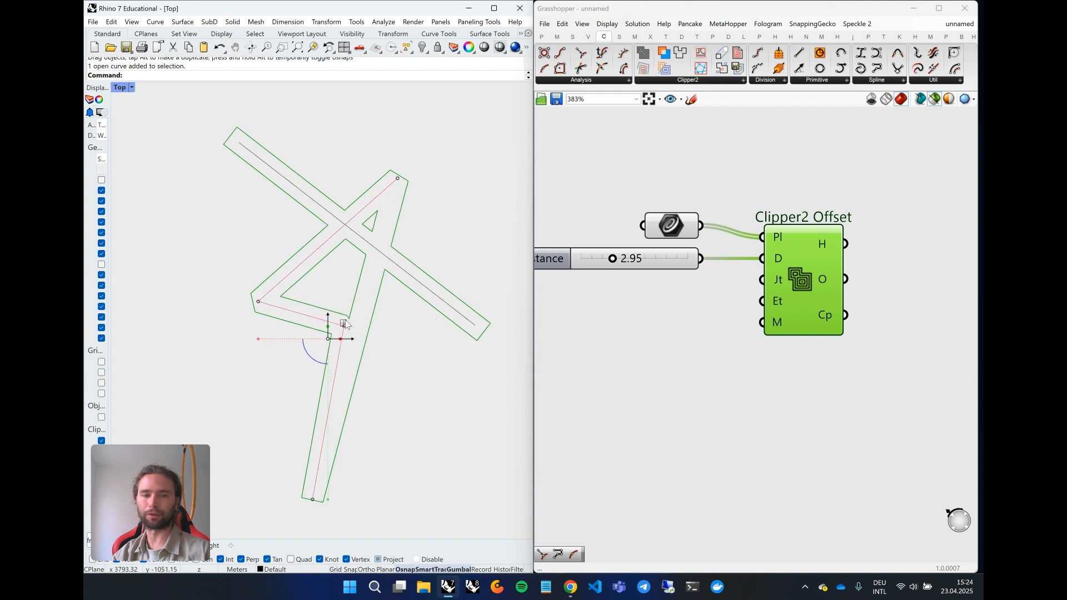
drag(344, 331, 256, 369)
key(Escape)
scroll(302, 296, down, 3)
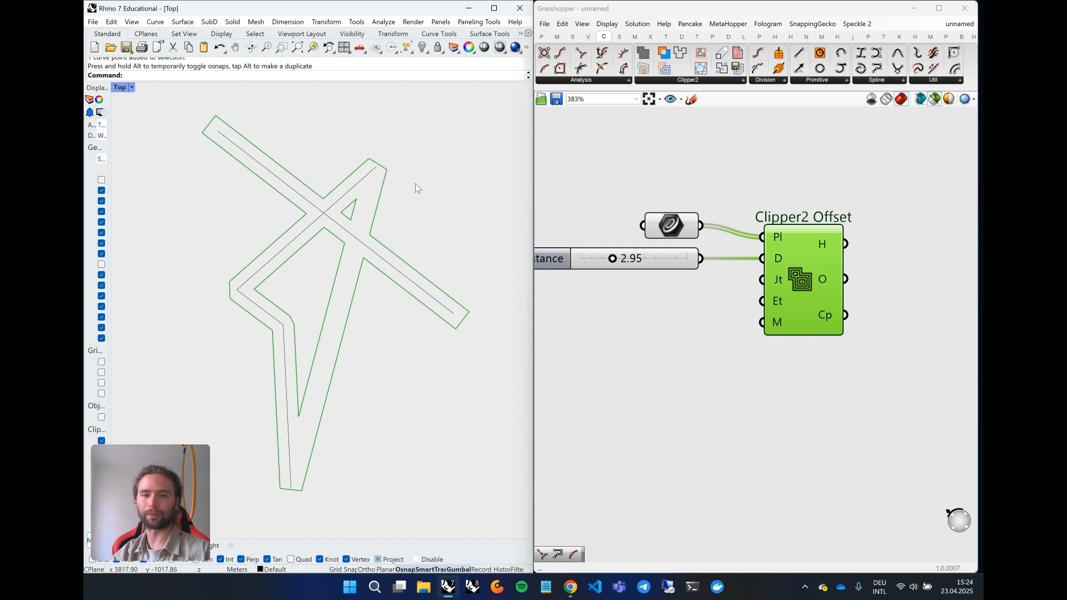
Set the test offset's end type to Square, compare it with Butt, and examine the square cap at the crossing line's end up close
right_click(777, 301)
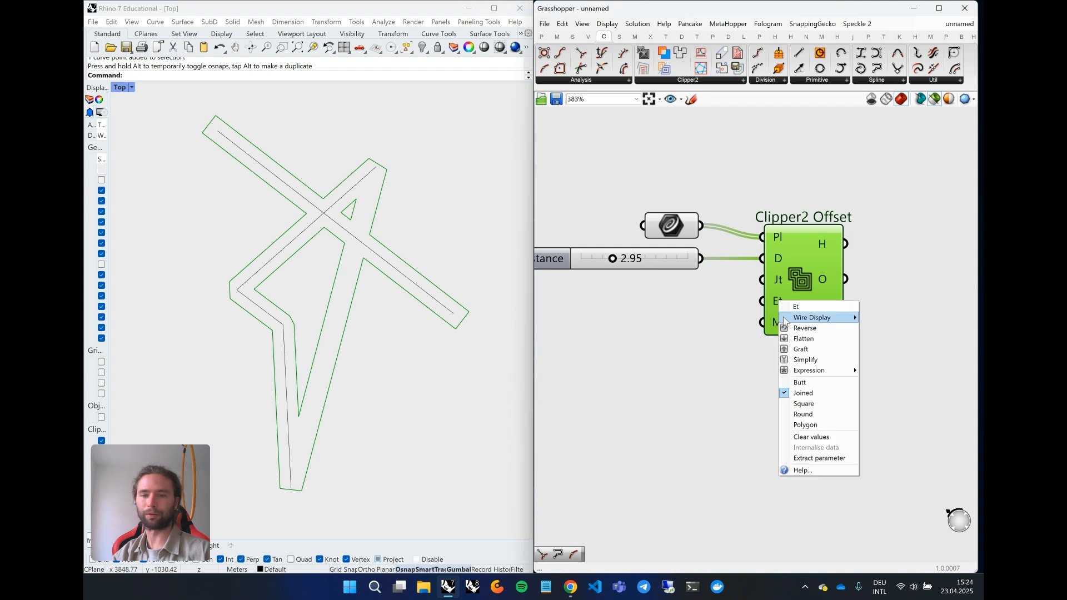
click(807, 405)
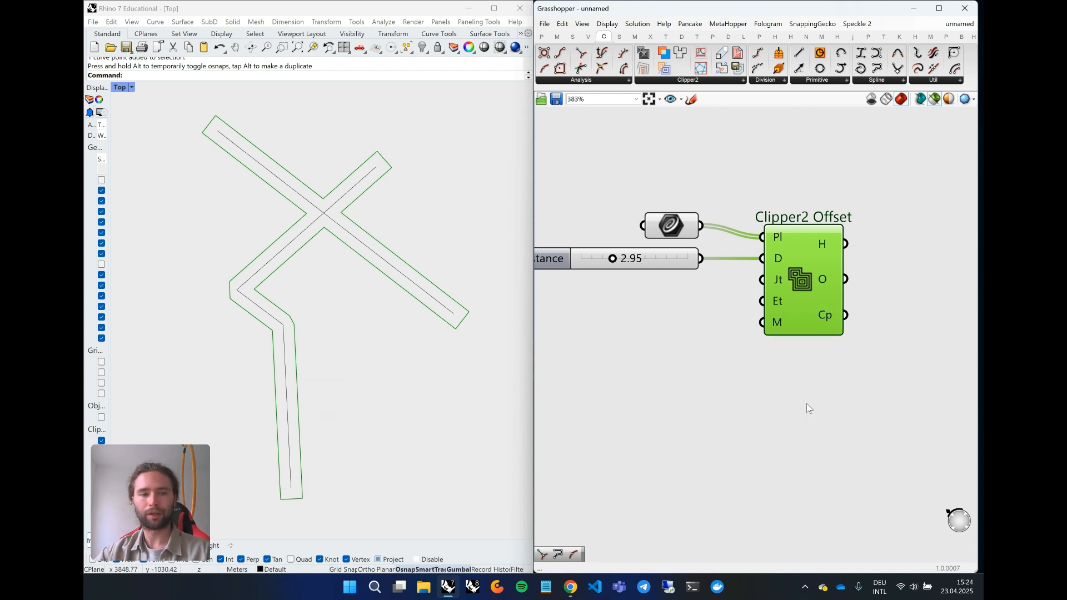
right_click(779, 303)
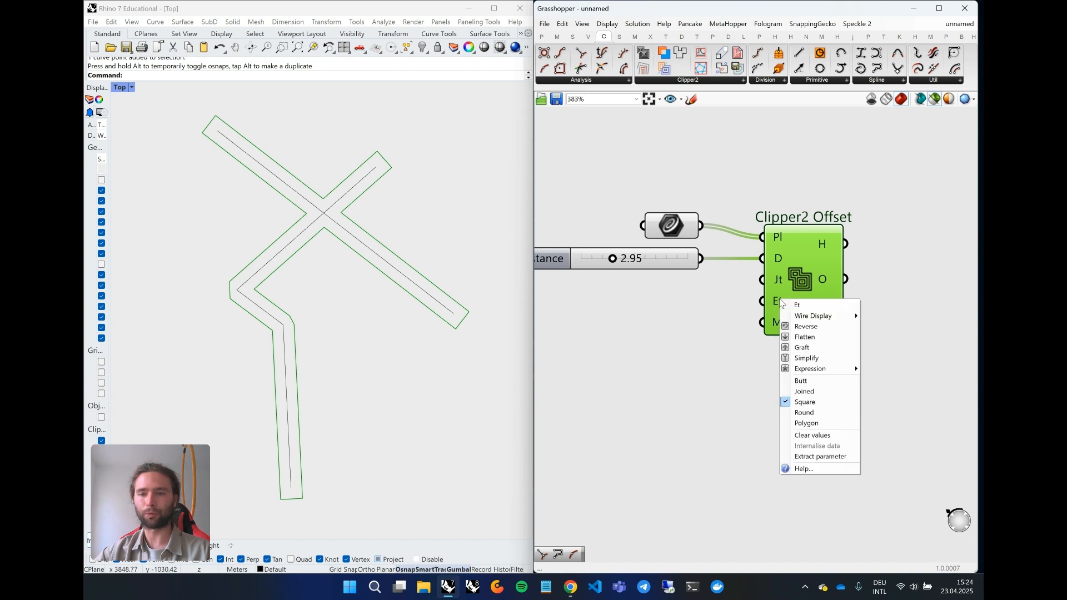
click(798, 381)
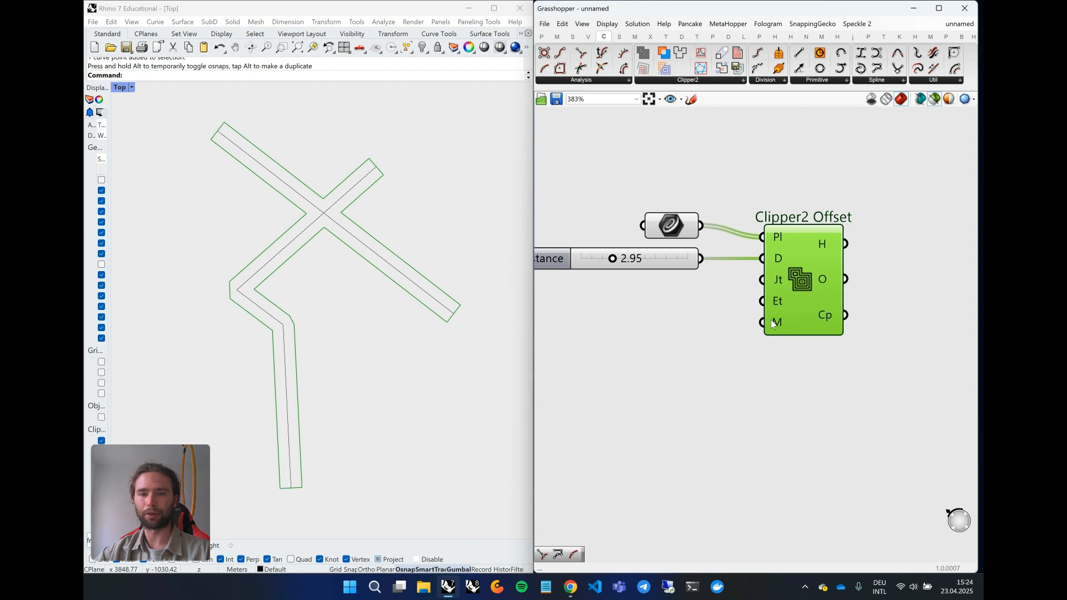
right_click(778, 305)
click(801, 404)
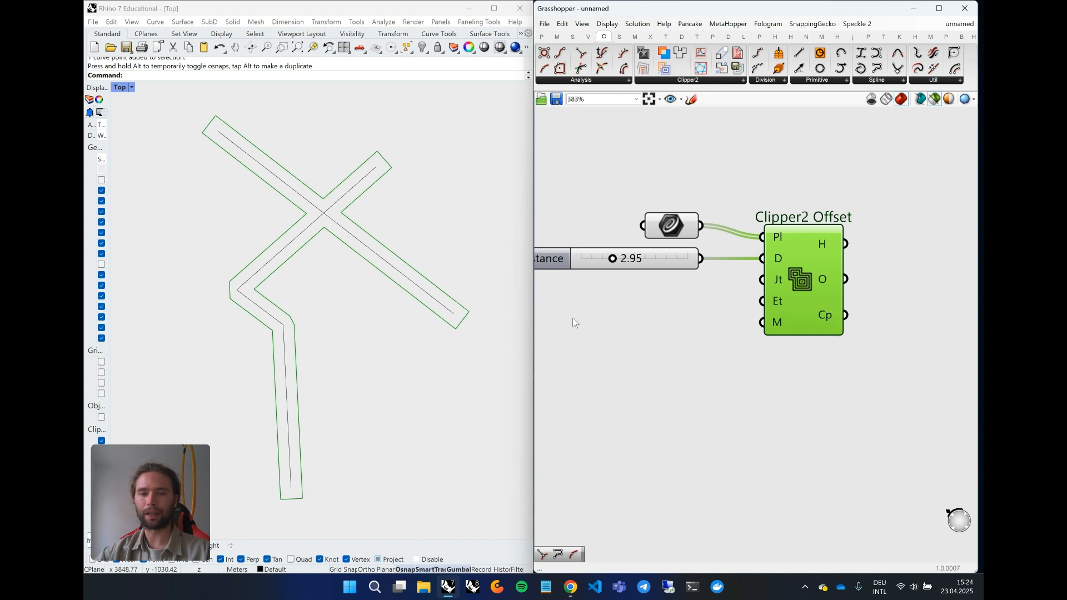
scroll(459, 325, up, 2)
scroll(460, 324, up, 2)
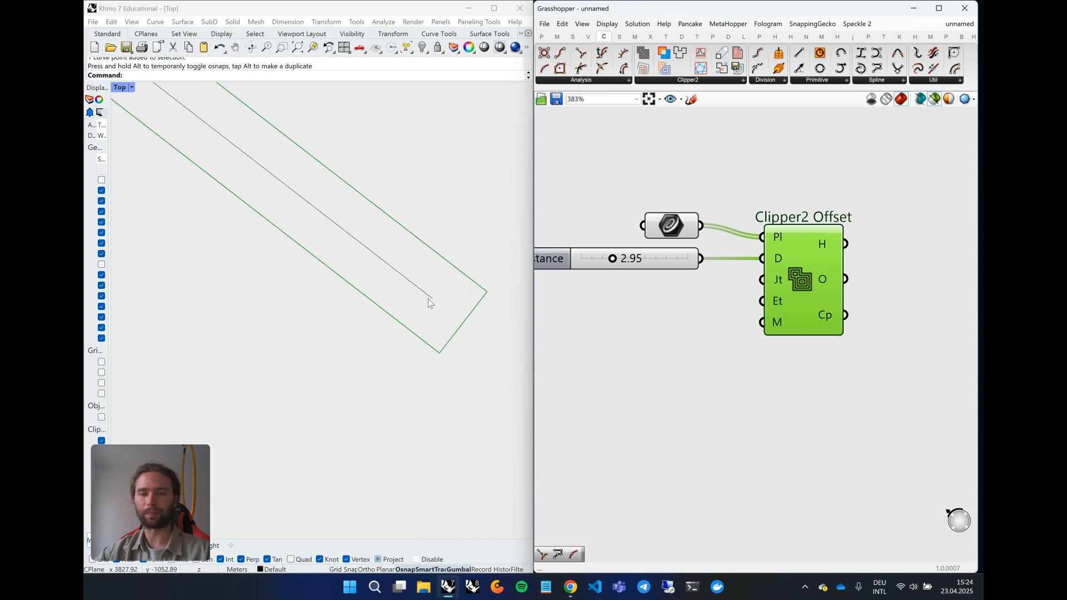
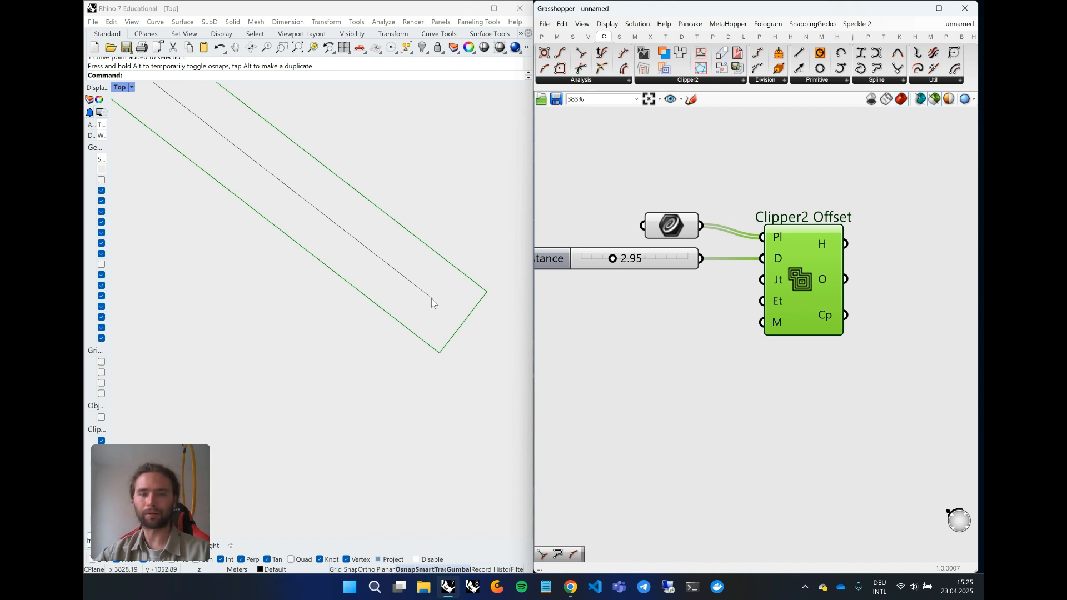
click(432, 298)
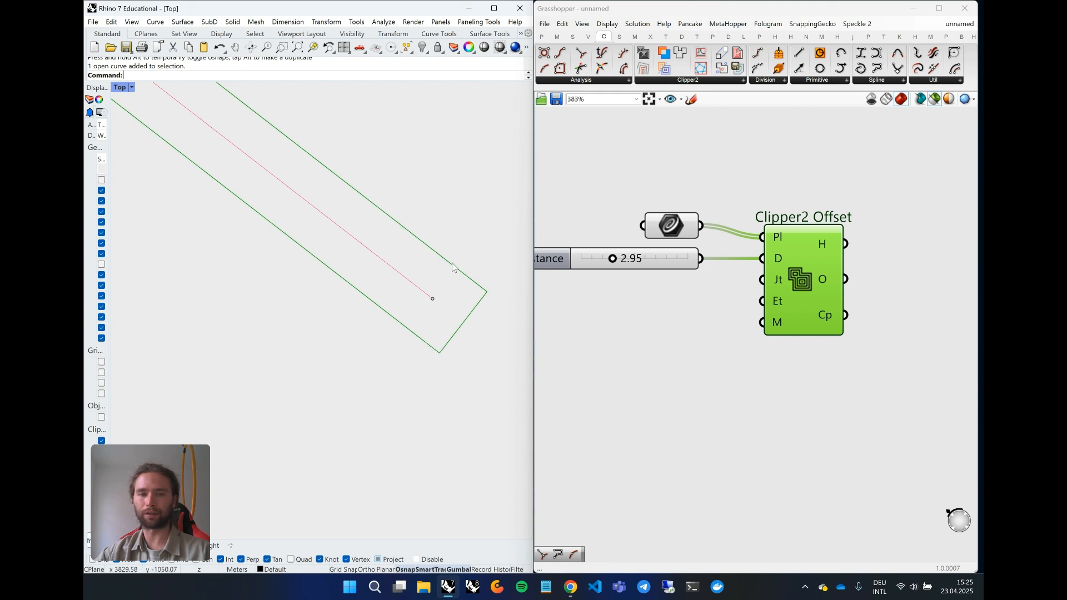
scroll(504, 324, down, 3)
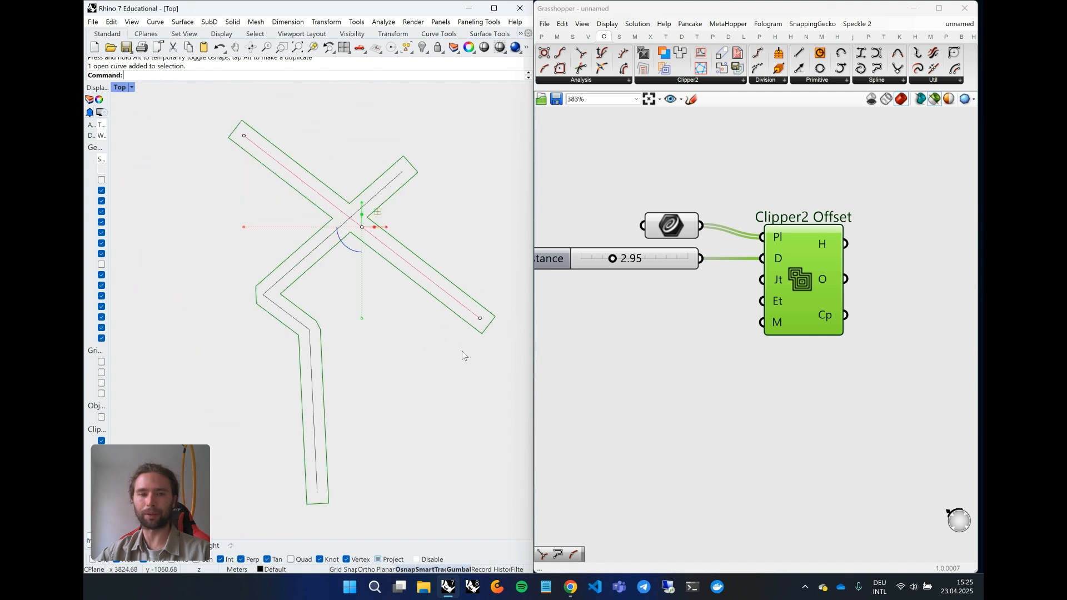
right_drag(462, 352, 422, 345)
Try the Round and Polygon end types on the test offset
right_click(776, 305)
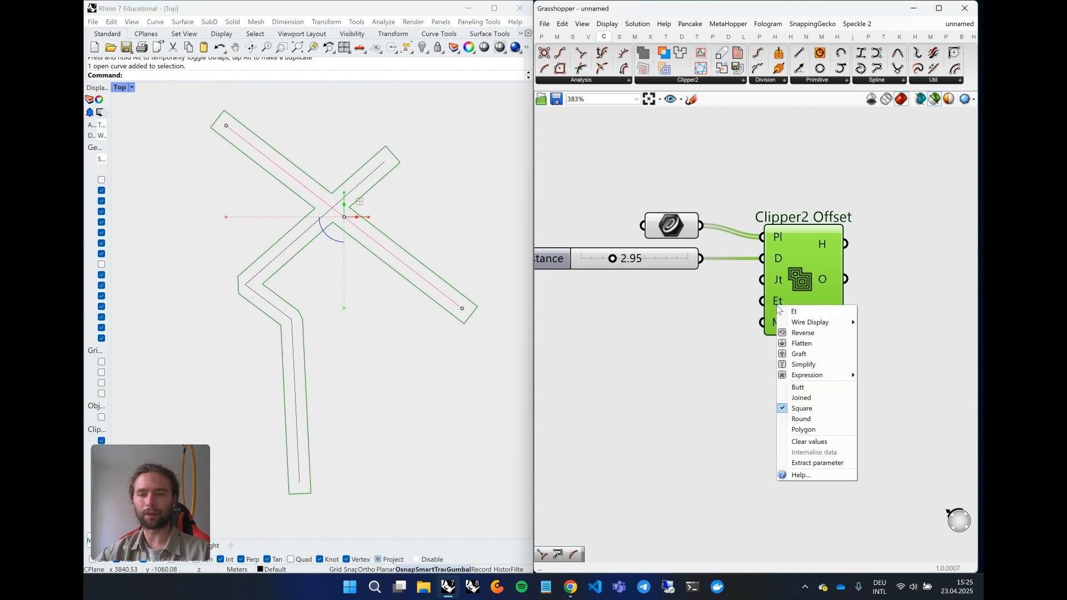
click(798, 421)
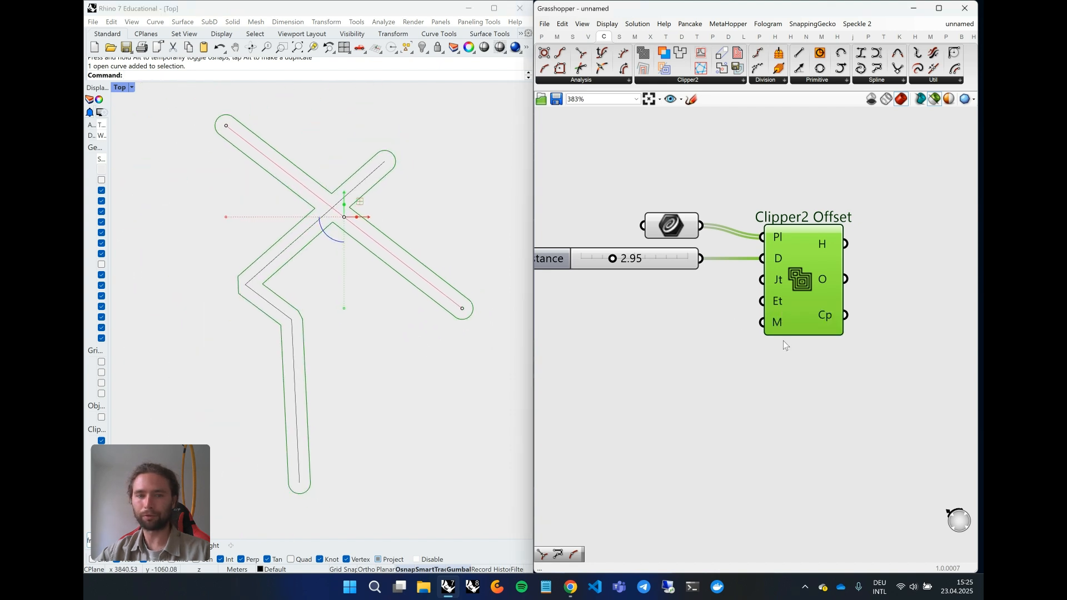
right_click(780, 304)
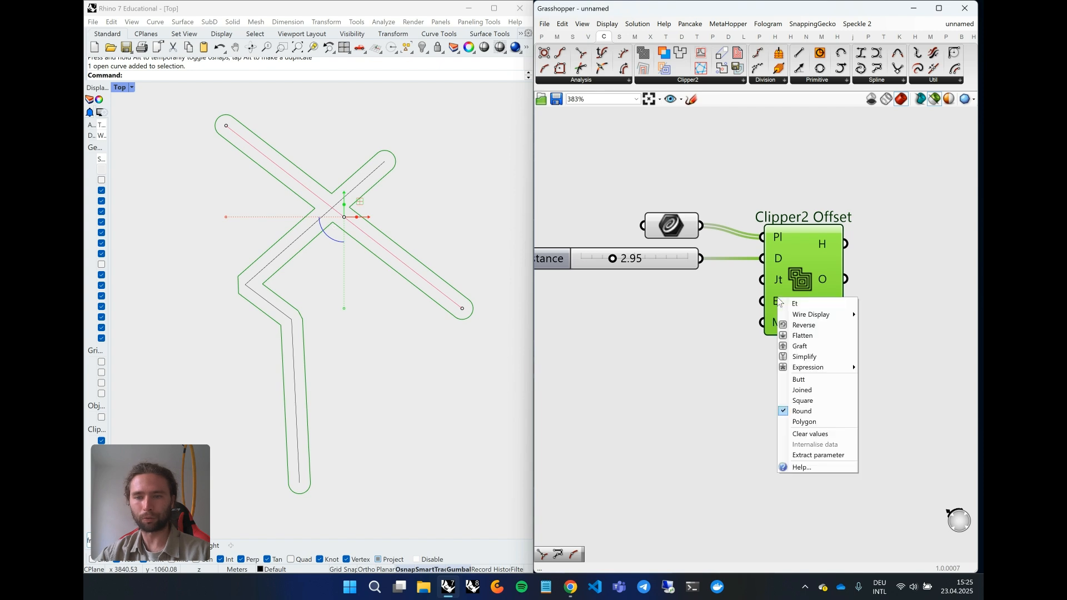
click(797, 423)
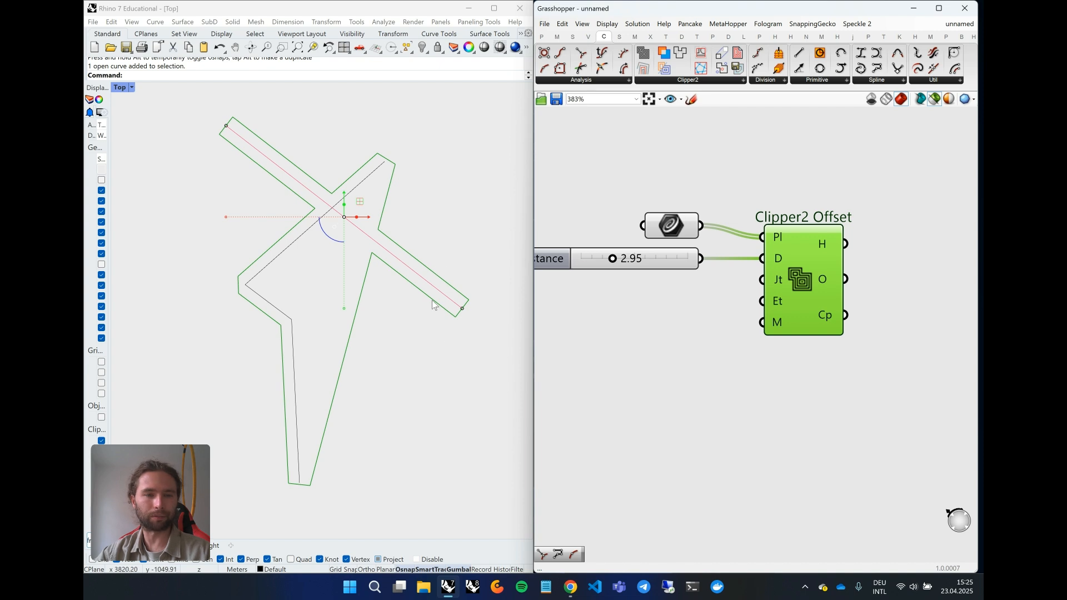
click(438, 331)
Set the test offset's end type to Butt and its join type to Square
right_click(770, 303)
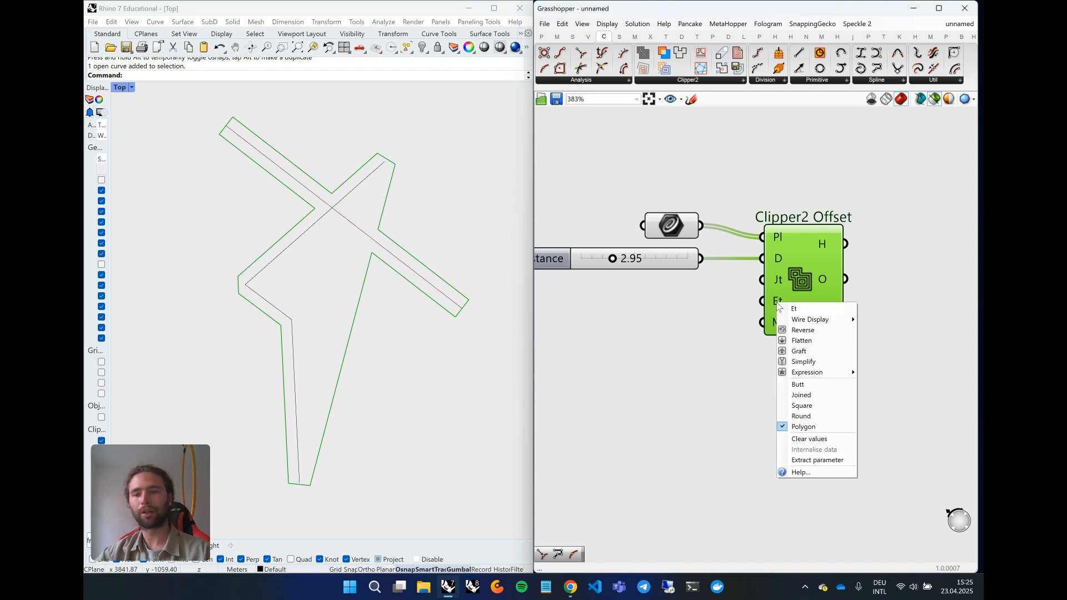
click(810, 383)
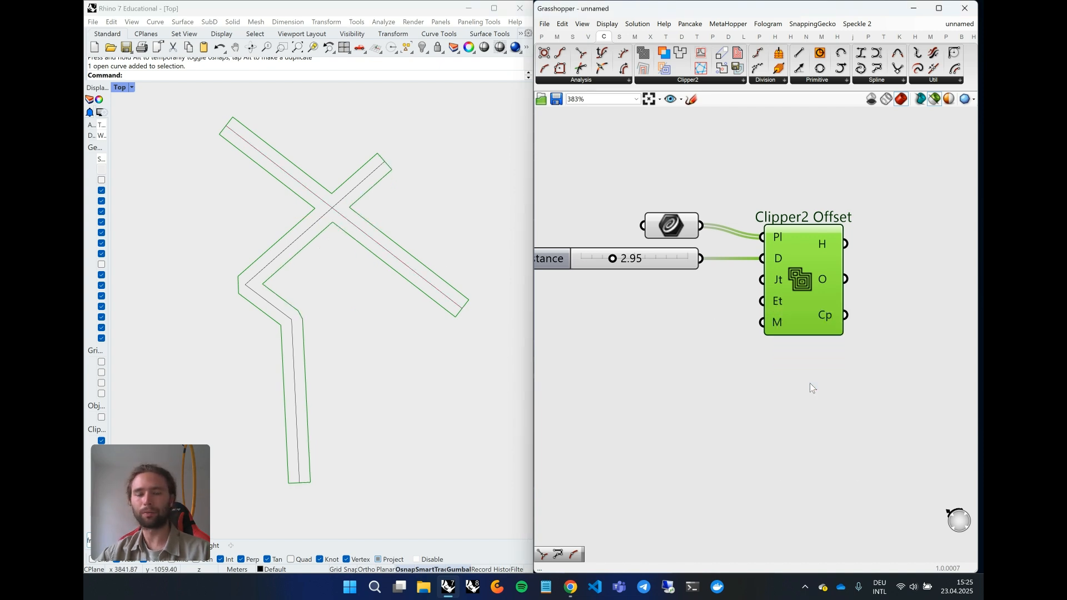
mouse_move(783, 304)
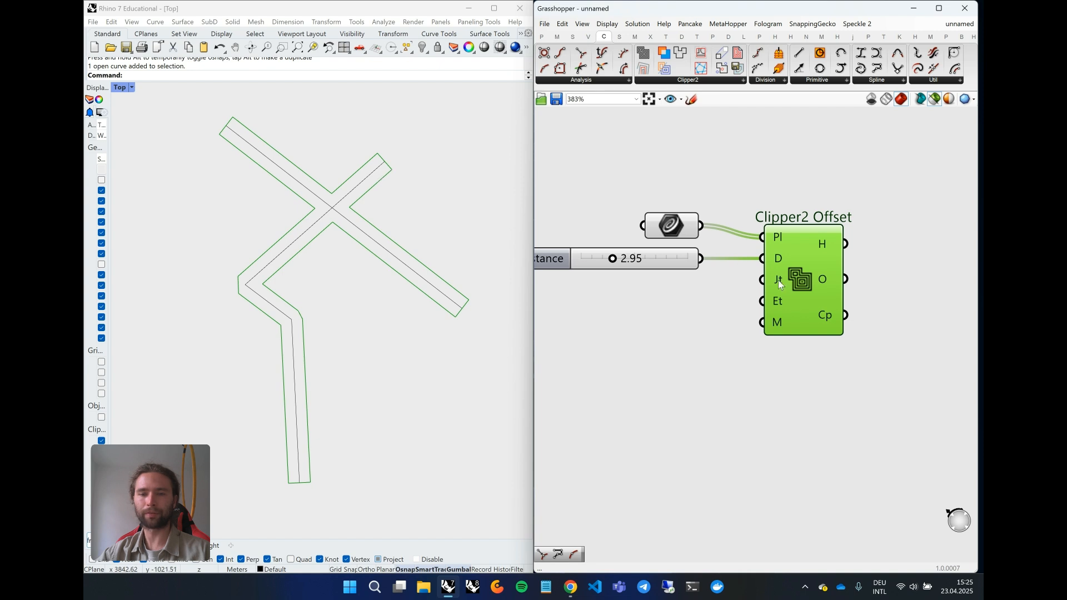
mouse_move(778, 281)
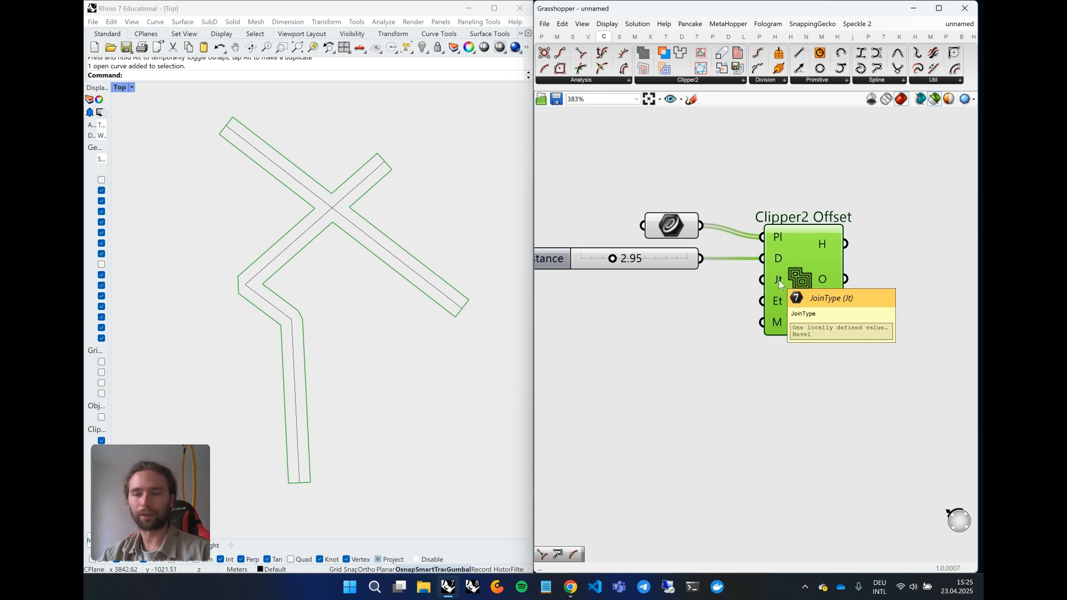
right_click(778, 280)
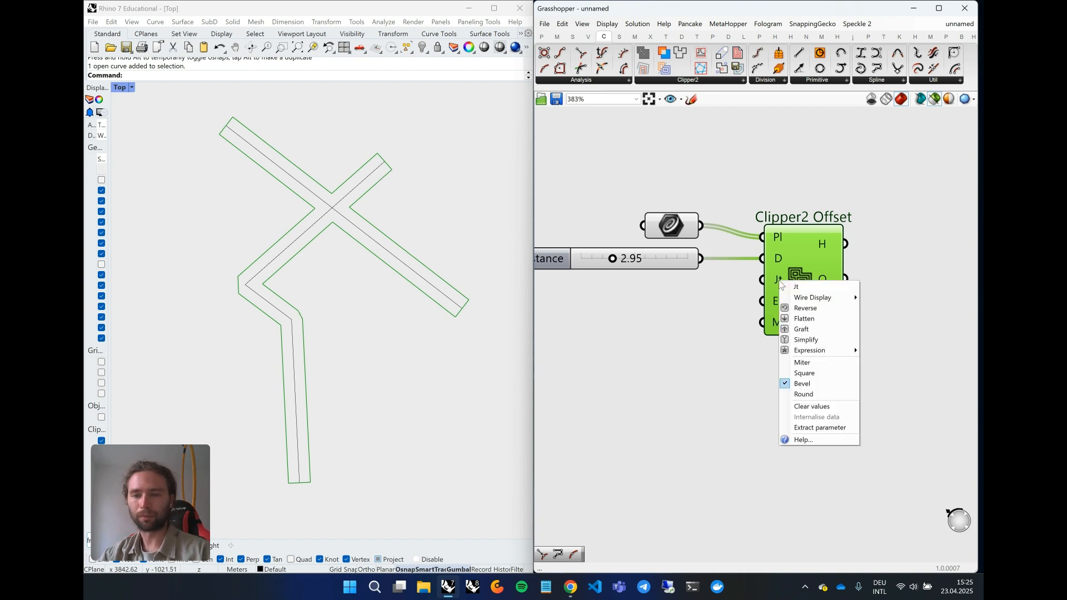
click(810, 375)
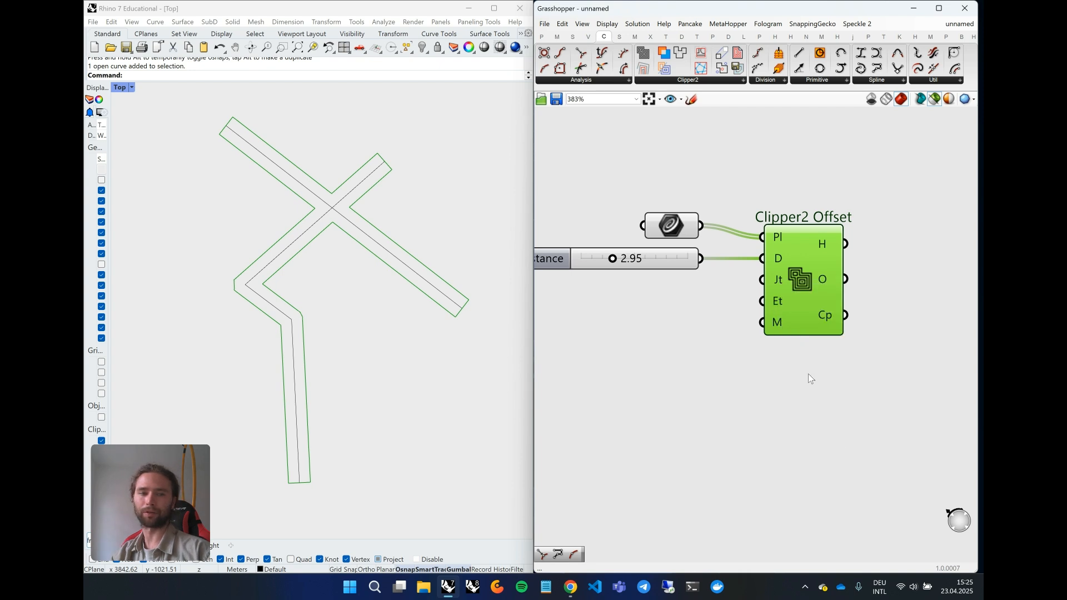
Move both kink vertices of the polyline so that it forms a sharp zigzag with acute corners
click(269, 303)
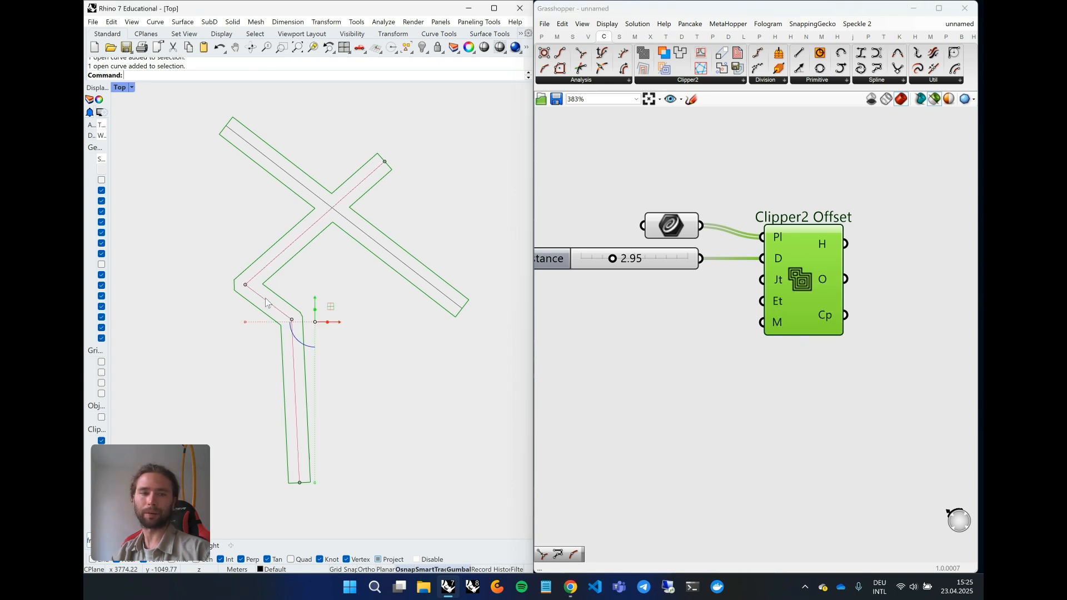
scroll(290, 321, up, 3)
click(296, 318)
drag(298, 317, 405, 253)
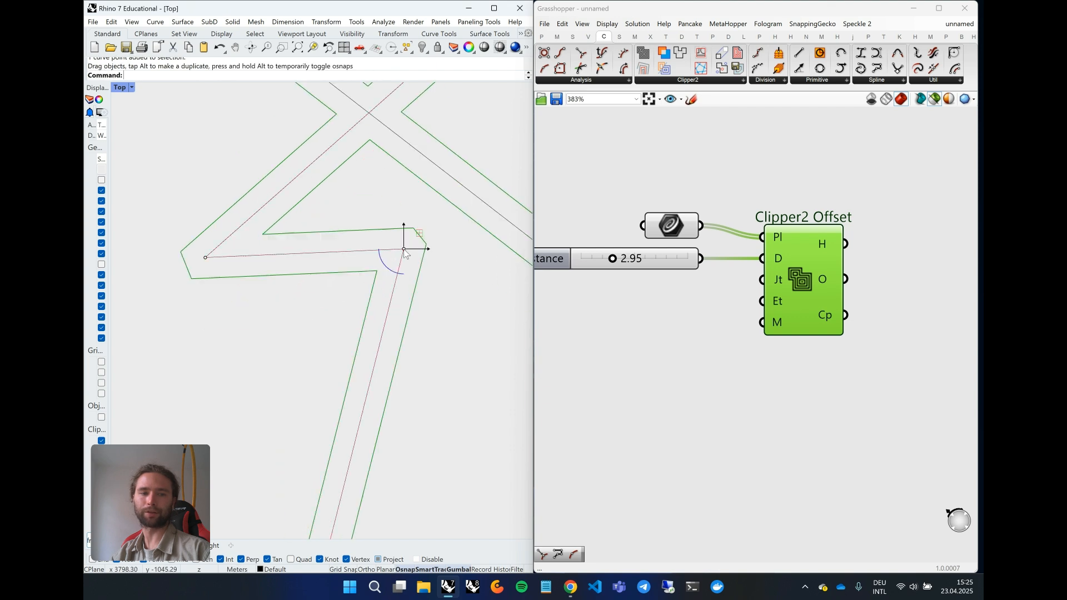
drag(206, 257, 208, 377)
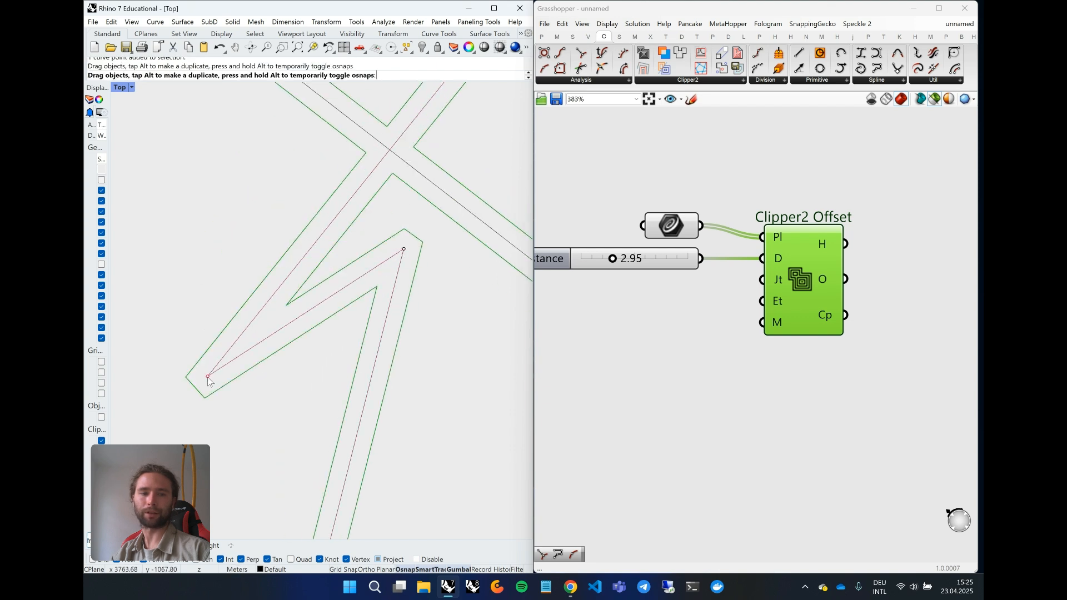
scroll(274, 372, down, 5)
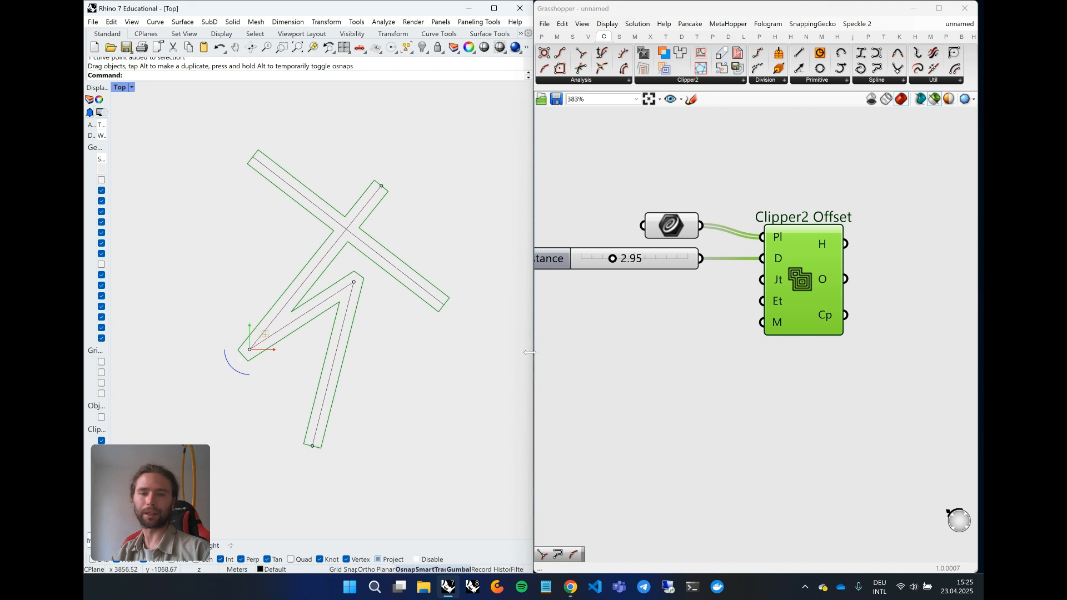
Try the Miter join type on the acute zigzag corners and set the join type to Bevel
right_click(779, 283)
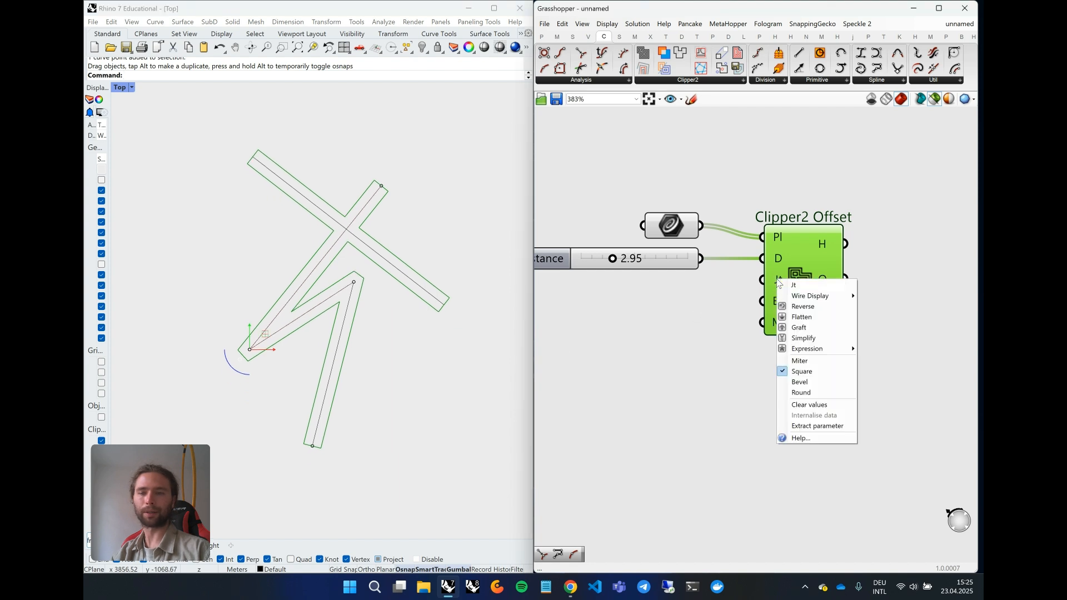
click(793, 360)
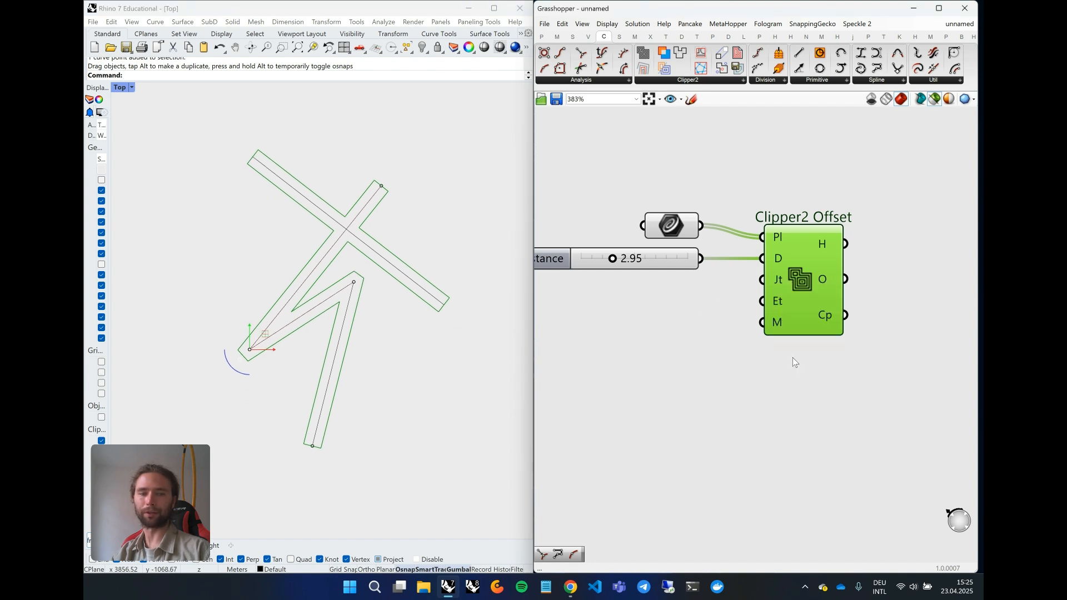
right_click(778, 282)
click(792, 387)
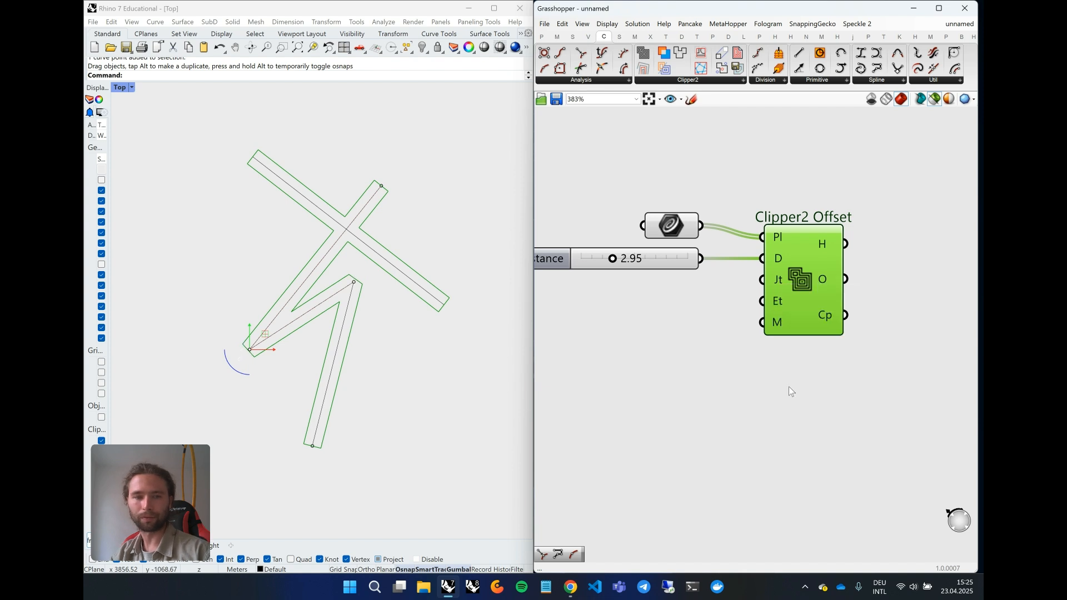
Set the test offset's join type to Miter and shift the polyline's lower acute kink vertex slightly inward
right_click(779, 280)
click(792, 358)
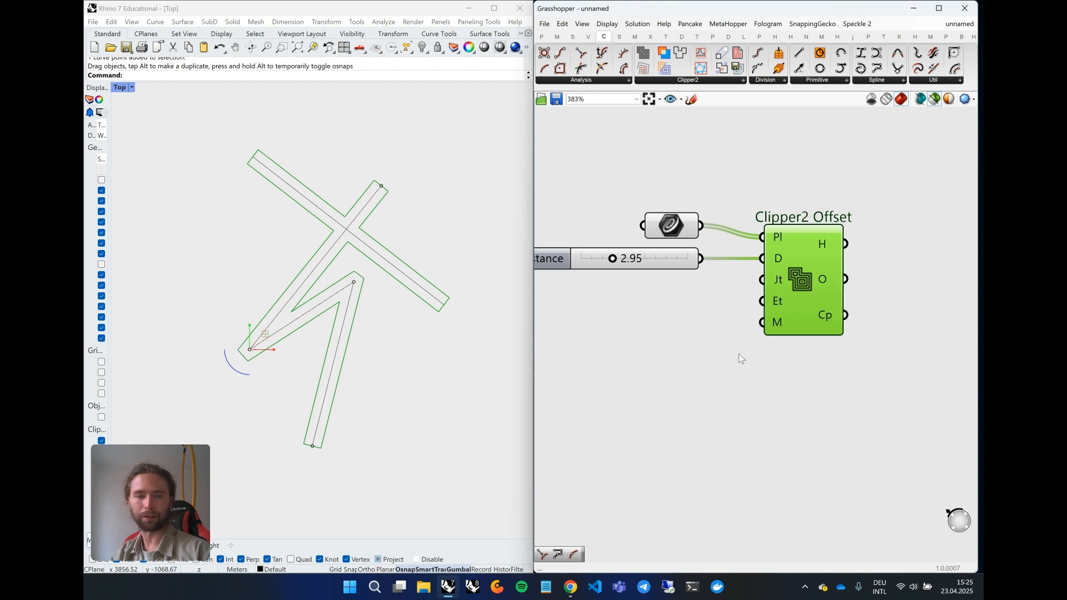
click(619, 364)
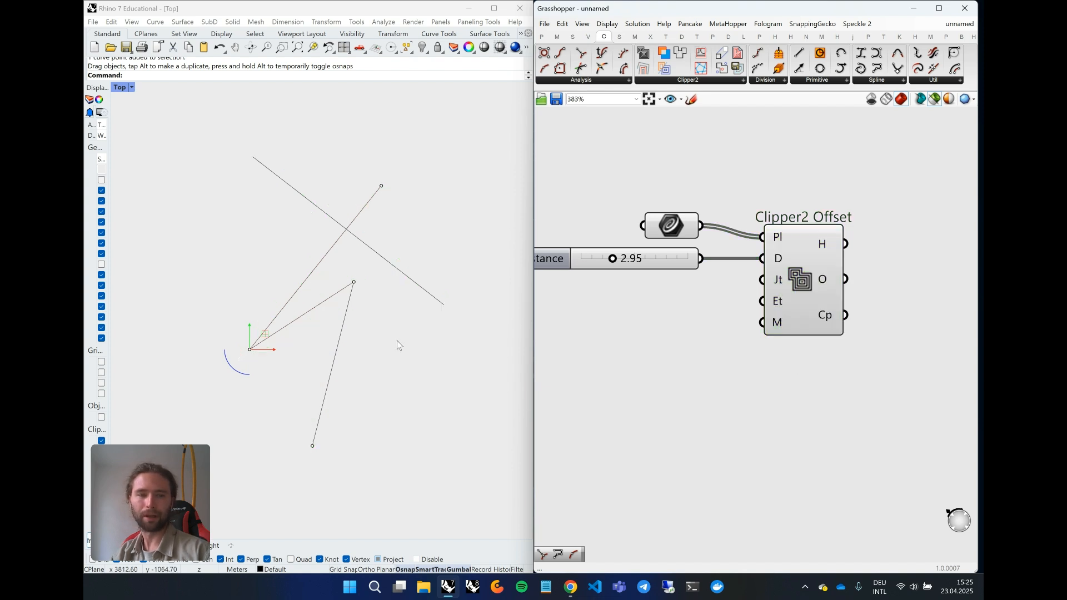
click(807, 283)
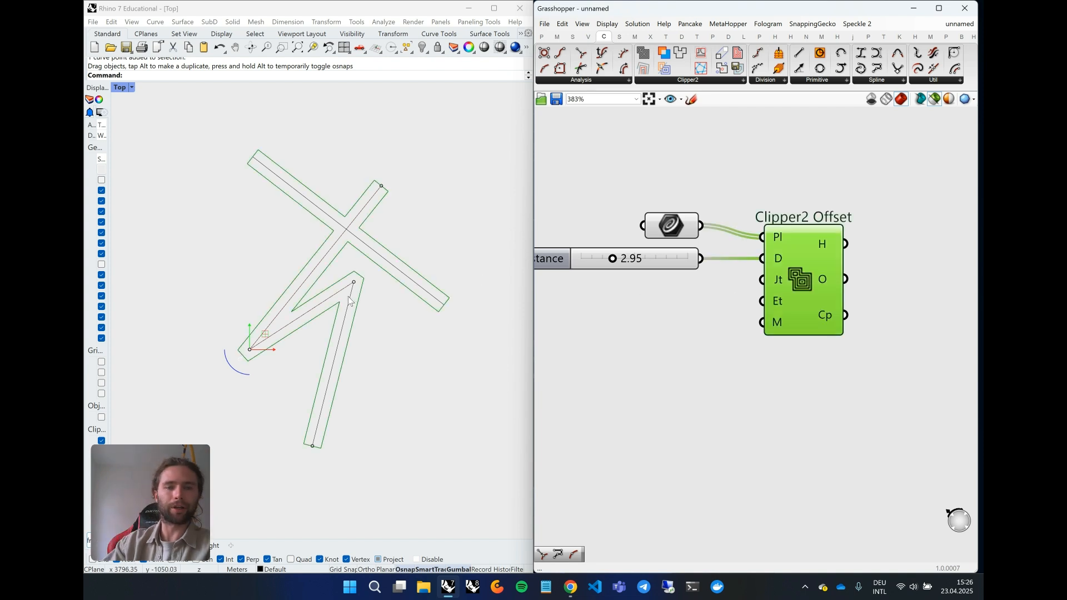
click(249, 389)
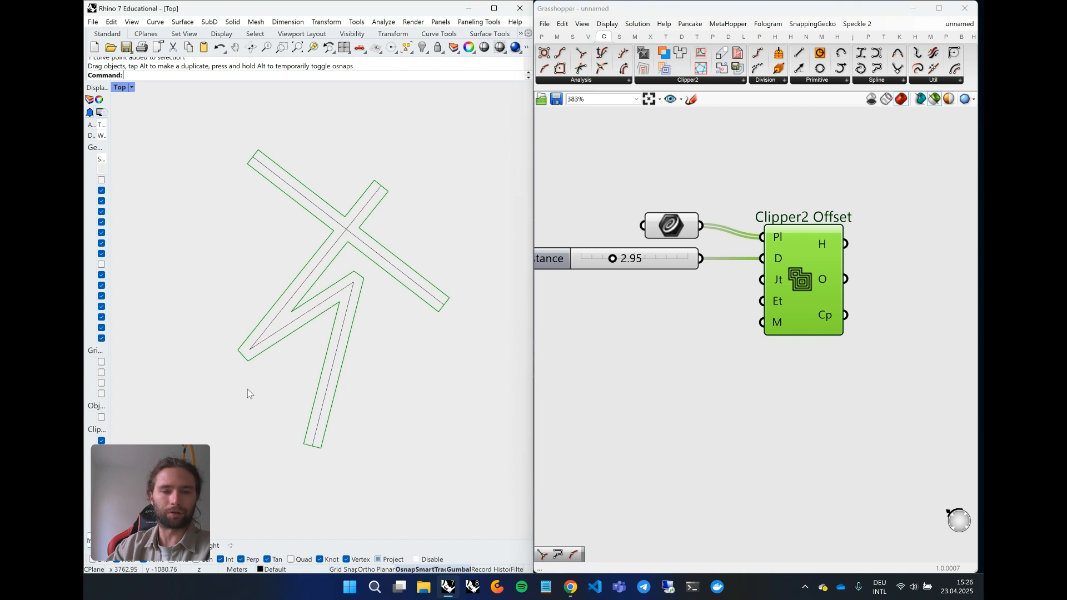
ctrl+shift+click(251, 349)
mouse_move(250, 349)
mouse_down()
mouse_move(246, 279)
mouse_move(259, 348)
mouse_up()
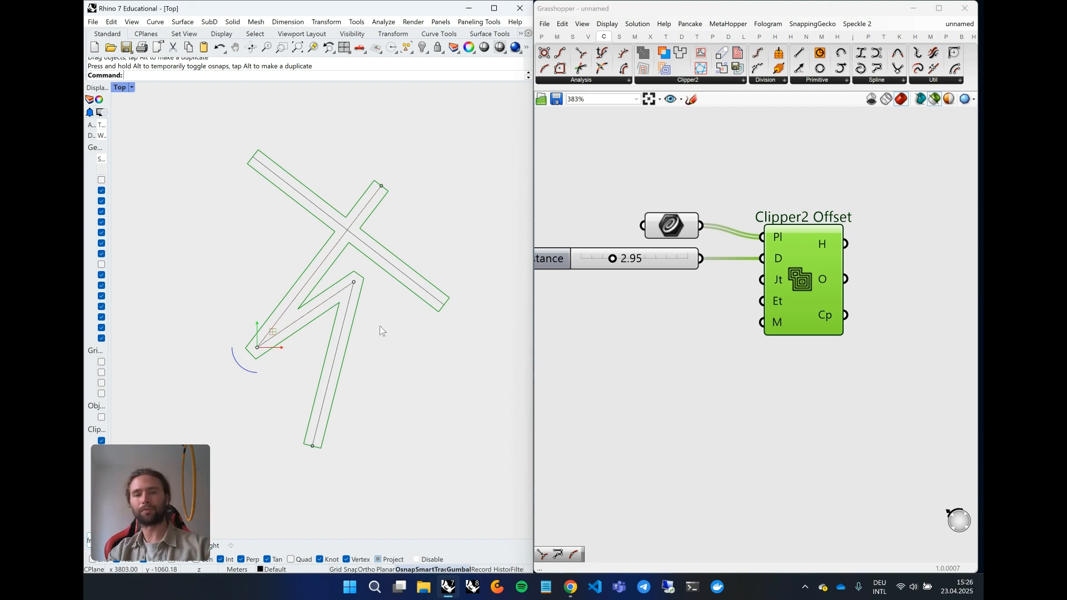
Set the test offset's miter limit to 2000 so that the acute corners extend into full points
mouse_move(782, 326)
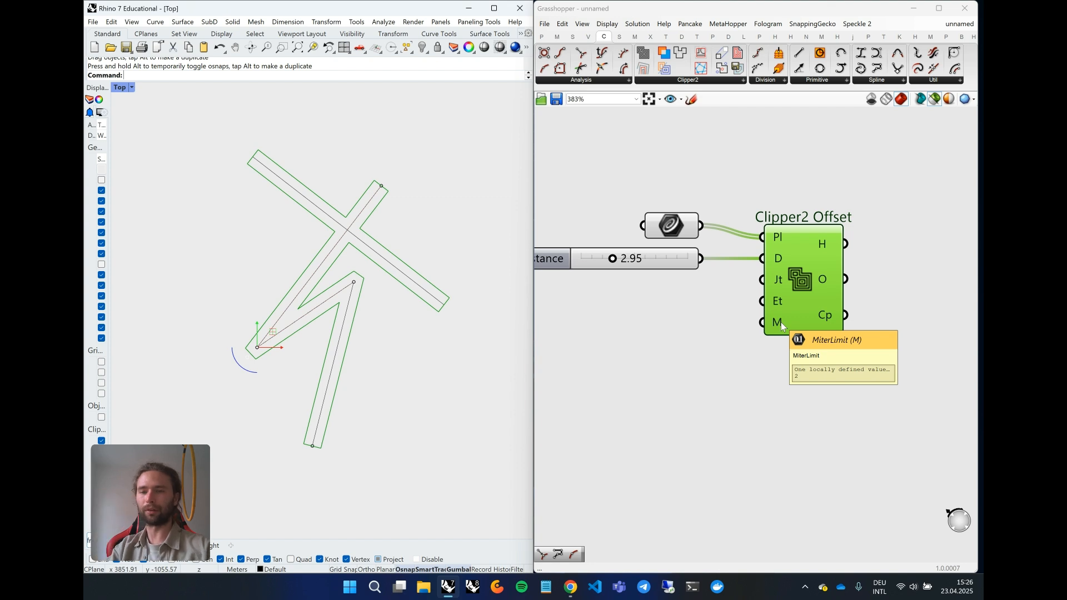
right_click(781, 323)
mouse_move(878, 415)
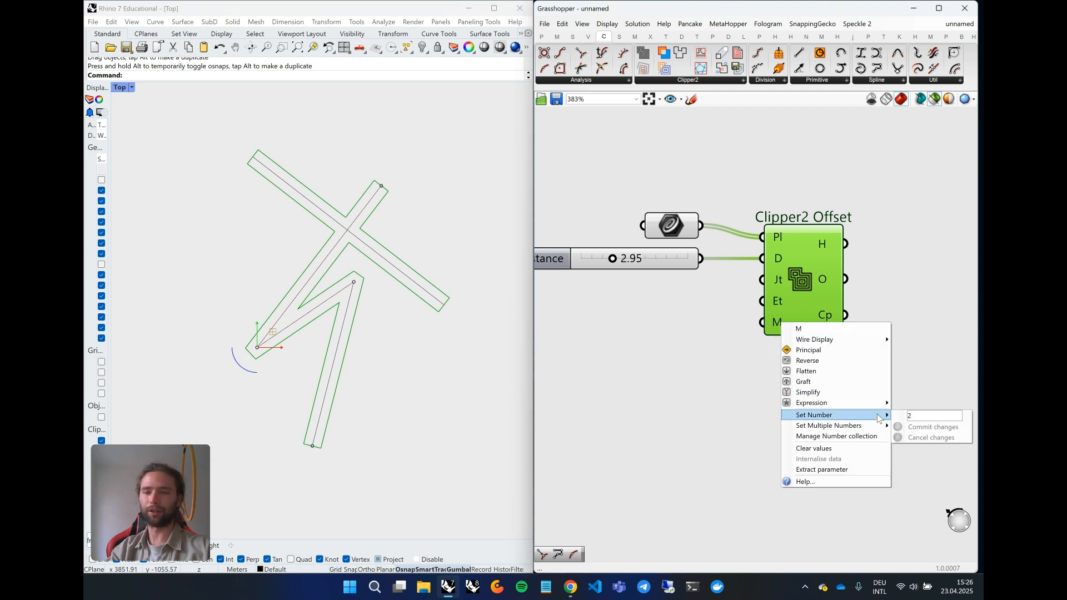
click(913, 415)
text(000)
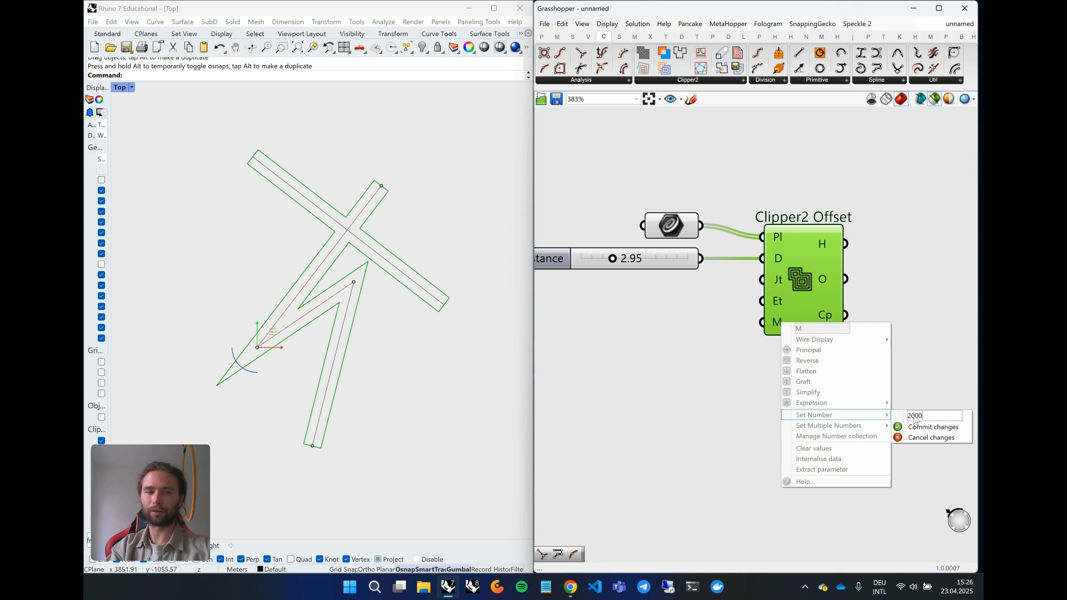
key(Return)
right_drag(688, 365, 670, 364)
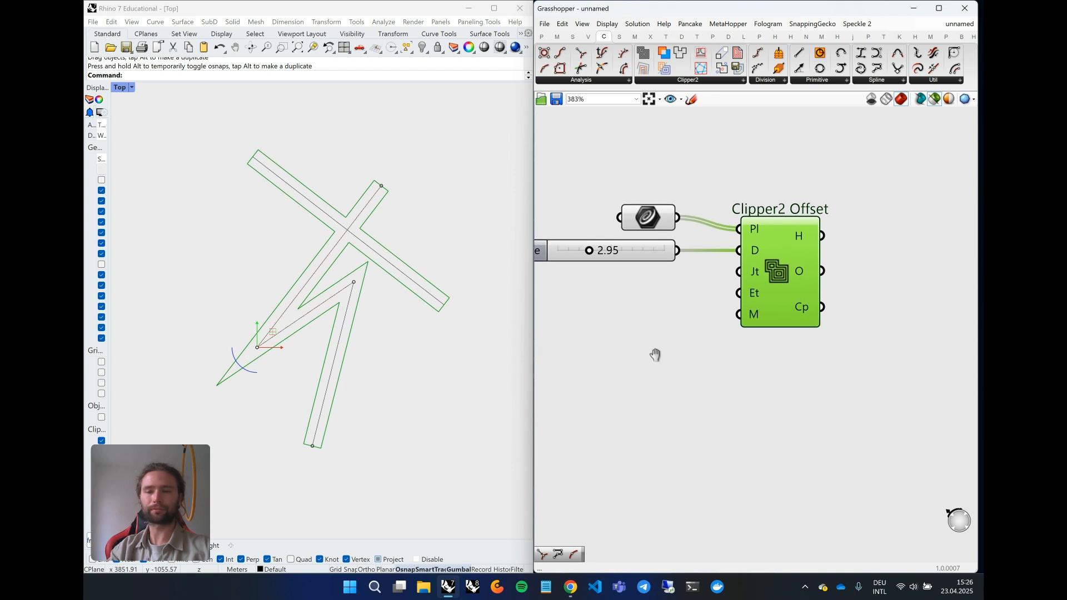
Move both kink vertices of the polyline to make its corners even sharper and check the long miter spikes
mouse_move(354, 285)
mouse_down()
mouse_move(368, 303)
mouse_move(343, 293)
mouse_up()
drag(258, 347, 271, 372)
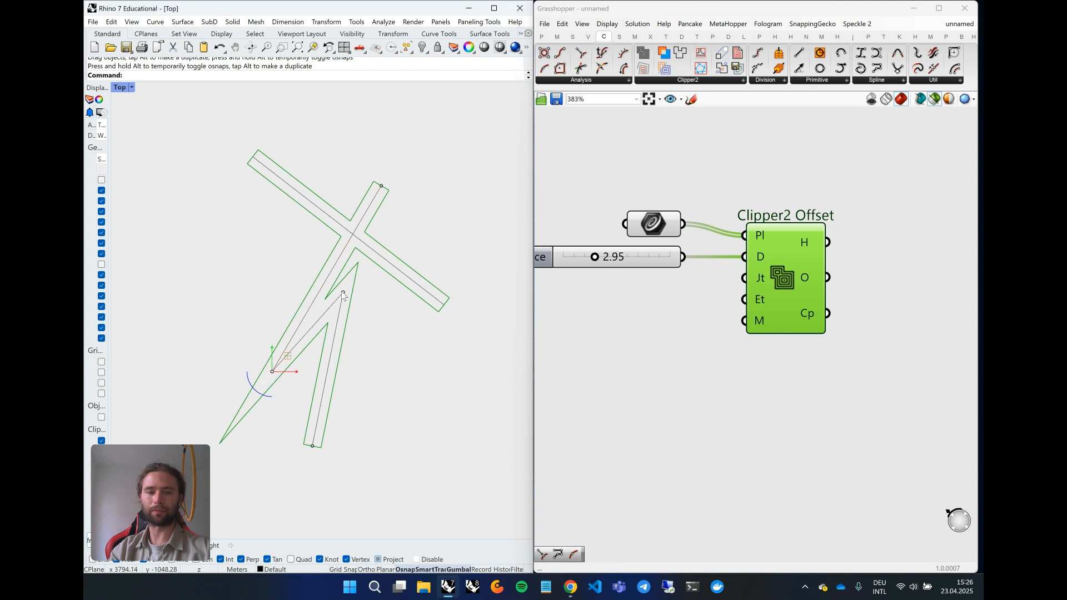
drag(343, 293, 346, 264)
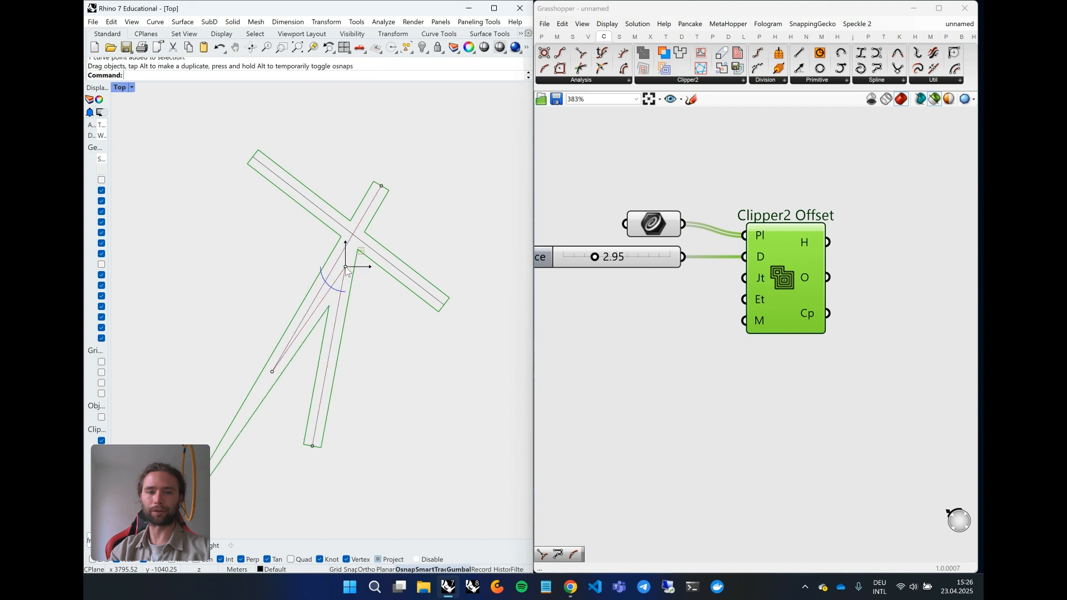
scroll(310, 339, down, 3)
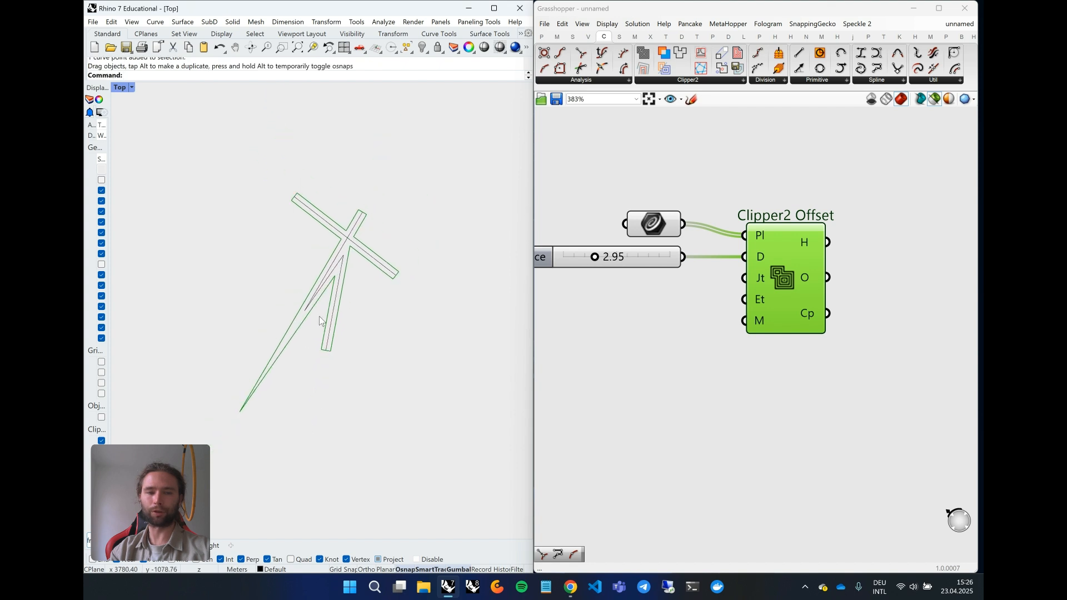
scroll(327, 283, up, 3)
click(328, 285)
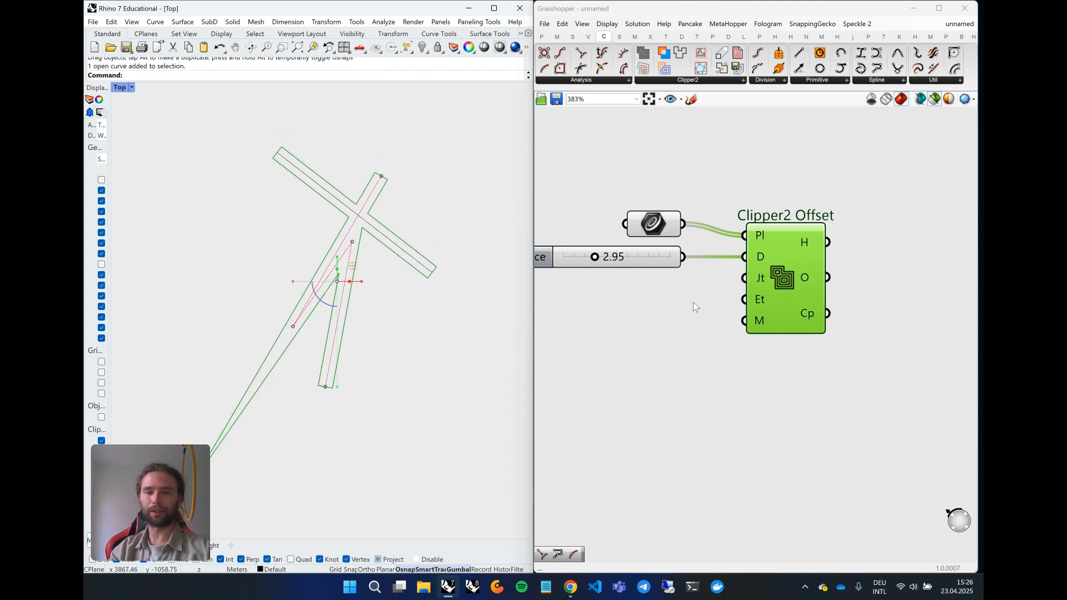
Set the test offset's miter limit back to 2 and reselect the offset component to preview its result
right_click(764, 318)
mouse_move(823, 411)
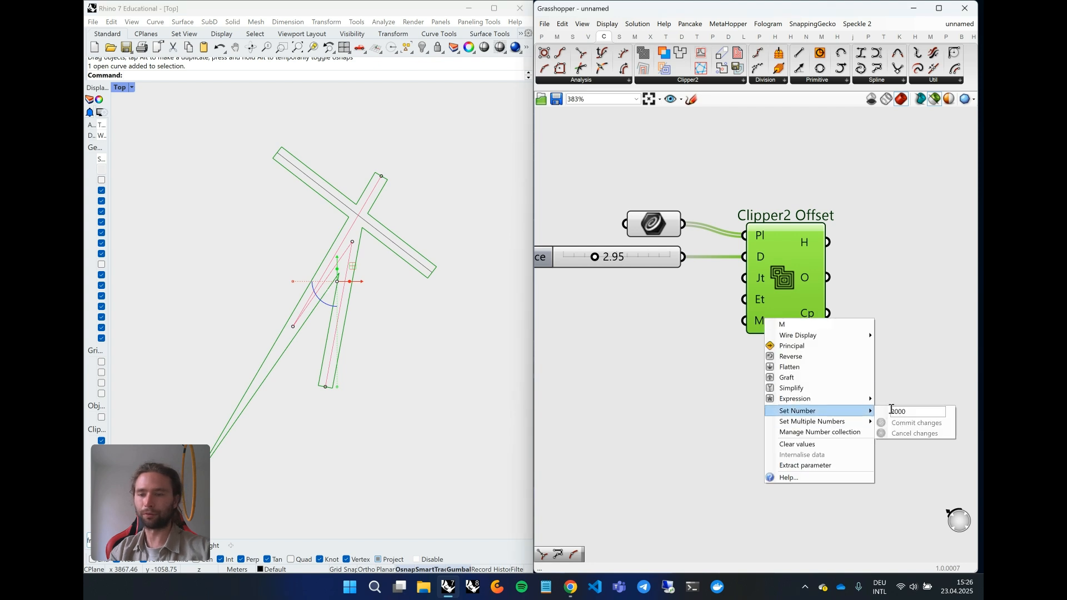
drag(910, 413, 867, 424)
text(2)
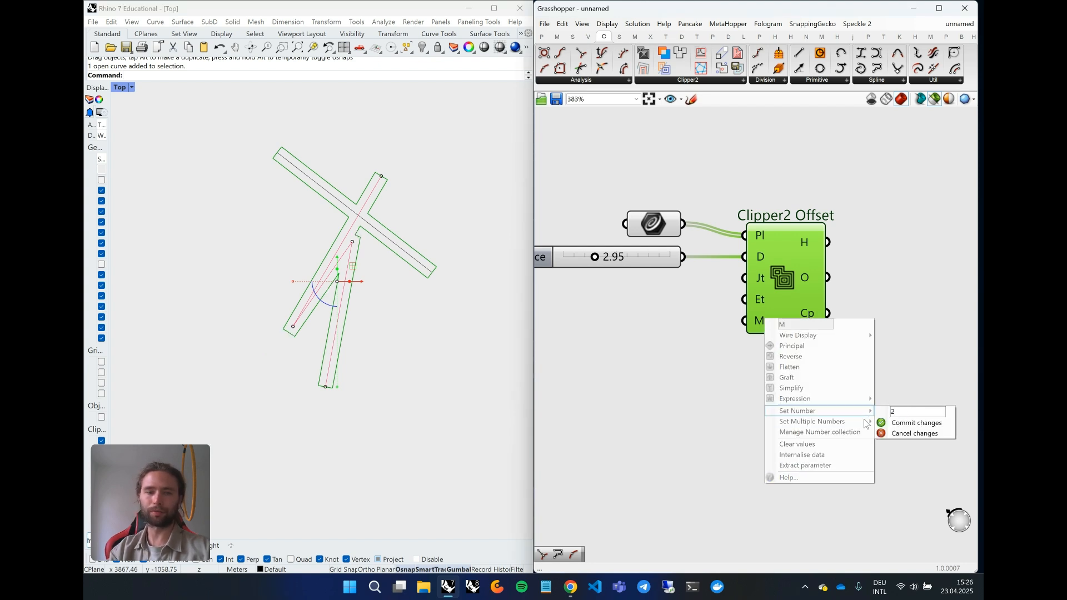
click(662, 347)
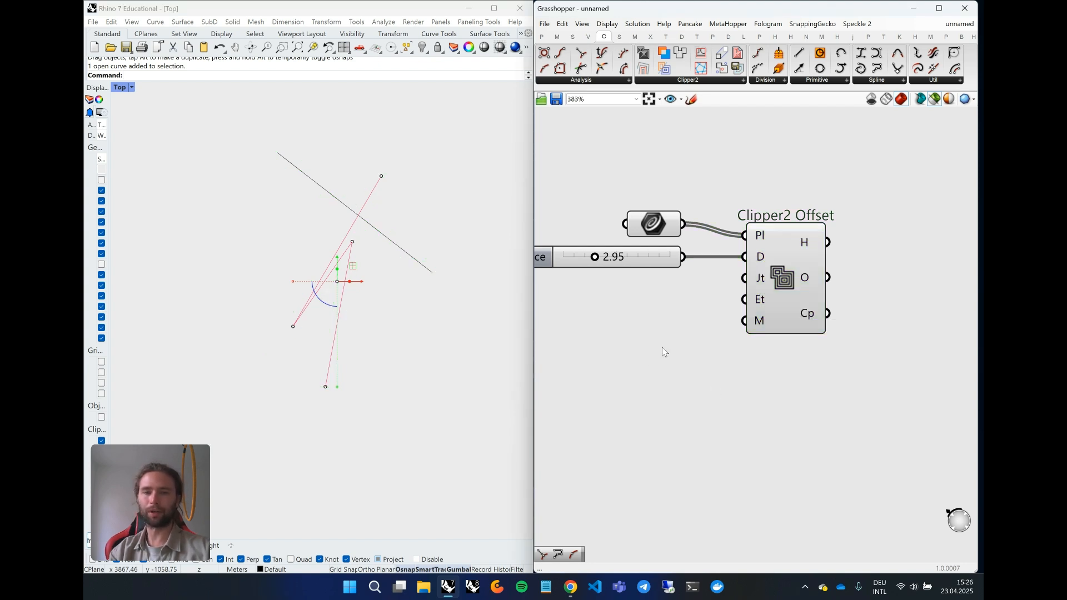
click(785, 282)
Move the polyline's upper kink vertex away from the long segment to open up its acute corners
click(398, 320)
scroll(310, 306, up, 3)
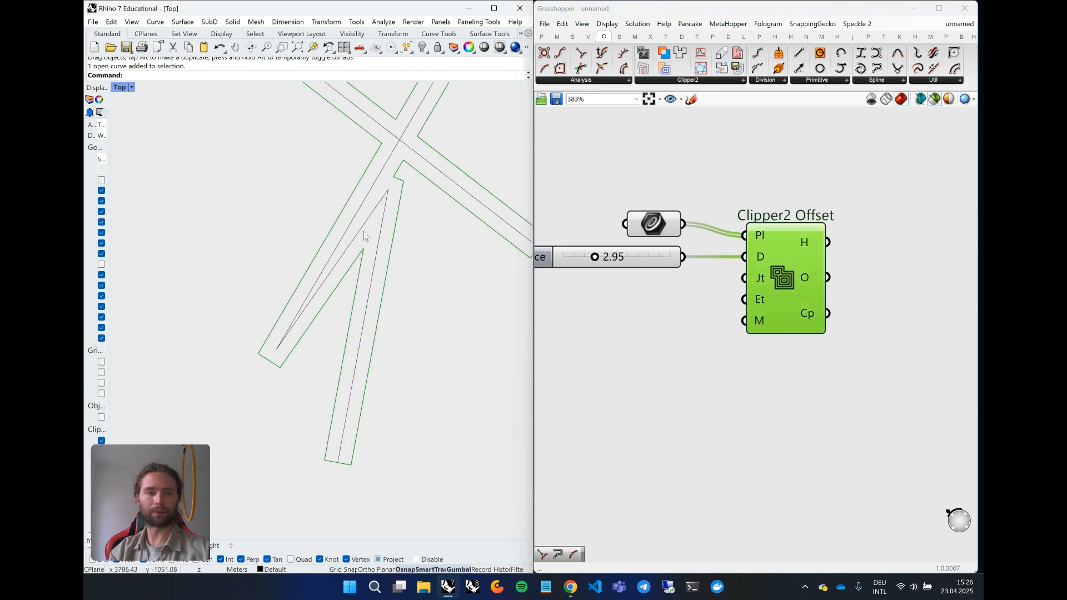
drag(382, 196, 399, 221)
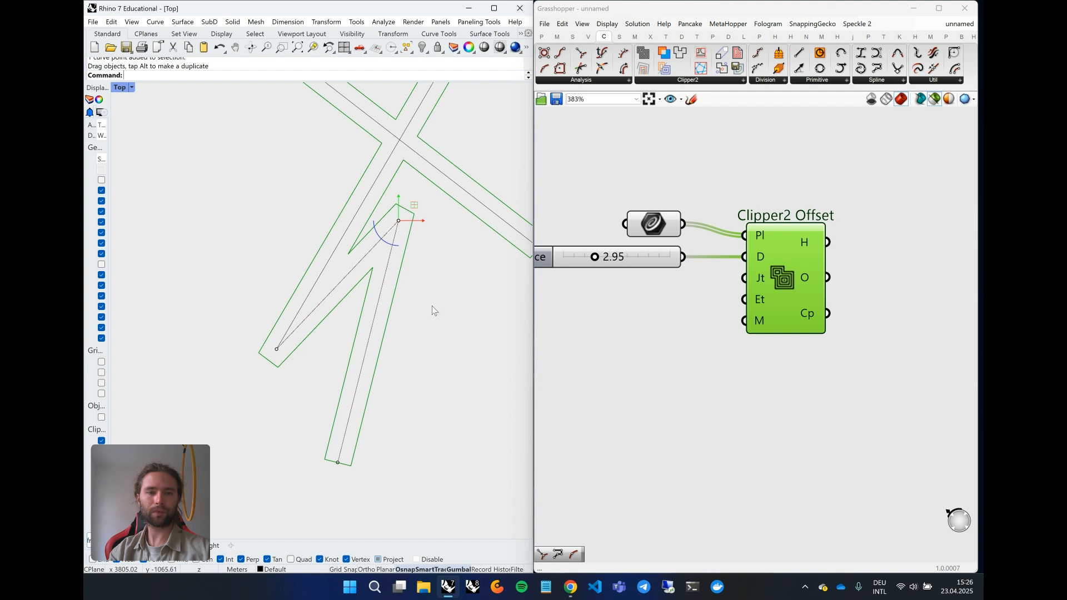
Try a miter limit of 1 on the test offset and restore it to 2
right_click(760, 322)
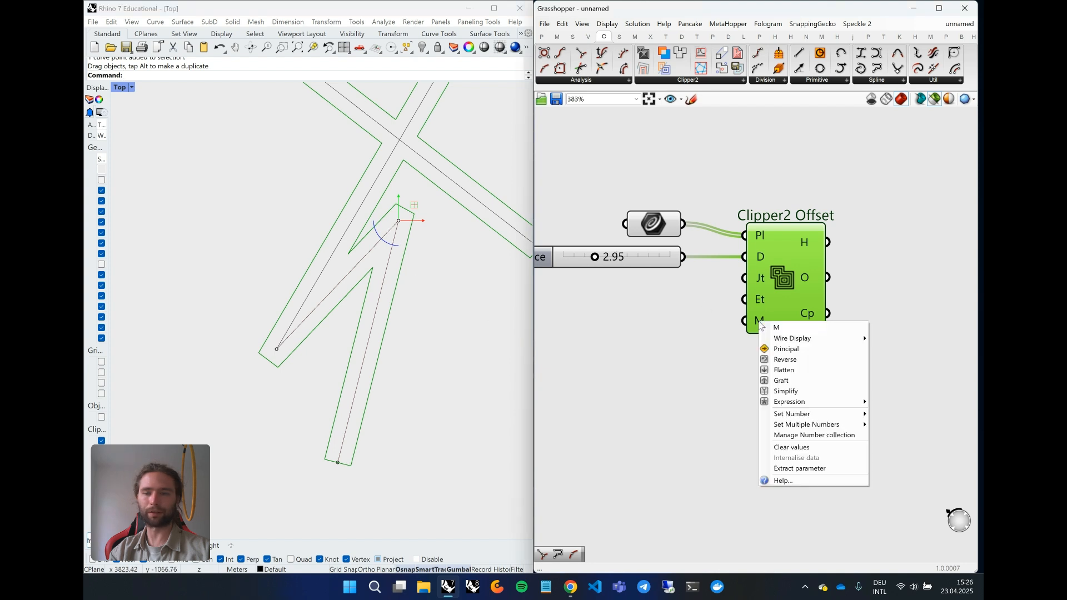
mouse_move(864, 415)
text(1)
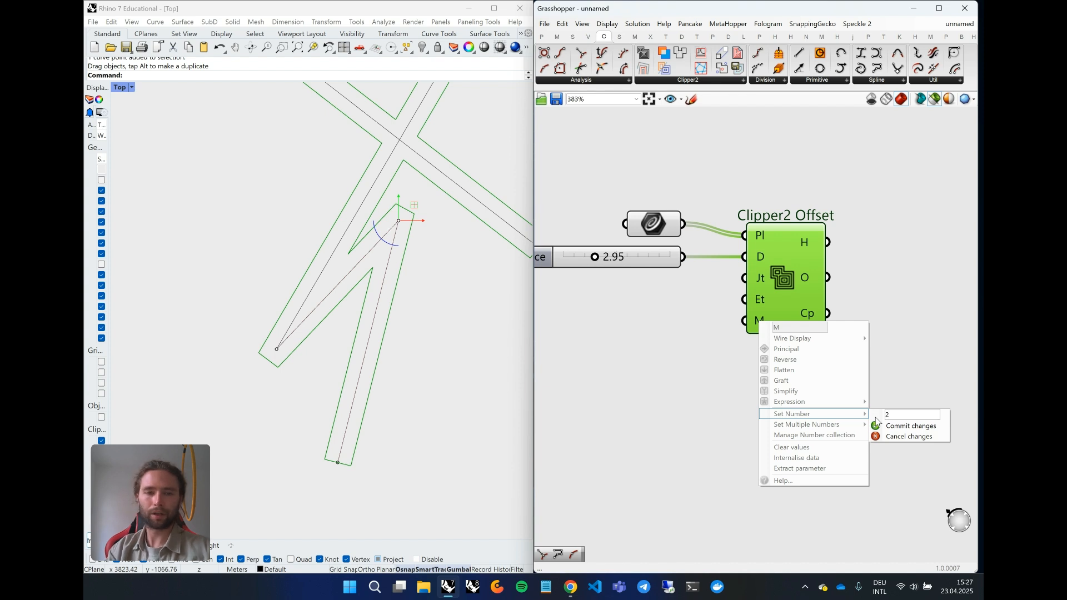
key(BackSpace)
text(2)
right_drag(688, 328, 672, 314)
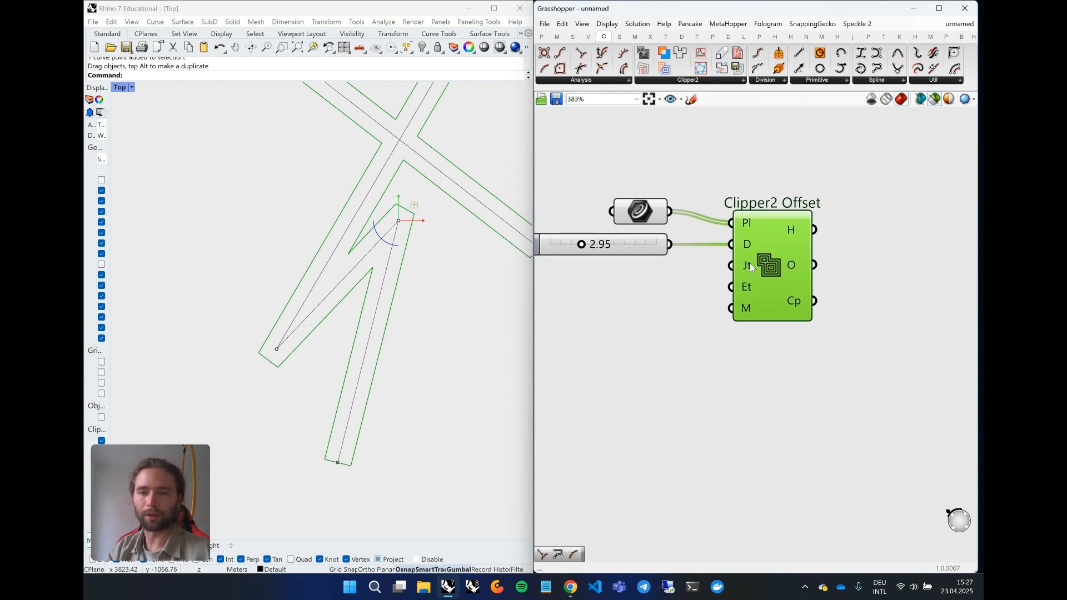
Try the Square join type on the test offset, set the join type to Bevel and preview the result
right_click(750, 264)
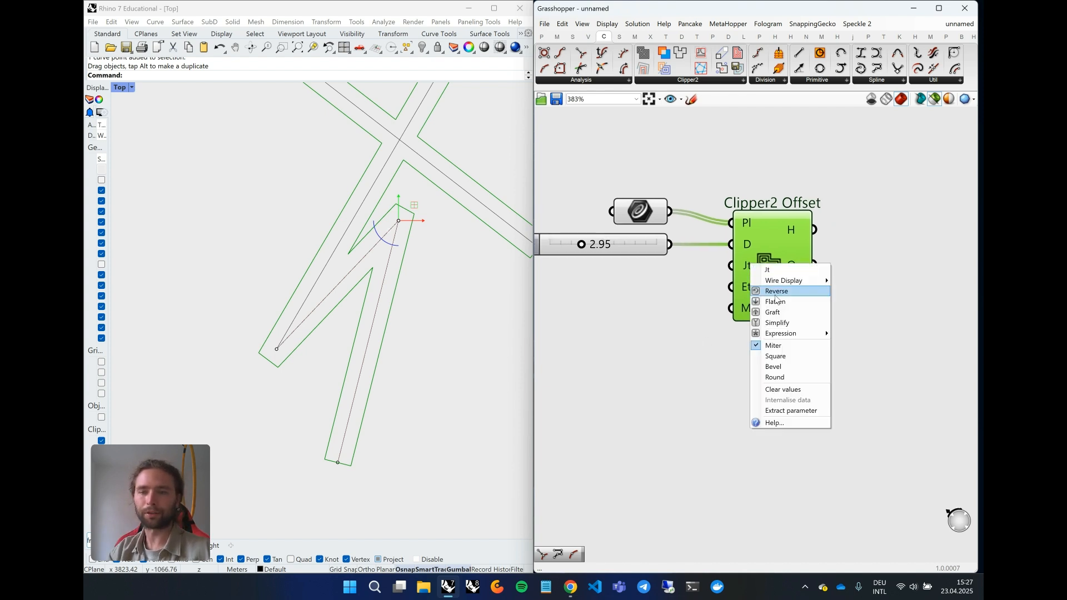
click(783, 359)
right_click(750, 272)
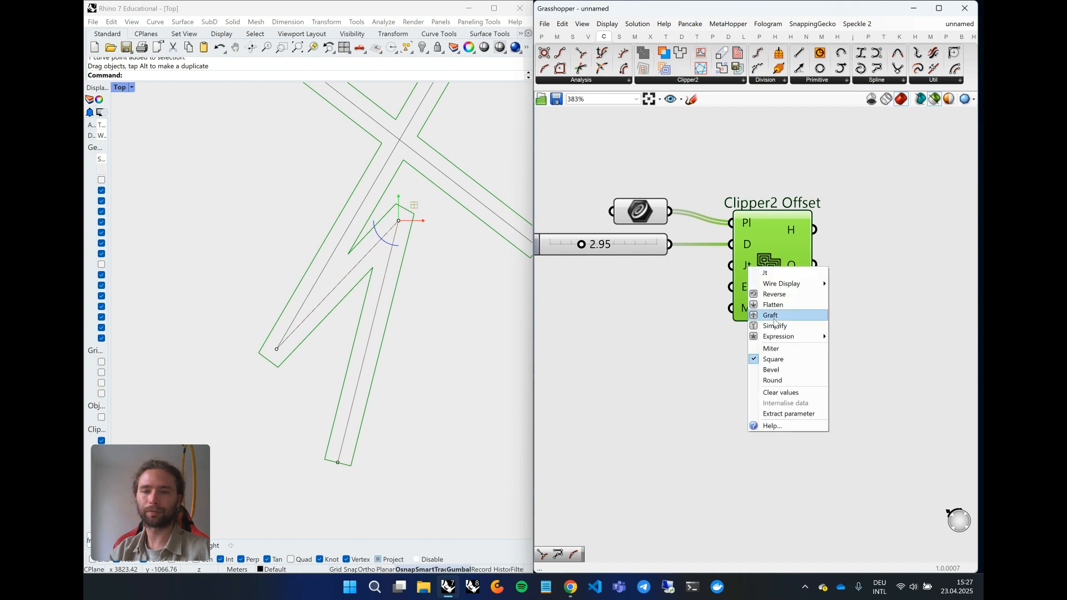
click(778, 371)
click(713, 376)
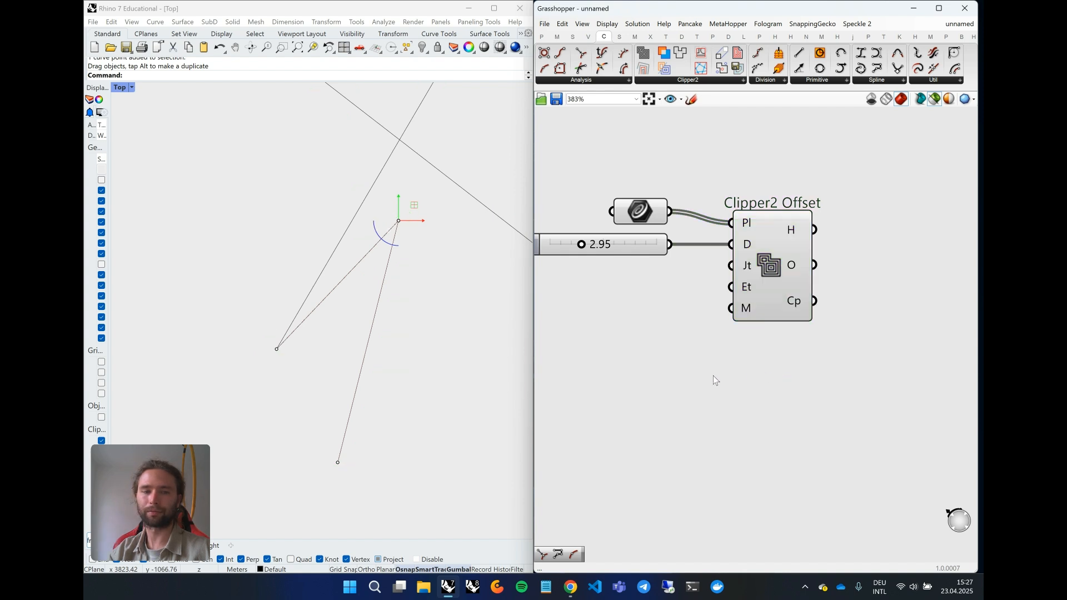
click(767, 268)
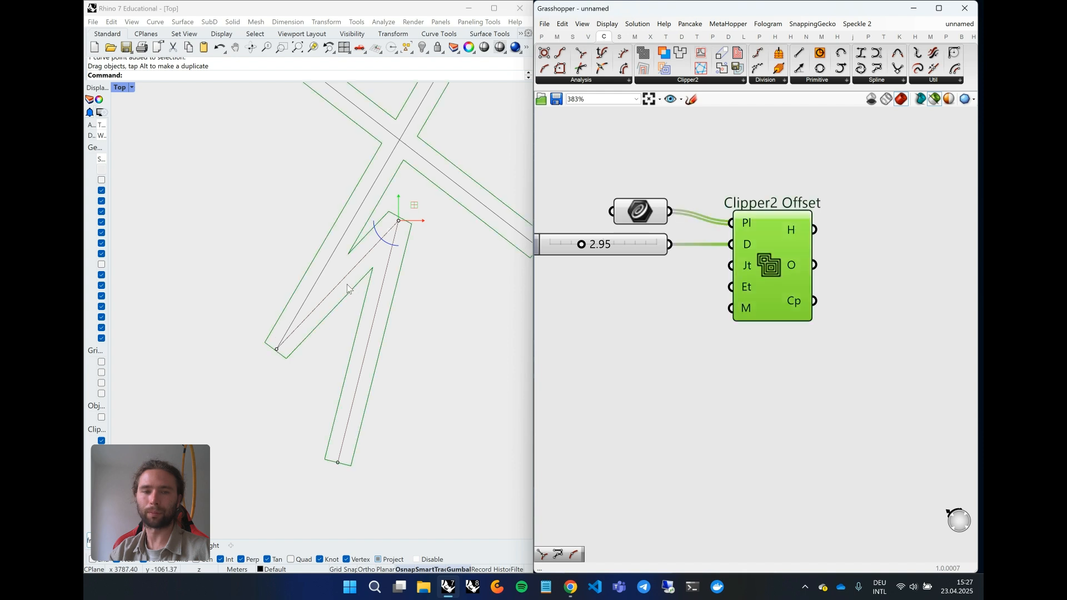
Move both kink vertices of the polyline so that the zigzag bends at wide angles instead of acute ones
drag(277, 349, 261, 315)
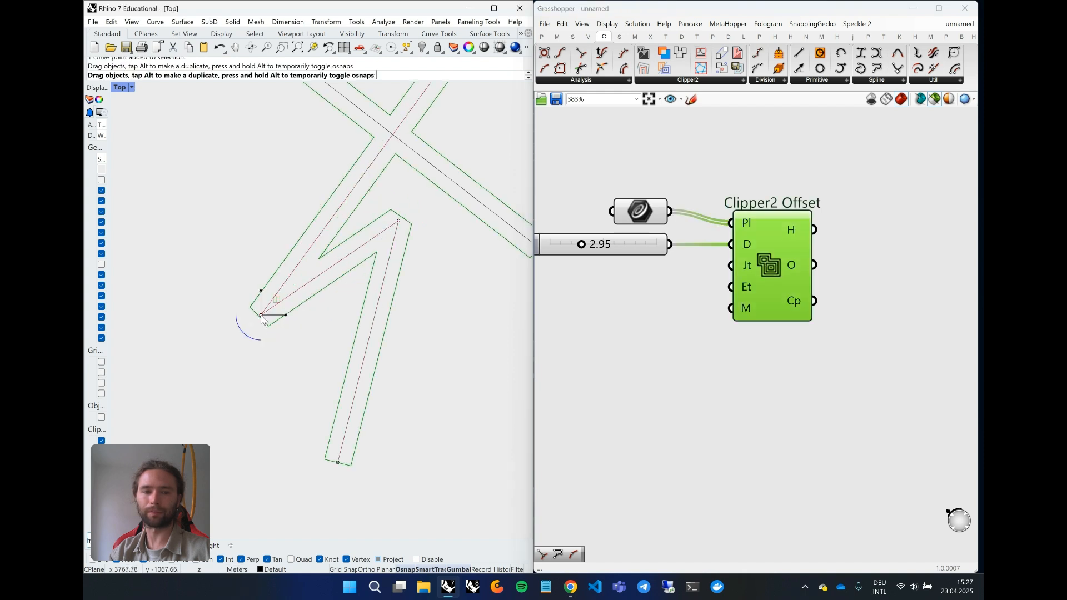
drag(398, 223, 364, 334)
click(312, 378)
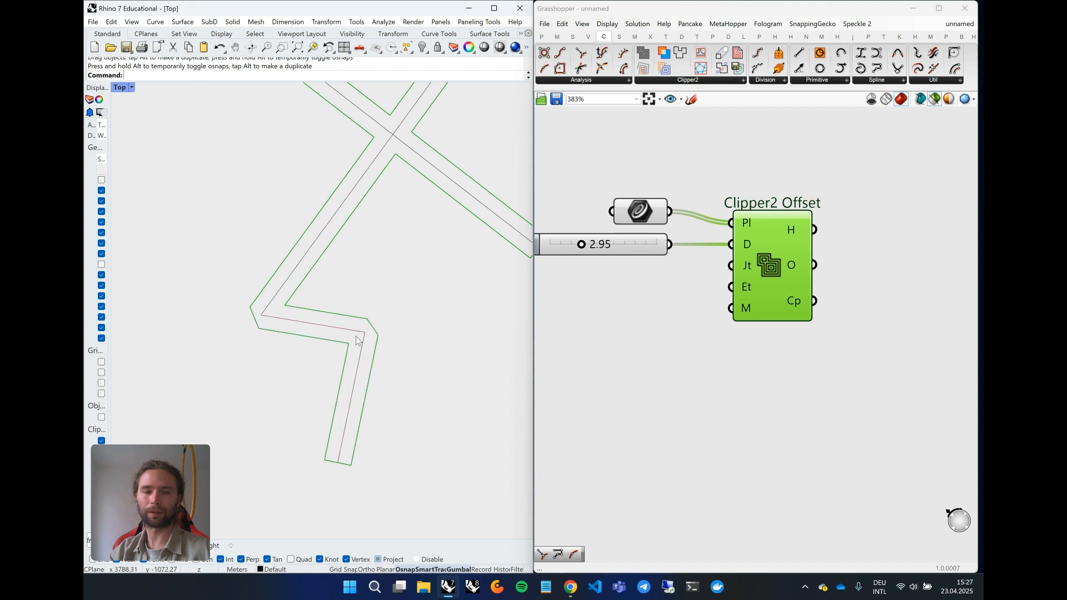
Set the test offset's distance to 10.00 and delete the test curve parameter, Distance slider and Clipper2 Offset
scroll(648, 346, down, 3)
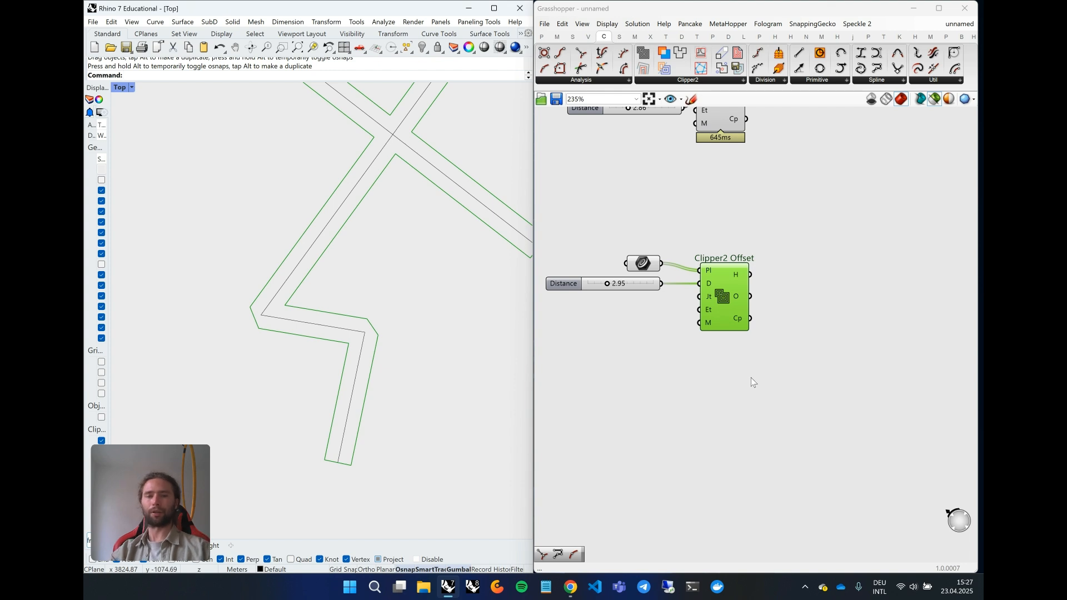
scroll(445, 322, down, 3)
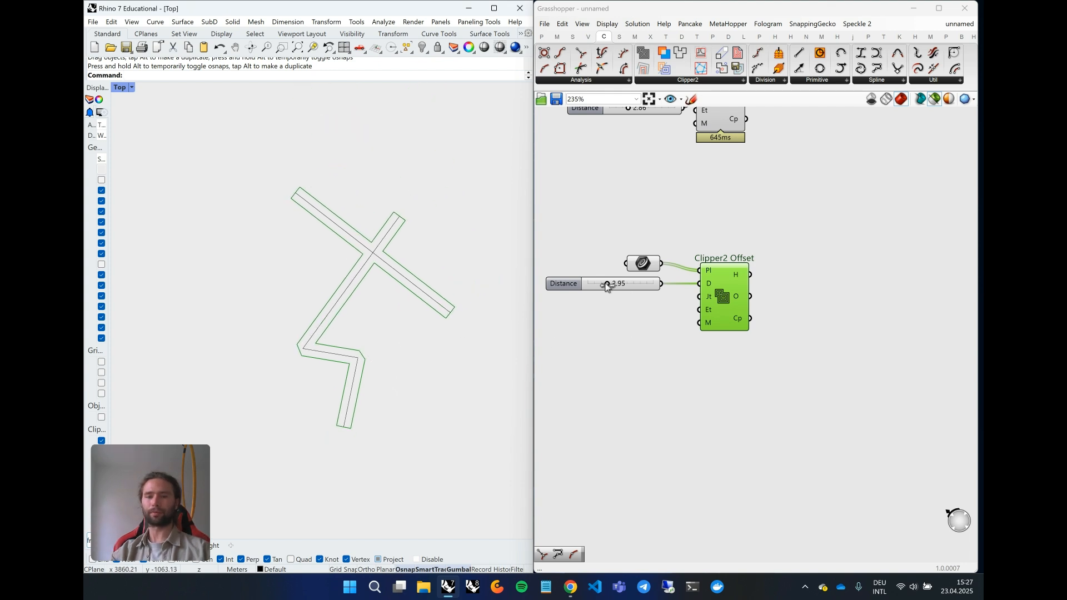
drag(609, 285, 667, 286)
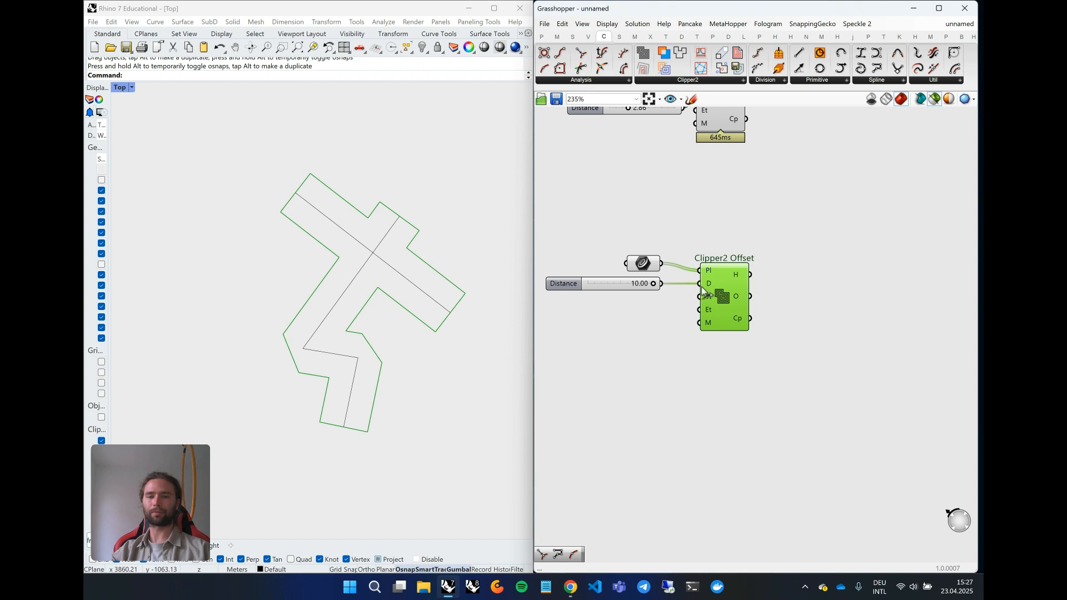
drag(723, 351, 606, 252)
key(Delete)
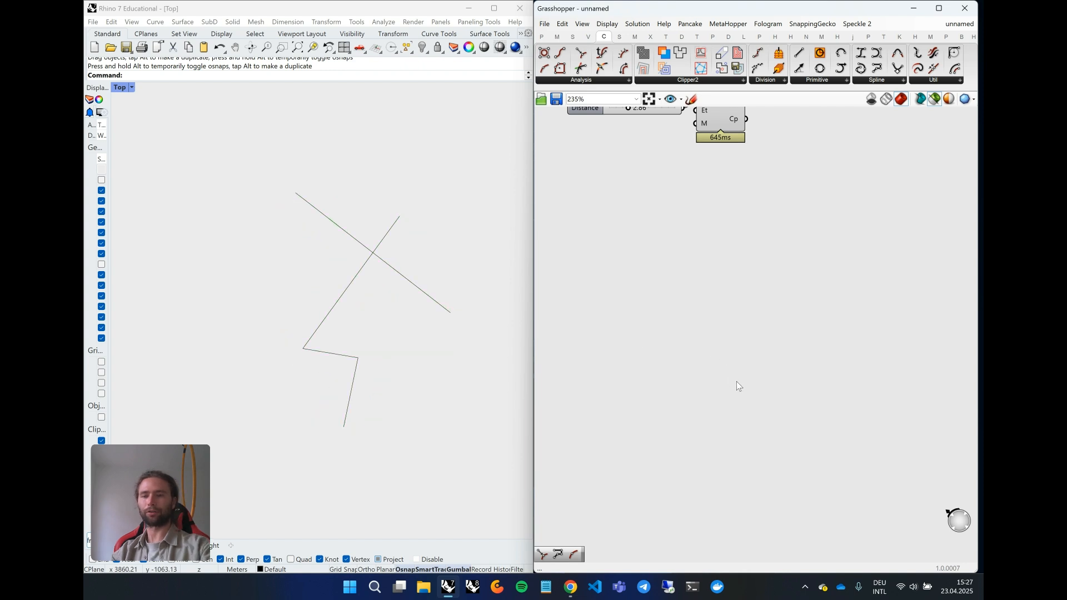
Inspect the first street offset with distance 10.00 in Rhino and the Clipper2 Boolean union of all three street offsets
scroll(738, 382, down, 4)
scroll(731, 174, up, 3)
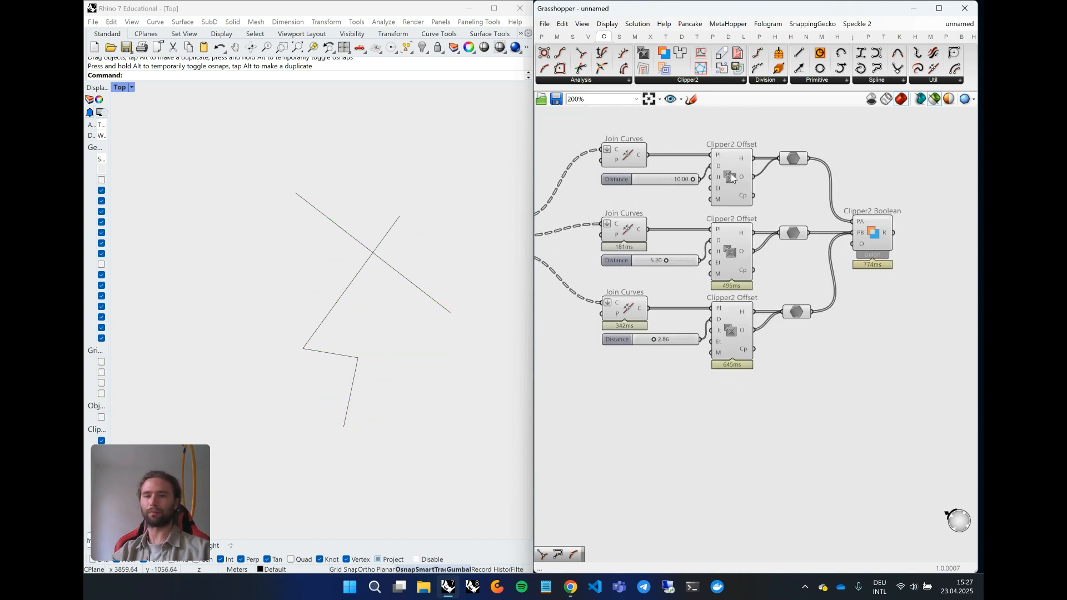
click(731, 173)
middle_click(732, 173)
click(770, 209)
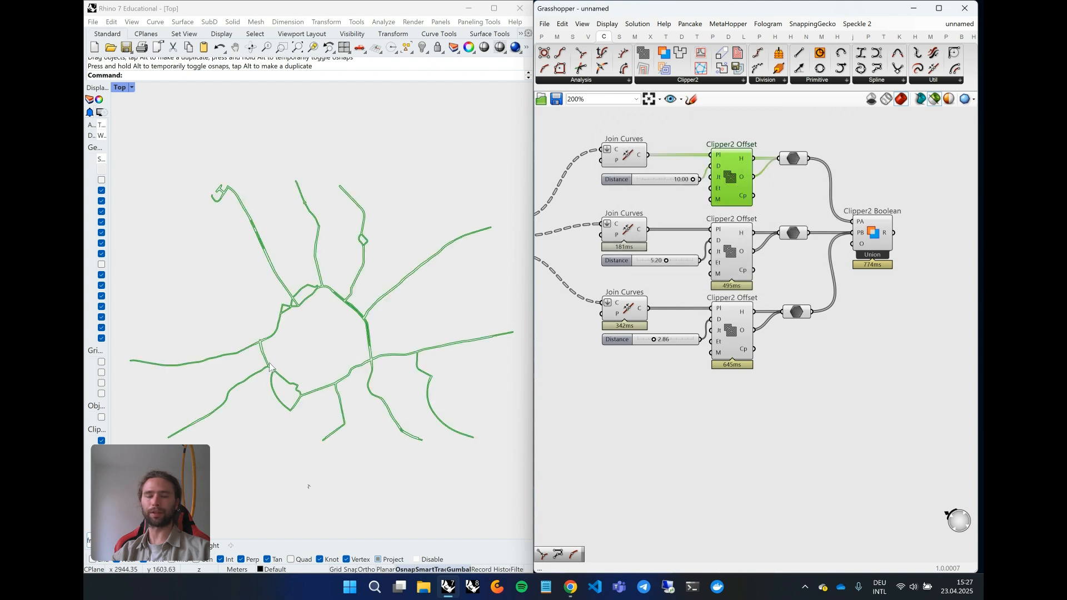
scroll(315, 354, up, 5)
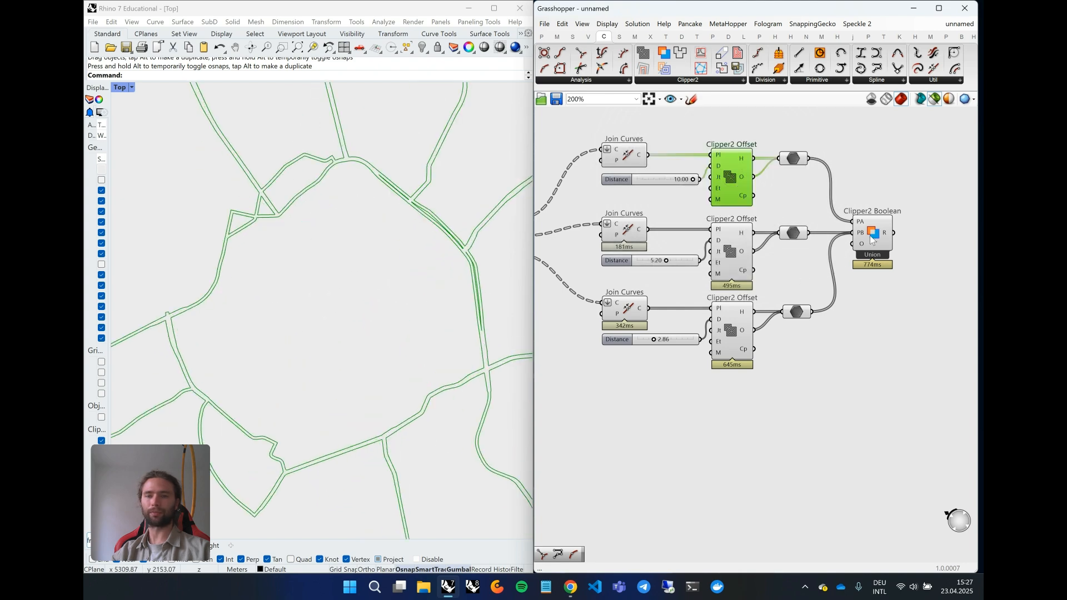
click(871, 239)
mouse_move(717, 251)
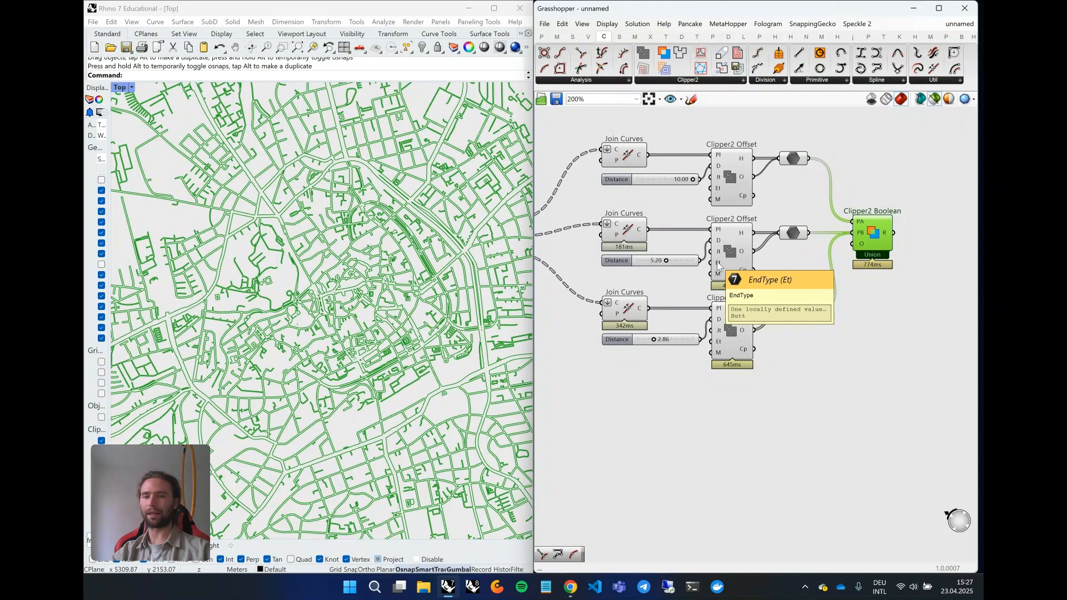
Preview the middle street offset (distance 5.20) up close in Rhino and try the Square join type on it
click(793, 234)
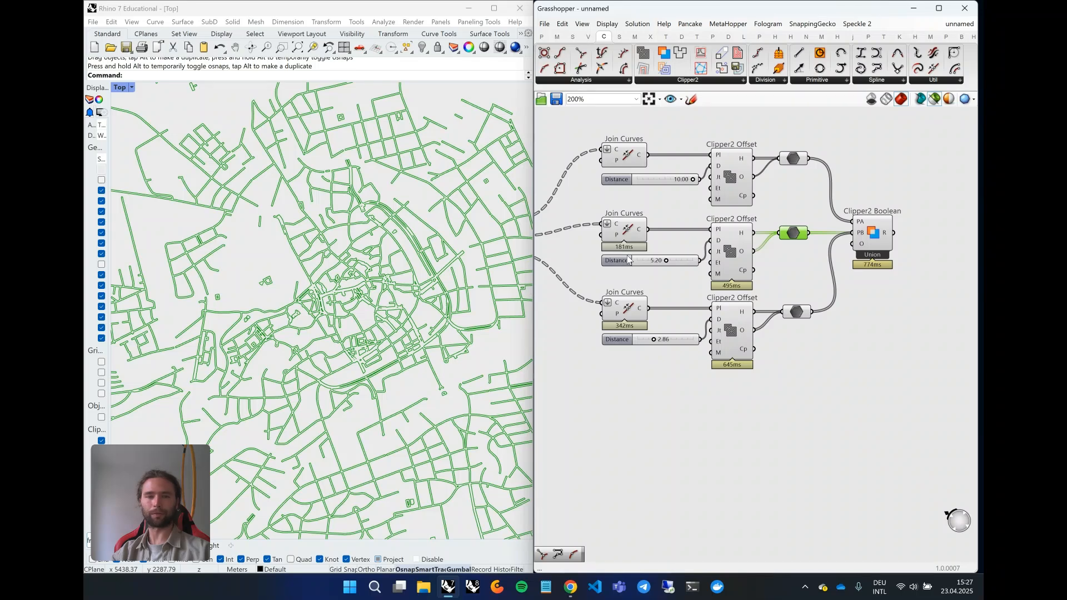
scroll(366, 303, up, 3)
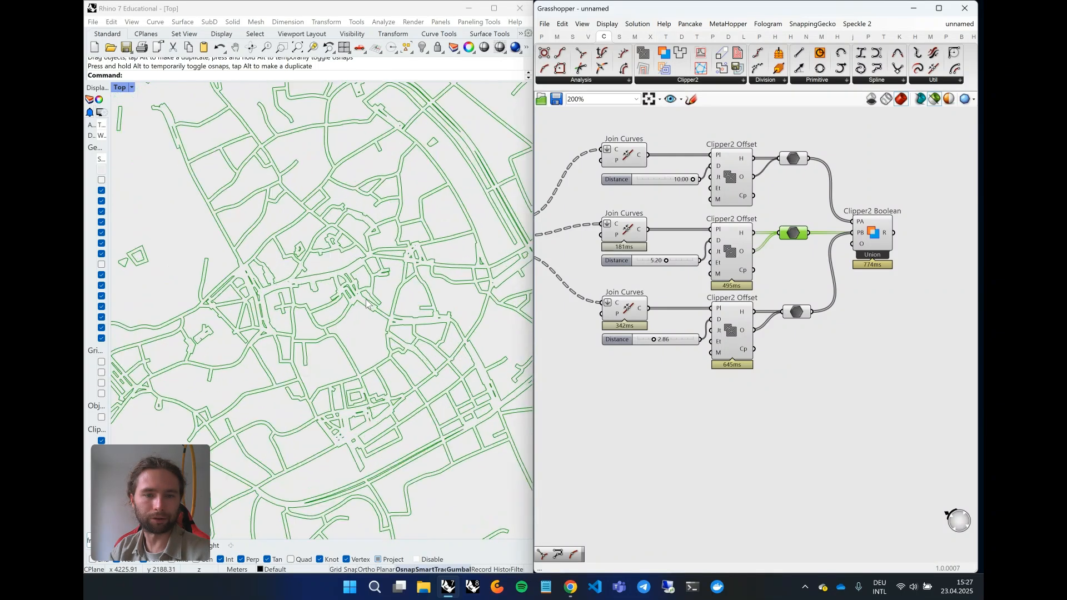
scroll(368, 300, up, 2)
scroll(328, 293, up, 2)
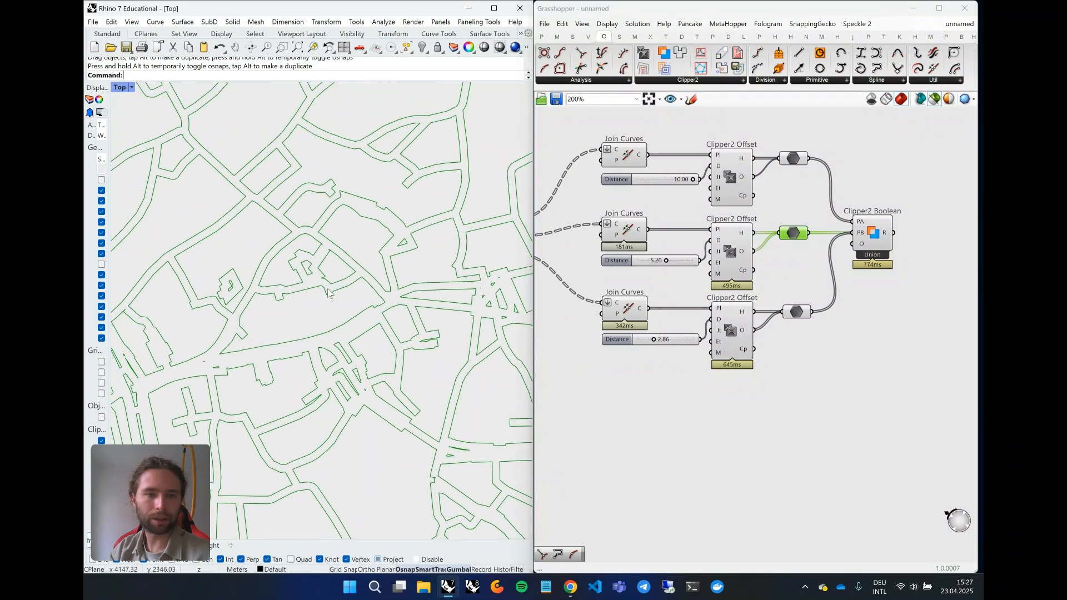
scroll(329, 272, up, 4)
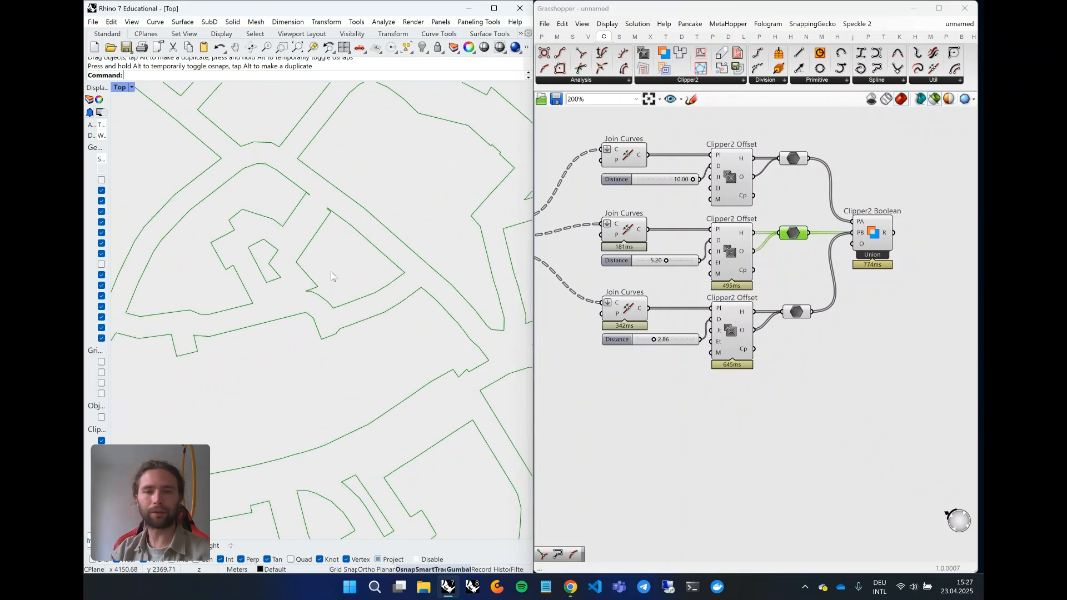
mouse_move(717, 257)
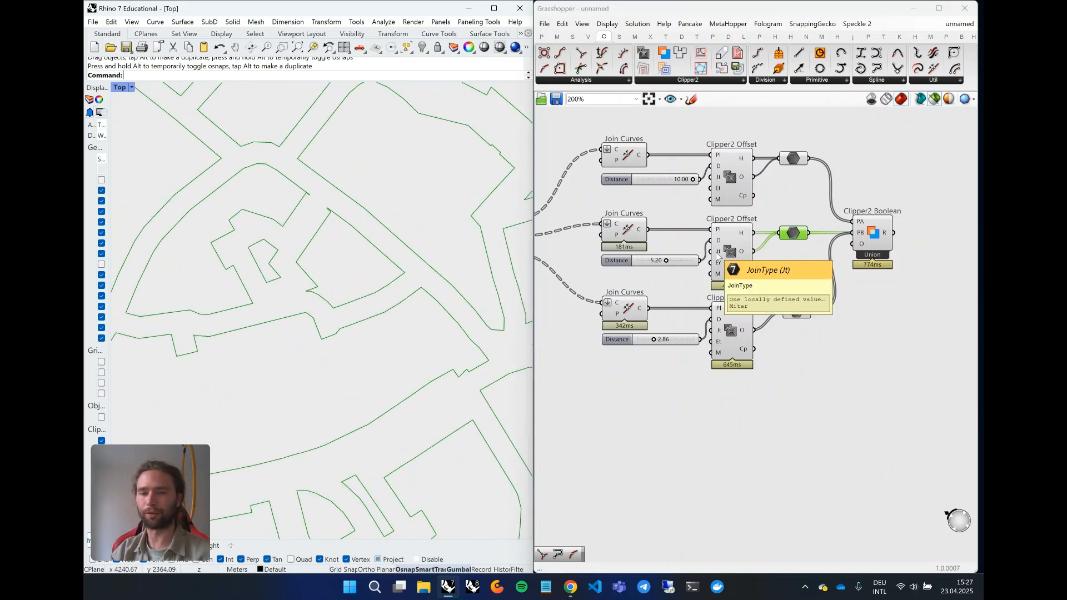
right_click(717, 257)
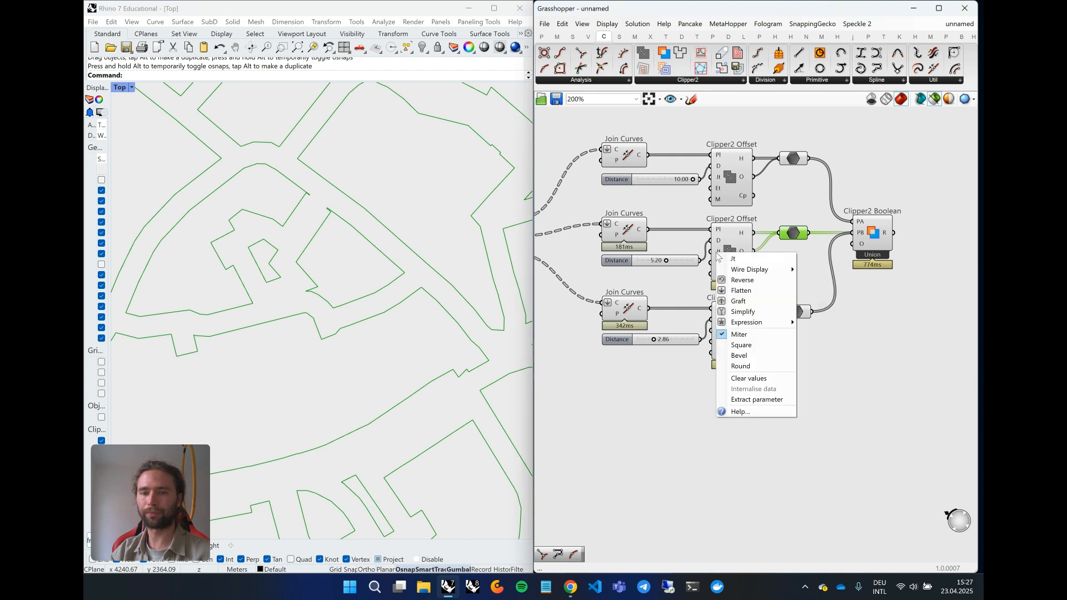
click(742, 346)
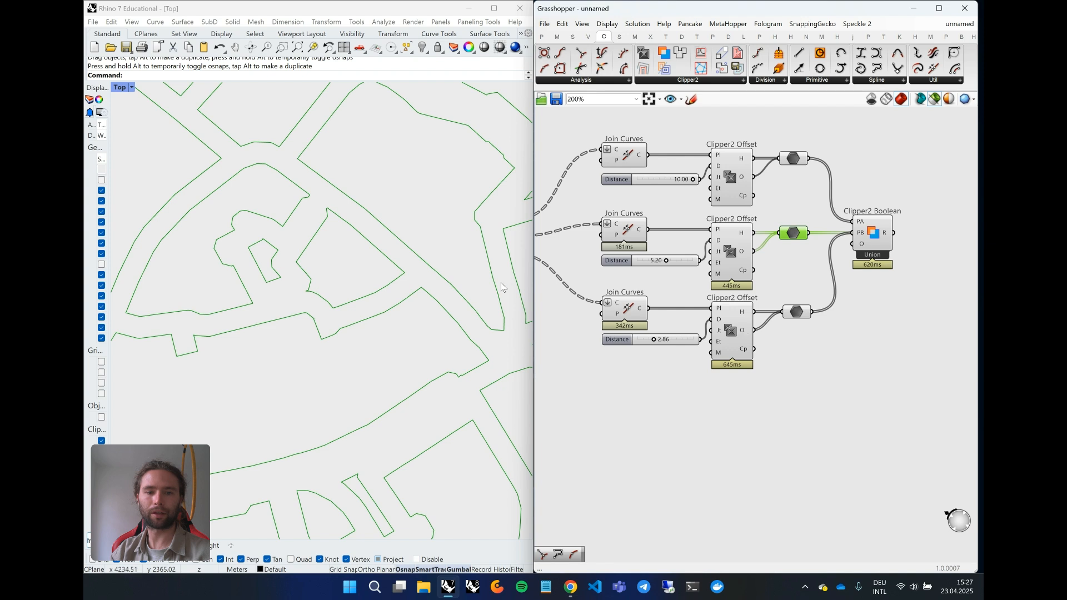
right_drag(346, 290, 361, 293)
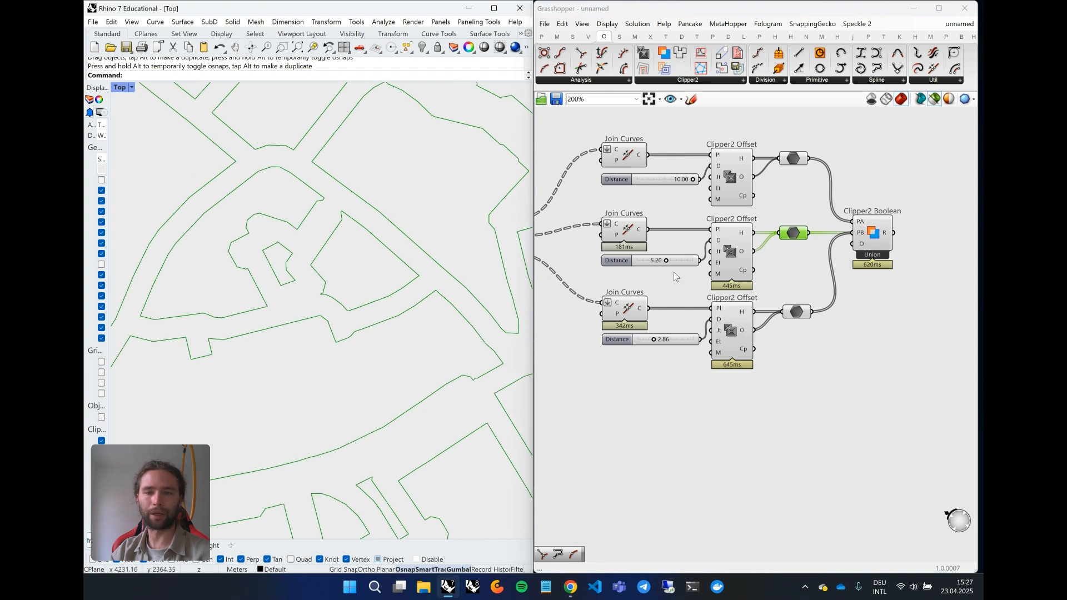
Try the Bevel join type on the middle street offset and examine the resulting street corners in Rhino
right_click(719, 252)
click(744, 356)
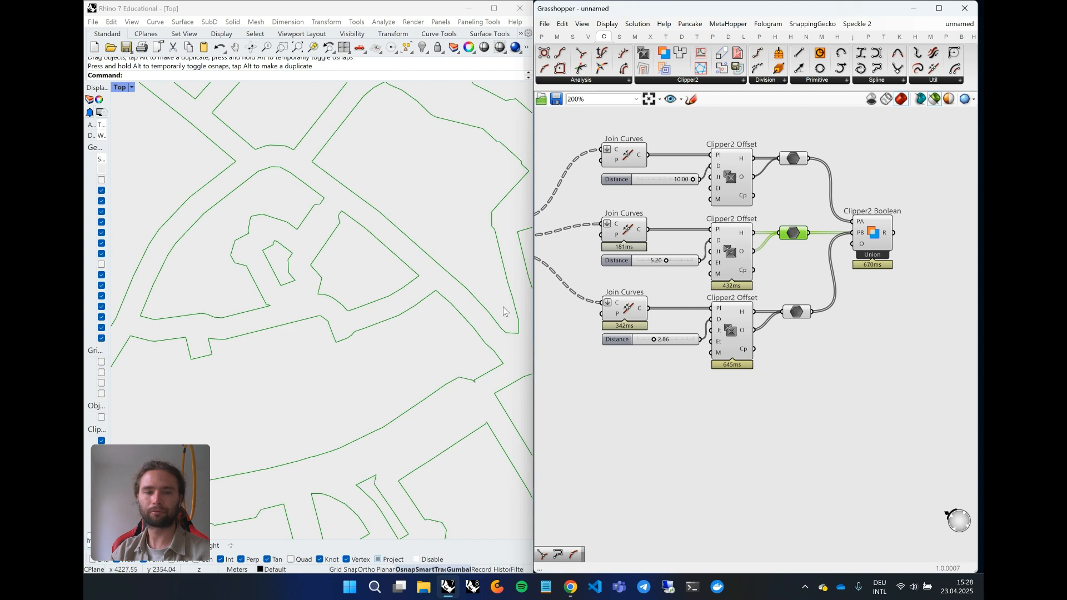
scroll(283, 308, down, 2)
scroll(283, 307, down, 4)
right_drag(327, 389, 351, 321)
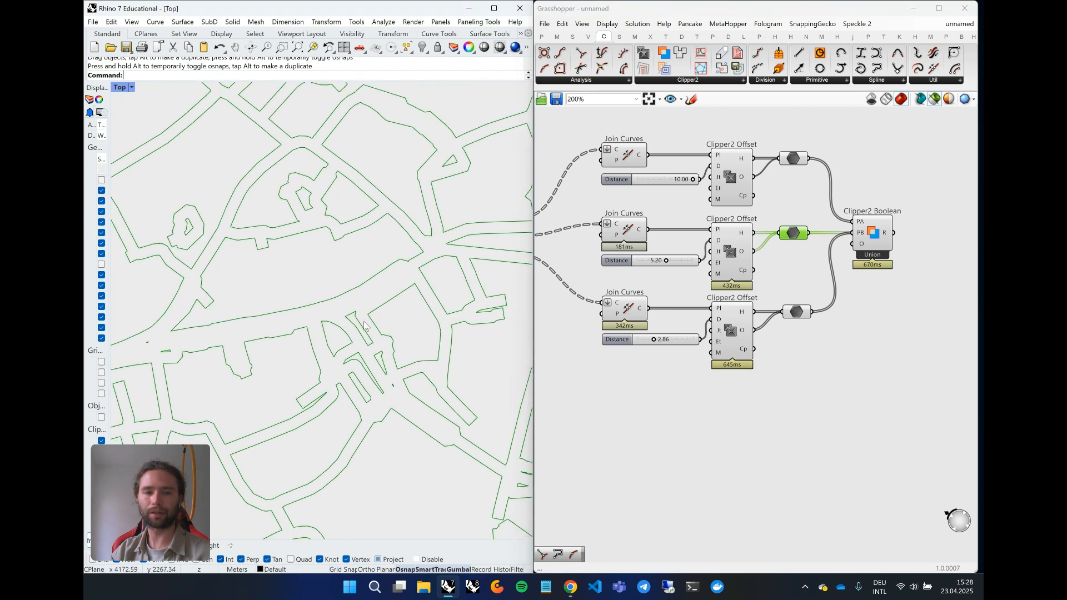
scroll(351, 320, up, 4)
Switch the middle street offset to the Miter join type for comparison and set it back to Square
right_click(722, 255)
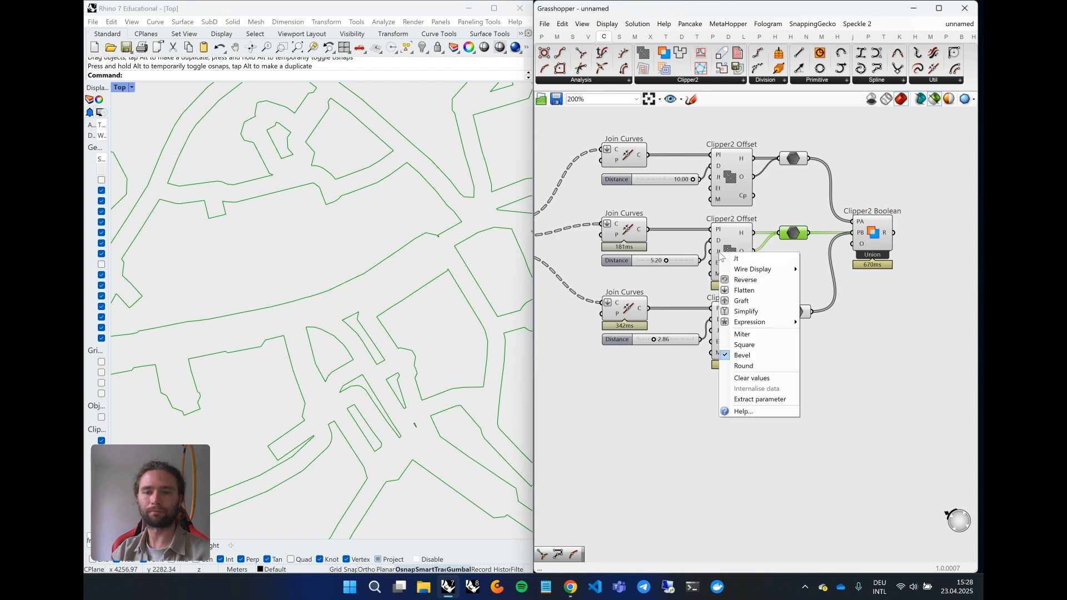
click(758, 334)
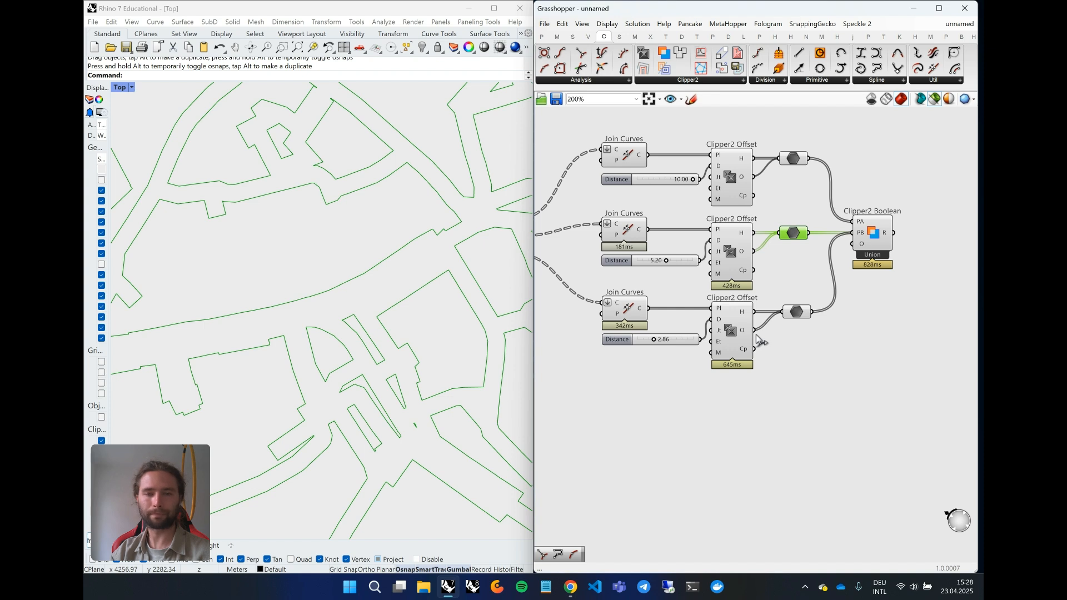
right_click(717, 254)
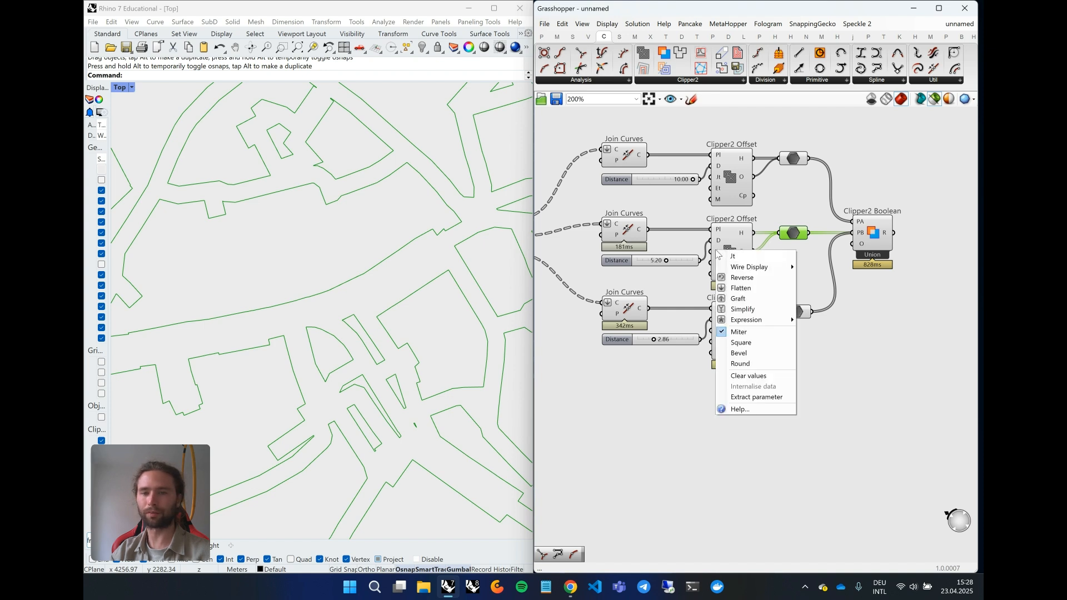
click(742, 343)
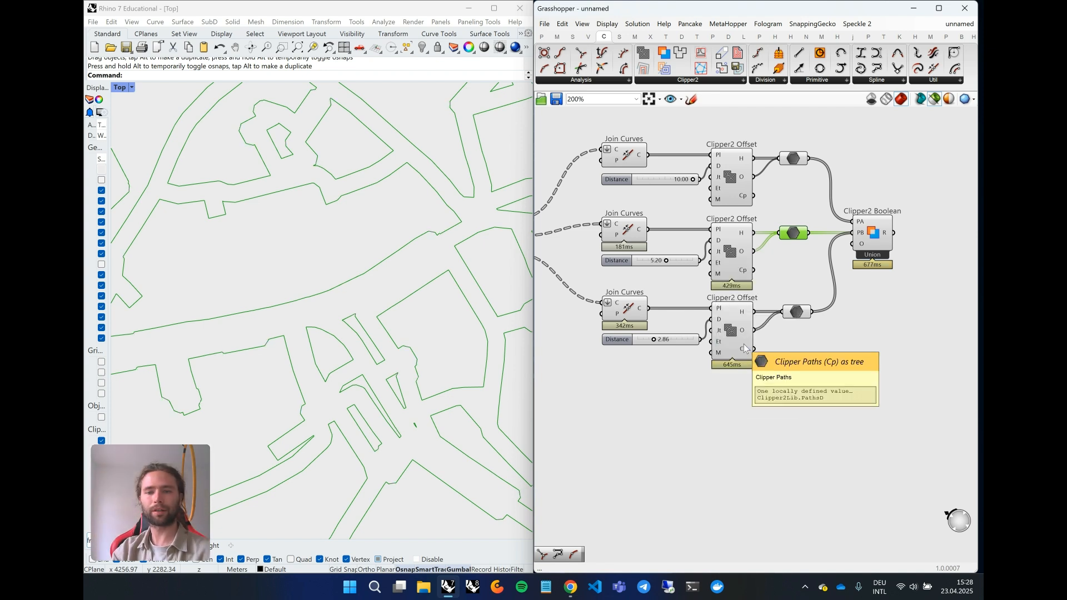
Set the join type to Square on the Clipper2 Offsets with distances 2.86 and 10.00
click(795, 314)
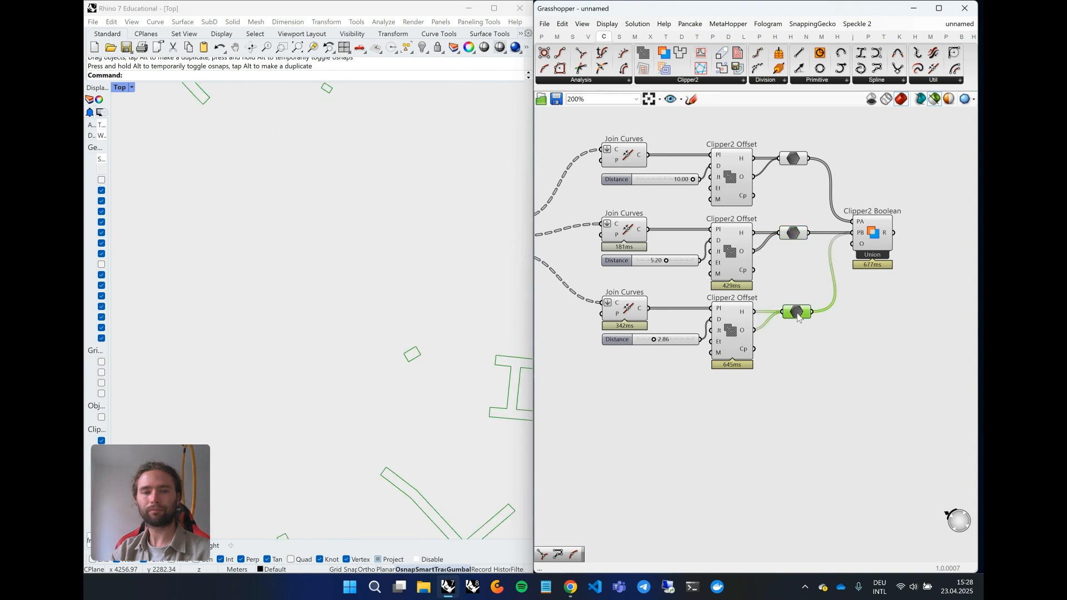
right_click(718, 336)
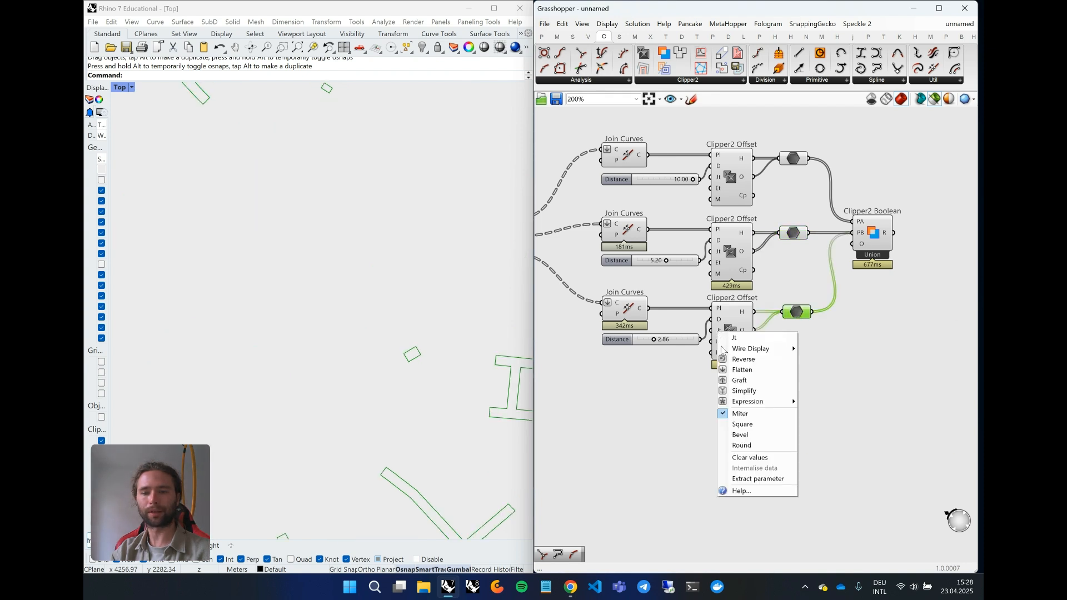
click(732, 423)
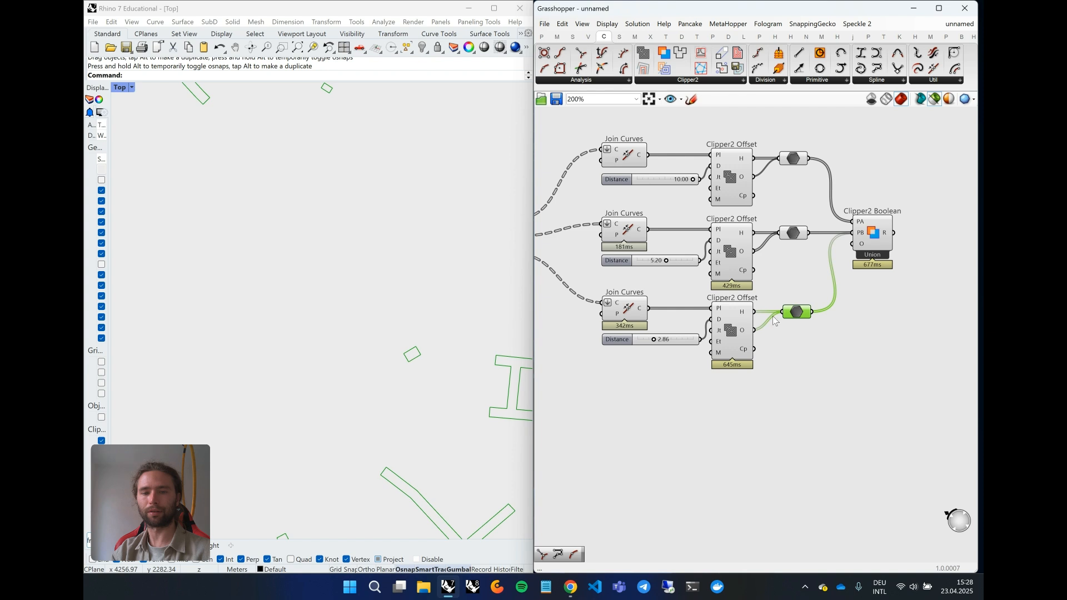
click(796, 161)
right_click(718, 177)
click(750, 270)
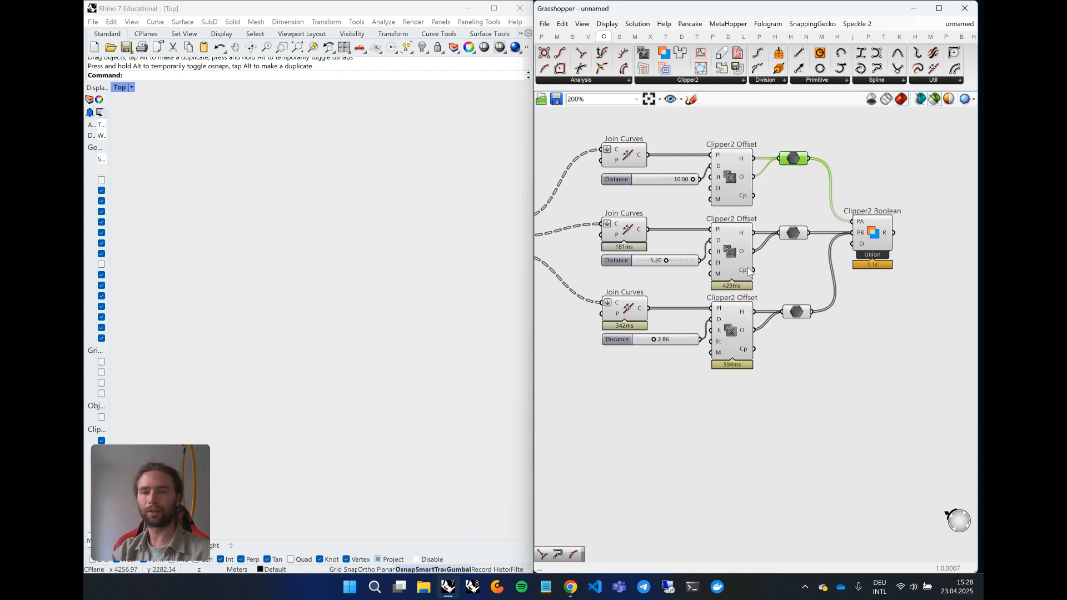
Examine the Clipper2 Boolean union of all street offsets in Rhino, including the jagged corners at street junctions
click(866, 243)
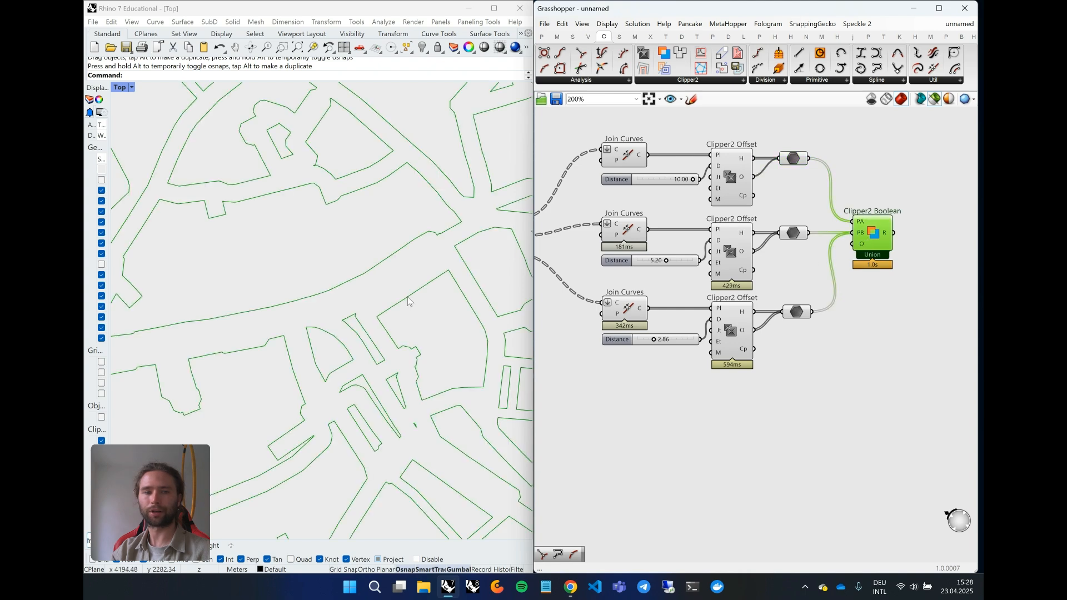
scroll(305, 333, down, 5)
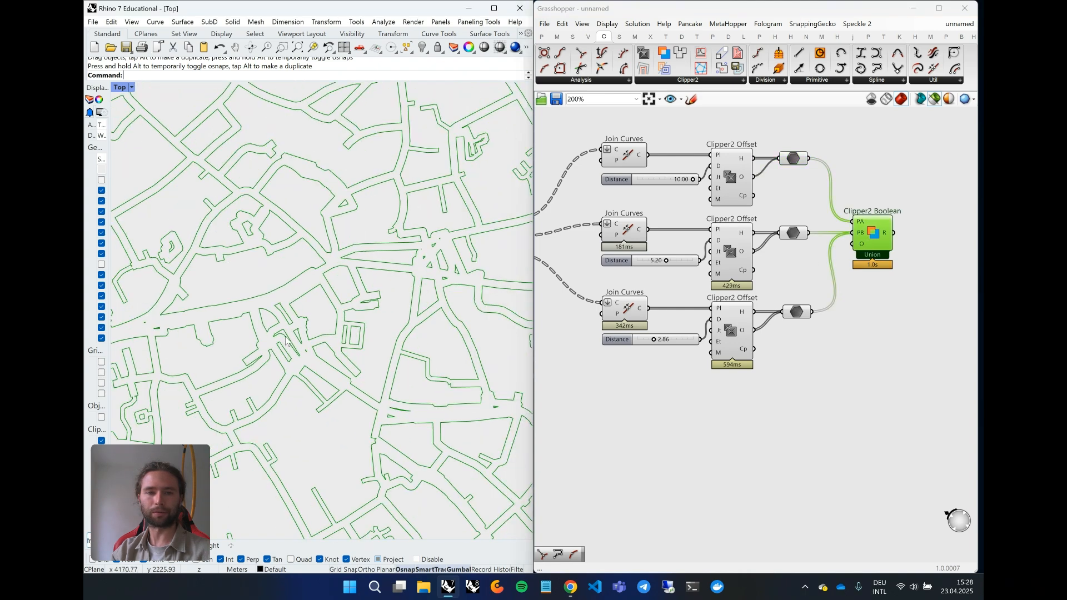
scroll(350, 333, up, 4)
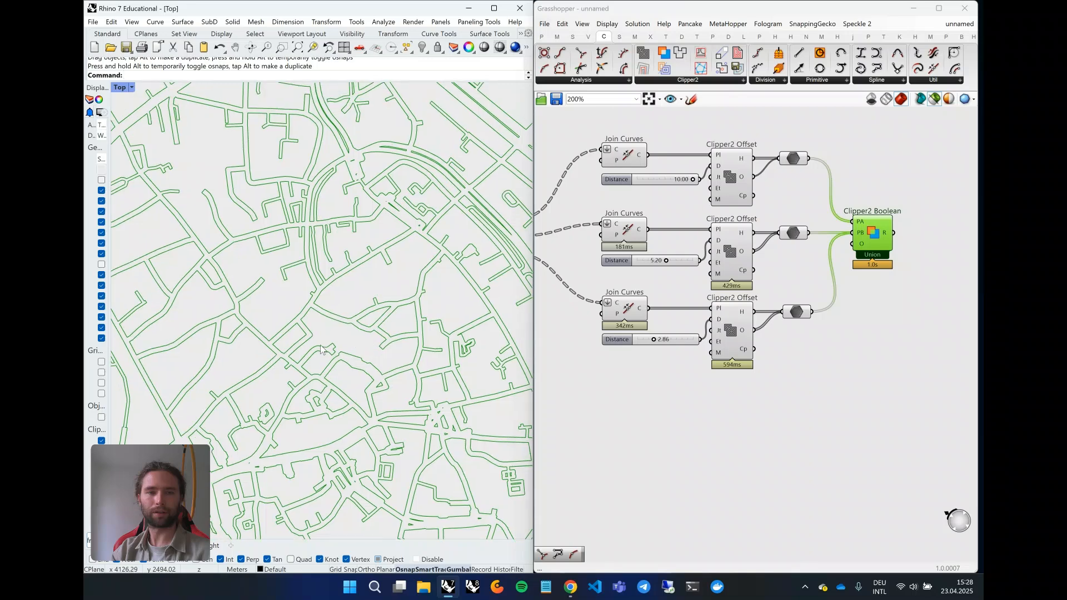
scroll(287, 367, up, 5)
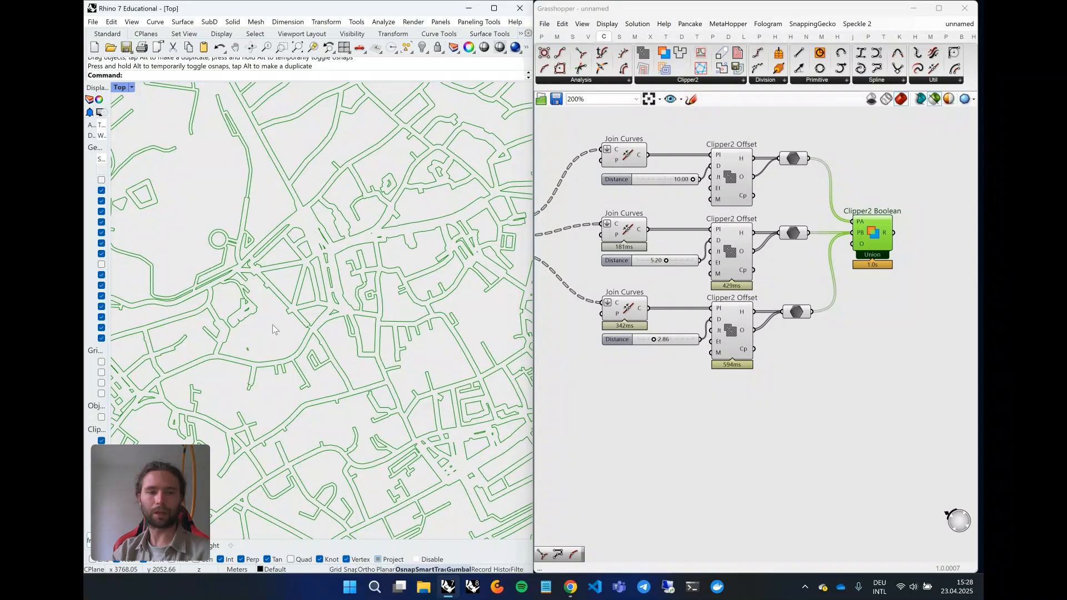
scroll(340, 345, up, 5)
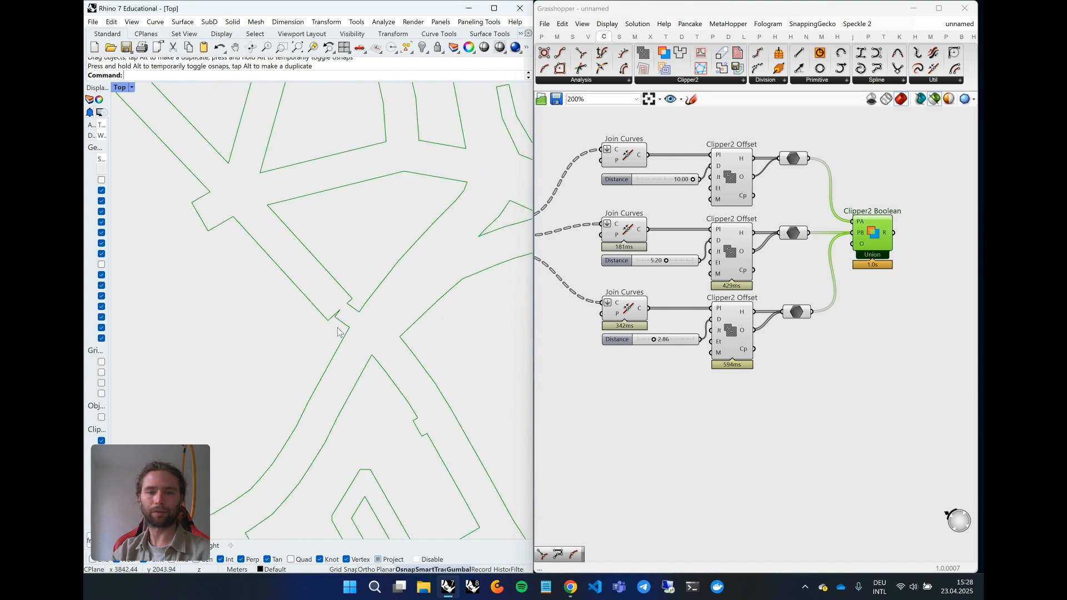
scroll(588, 266, down, 1)
Compare the streets L, M and S curves with the 5.20 and 2.86 offsets at the junction where street ends meet
click(766, 239)
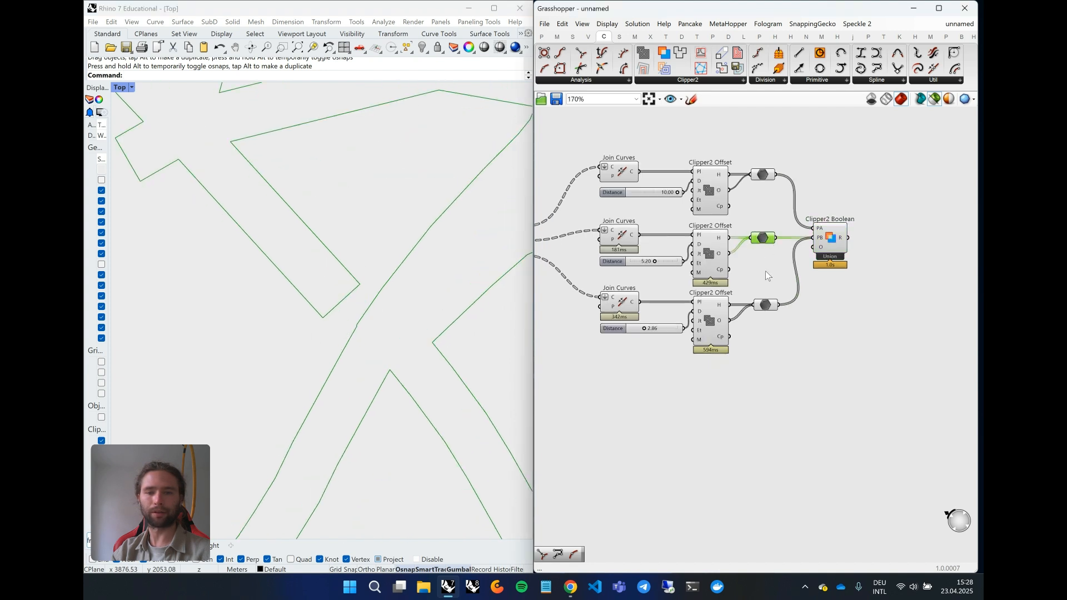
click(770, 309)
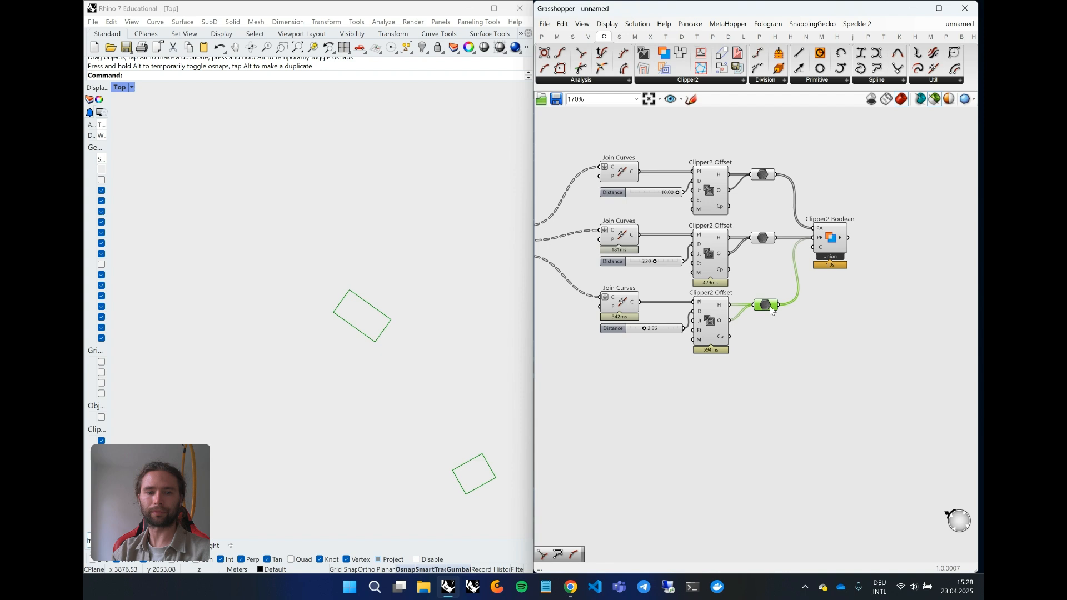
right_drag(612, 261, 706, 275)
drag(632, 309, 590, 191)
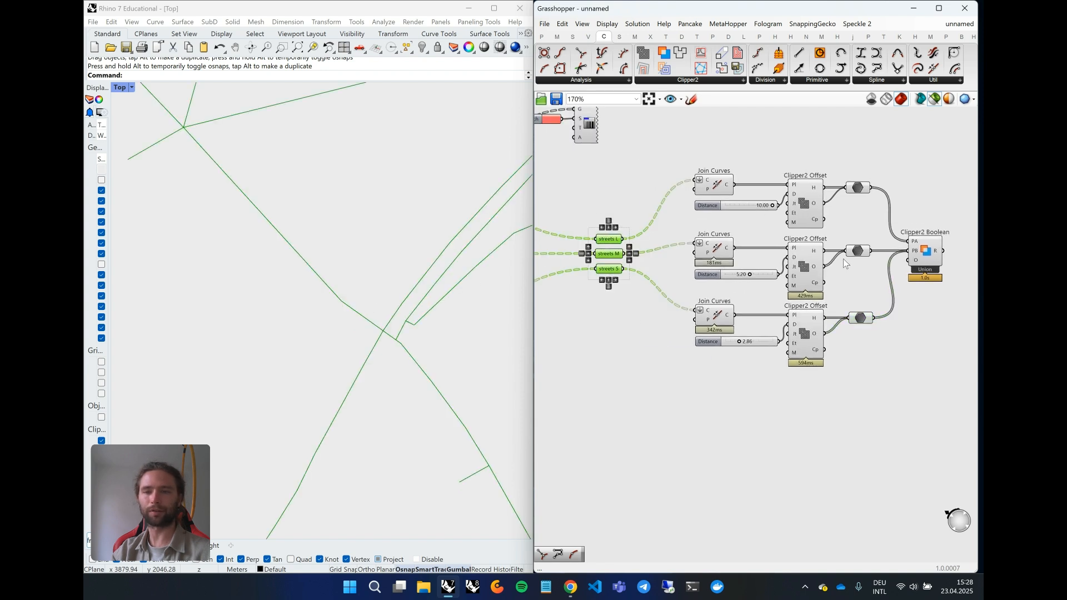
shift+click(860, 253)
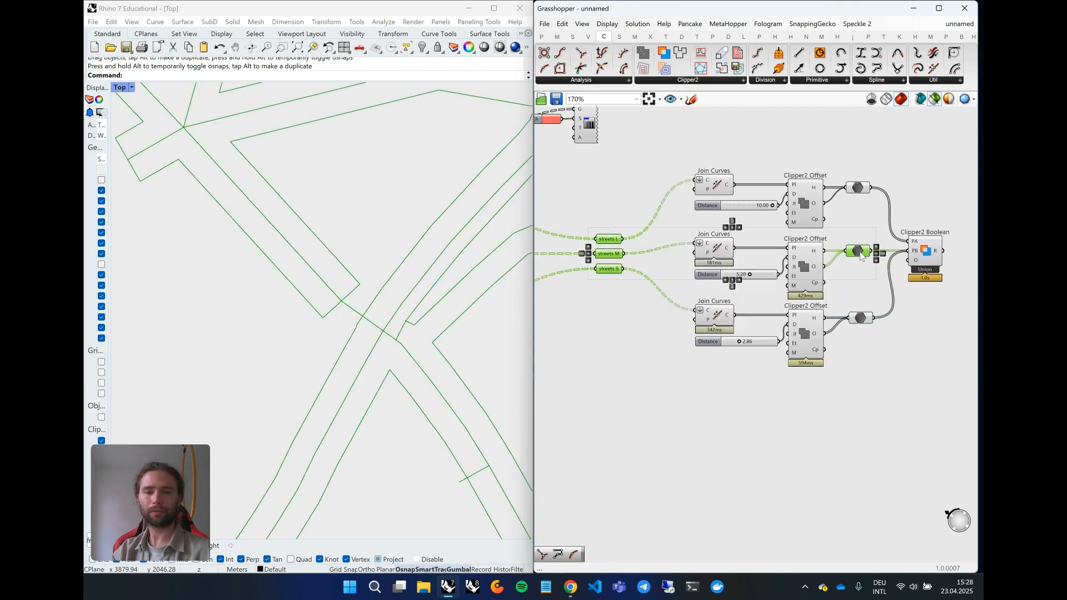
shift+click(861, 319)
drag(872, 348, 844, 235)
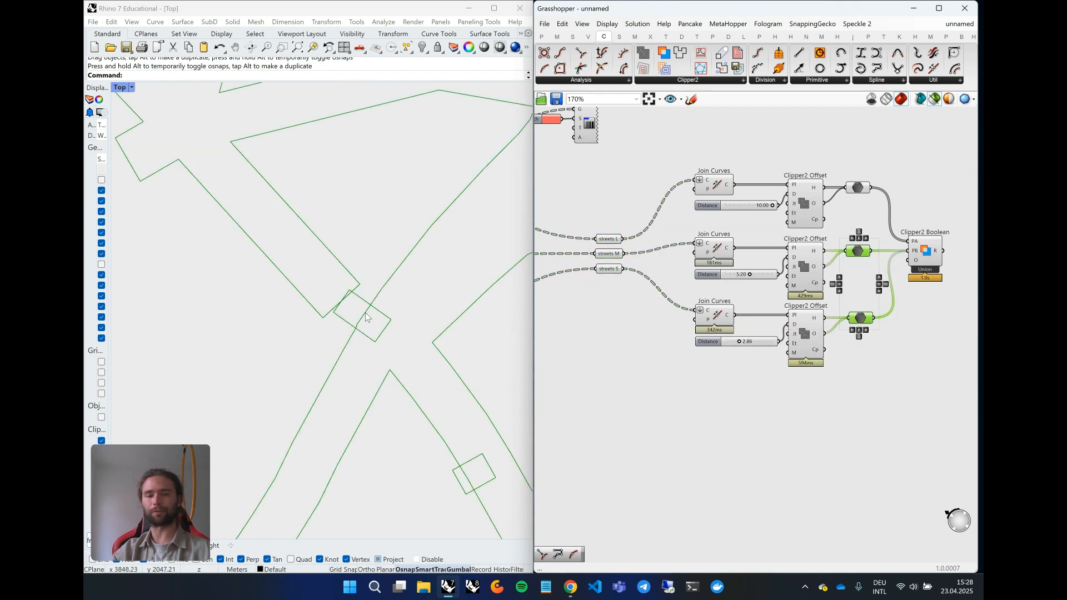
right_drag(371, 342, 321, 324)
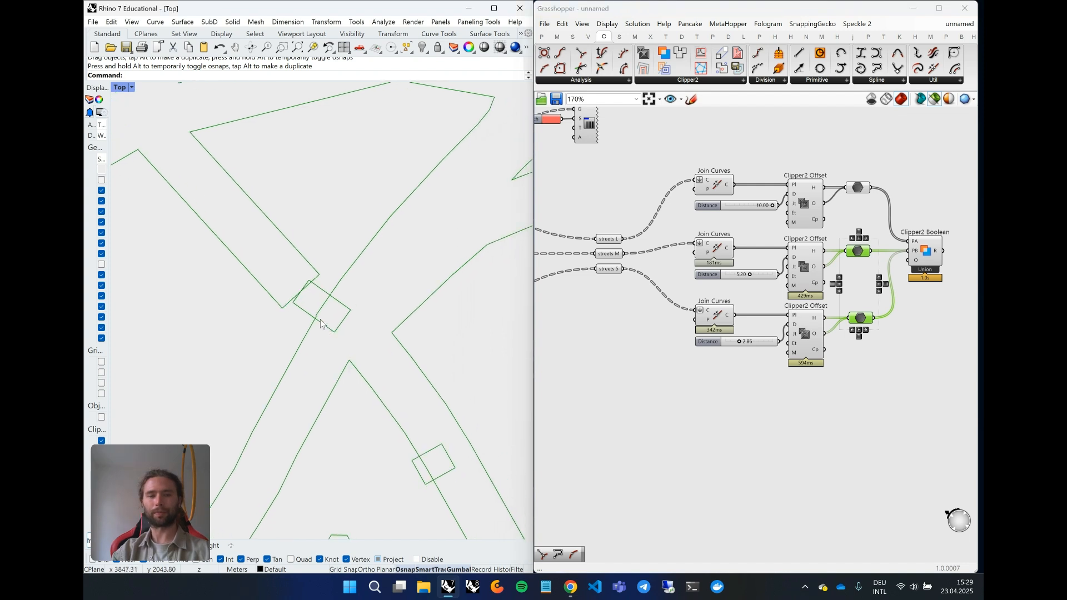
scroll(319, 323, up, 2)
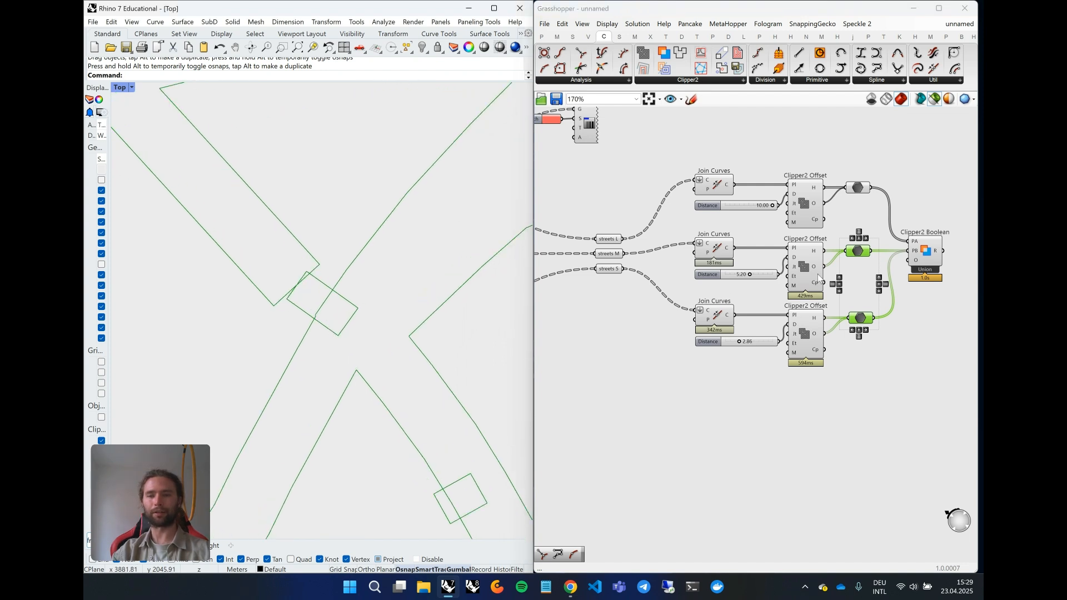
Set the end type to Square on the Clipper2 Offsets with distances 5.20 and 2.86
mouse_move(793, 281)
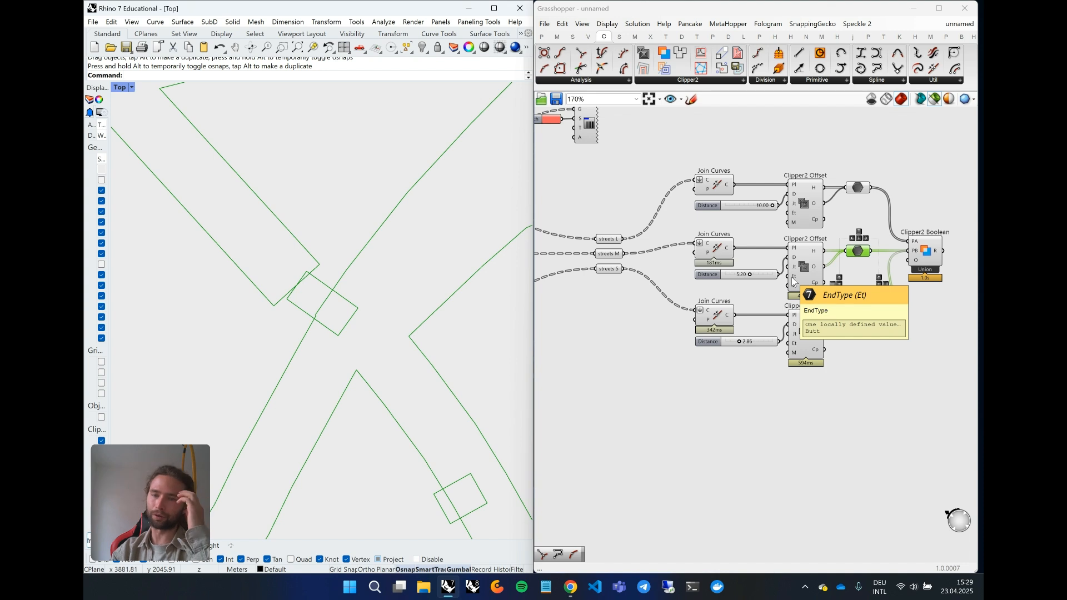
right_click(793, 282)
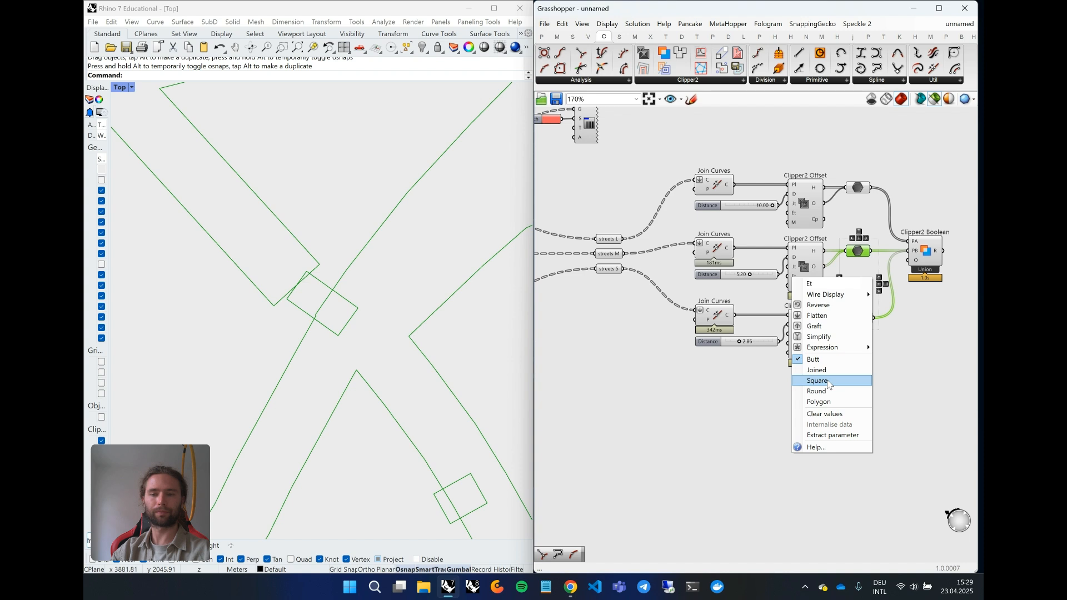
click(829, 381)
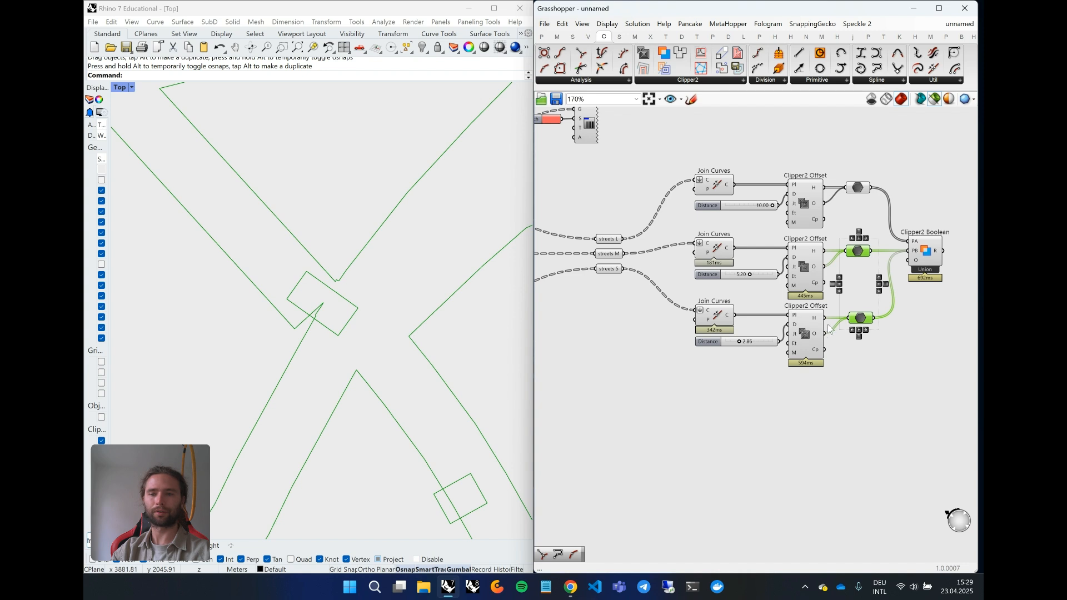
right_click(796, 345)
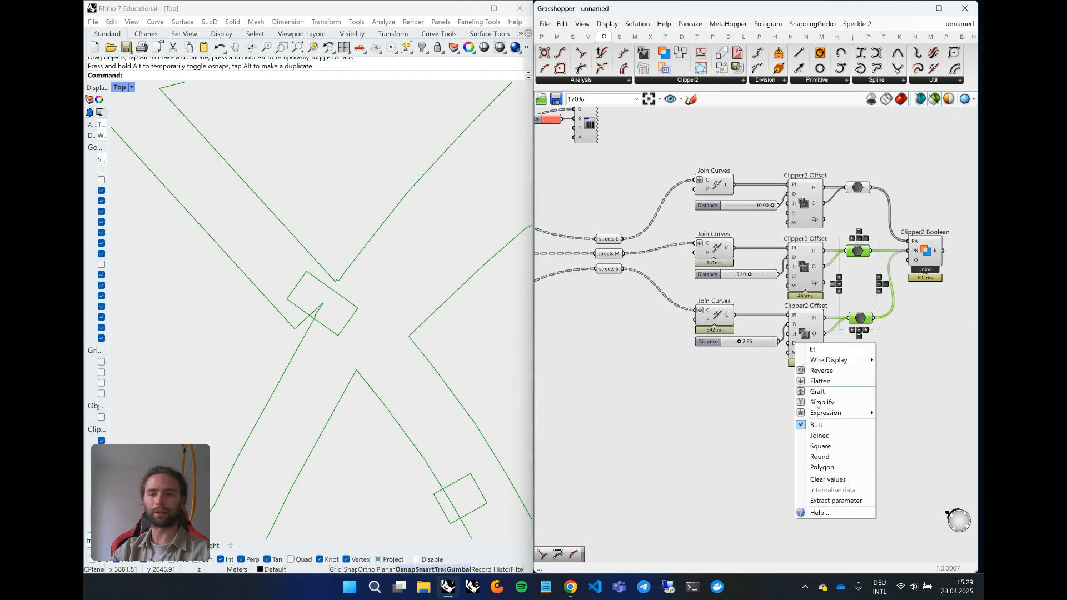
click(820, 449)
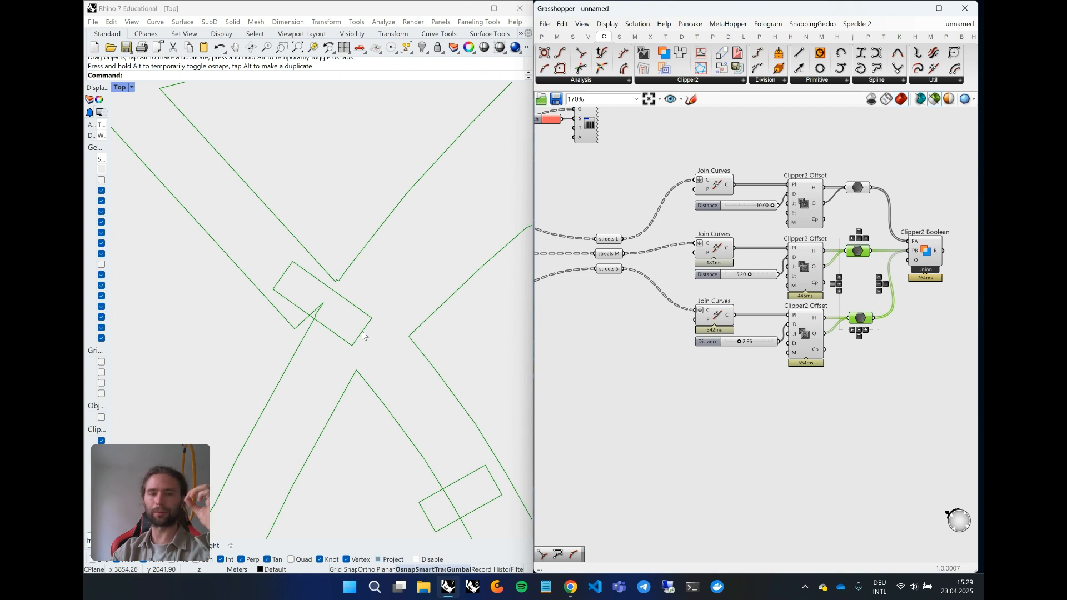
Examine the Clipper2 Boolean union of all street offsets, from the junction out to the surrounding street network
click(915, 255)
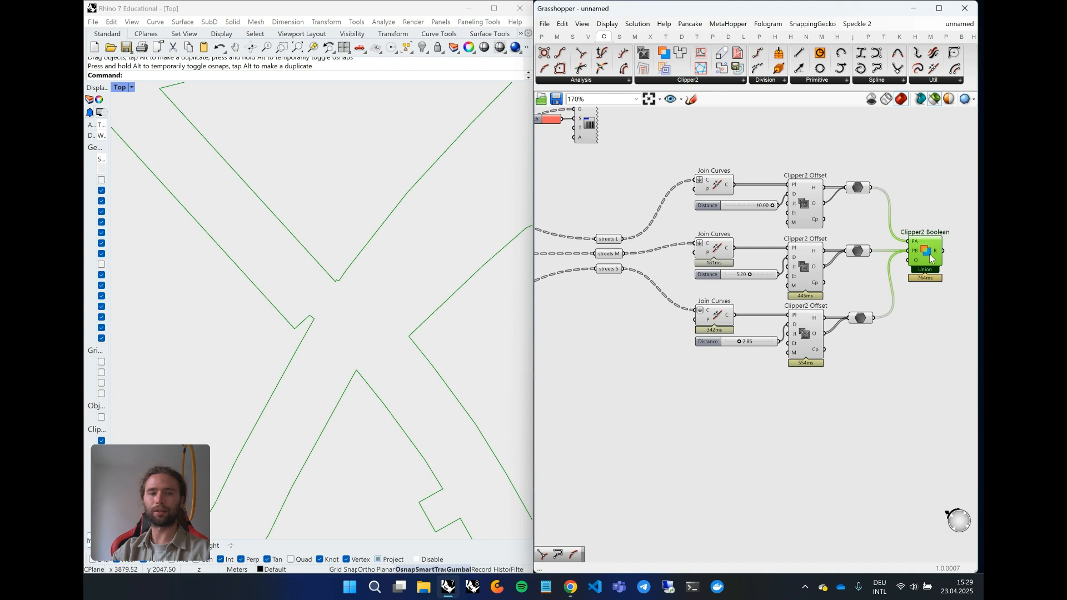
scroll(322, 309, down, 10)
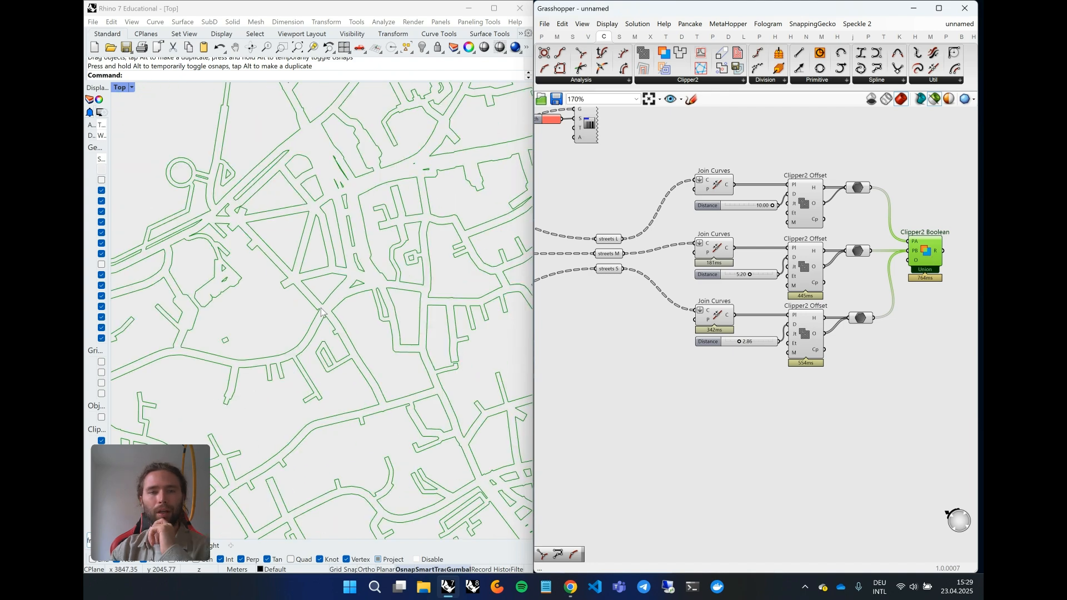
scroll(348, 332, down, 2)
right_drag(398, 356, 325, 290)
scroll(429, 294, up, 3)
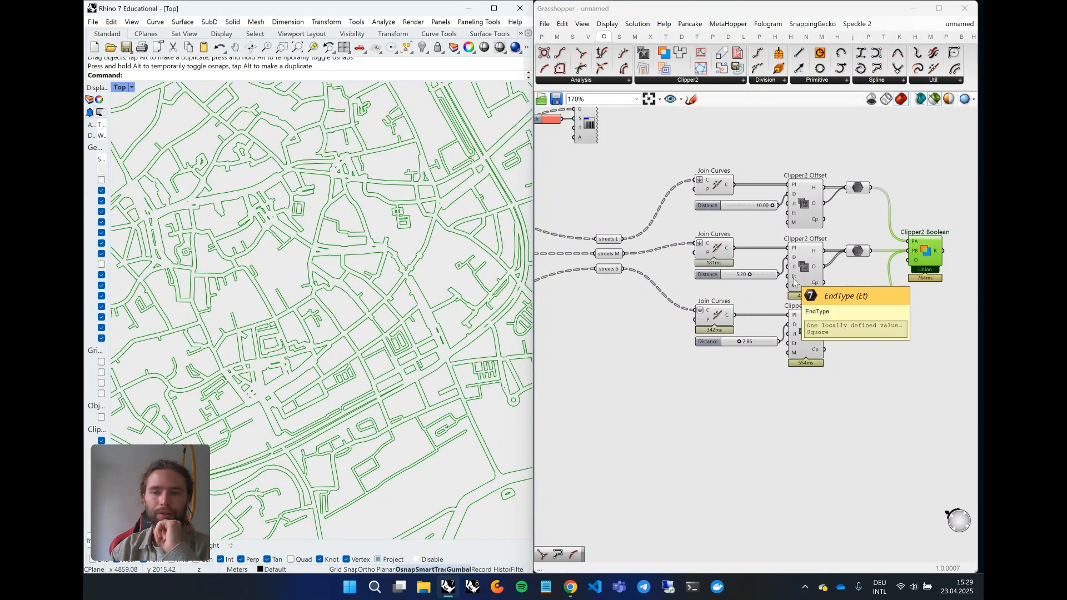
right_drag(443, 330, 381, 329)
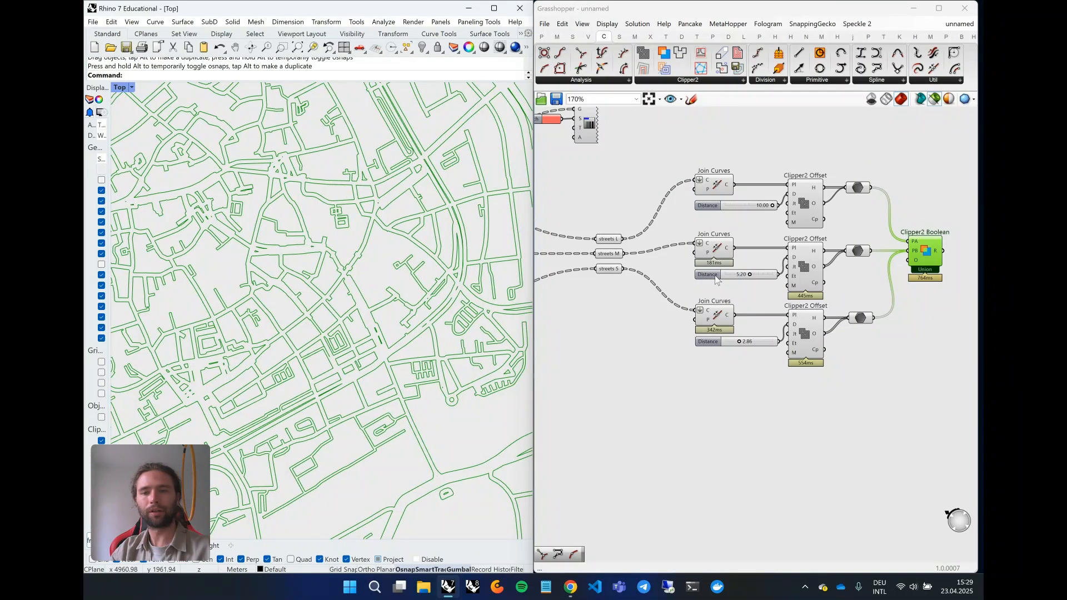
Compare the joined curves of streets M and S with the Boolean union outline where street segments end
shift+click(714, 250)
shift+click(716, 315)
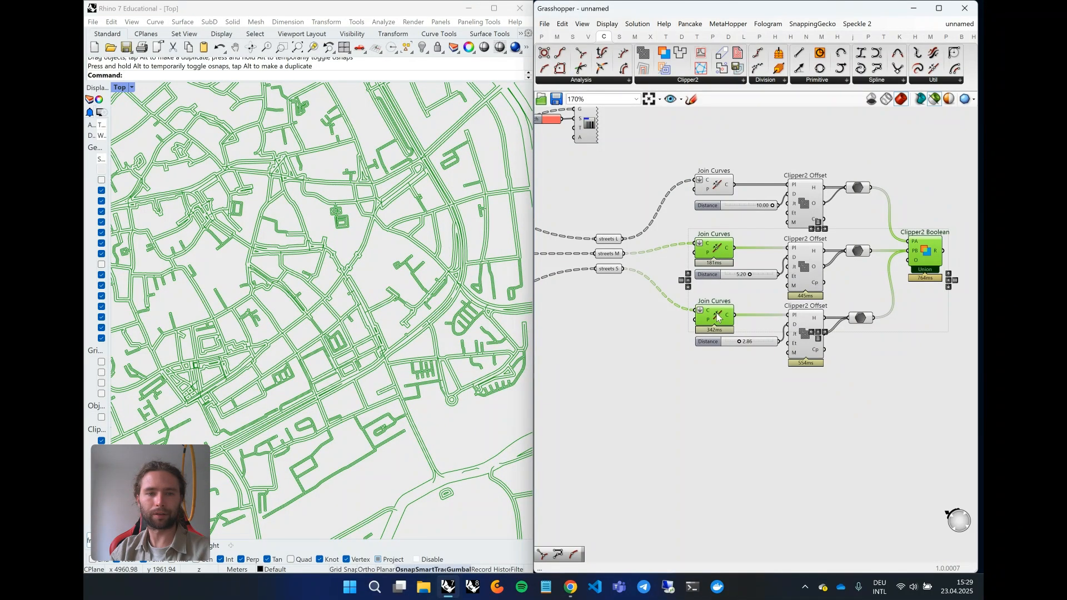
scroll(378, 278, up, 8)
scroll(378, 278, up, 3)
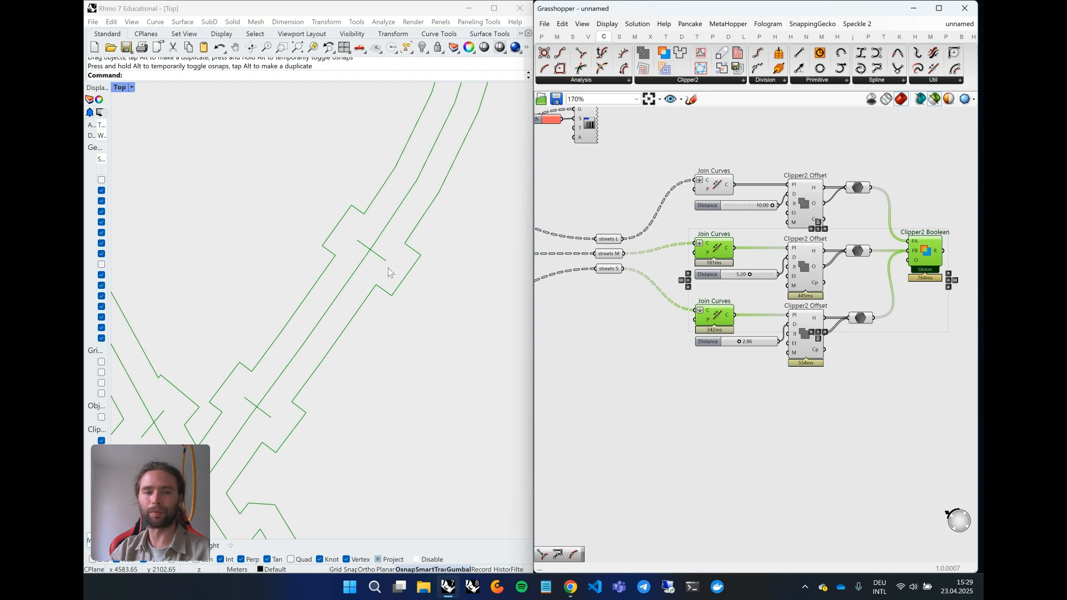
scroll(417, 290, down, 5)
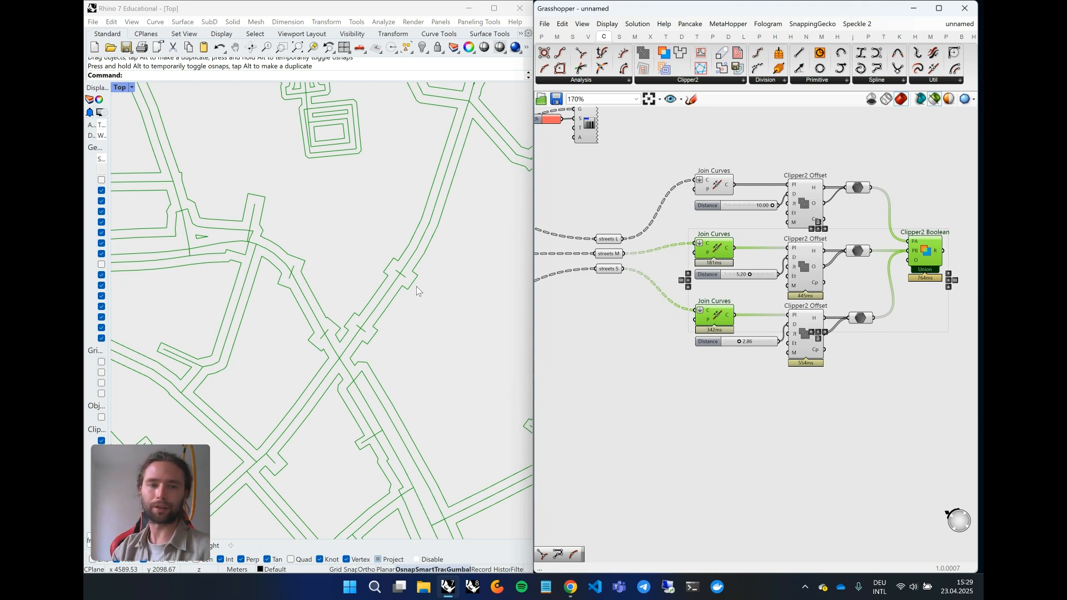
scroll(282, 321, down, 5)
scroll(282, 322, down, 2)
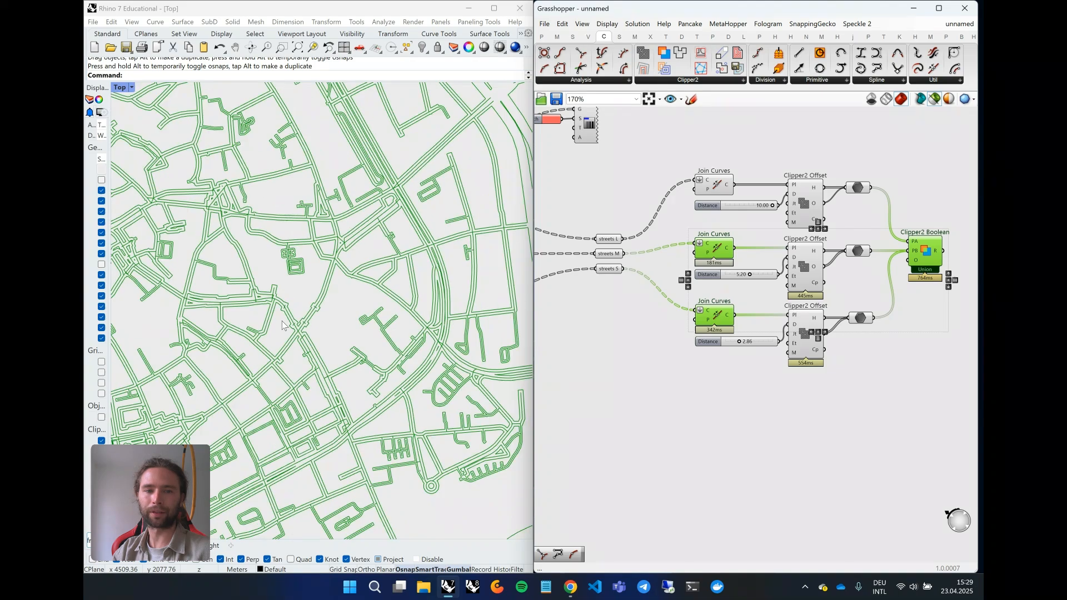
scroll(313, 328, down, 3)
scroll(313, 328, up, 8)
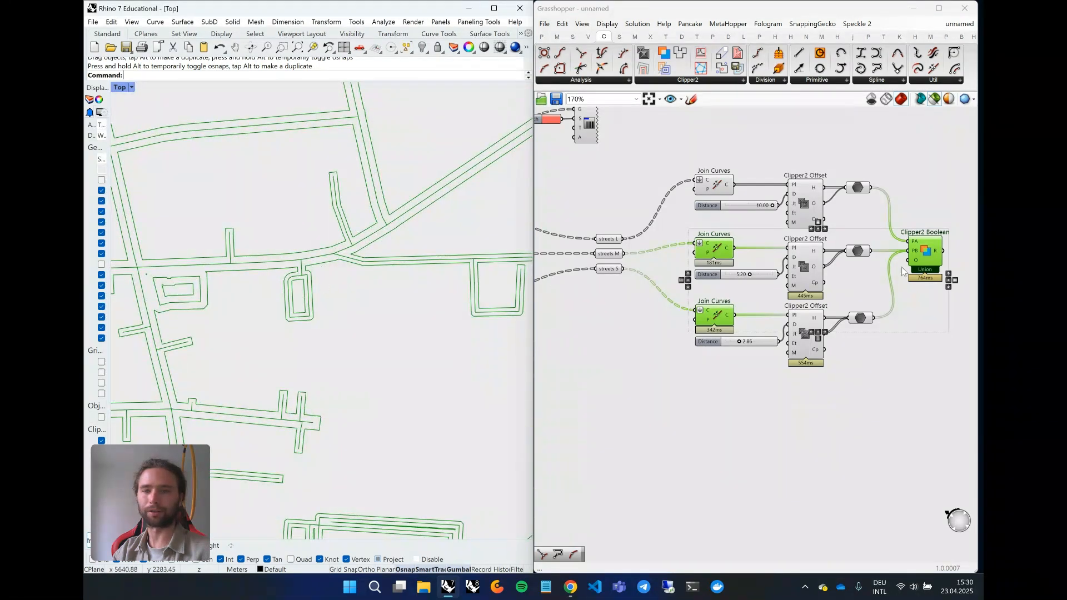
Set the end type to Butt on the Clipper2 Offsets with distances 5.20 and 2.86
click(920, 256)
scroll(422, 289, down, 3)
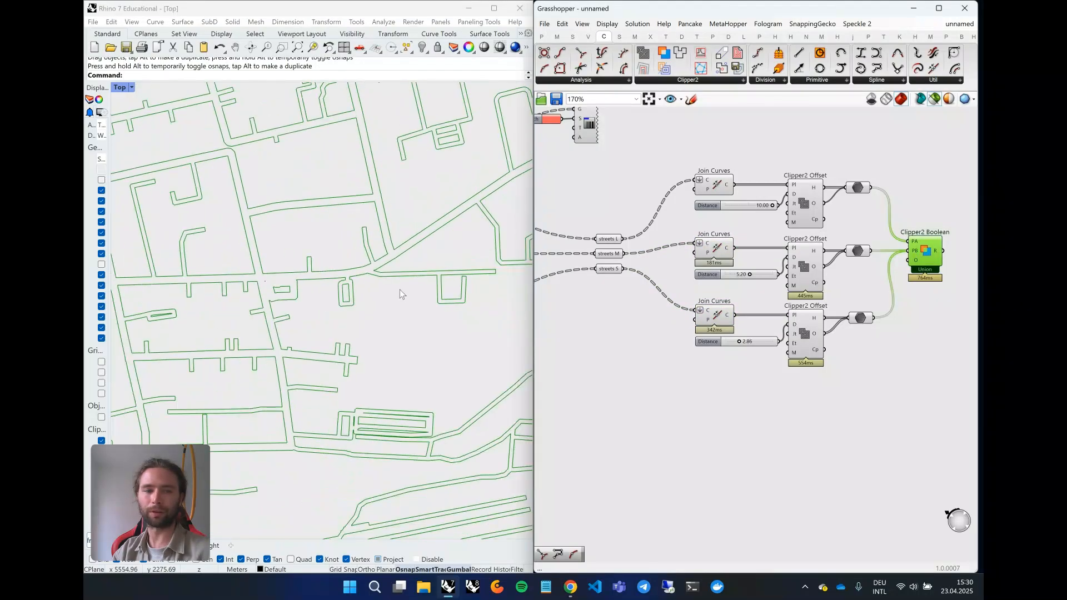
scroll(399, 289, down, 3)
scroll(354, 234, up, 5)
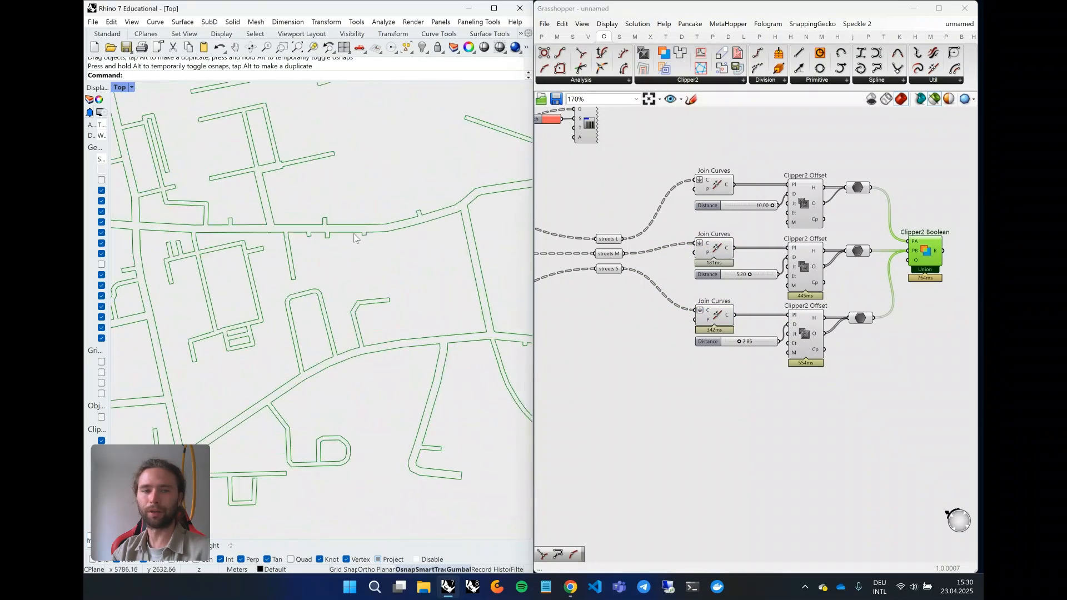
scroll(350, 228, up, 3)
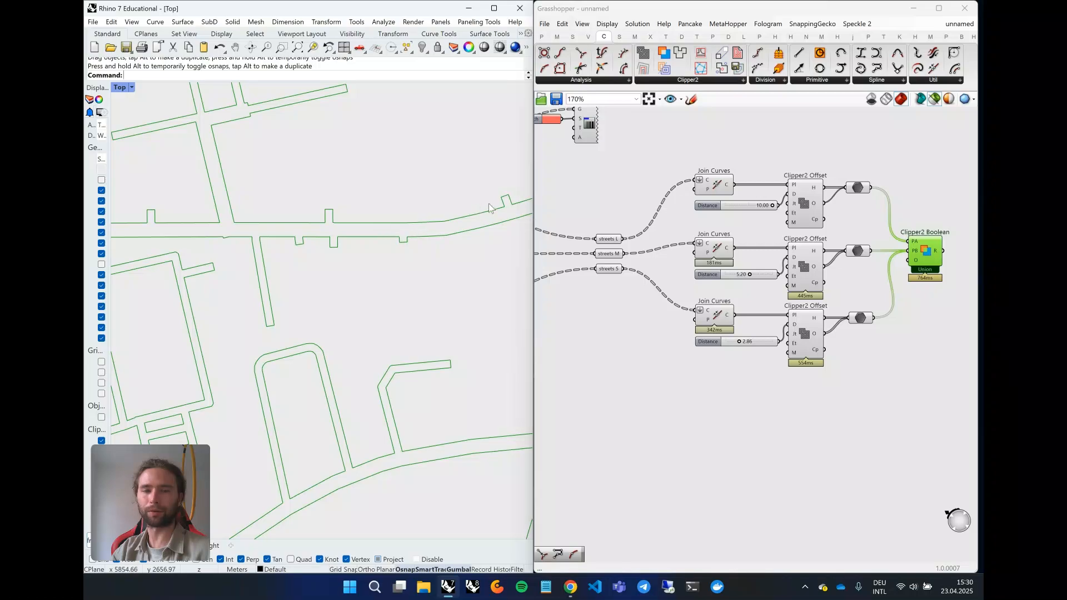
right_click(796, 279)
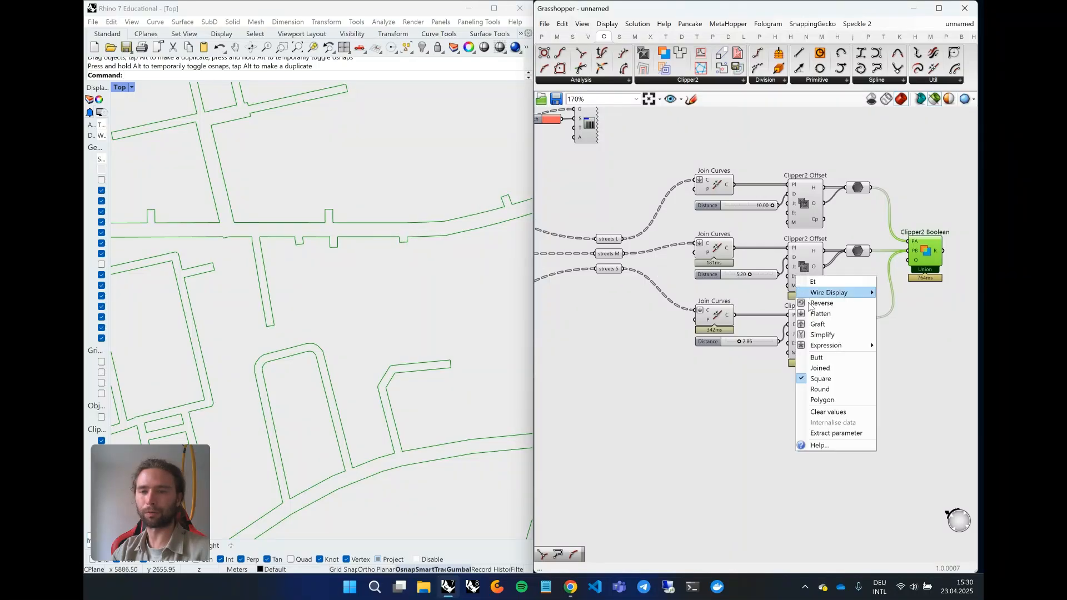
click(804, 352)
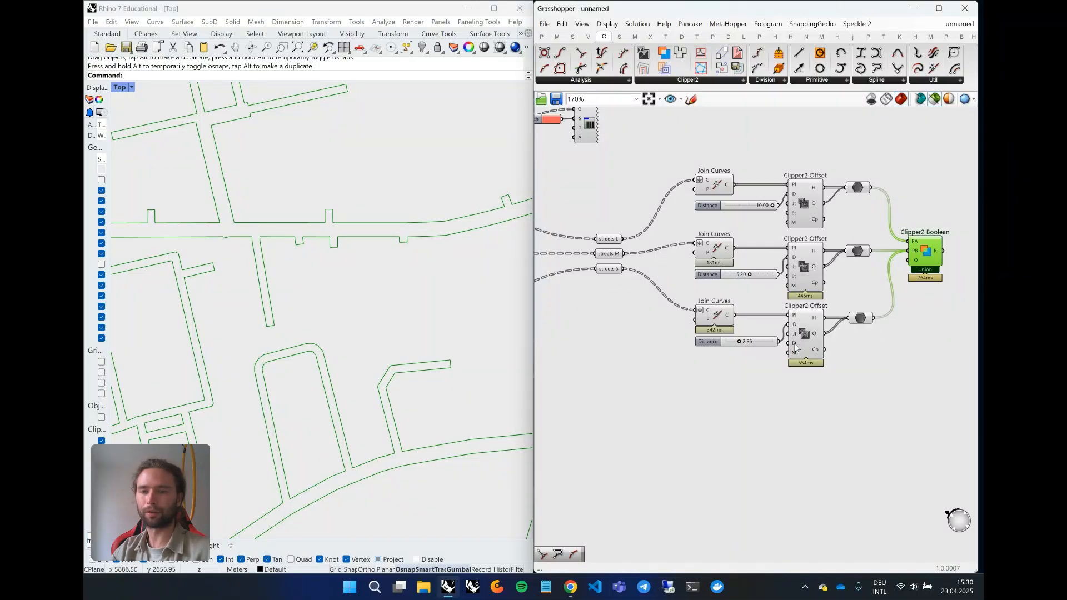
right_click(797, 348)
click(816, 418)
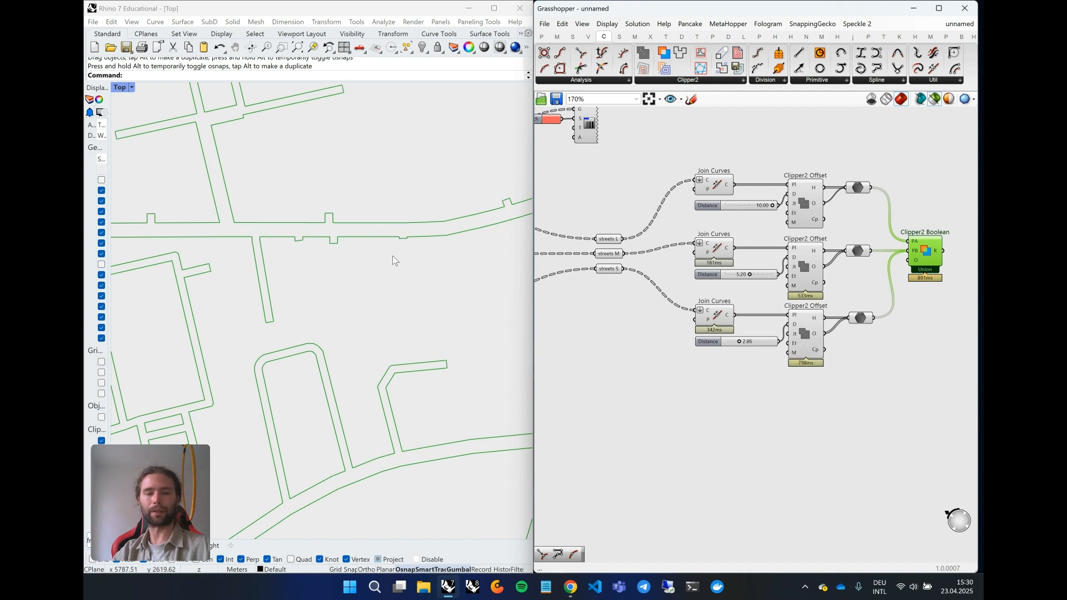
Check the Boolean union with butt-ended offsets at the short side-street stubs and across the whole city network
right_drag(393, 260, 342, 282)
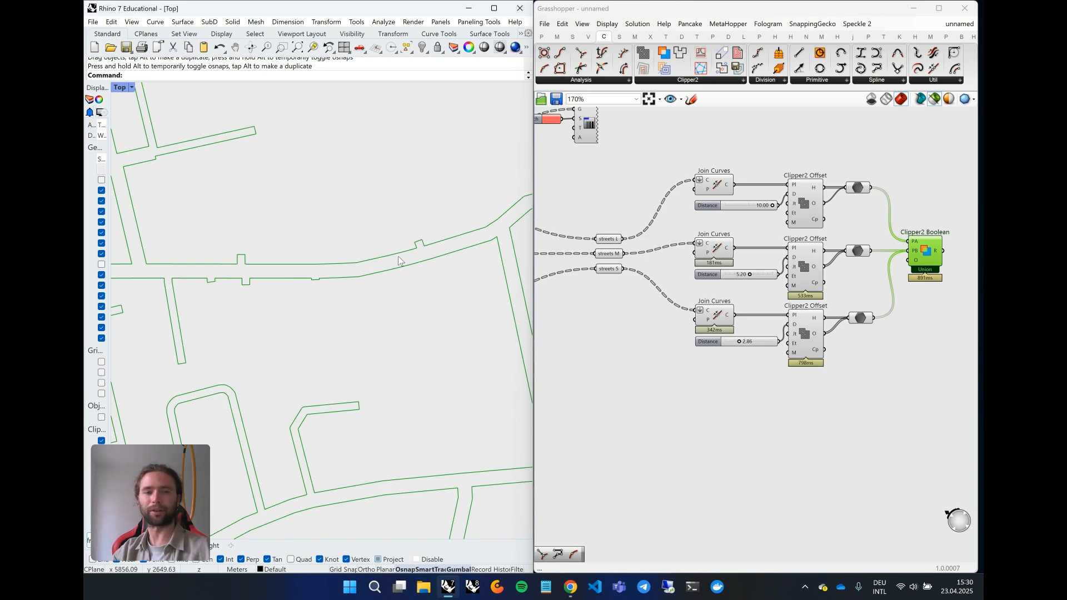
scroll(442, 249, down, 5)
scroll(442, 249, down, 6)
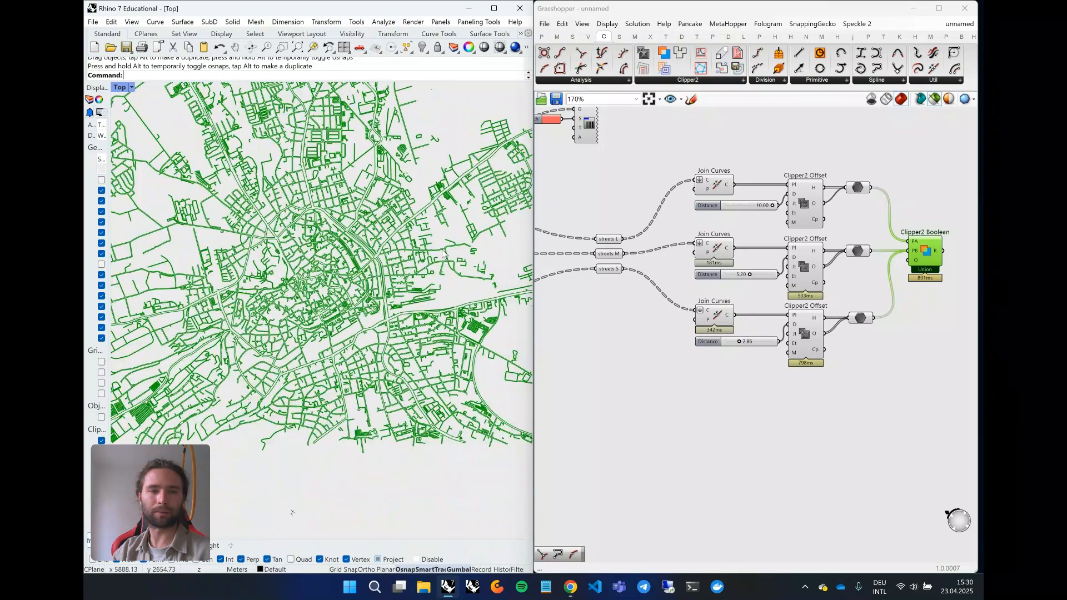
right_drag(321, 222, 334, 267)
scroll(334, 267, up, 8)
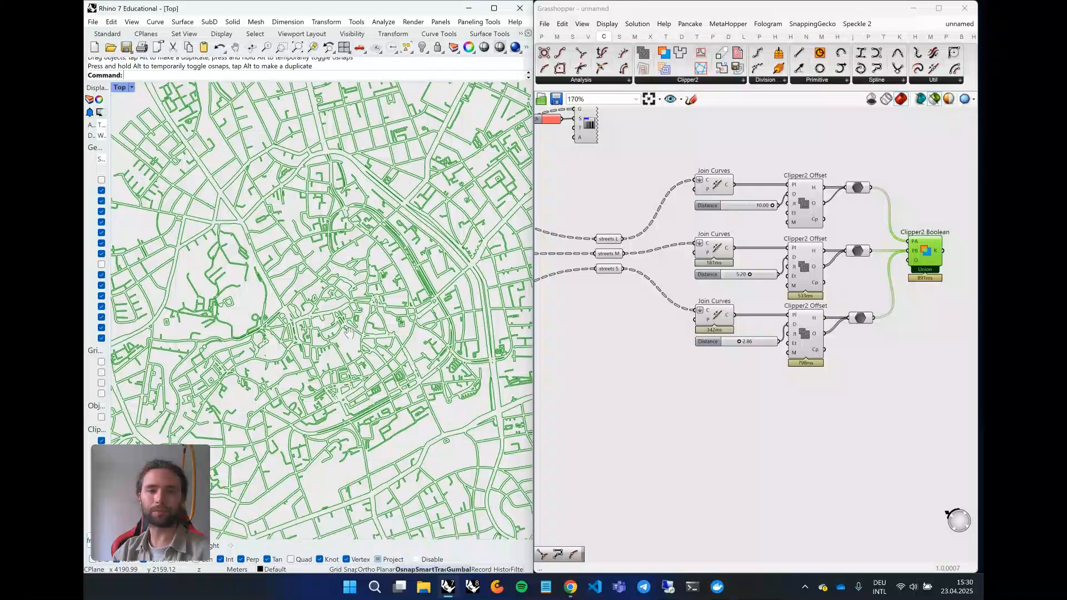
mouse_move(937, 255)
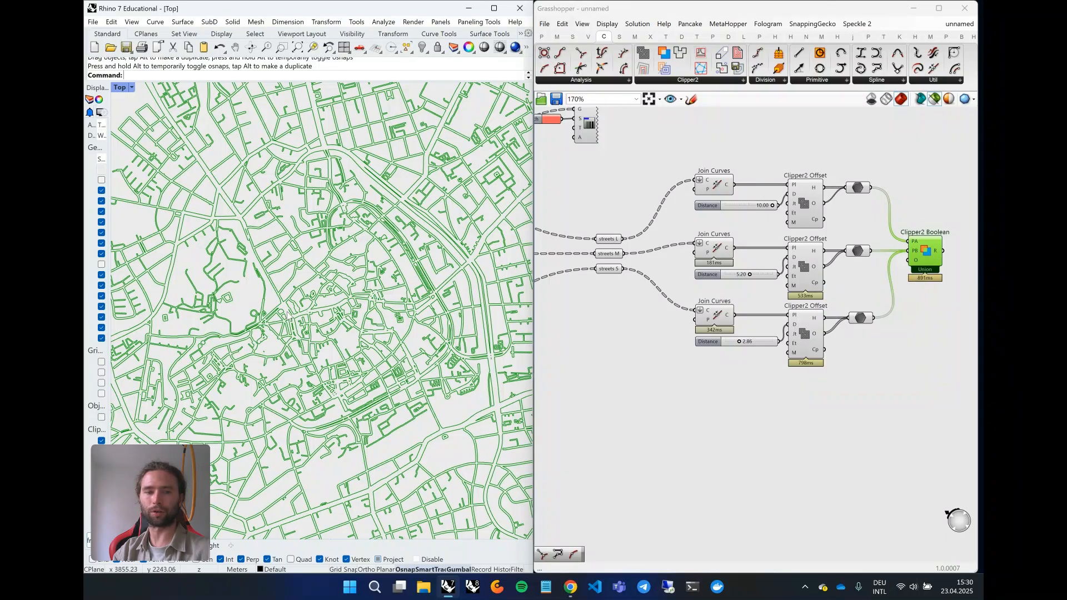
scroll(288, 315, down, 4)
right_drag(285, 311, 340, 322)
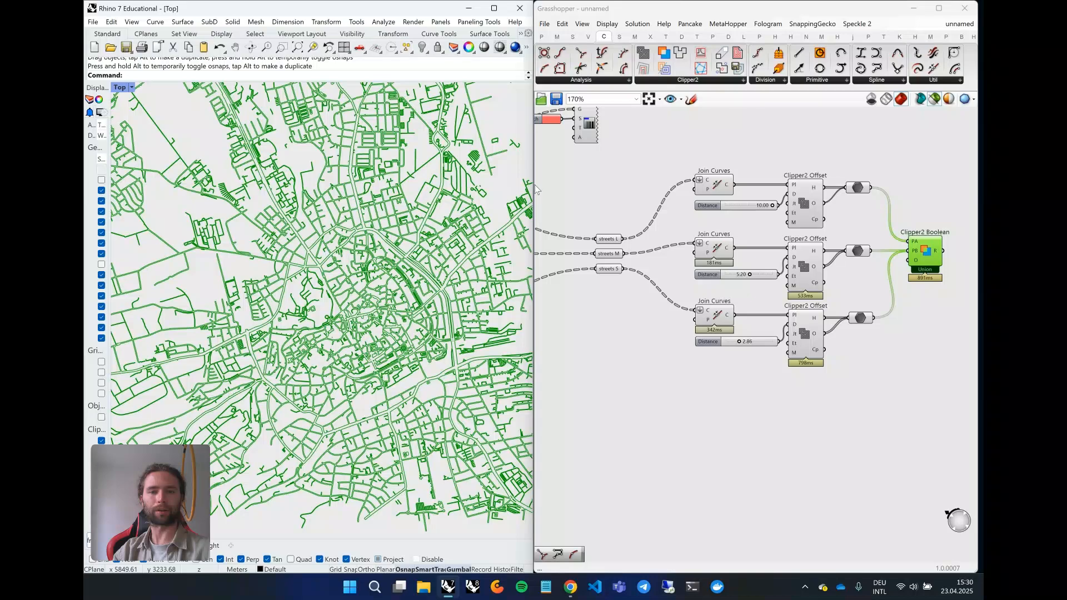
mouse_move(530, 179)
mouse_down()
mouse_move(552, 180)
mouse_move(534, 182)
mouse_up()
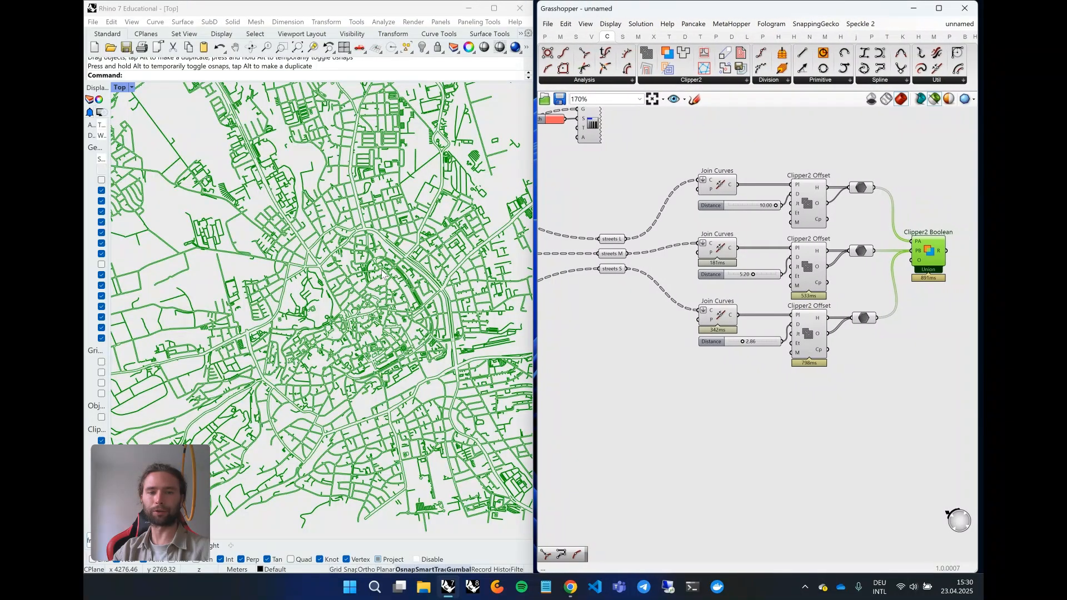
right_drag(382, 295, 322, 289)
scroll(322, 287, up, 4)
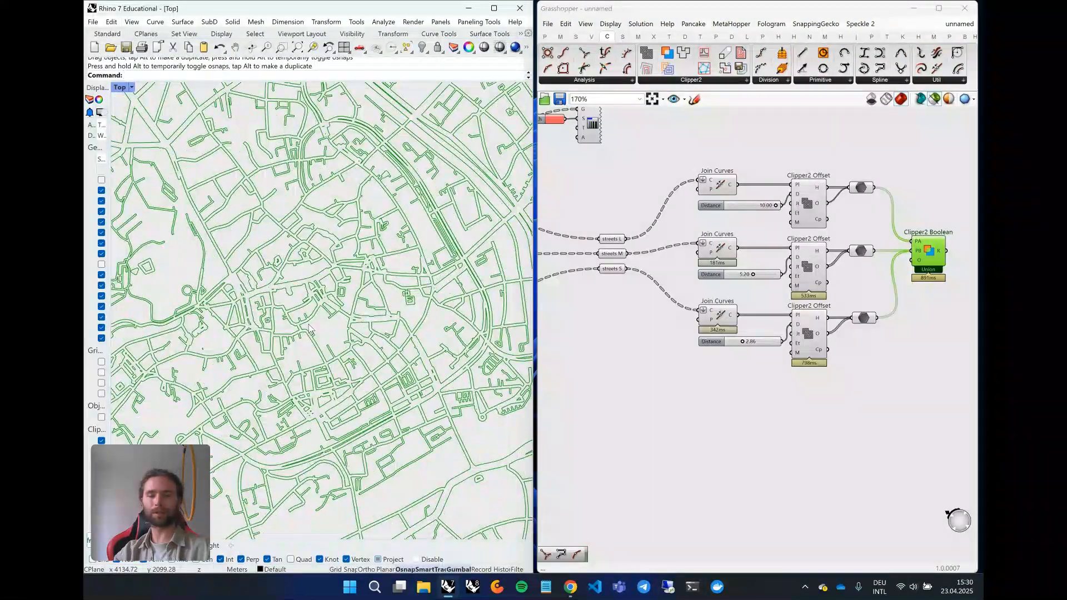
Inspect the Clipper2 Boolean component and its union outlines in several districts, including the narrow islands between parallel streets
scroll(837, 260, up, 5)
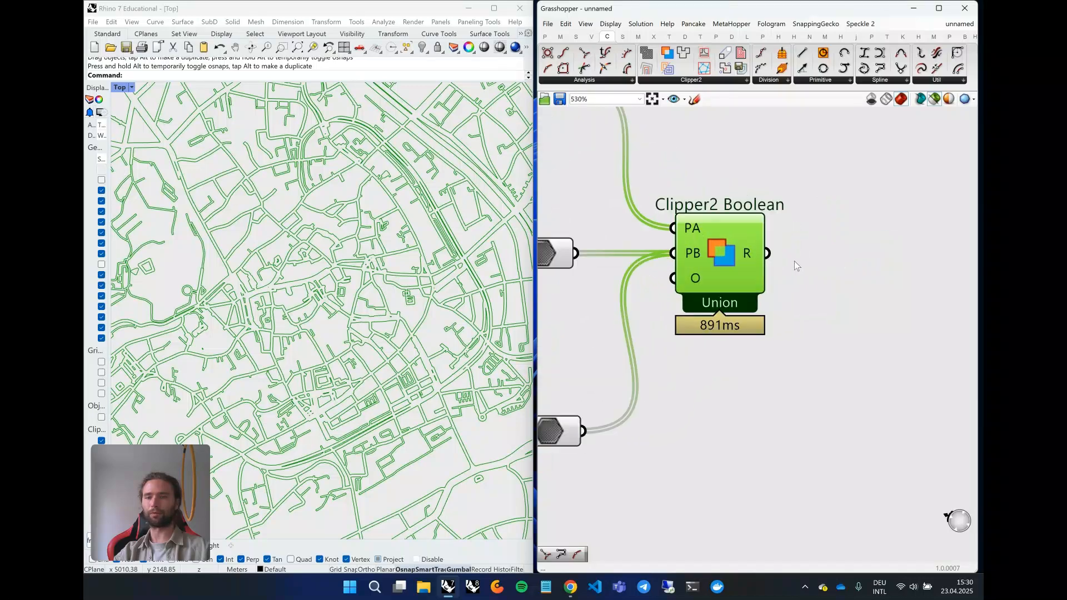
mouse_move(739, 254)
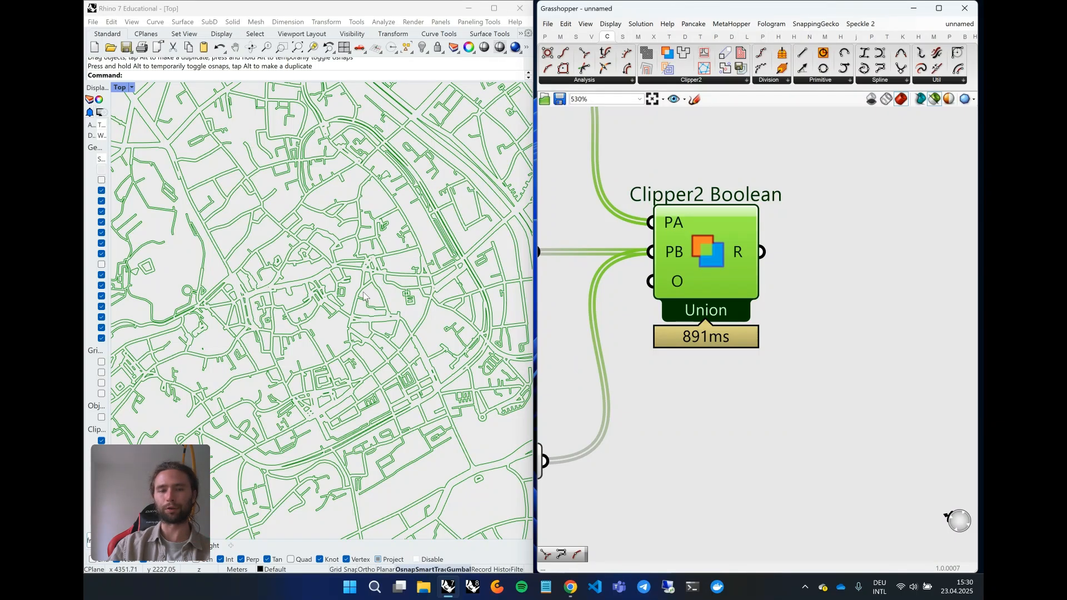
scroll(365, 297, down, 4)
right_drag(392, 424, 353, 290)
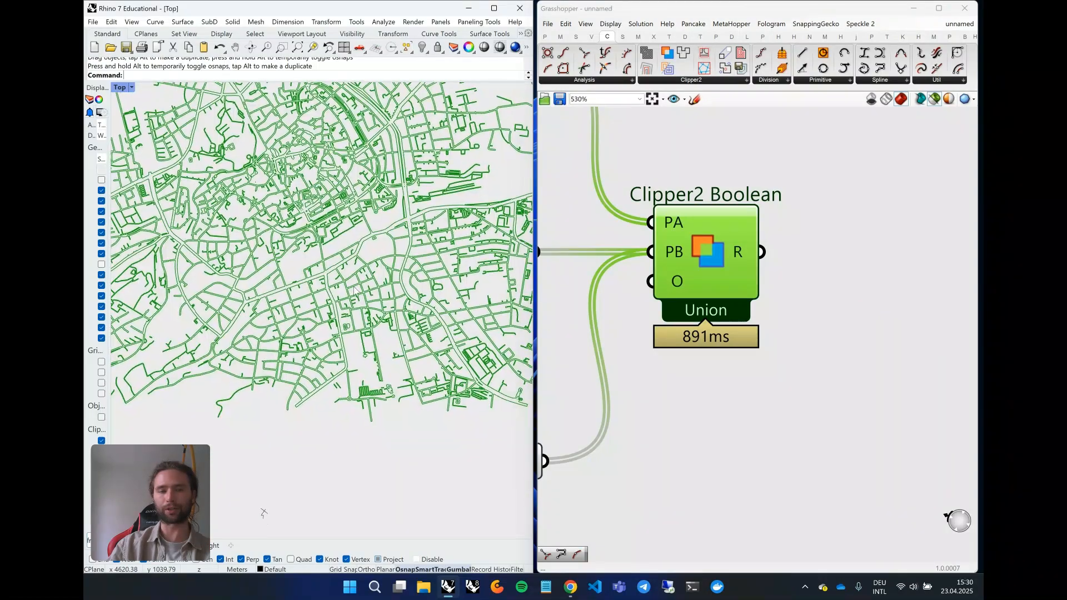
scroll(439, 344, up, 8)
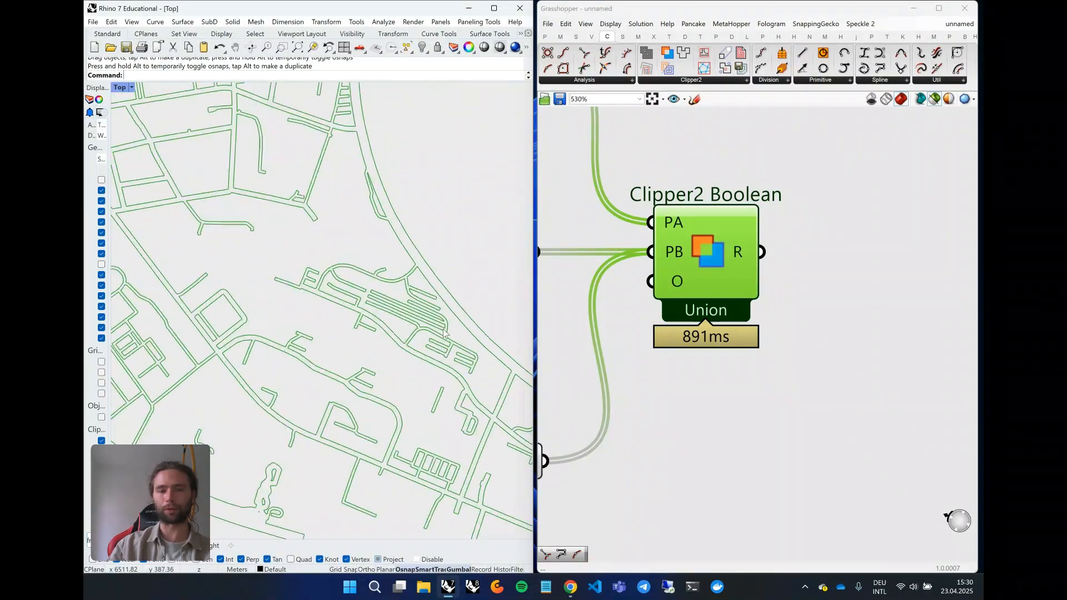
scroll(426, 407, down, 6)
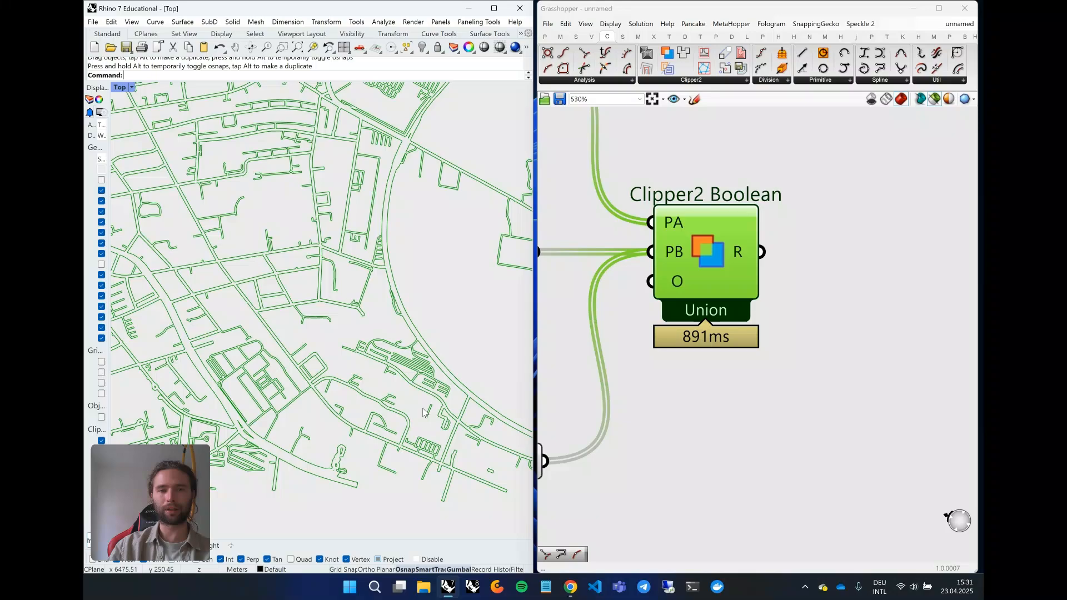
scroll(217, 245, up, 6)
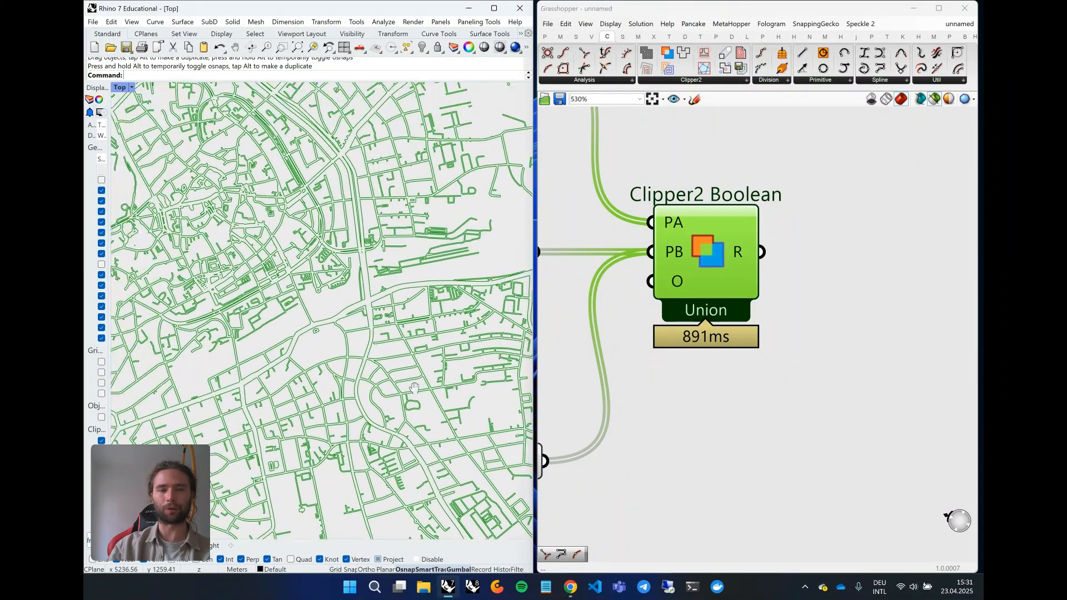
scroll(365, 334, up, 2)
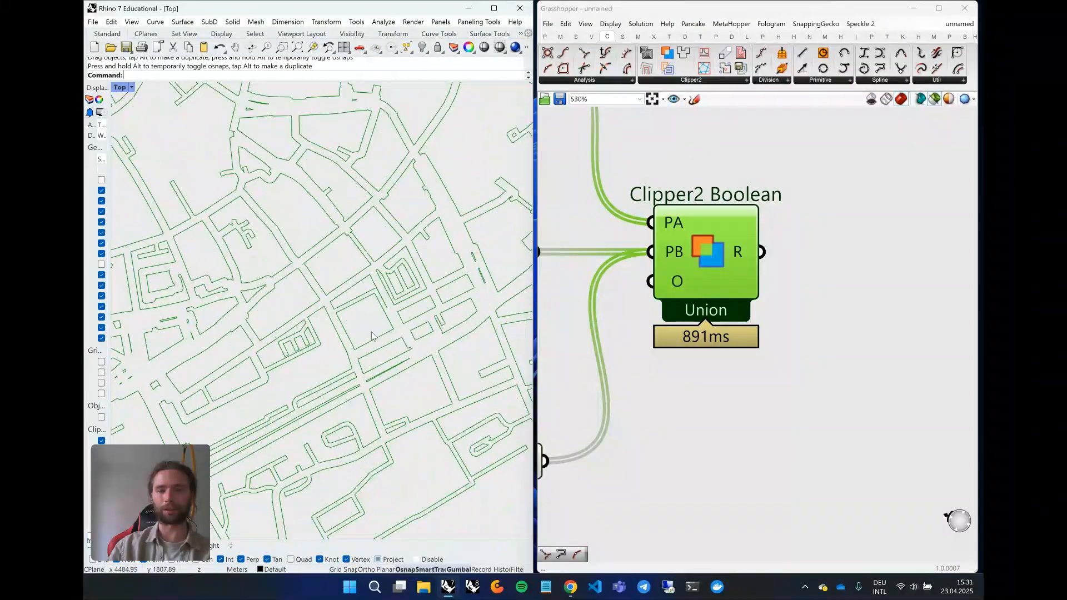
scroll(498, 254, up, 4)
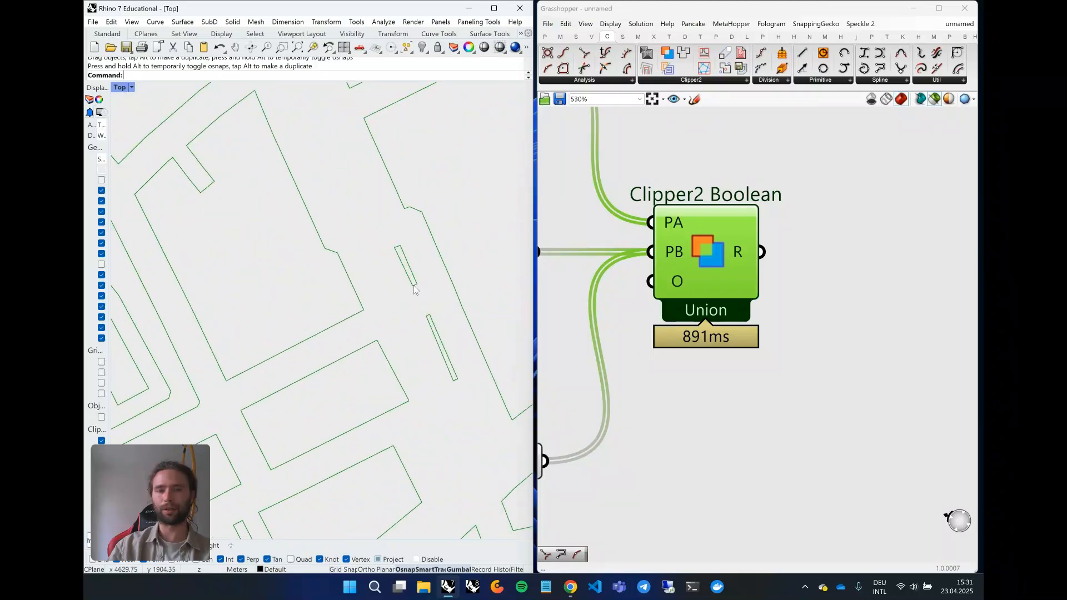
scroll(455, 324, down, 8)
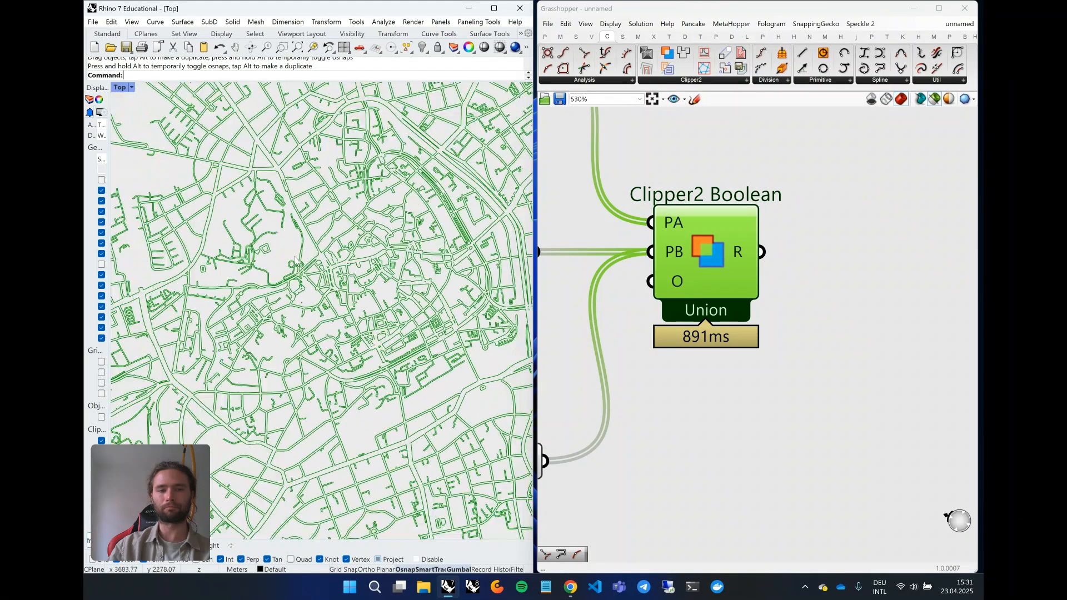
scroll(295, 259, up, 5)
right_drag(364, 345, 384, 308)
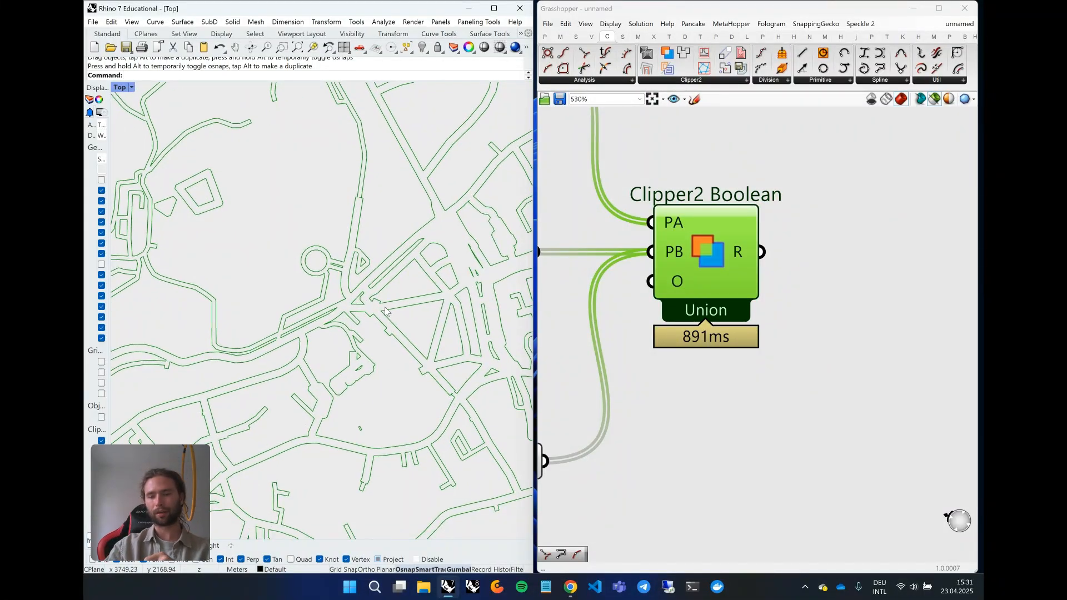
click(571, 588)
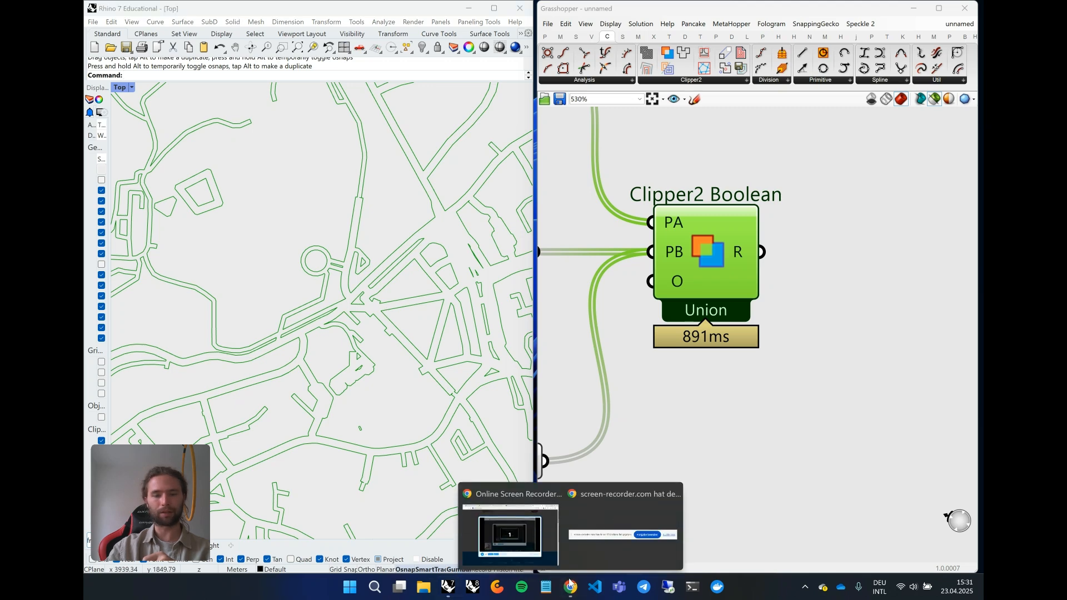